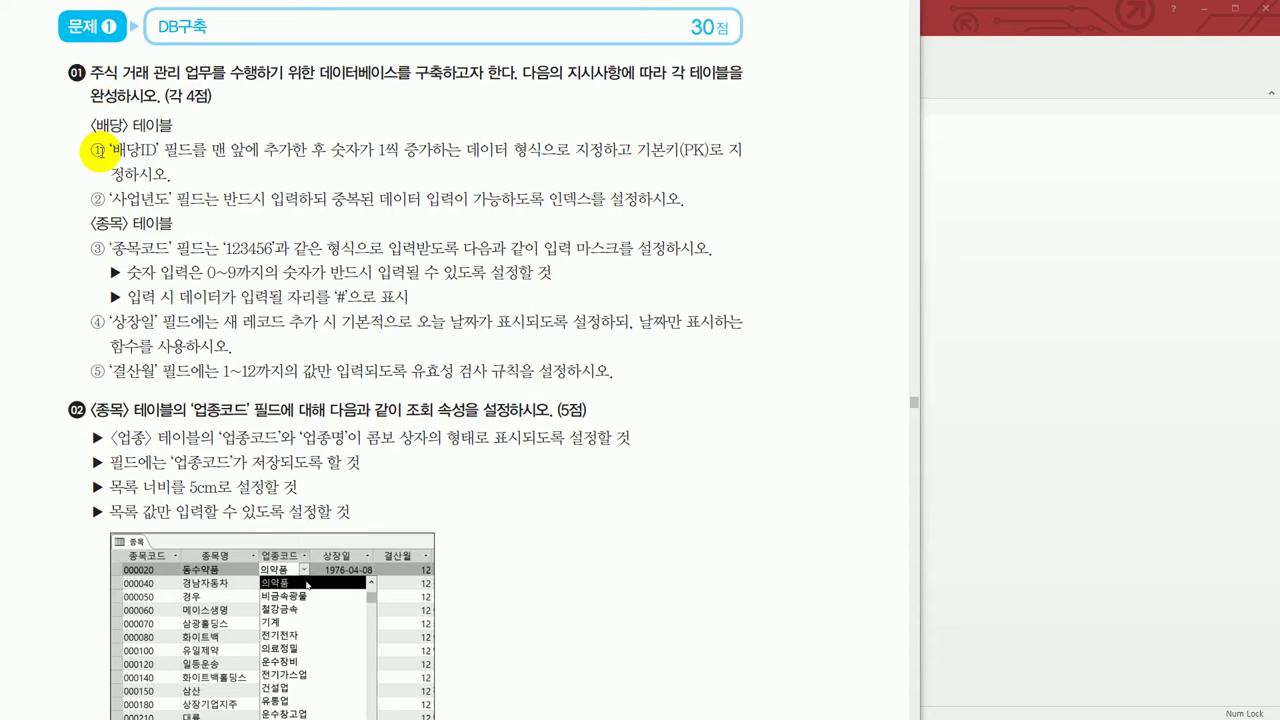
- Review the exam instructions for the 배당ID and 사업년도 fields of the 배당 table, and switch to Access
left_click_drag(326, 150, 540, 182)
left_click(540, 182)
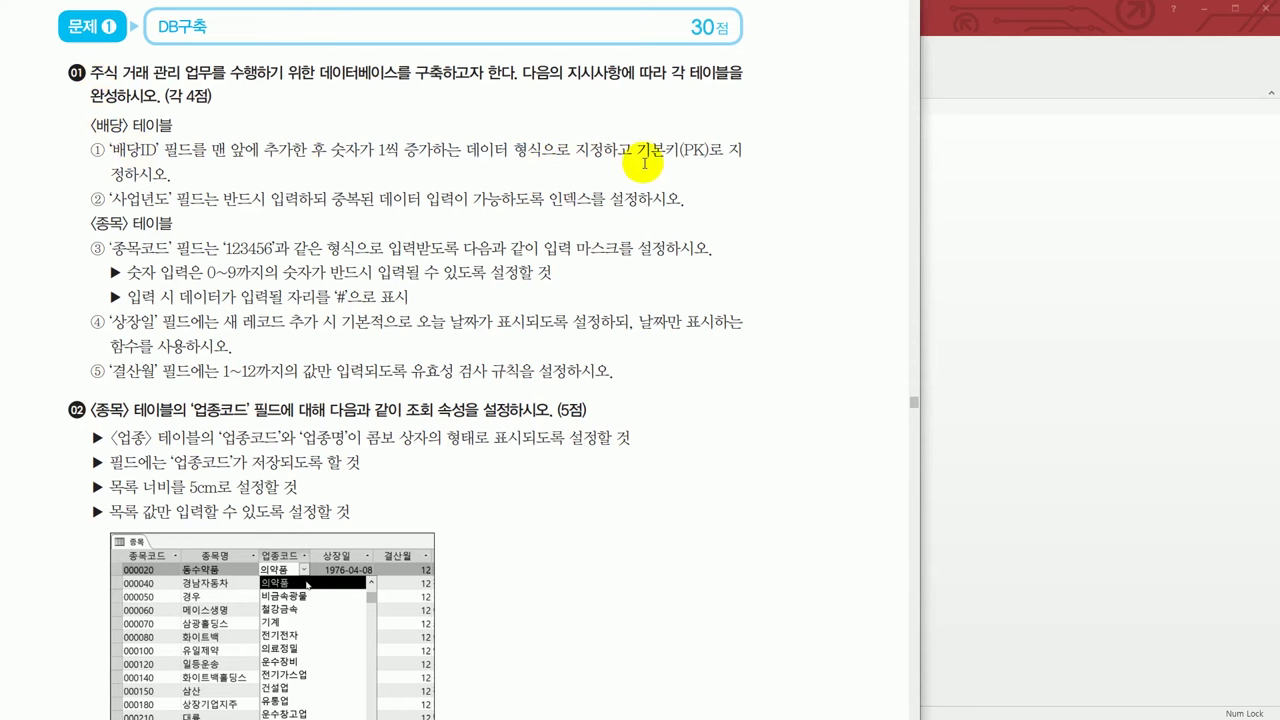
left_click_drag(637, 150, 728, 150)
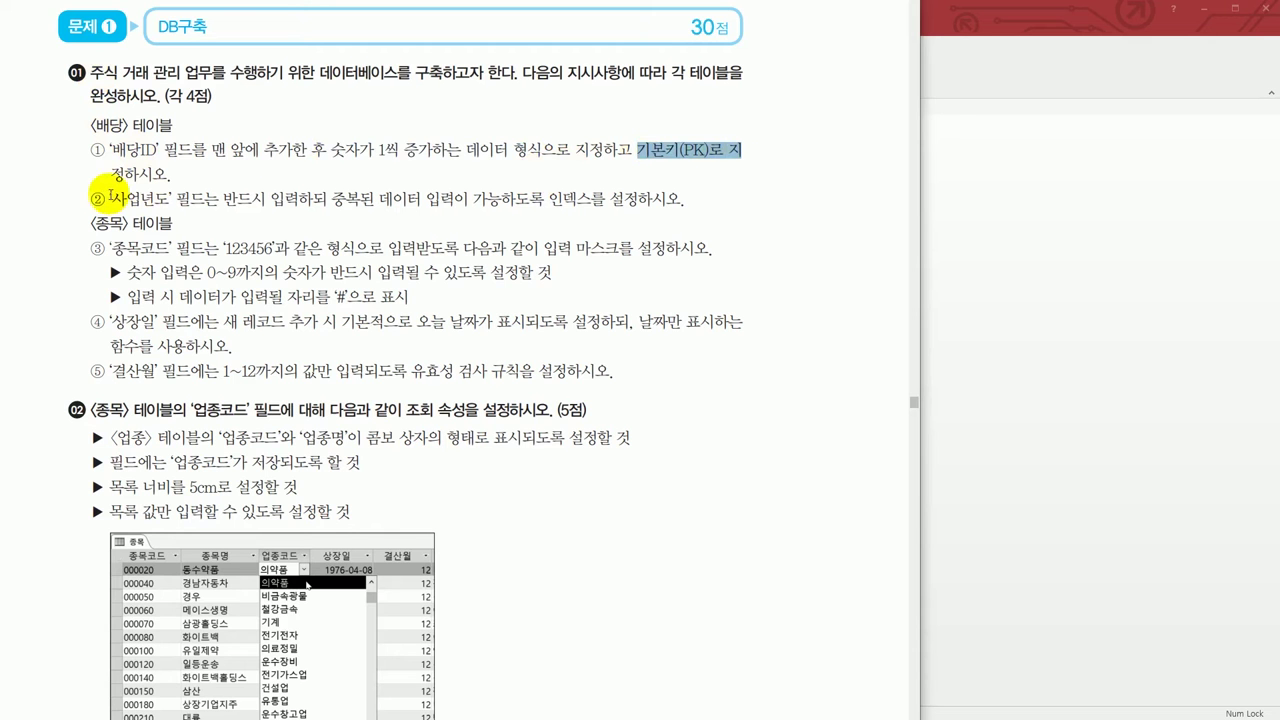
left_click_drag(111, 199, 300, 196)
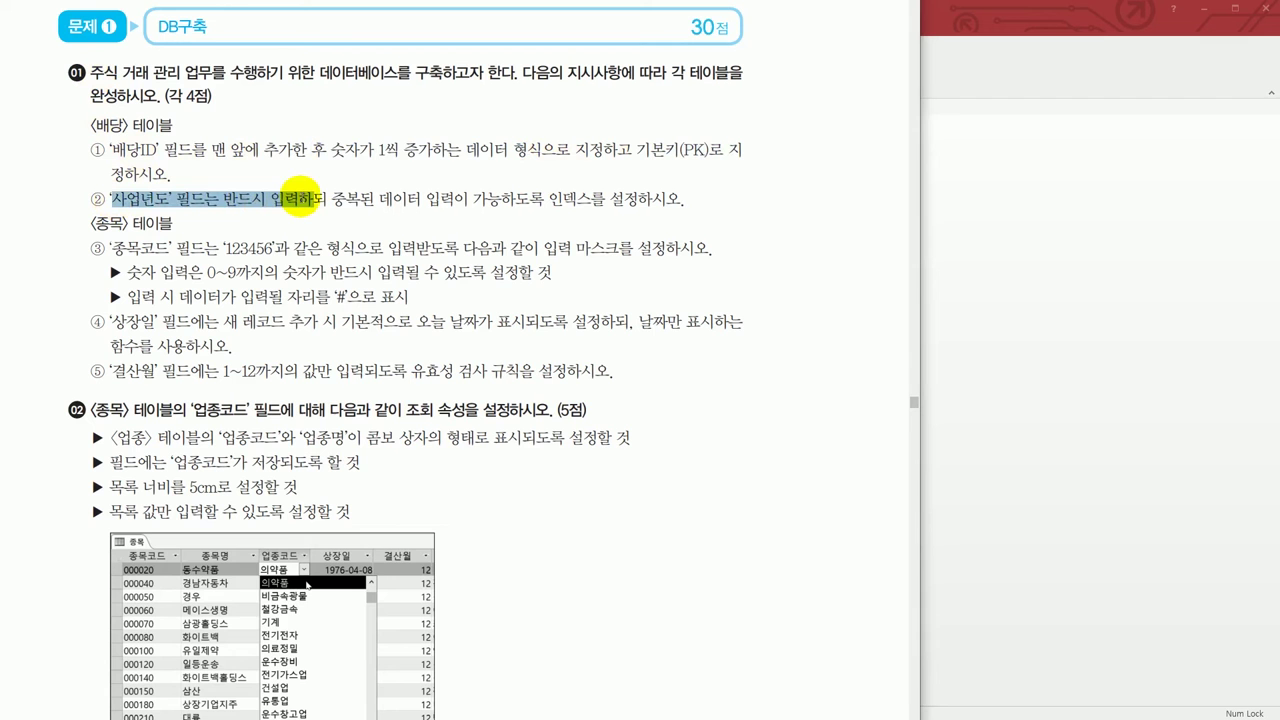
left_click(334, 208)
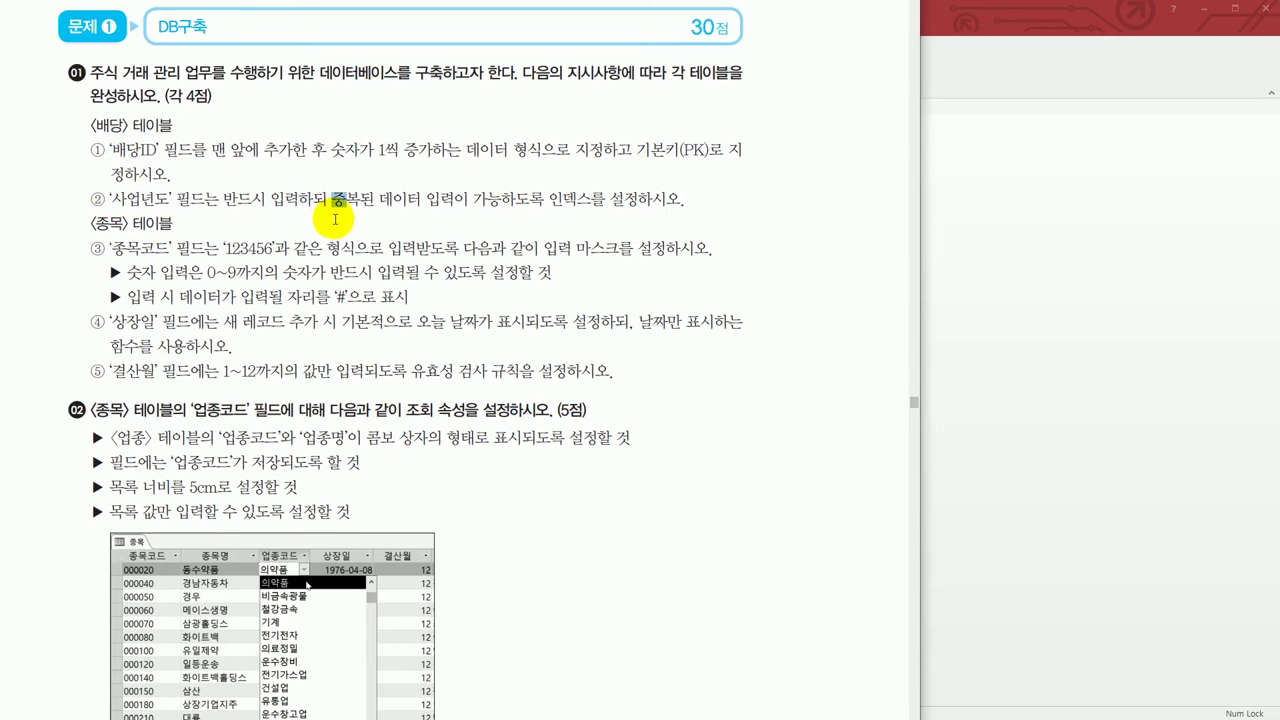
left_click_drag(334, 208, 590, 198)
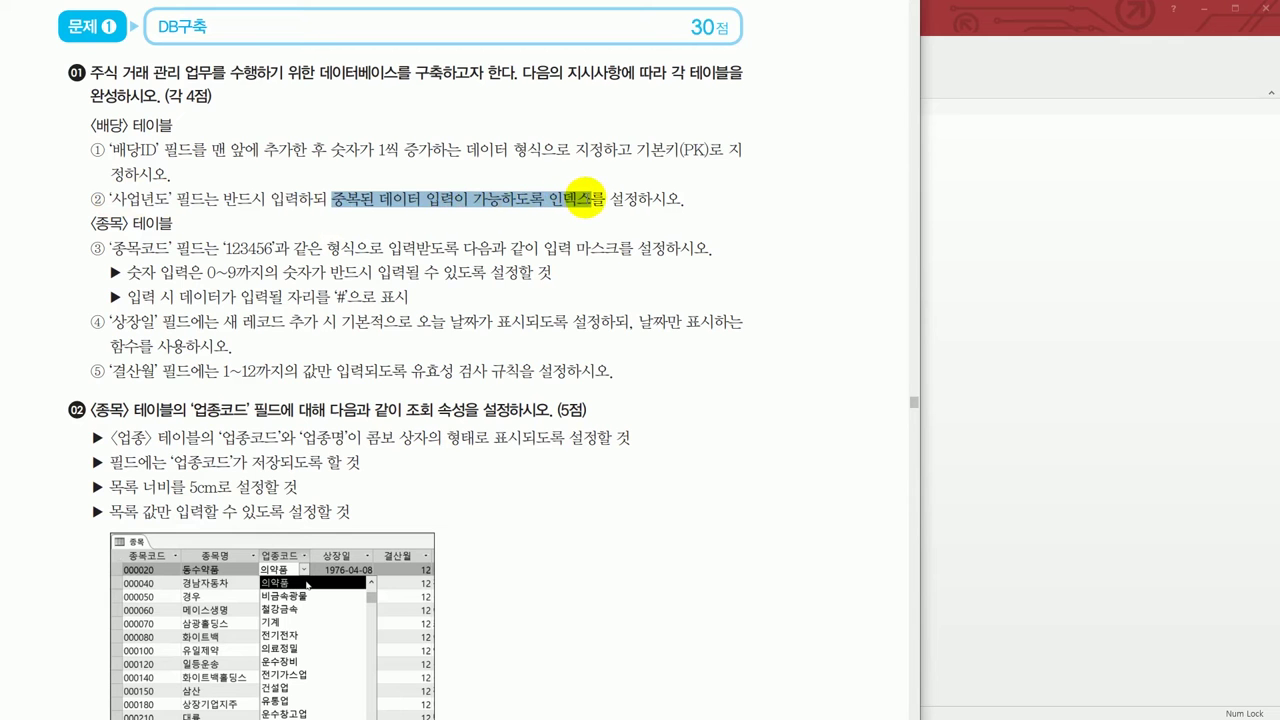
left_click(1040, 168)
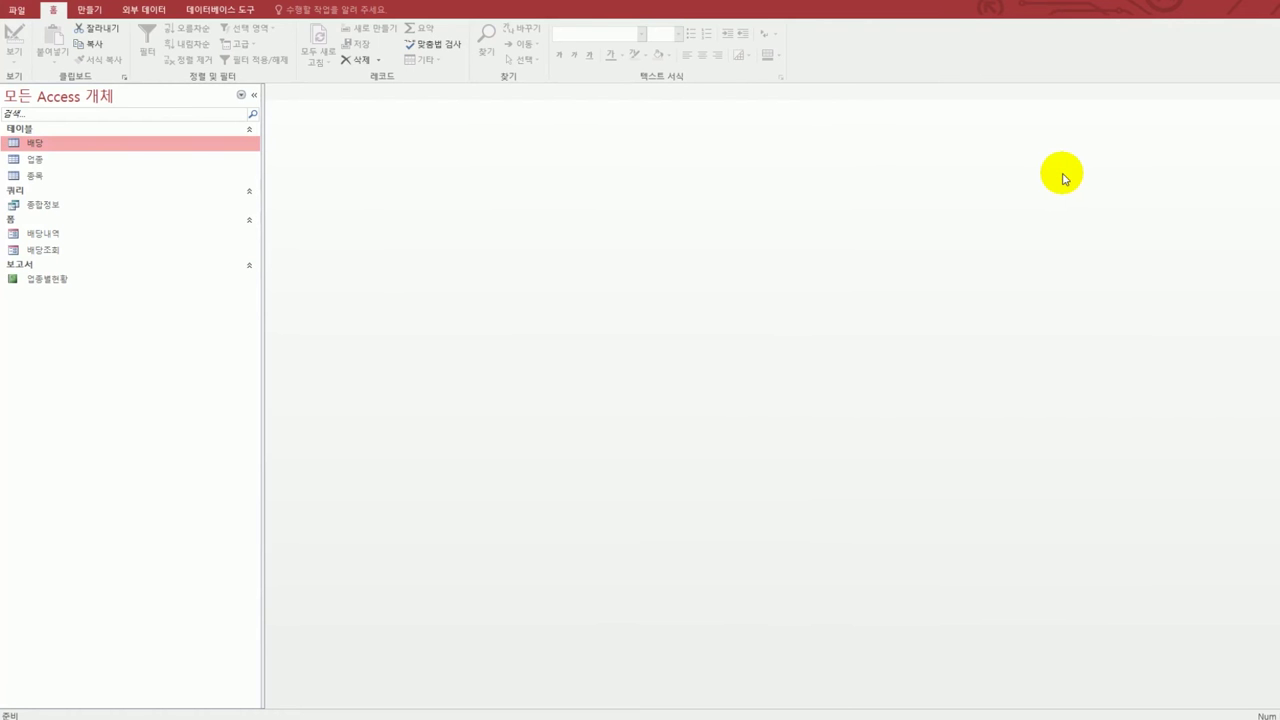
double_click(73, 148)
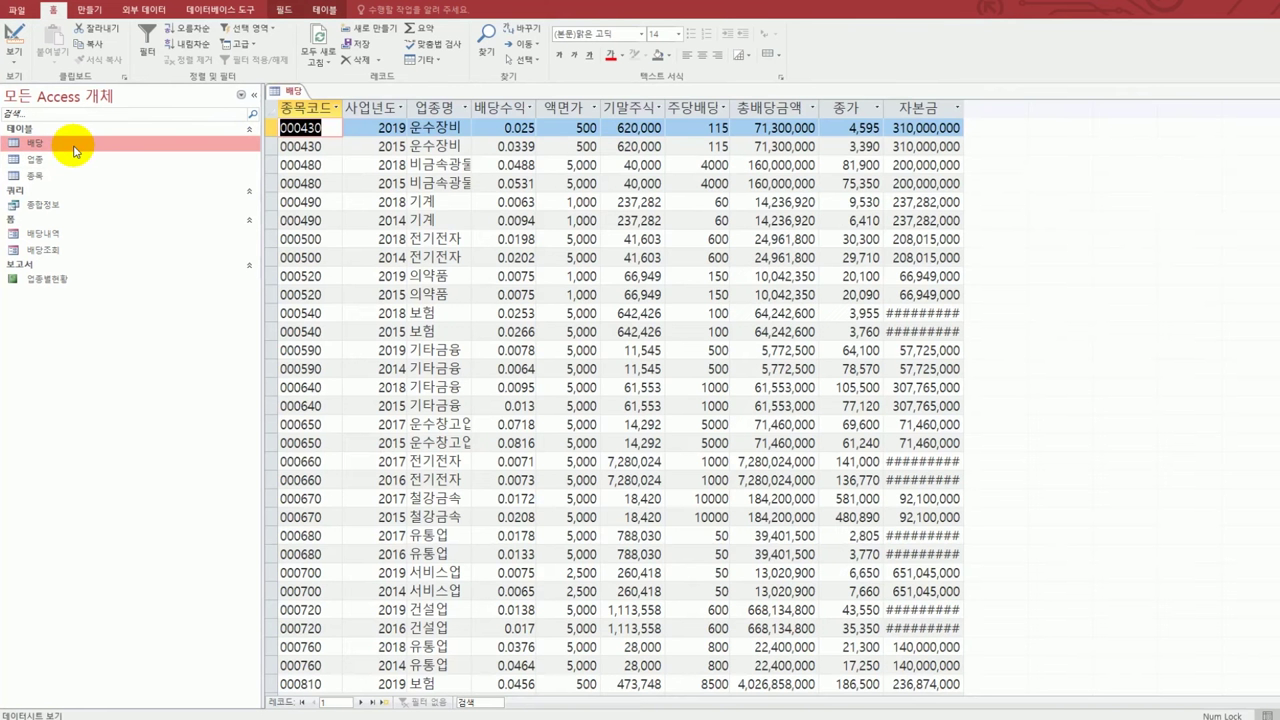
left_click(14, 40)
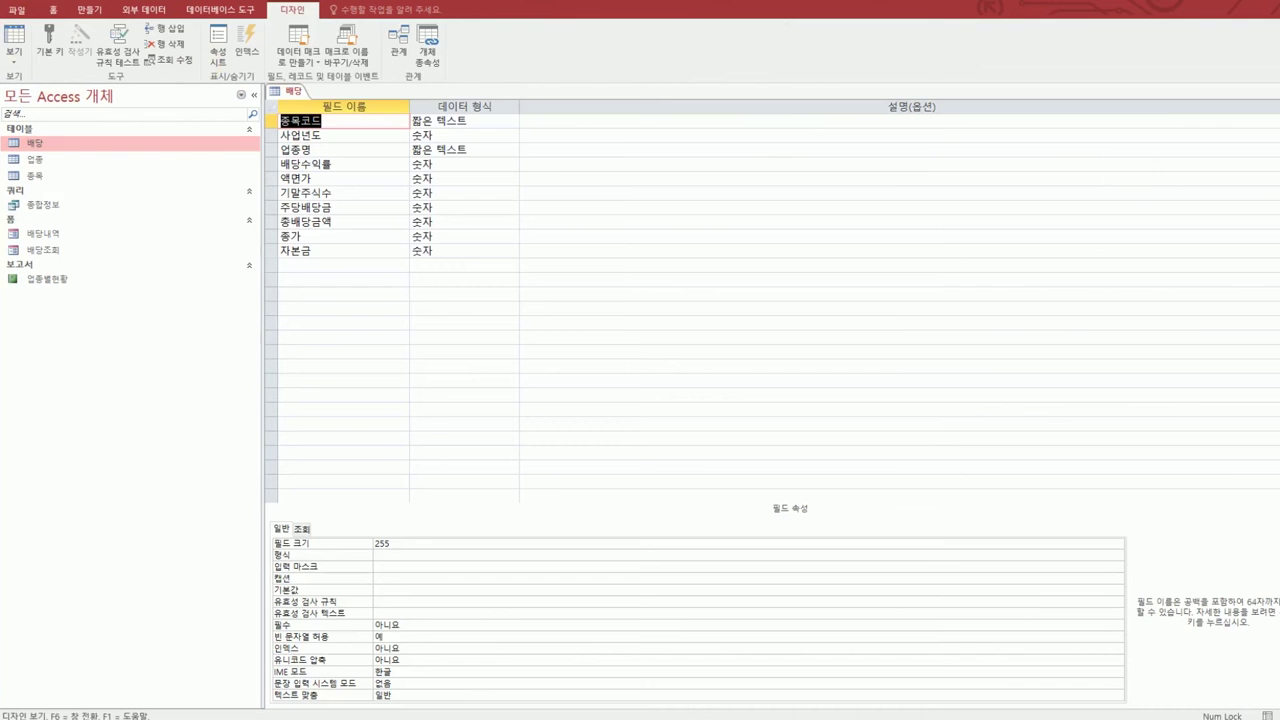
left_click(1273, 91)
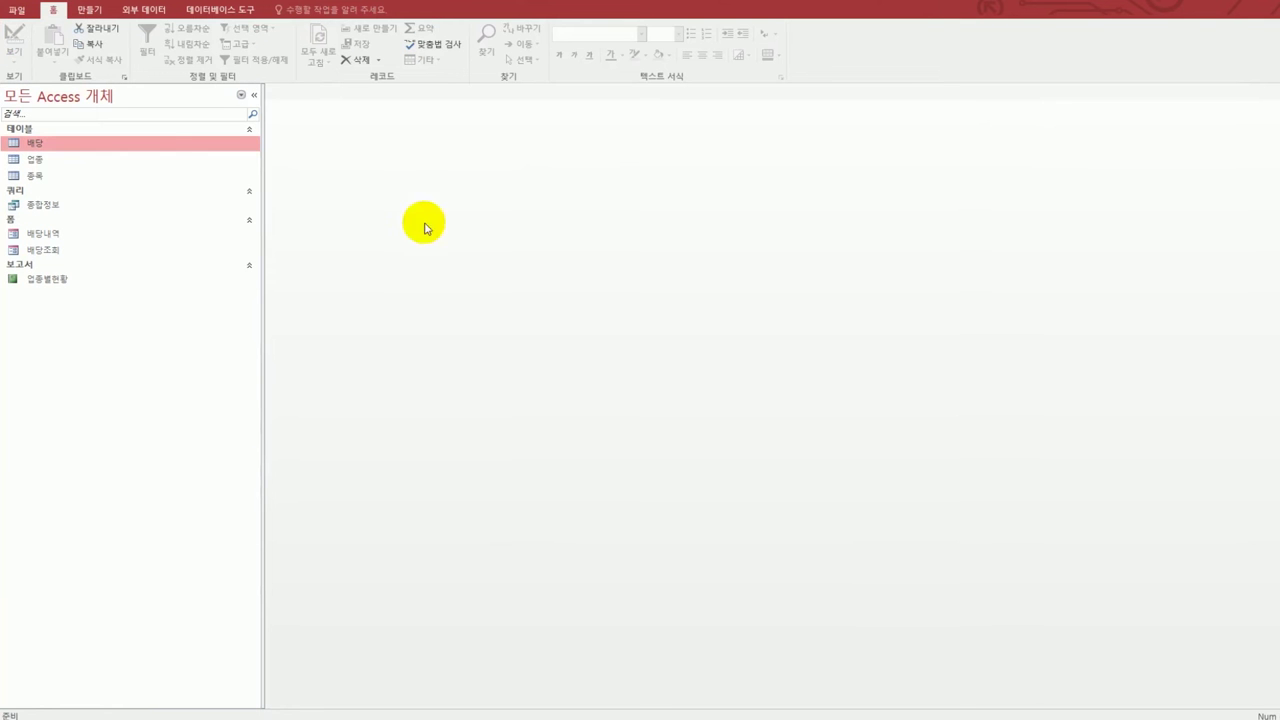
- Open the 배당 table in Design view and add a field named 배당ID above 종목코드
right_click(166, 150)
left_click(202, 172)
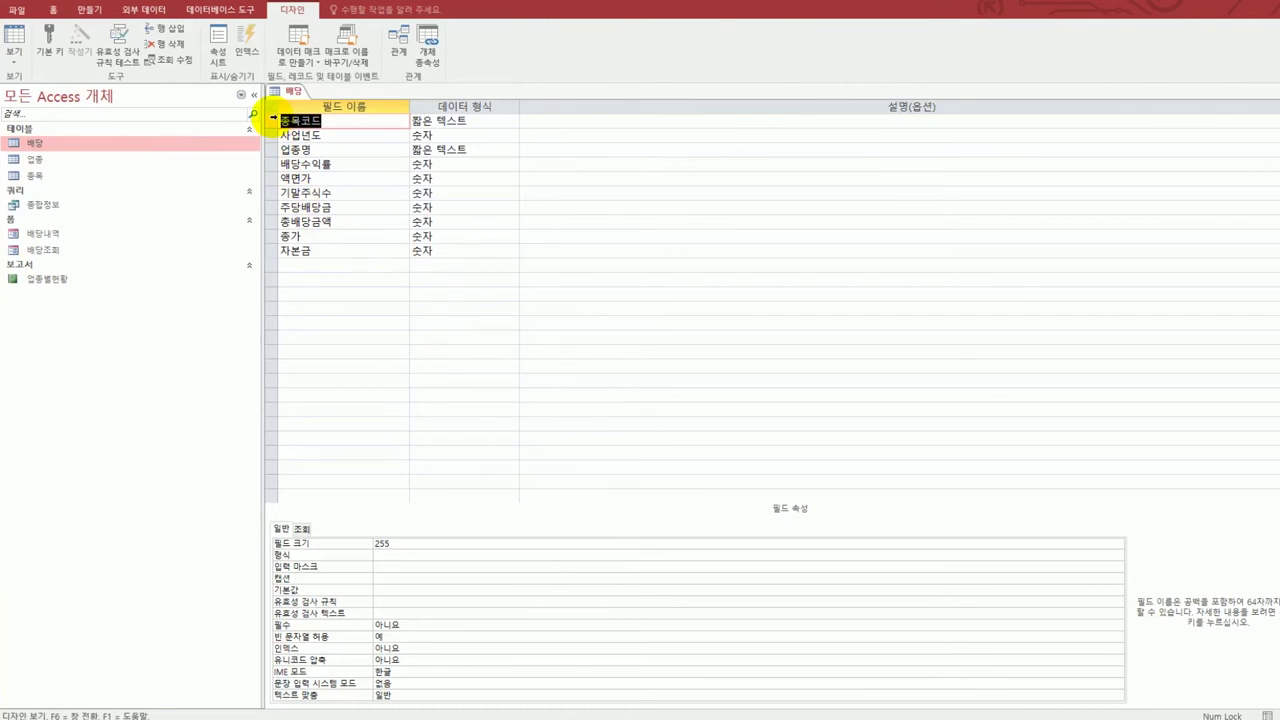
left_click(274, 120)
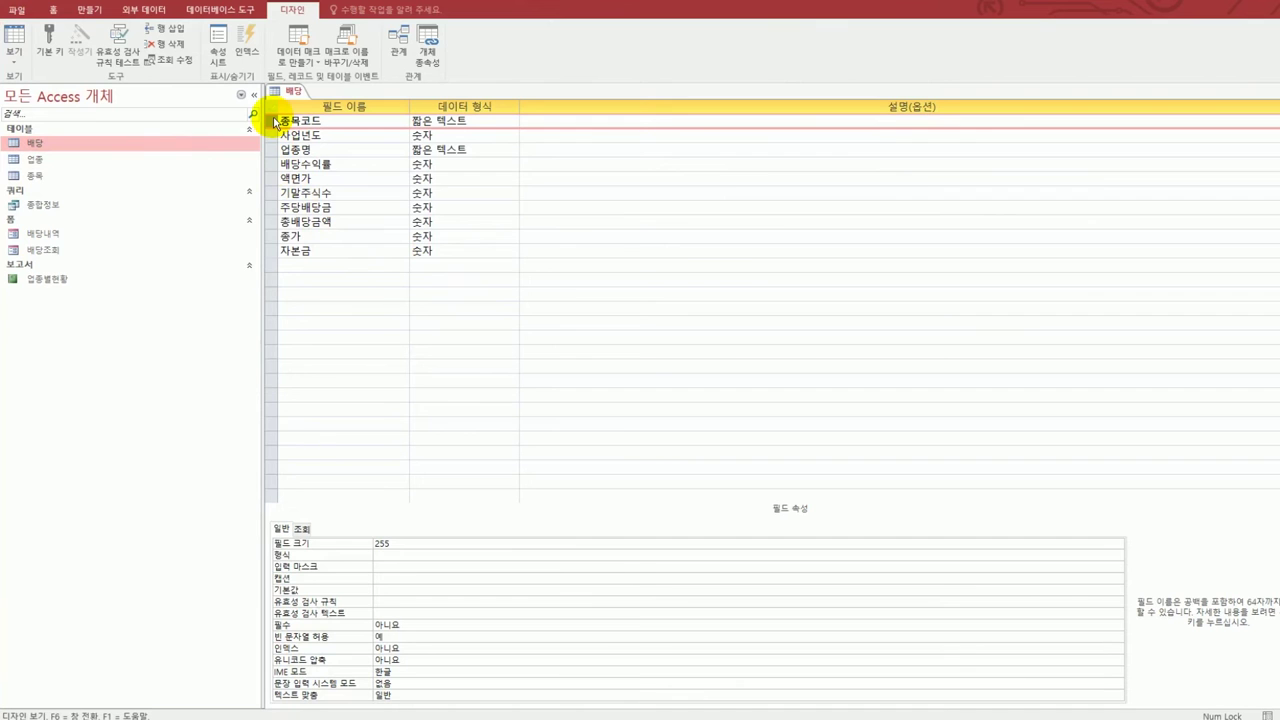
right_click(272, 121)
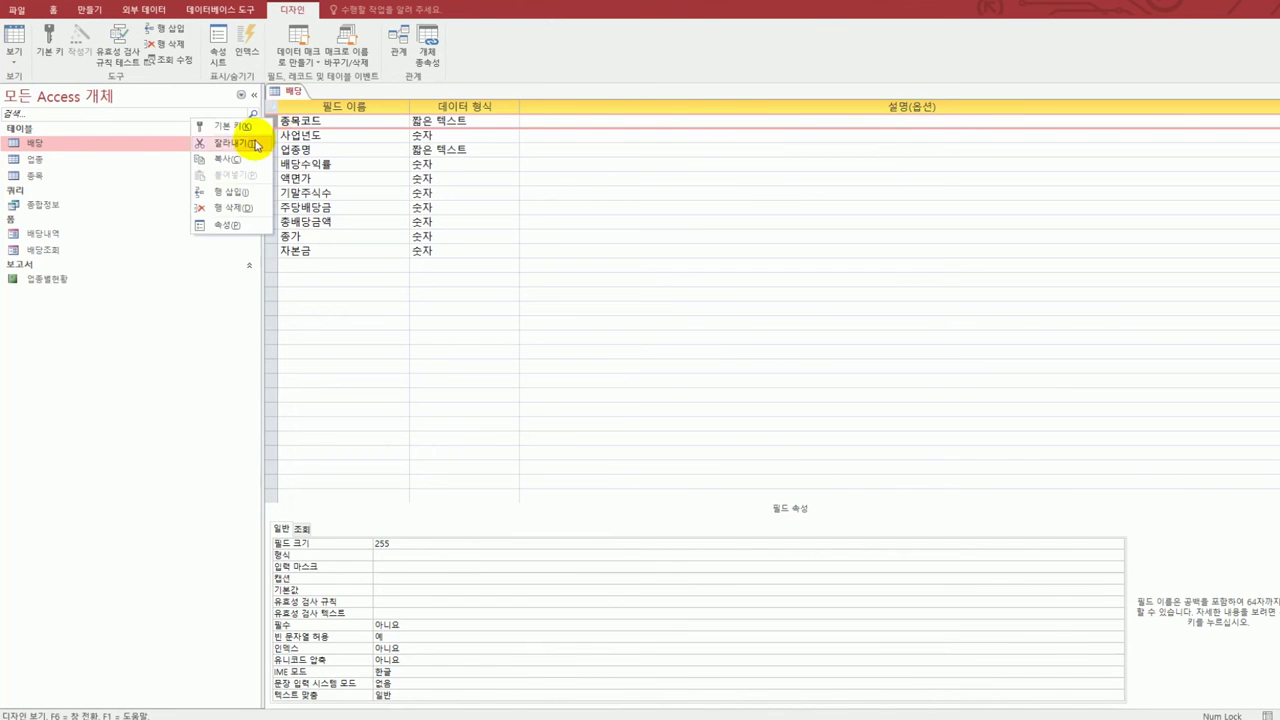
left_click(226, 192)
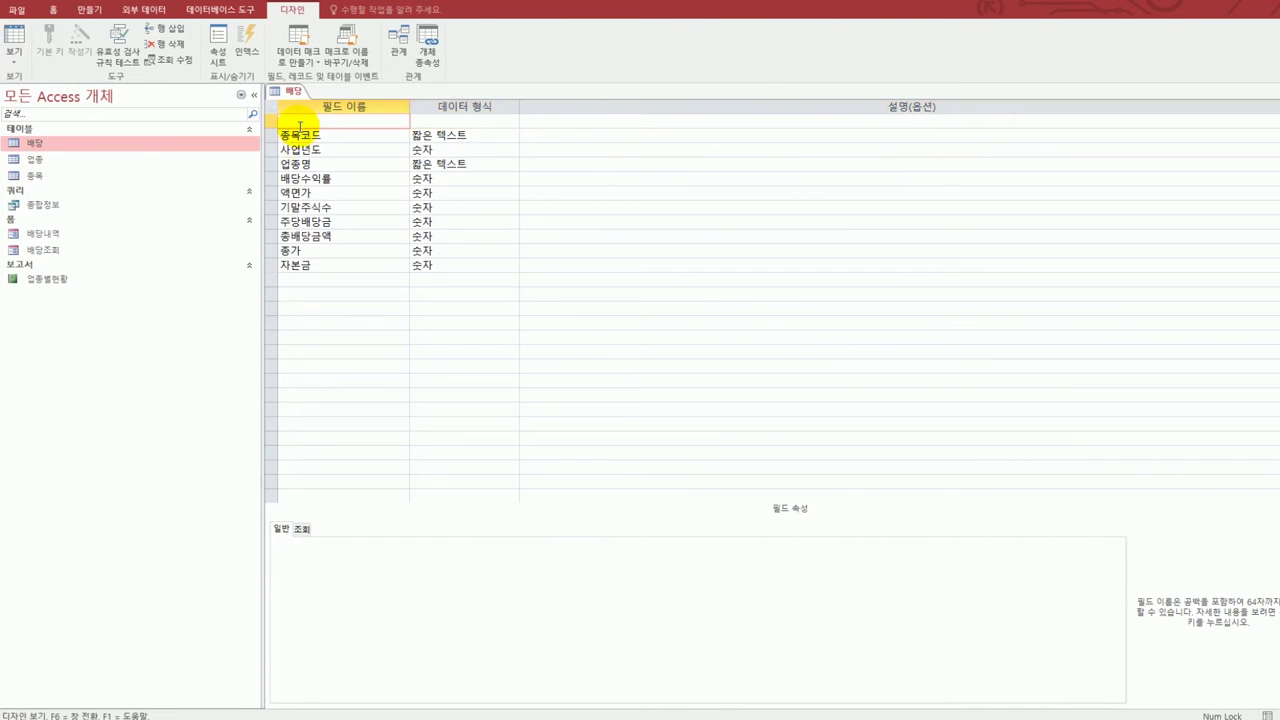
type("배당ID")
key("Tab")
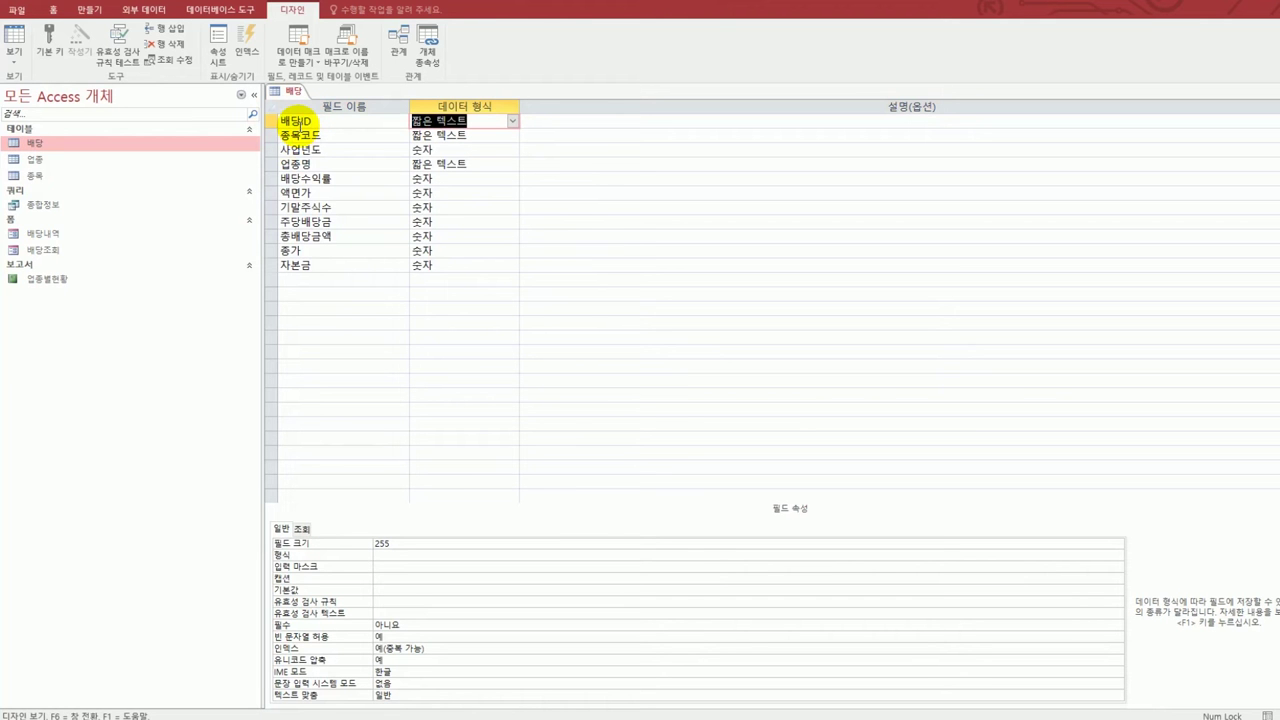
- Set the 배당ID field's data type to 일련 번호 and make it the primary key
left_click(511, 121)
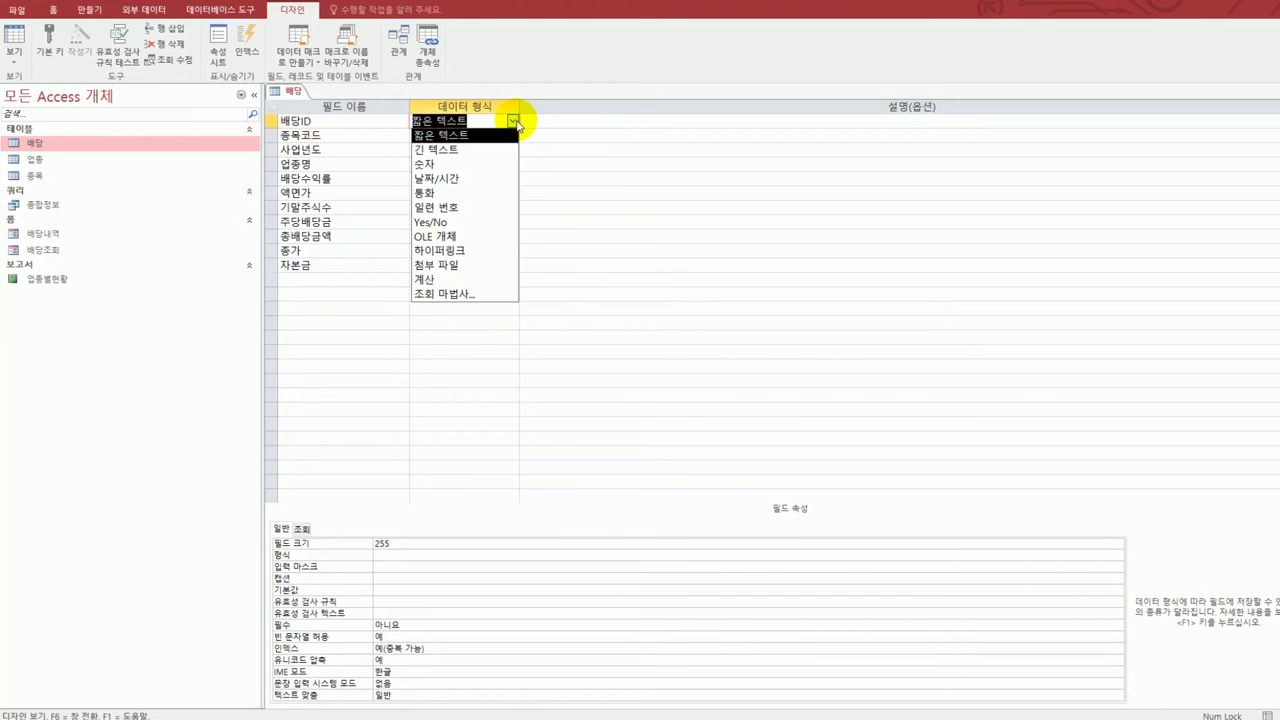
left_click(492, 207)
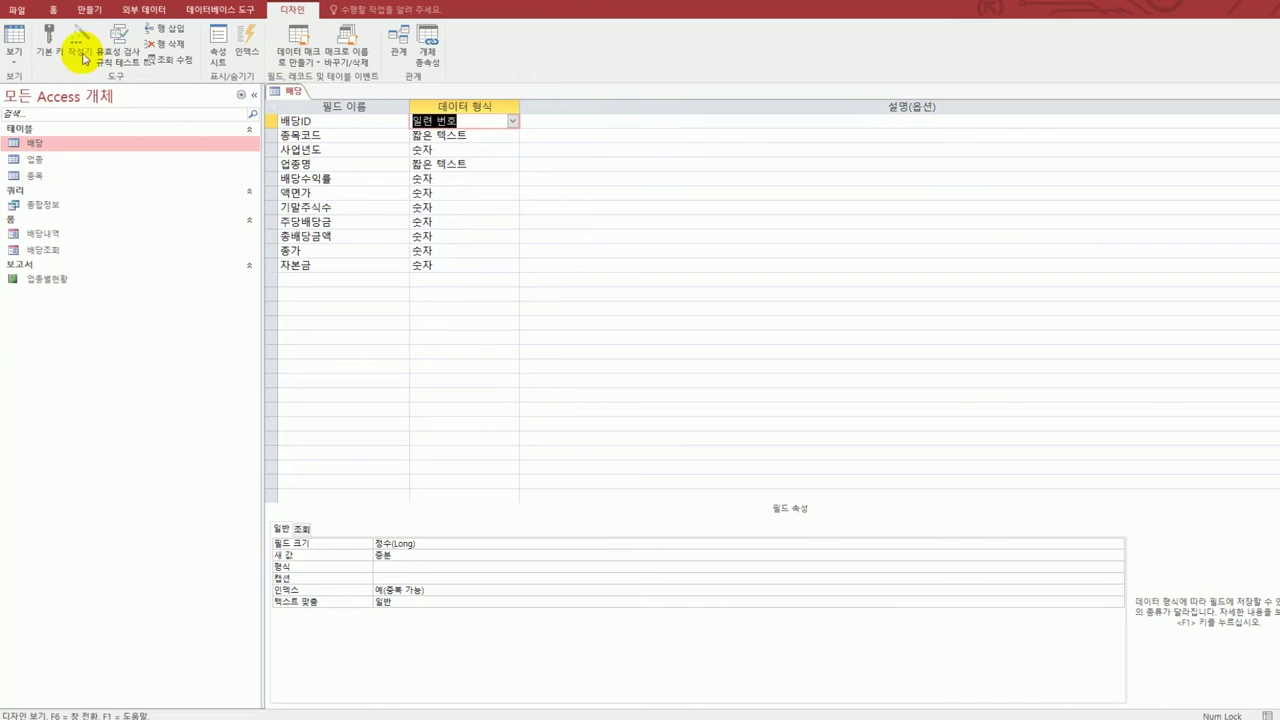
left_click(48, 45)
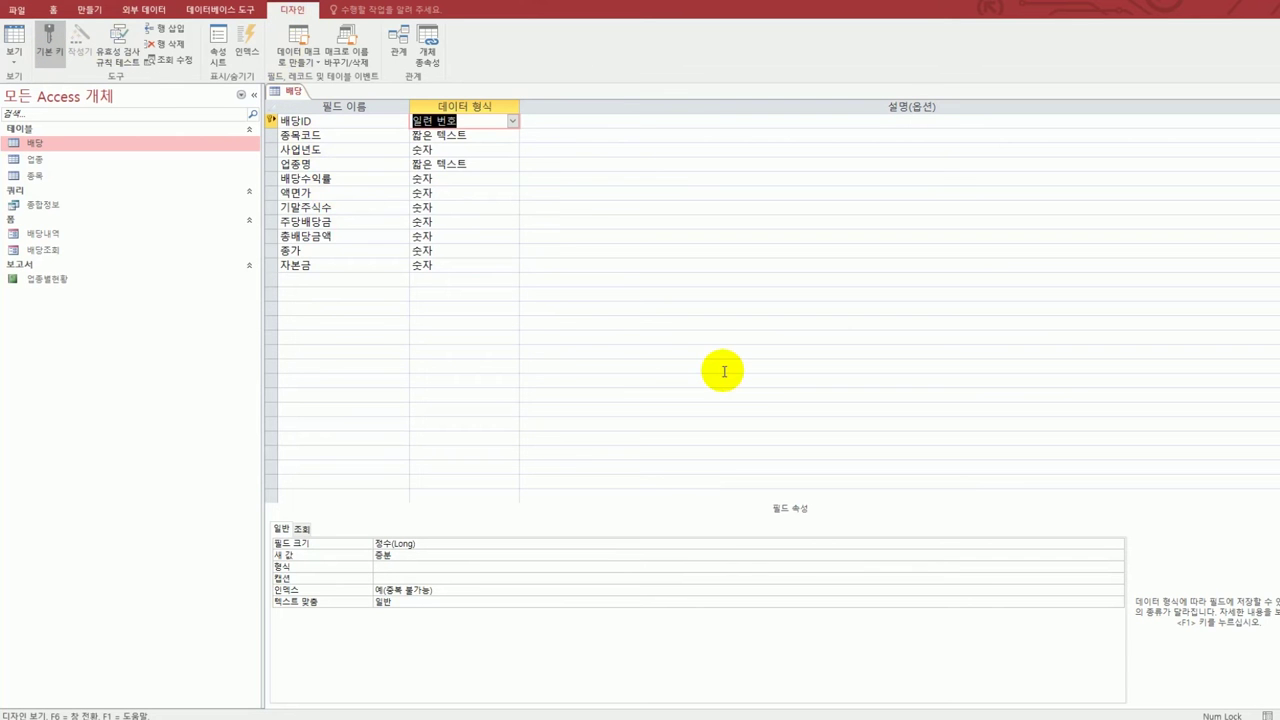
- For the 사업년도 field, set 필수 to 예 and 인덱스 to 예(중복 가능)
left_click(355, 150)
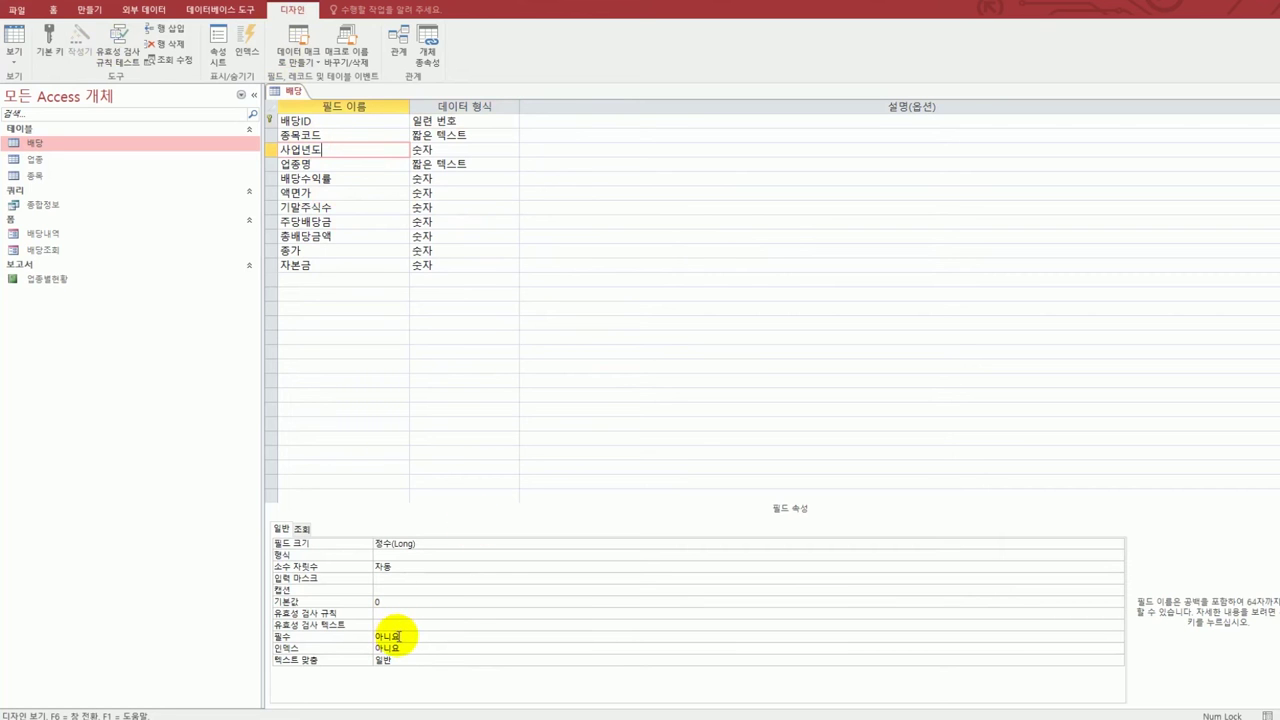
left_click(403, 636)
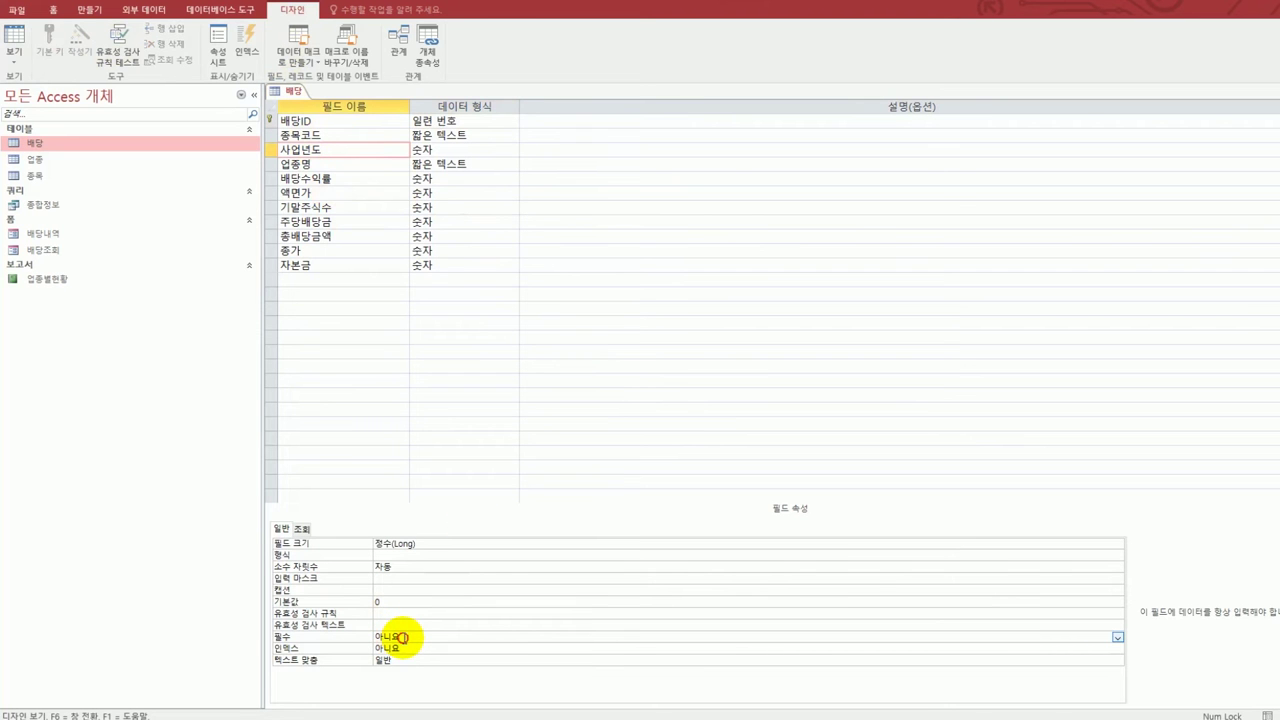
double_click(404, 637)
left_click(426, 647)
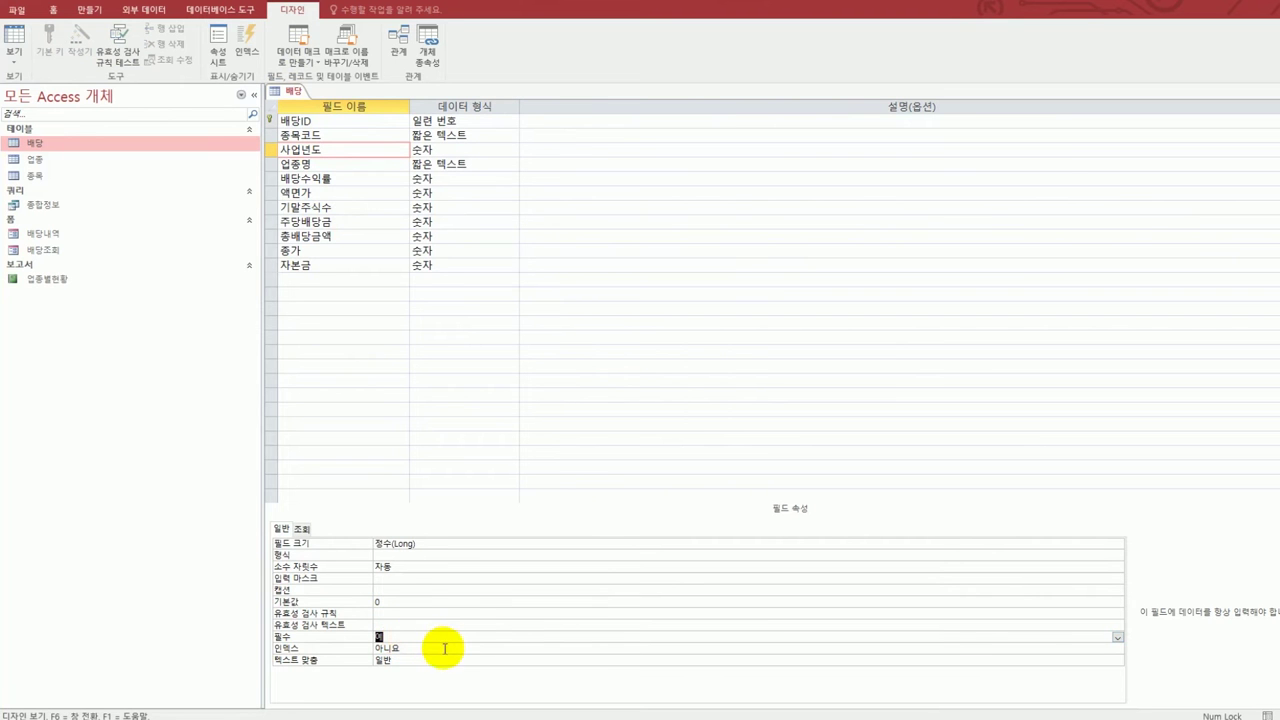
left_click(1117, 649)
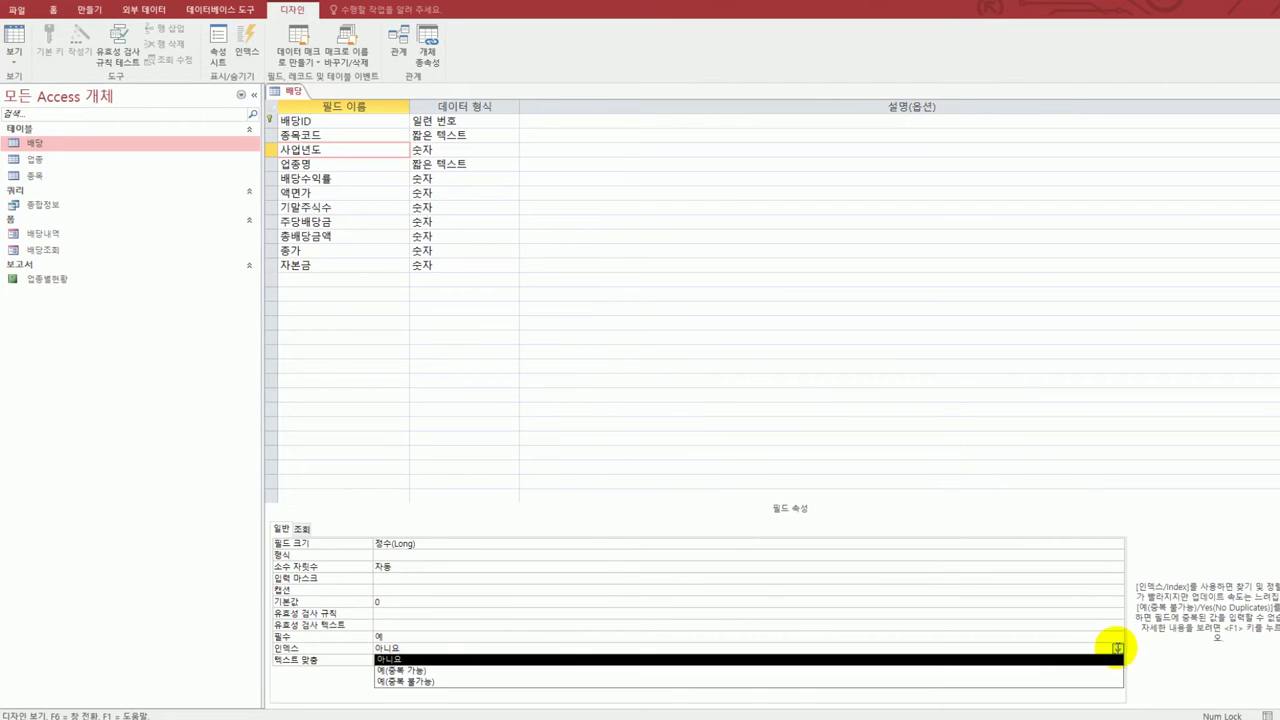
left_click(984, 672)
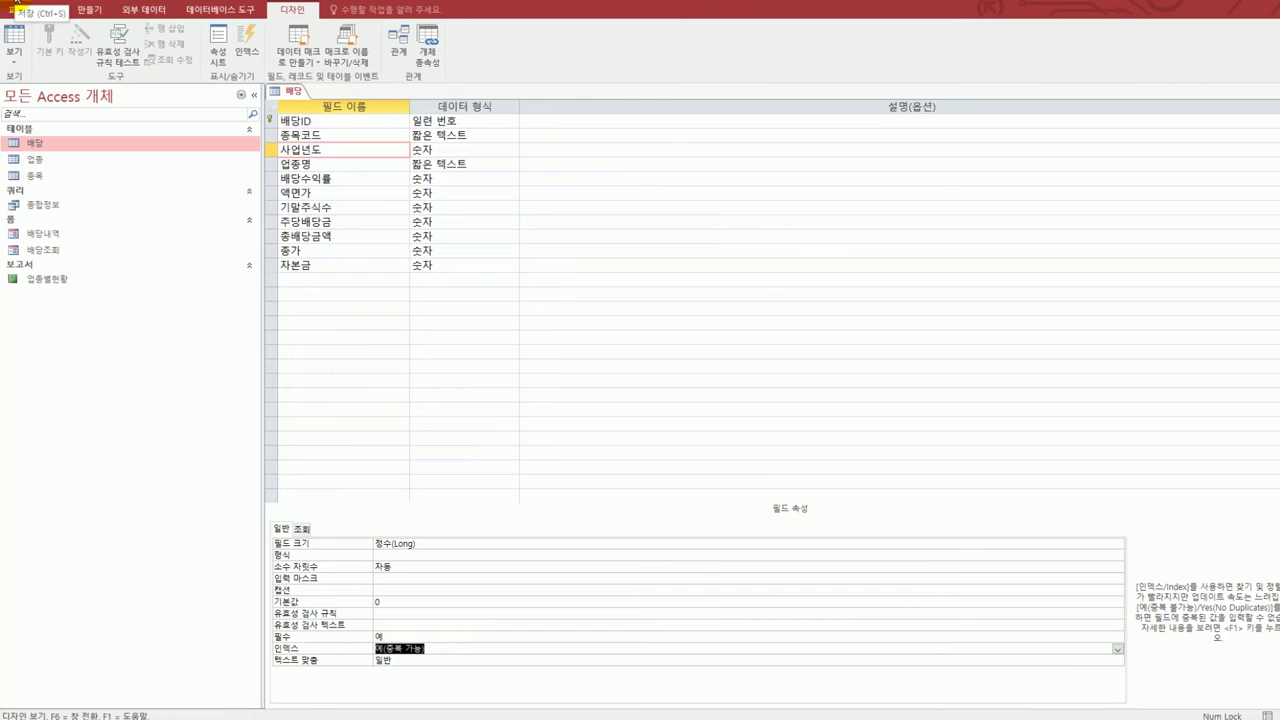
- Save the 배당 table, agree to test existing data against the new rules, and close the table
left_click(15, 4)
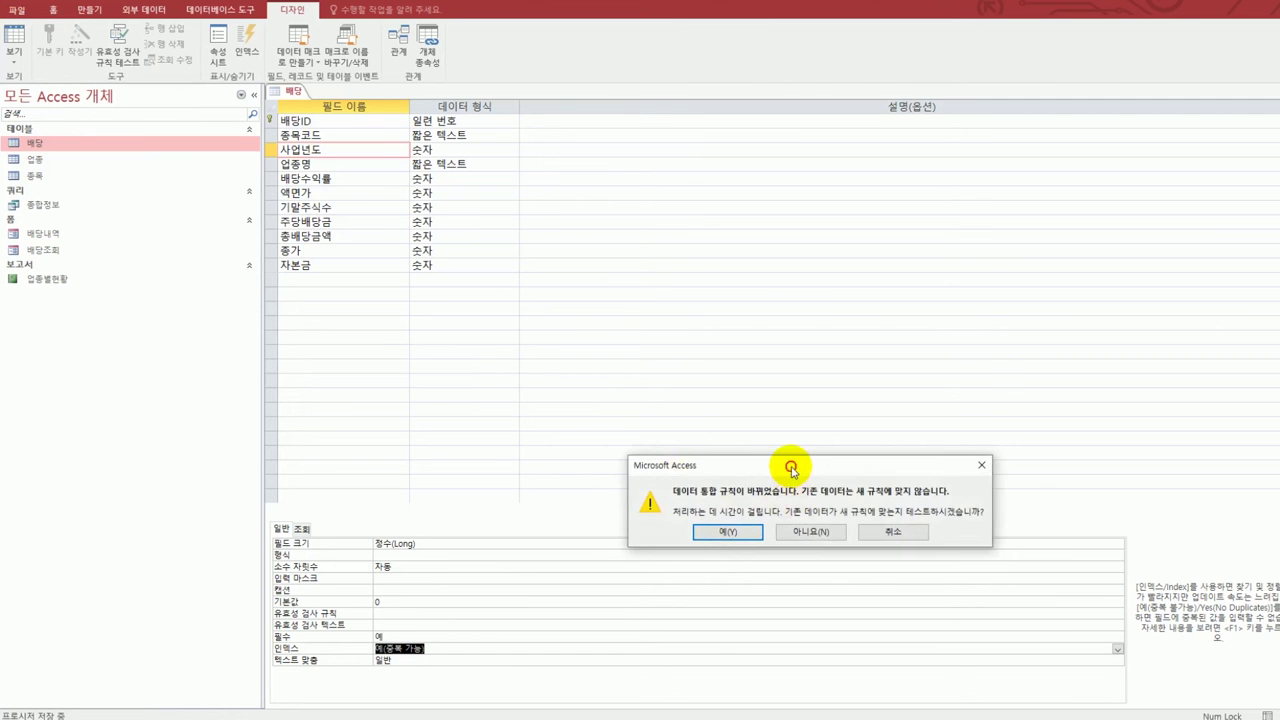
left_click_drag(791, 467, 698, 354)
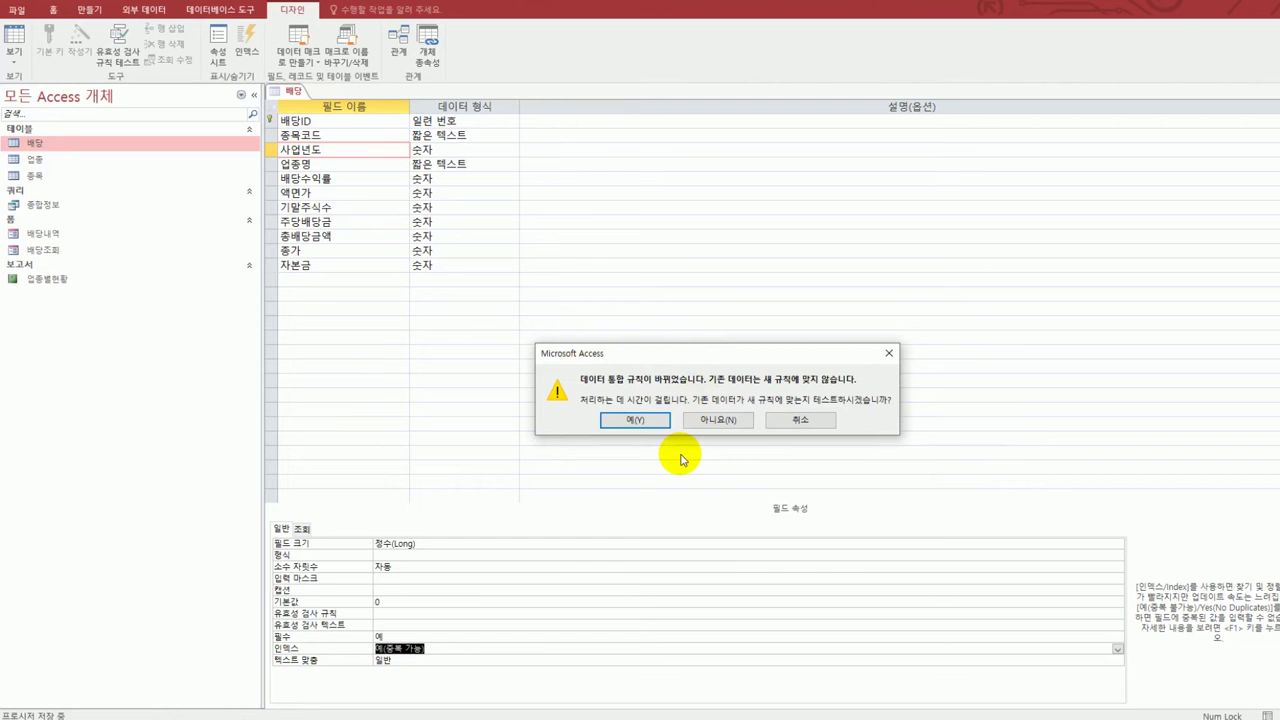
left_click(608, 421)
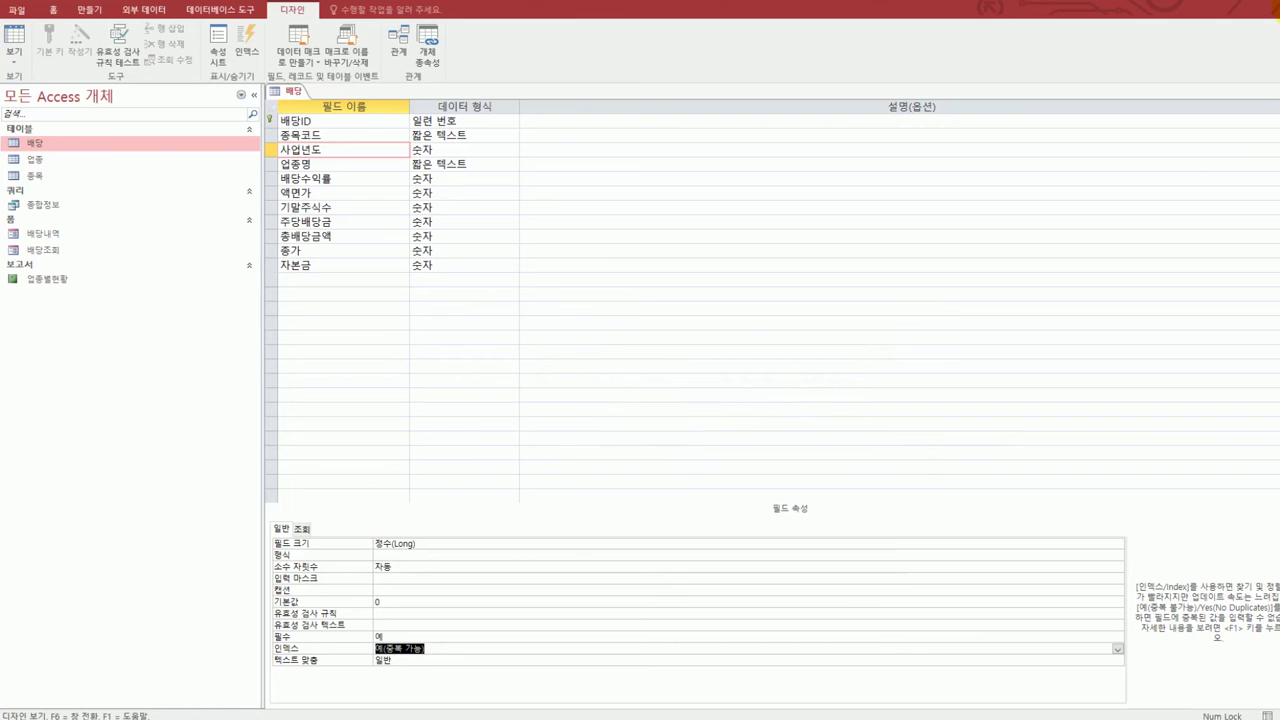
left_click(1276, 91)
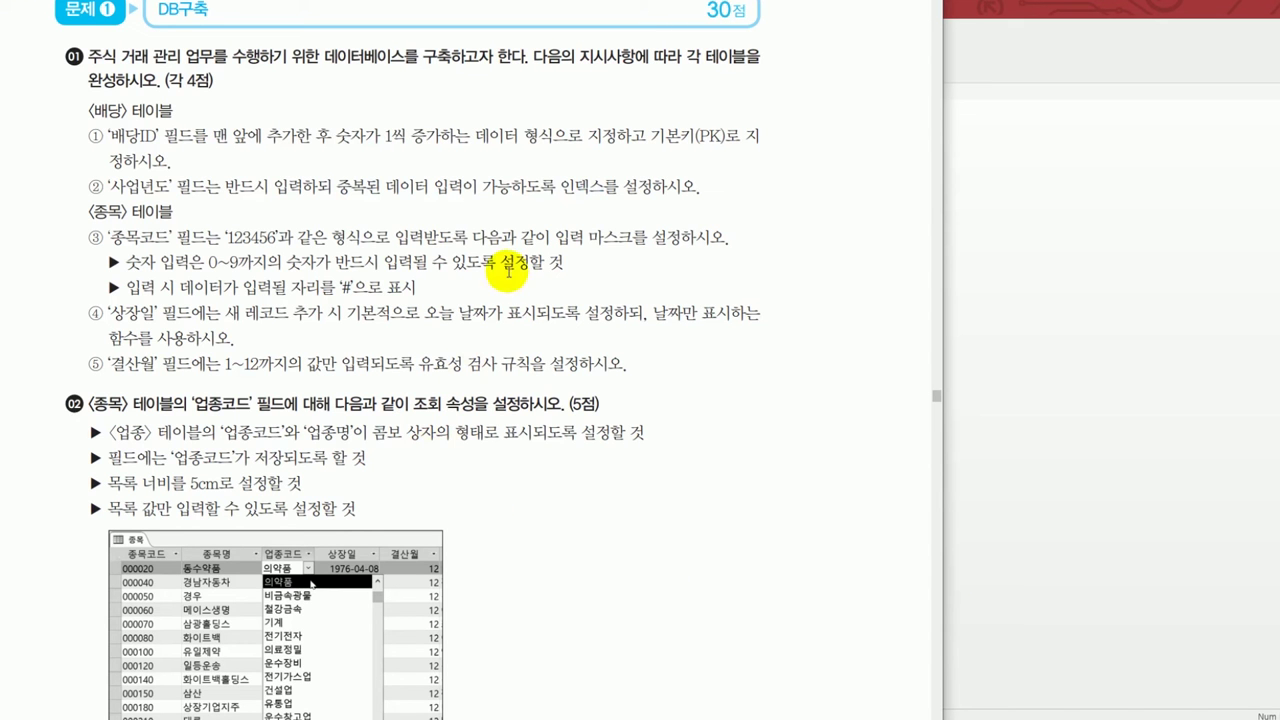
- Review the exam instructions for the 종목코드 input mask, including its format, required digits and placeholder character
left_click_drag(549, 237, 625, 240)
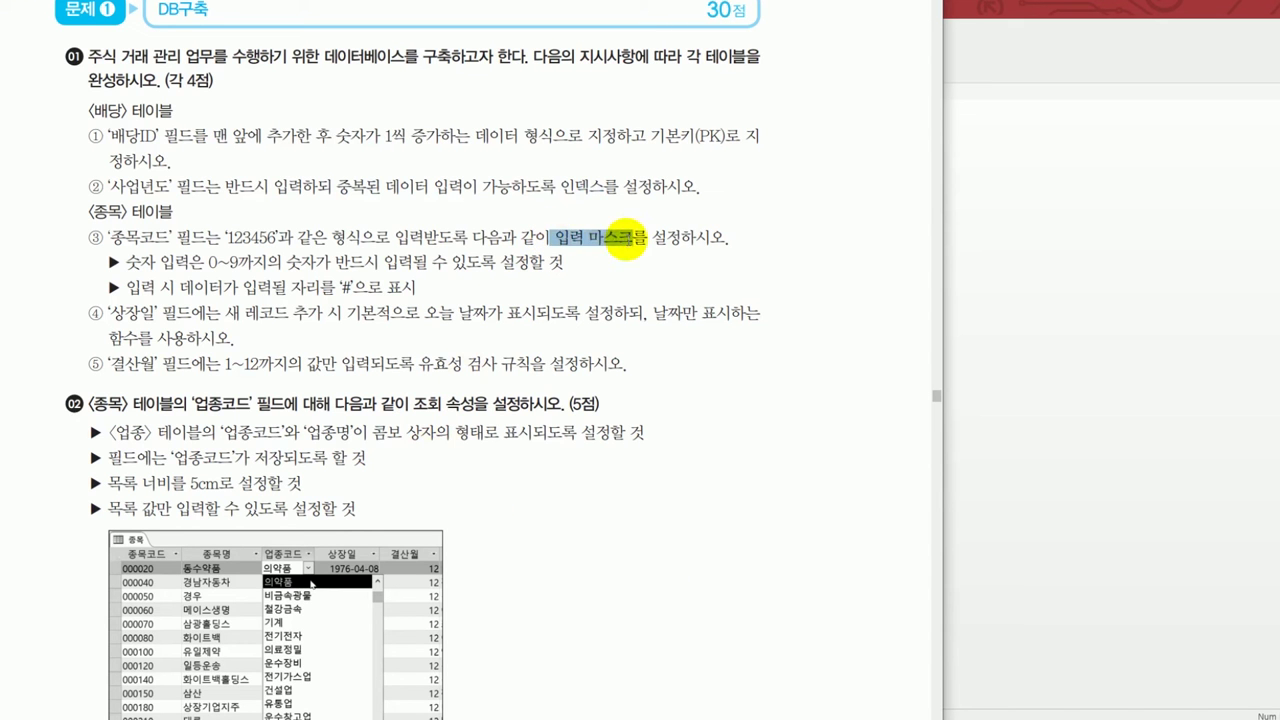
left_click_drag(219, 237, 276, 237)
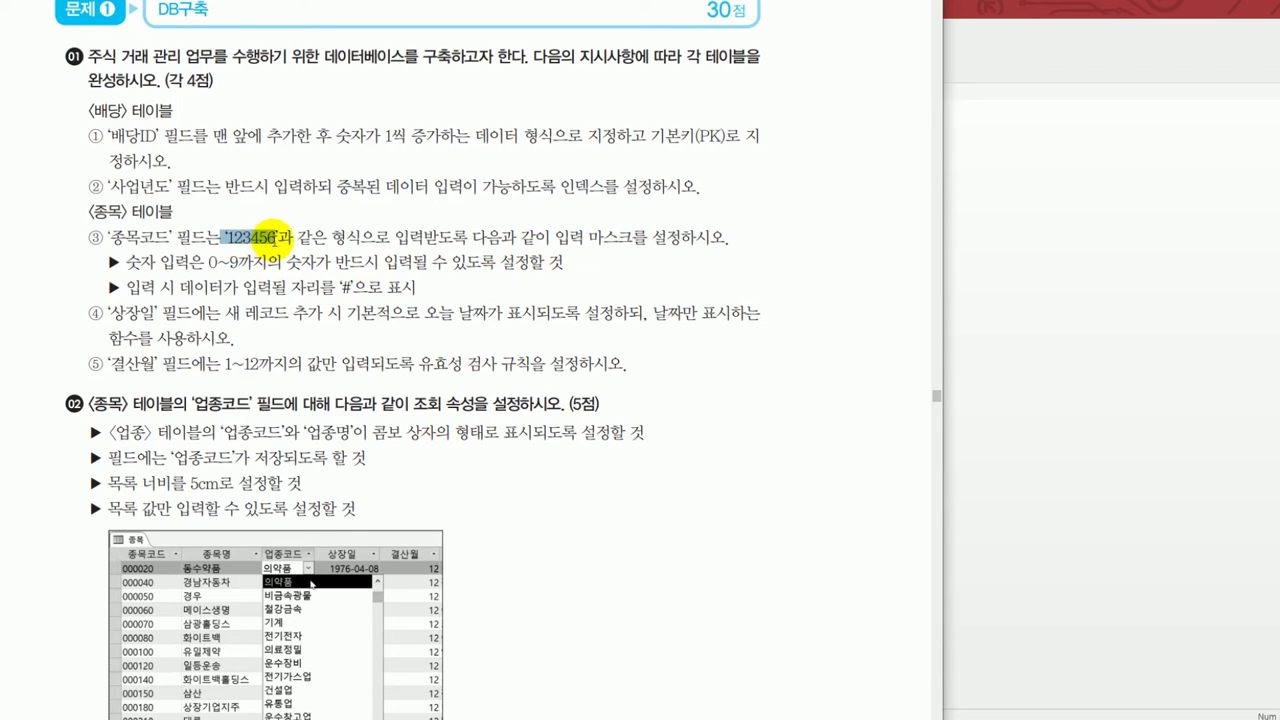
left_click_drag(287, 262, 444, 266)
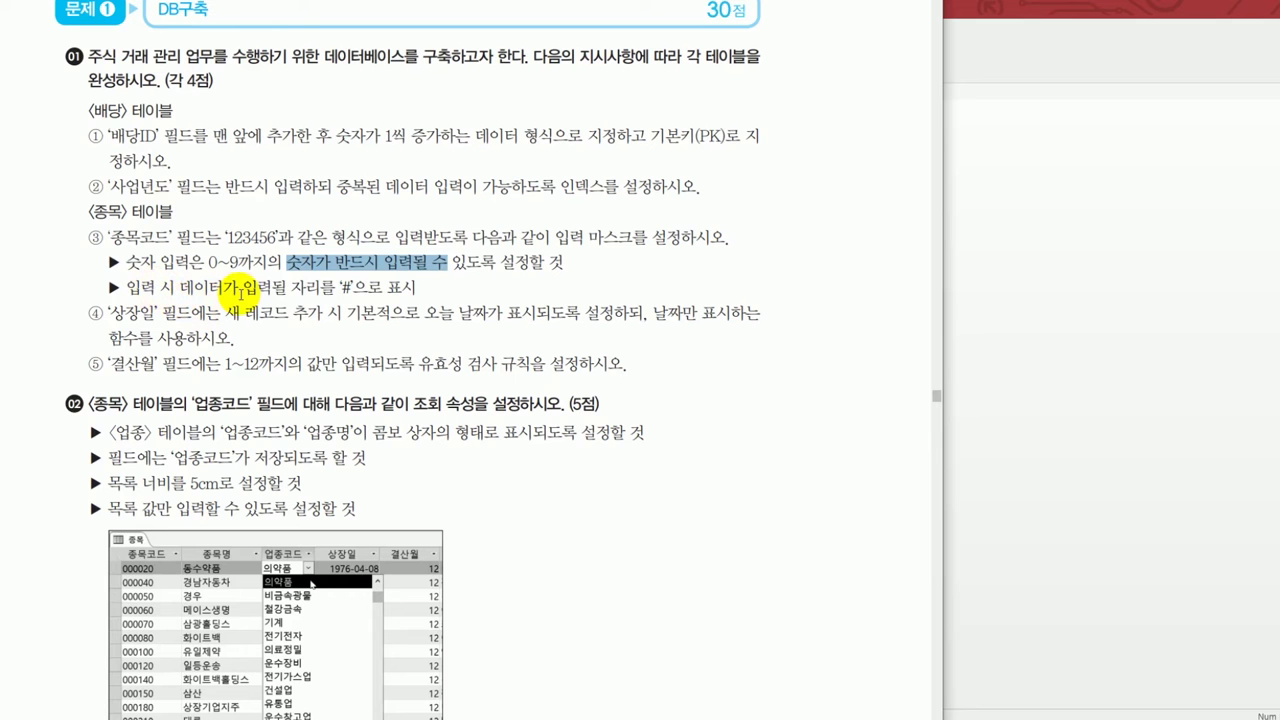
left_click_drag(318, 290, 362, 290)
left_click(105, 318)
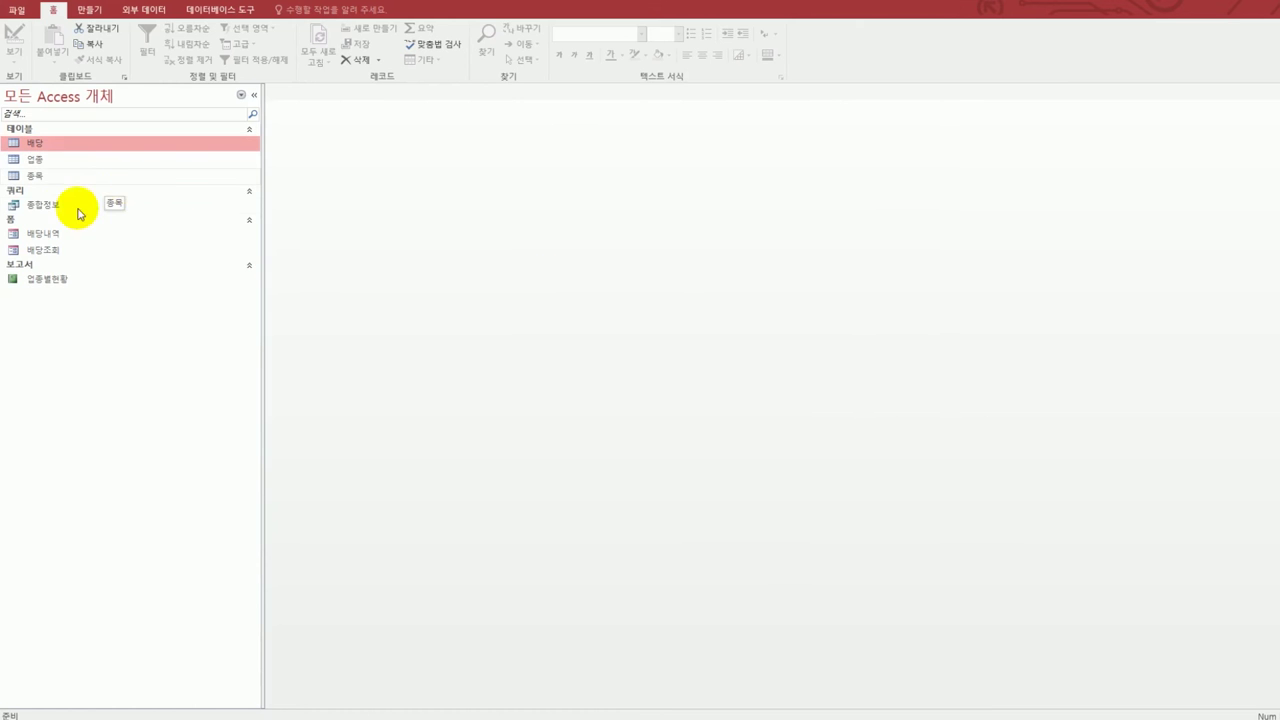
- Switch to Access and open the 종목 table in Design view
left_click(40, 175)
right_click(43, 176)
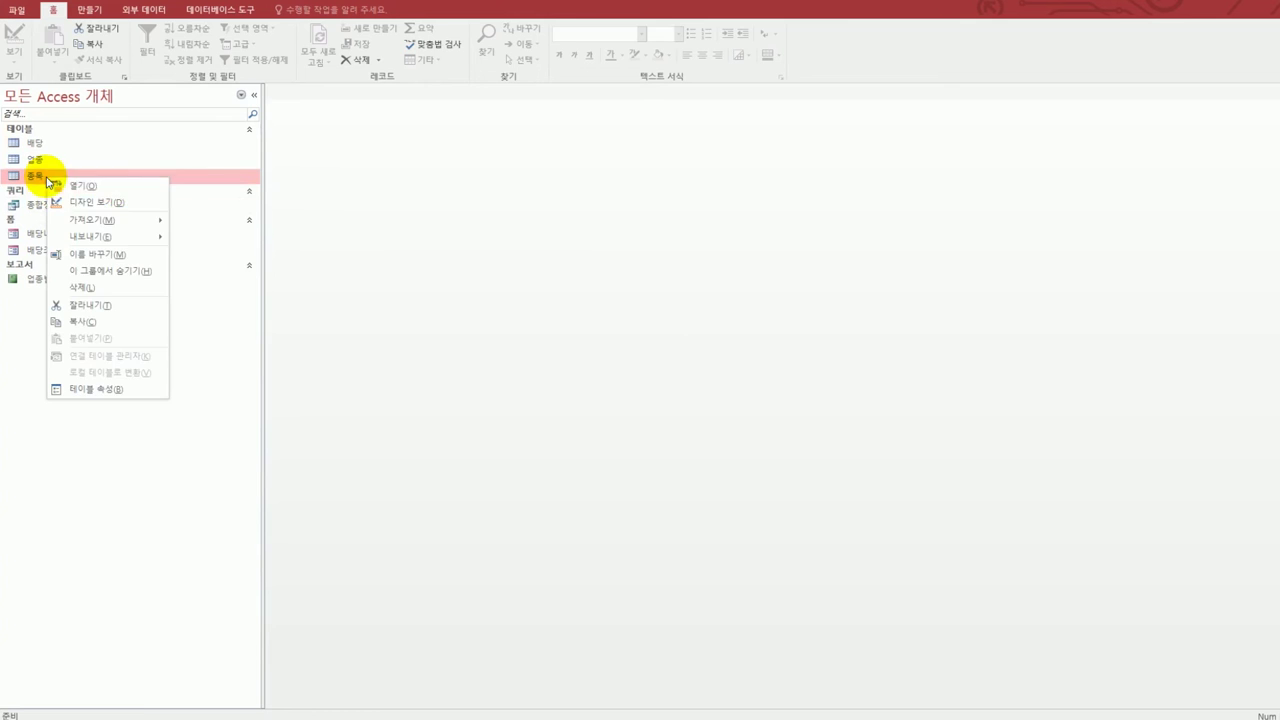
left_click(117, 203)
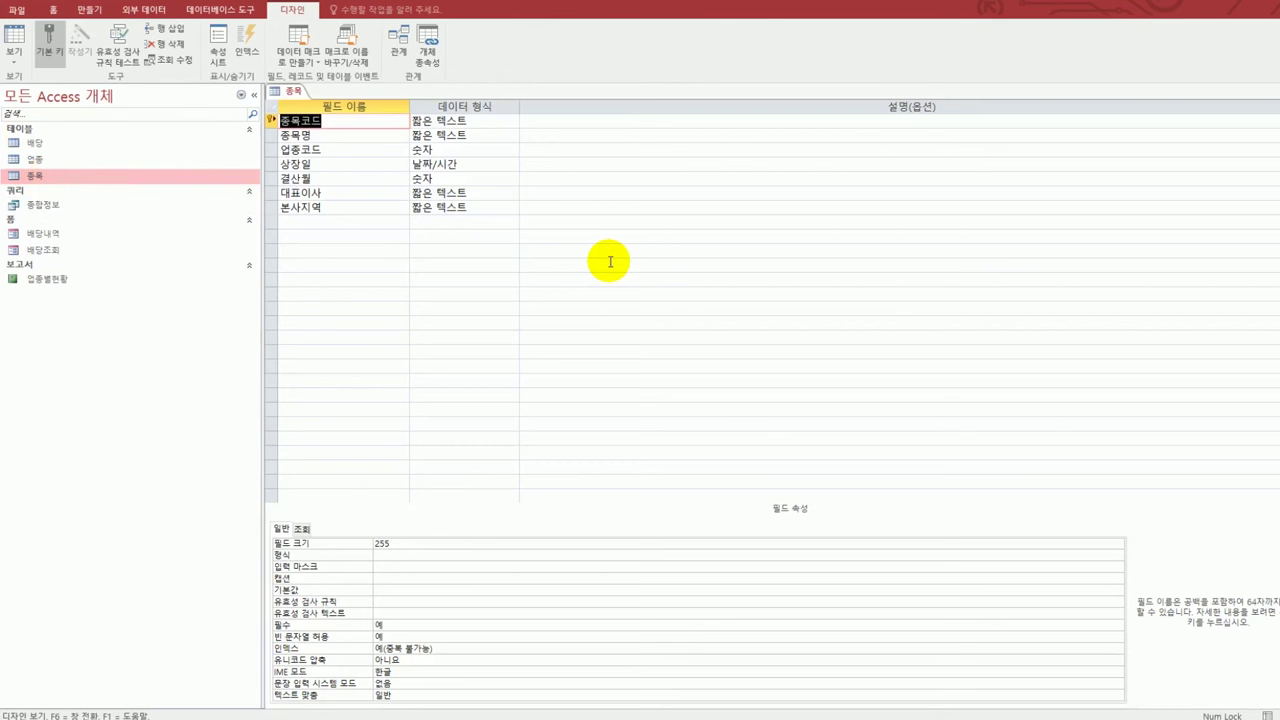
- Set the input mask of the 종목코드 field to 000000;;#
left_click(361, 122)
left_click(400, 566)
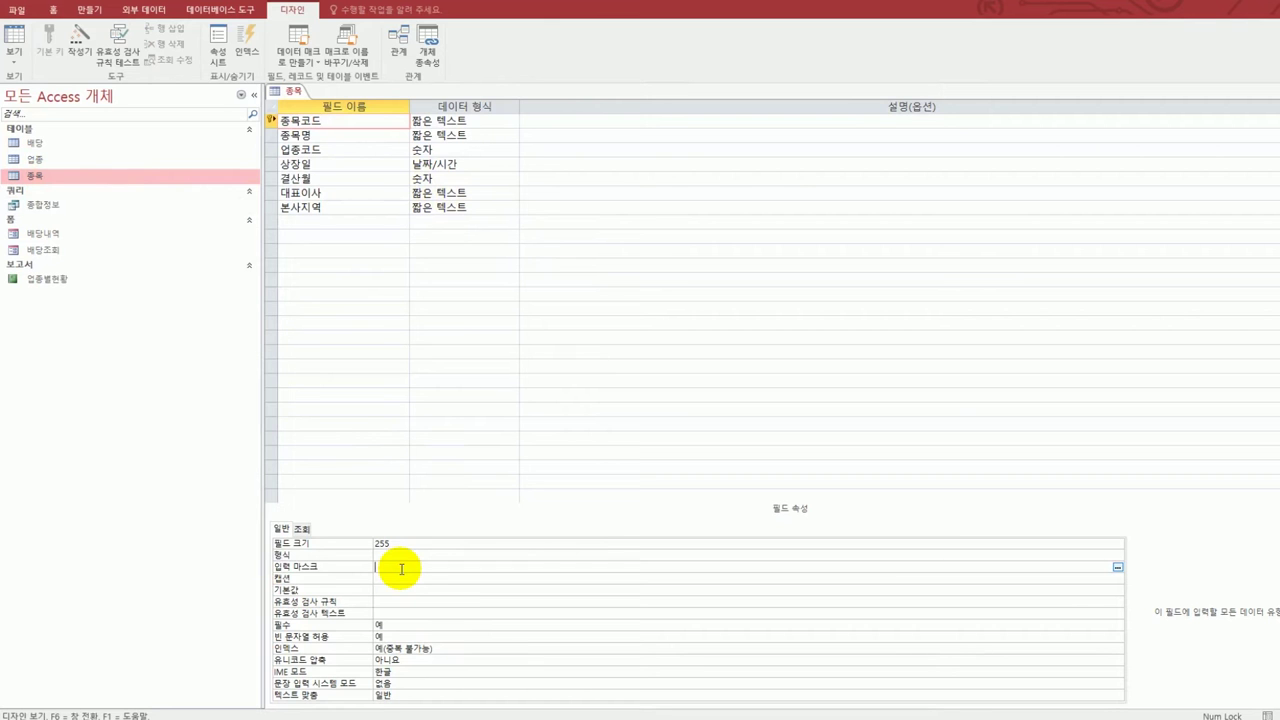
type("00000")
key("BackSpace")
key("BackSpace")
key("BackSpace")
key("BackSpace")
key("BackSpace")
type("000000")
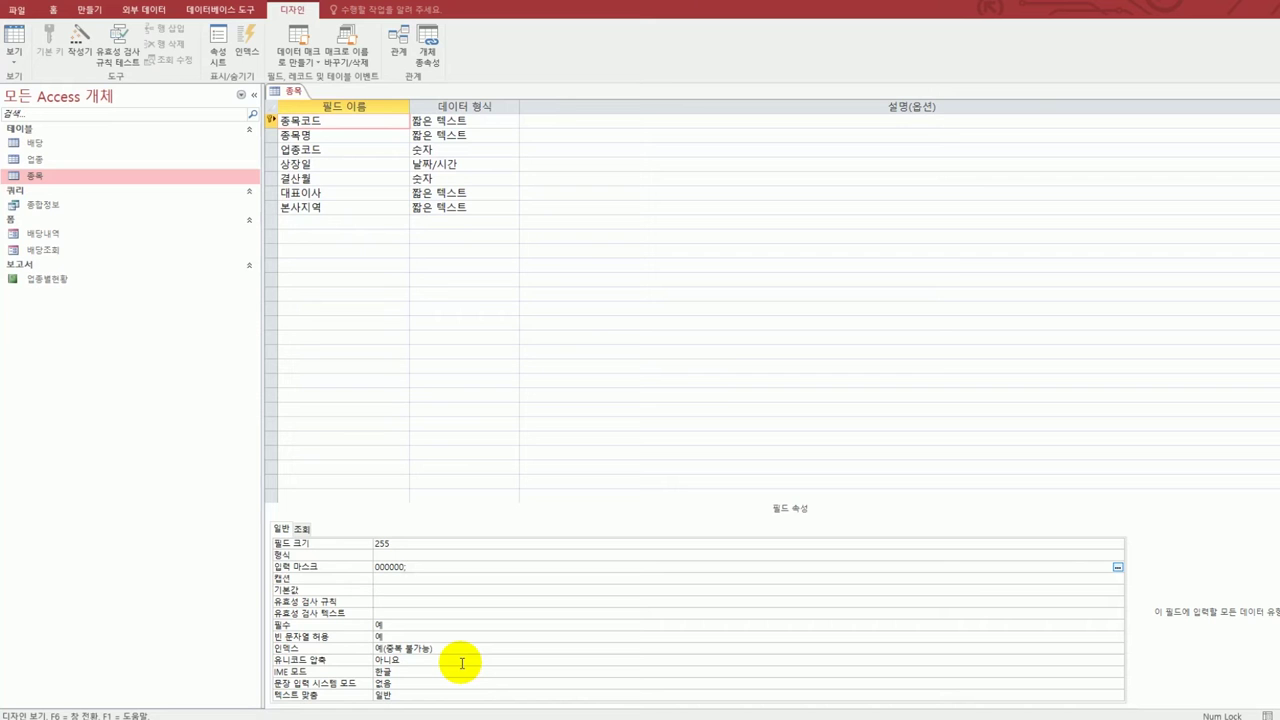
type(";")
type("#")
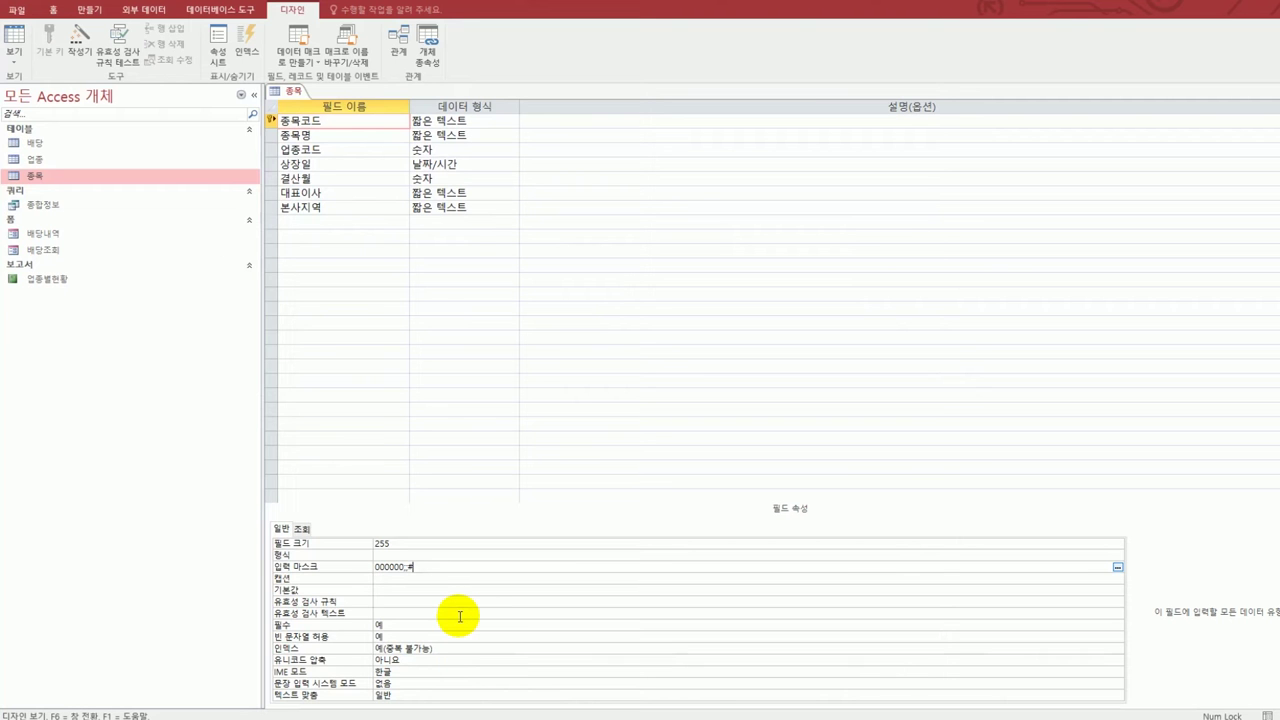
- Set the default value of the 상장일 field to Date() so new records use today's date
left_click(338, 163)
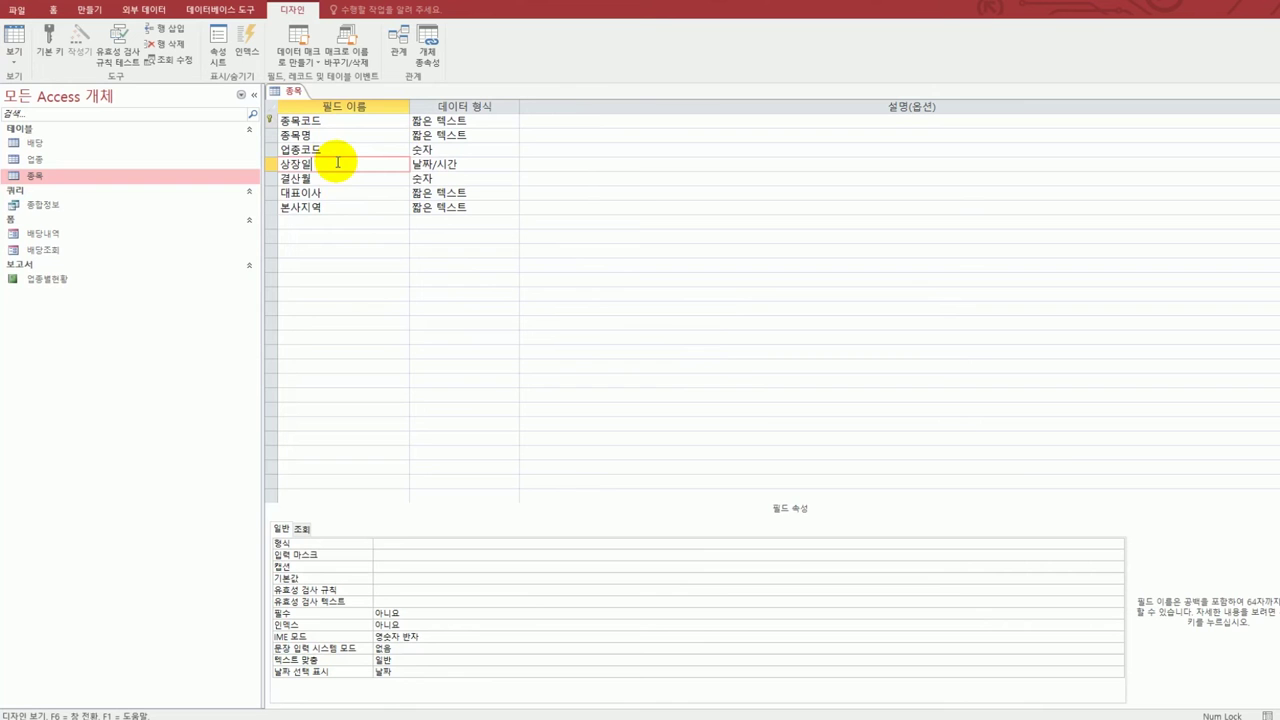
left_click(421, 581)
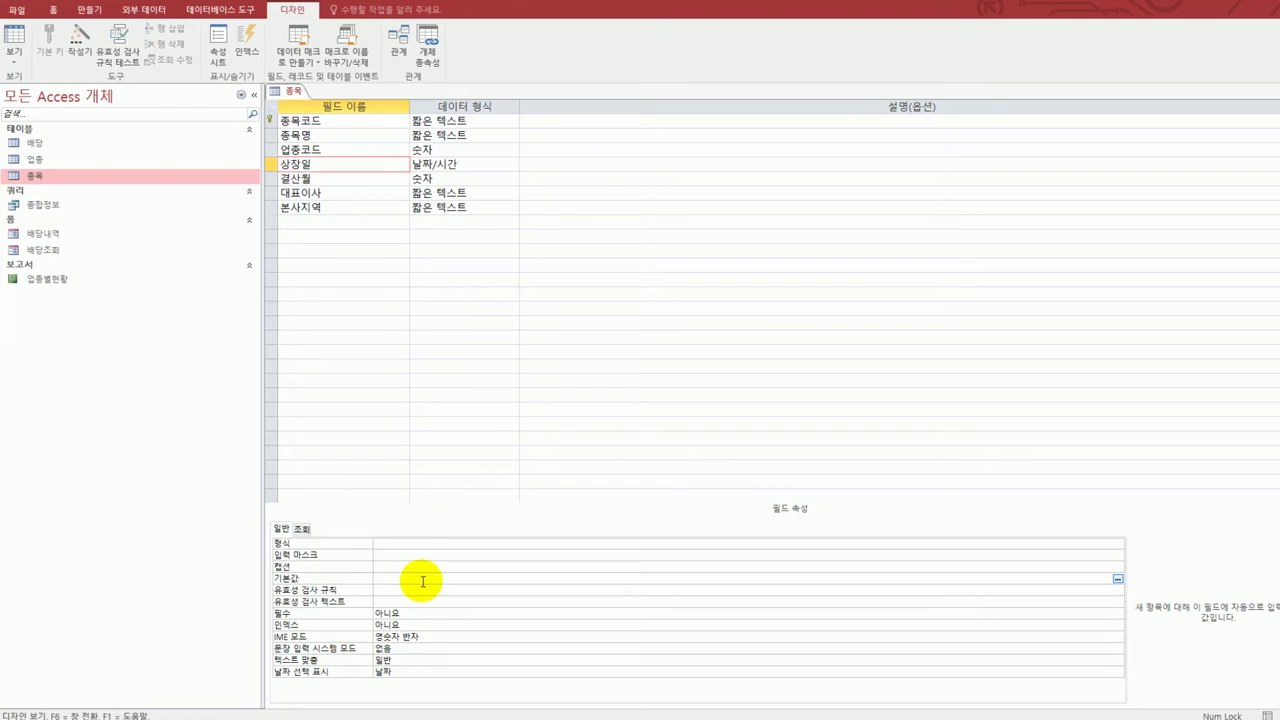
type("date()")
key("Return")
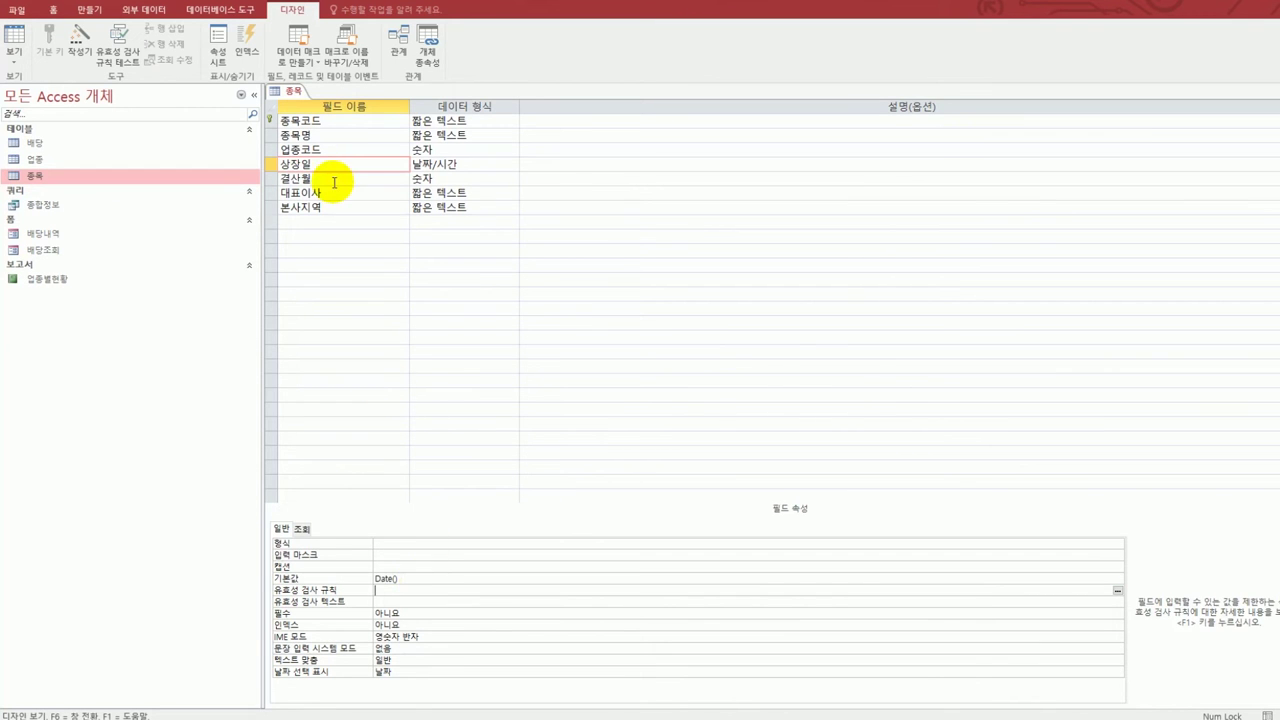
- Set the validation rule of the 결산월 field to Between 1 And 12
left_click(334, 180)
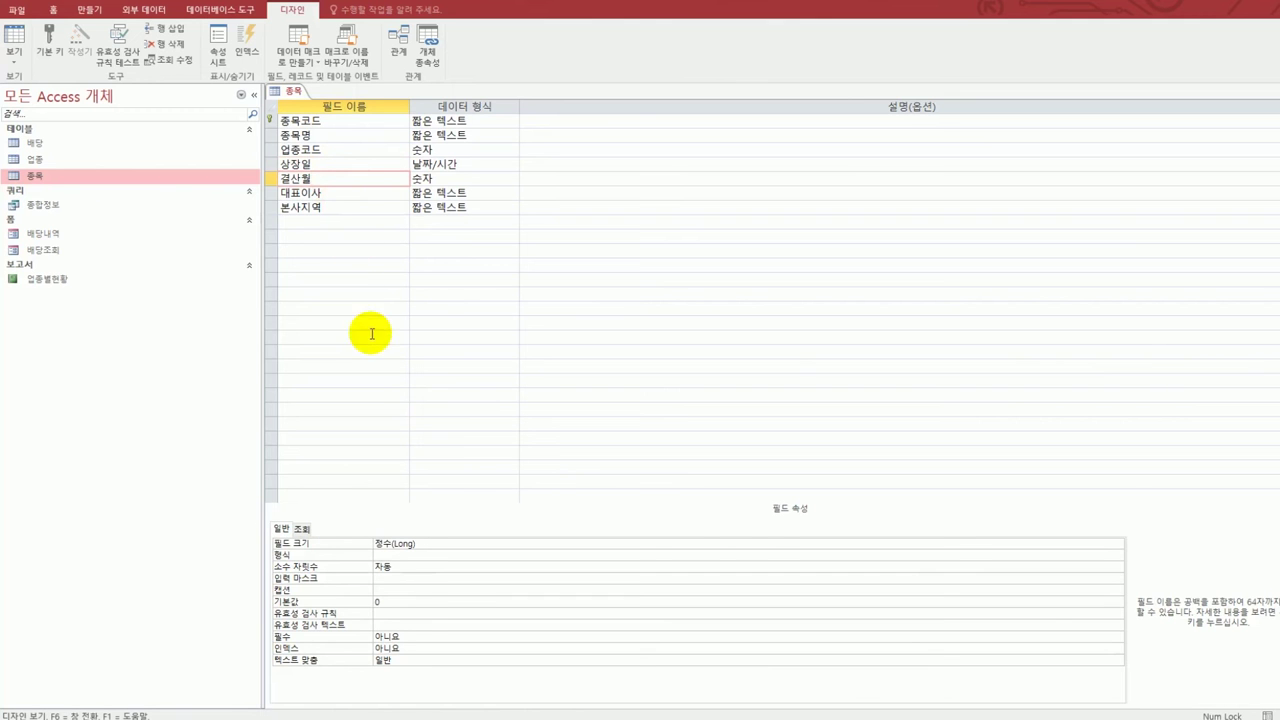
left_click(425, 614)
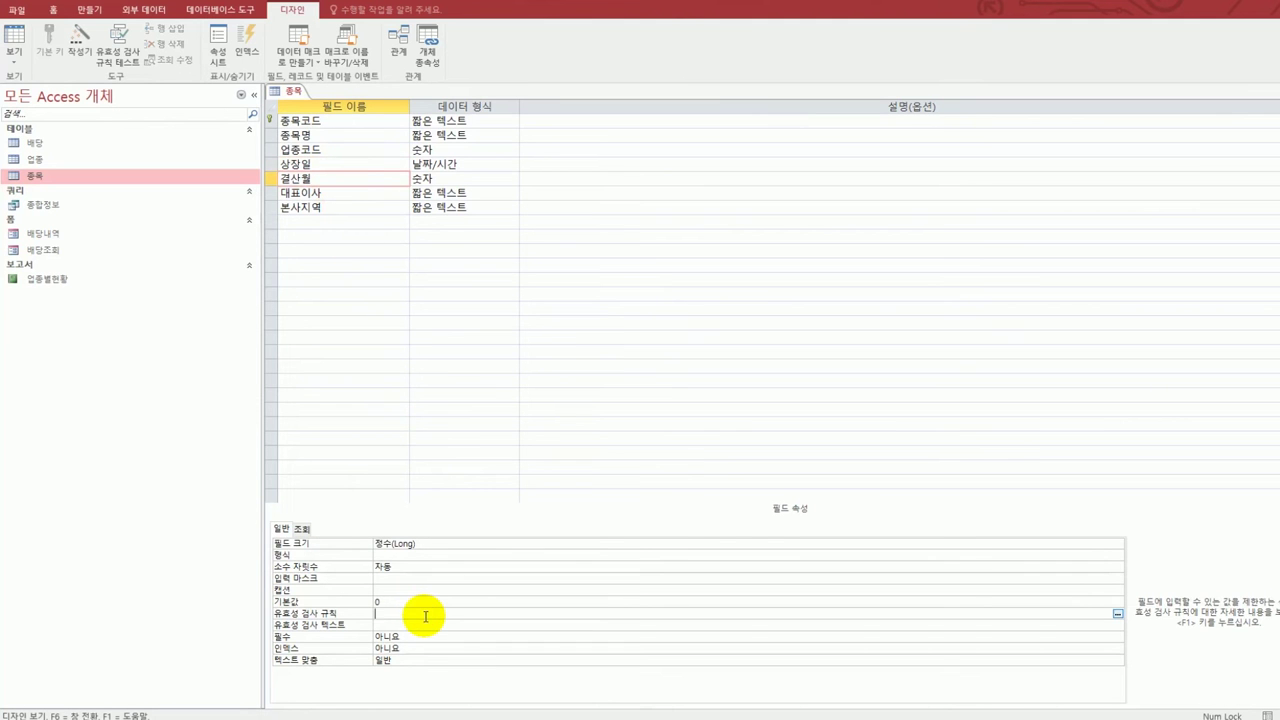
type("between 1 and 12")
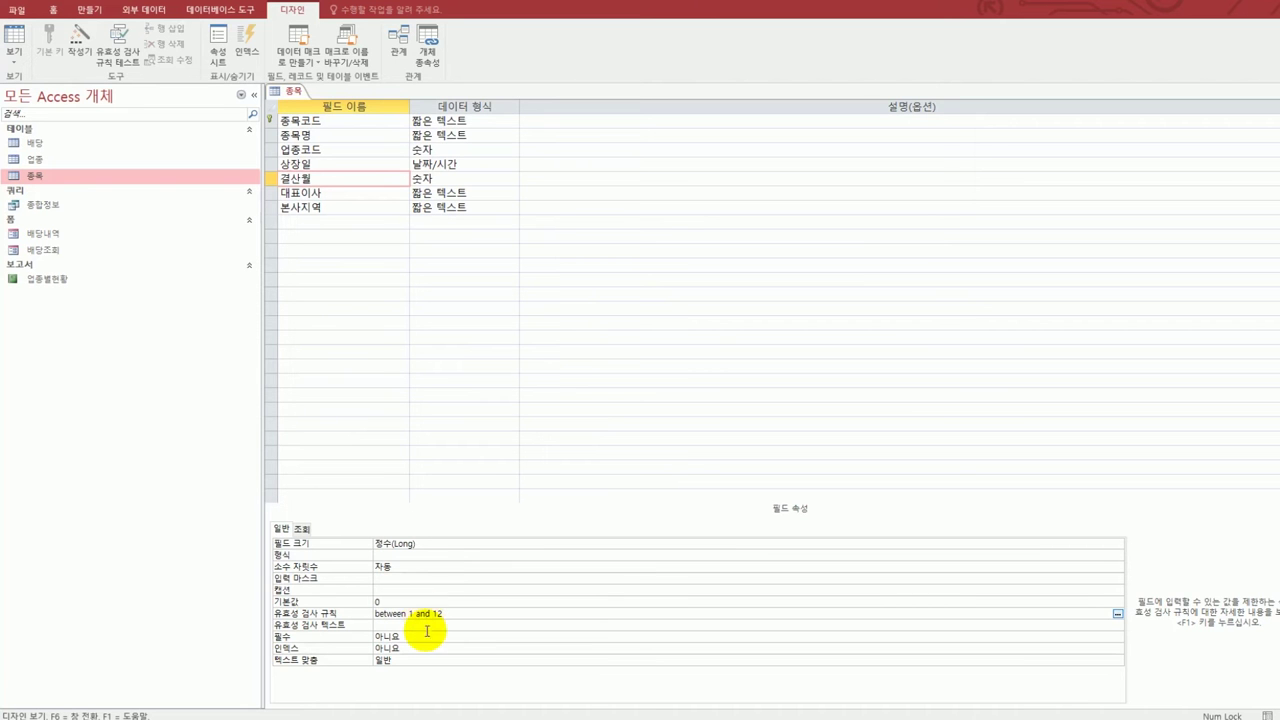
key("Return")
key("Return")
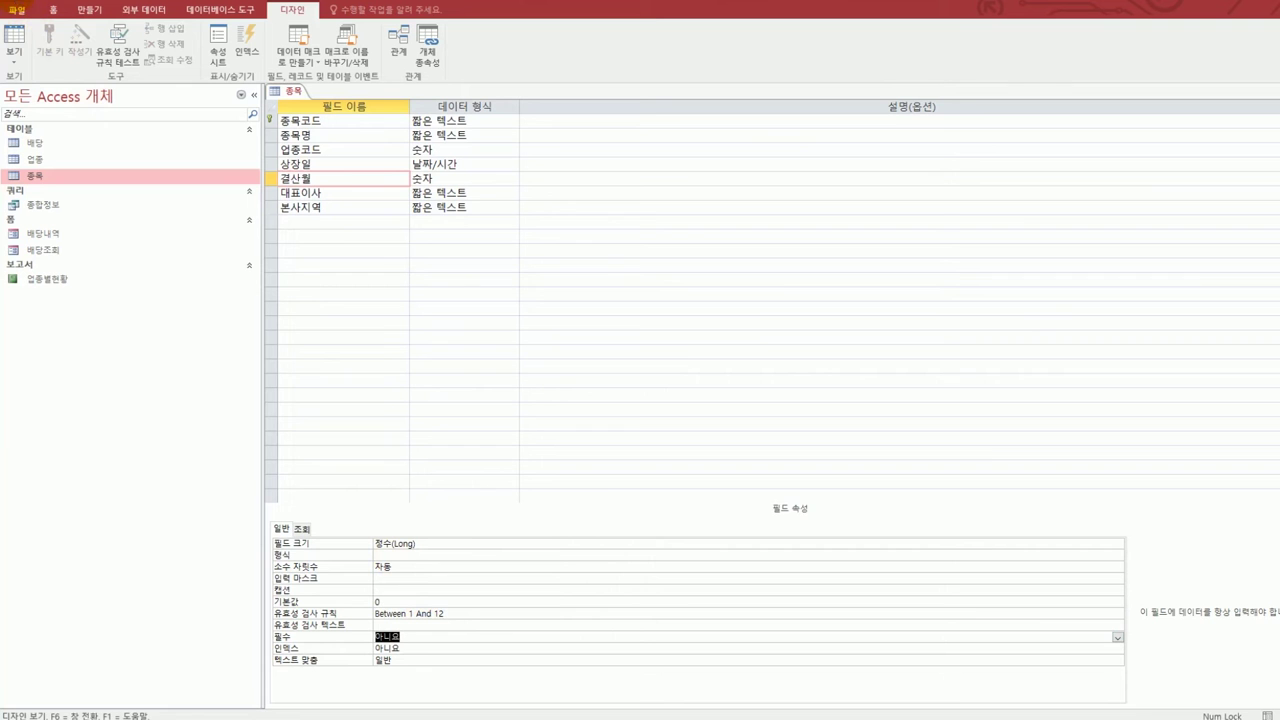
- Save the 종목 table, agree to test existing data against the new rules, and close the table
key("ctrl+s")
left_click_drag(790, 449, 785, 404)
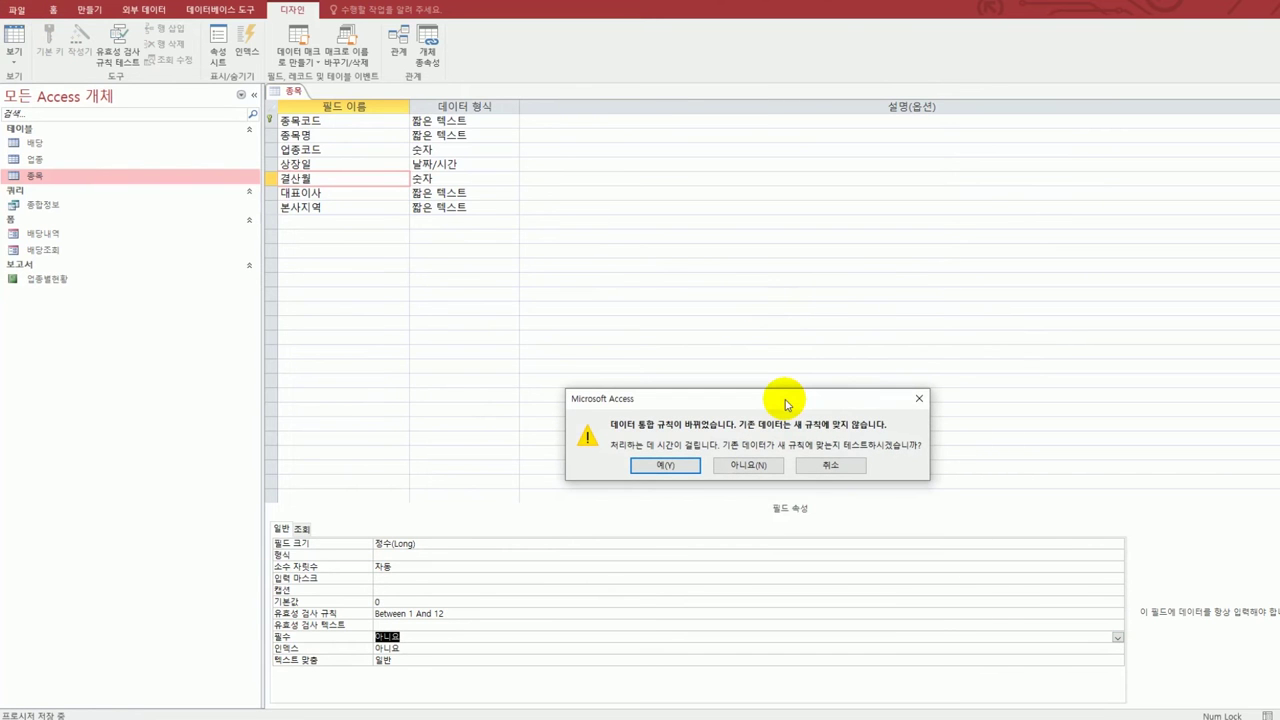
left_click(665, 465)
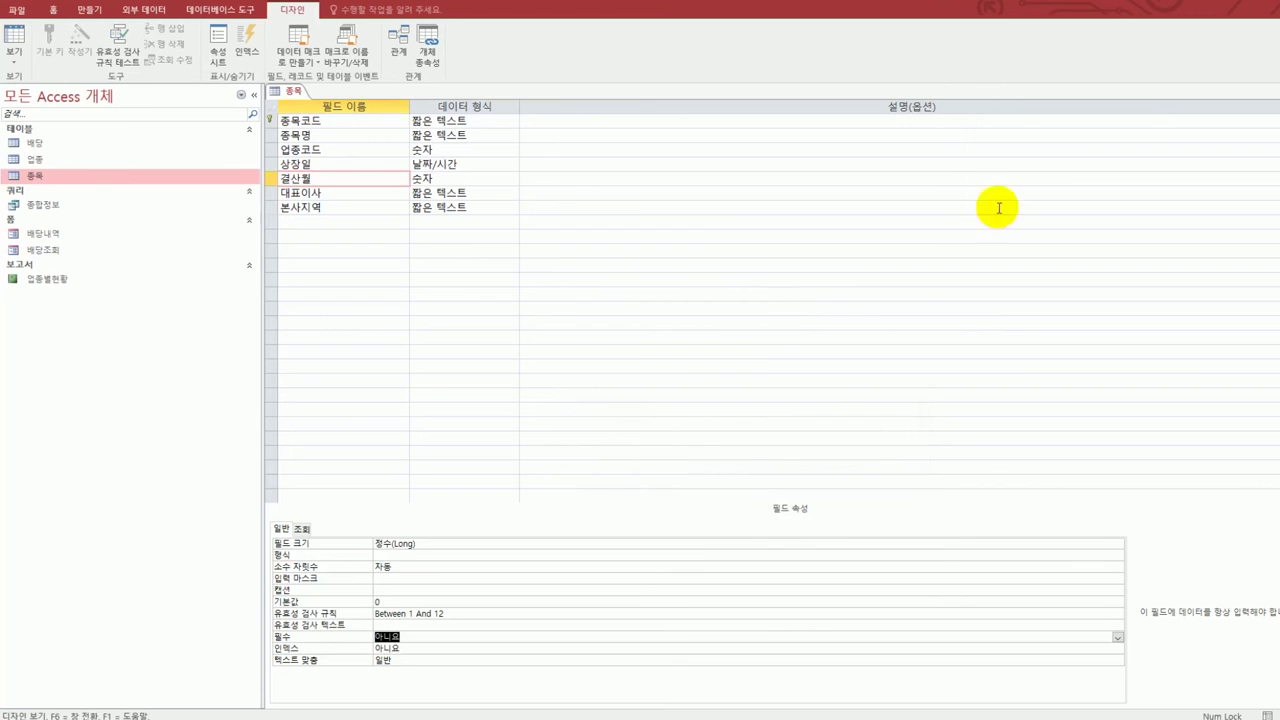
left_click(1276, 91)
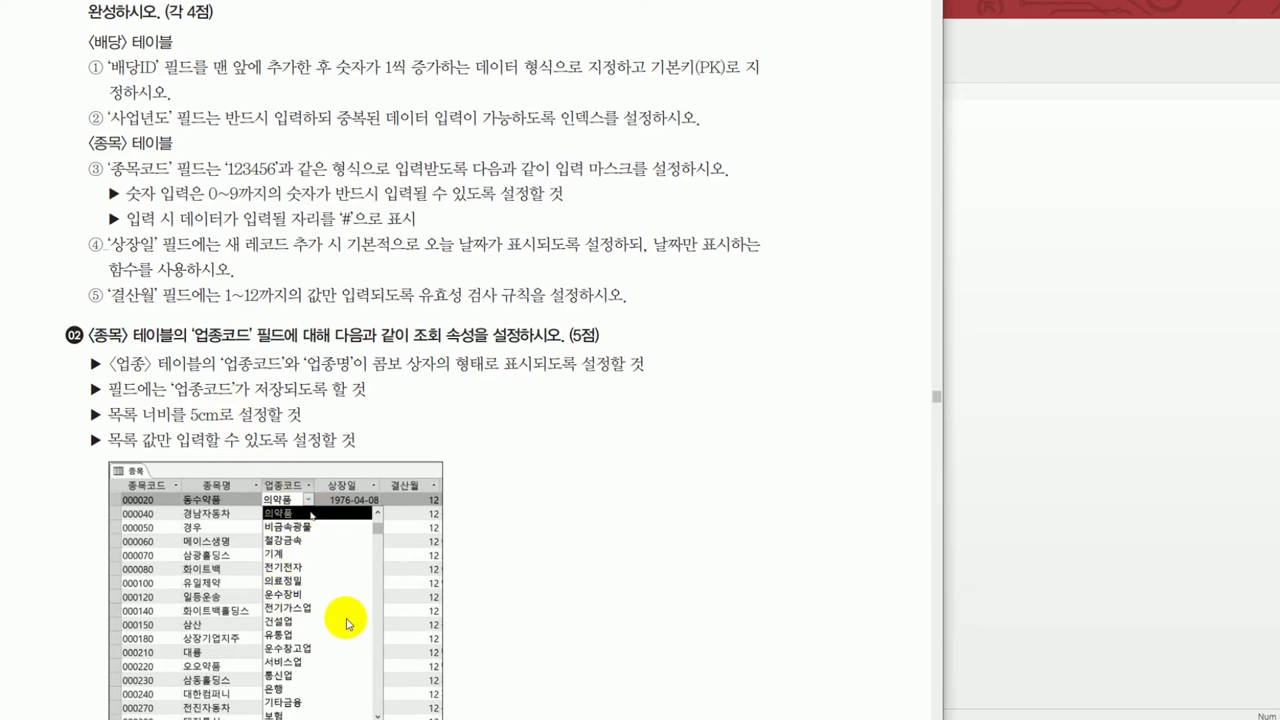
- Review the exam's lookup requirements for the 업종코드 field, and switch to Access to open the 종목 table in Design view
left_click_drag(150, 389, 285, 391)
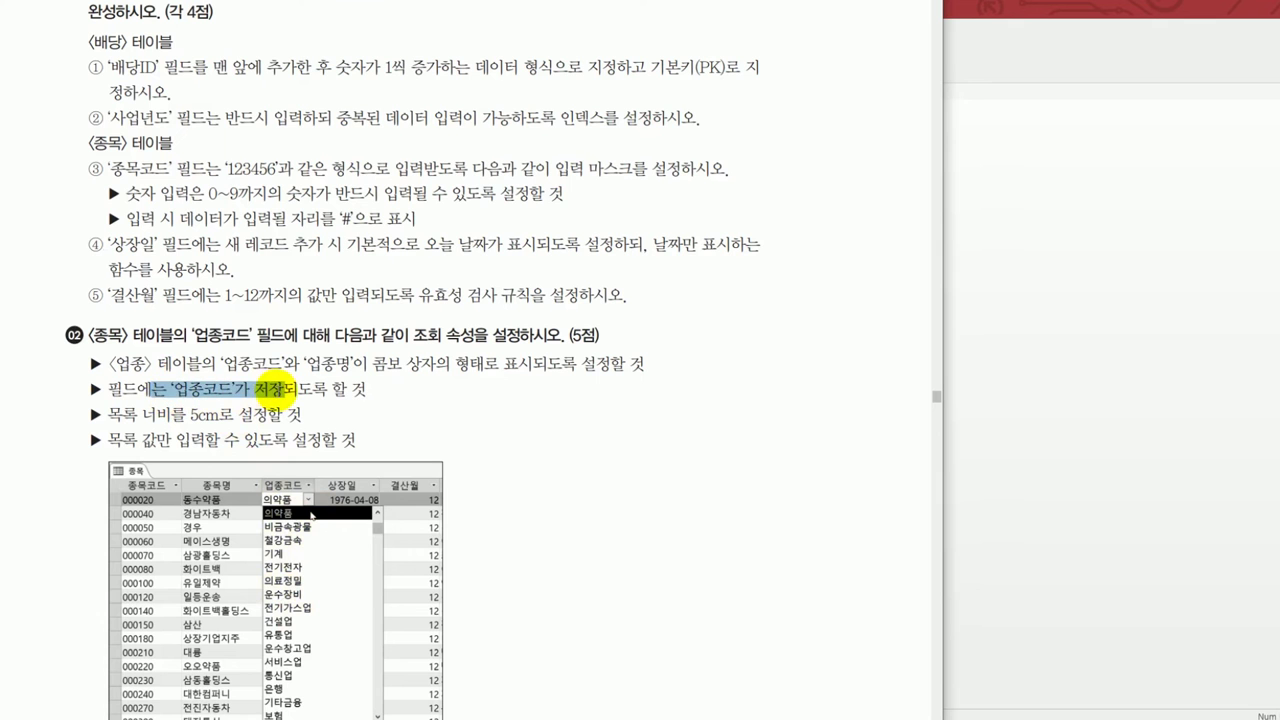
left_click_drag(217, 363, 387, 368)
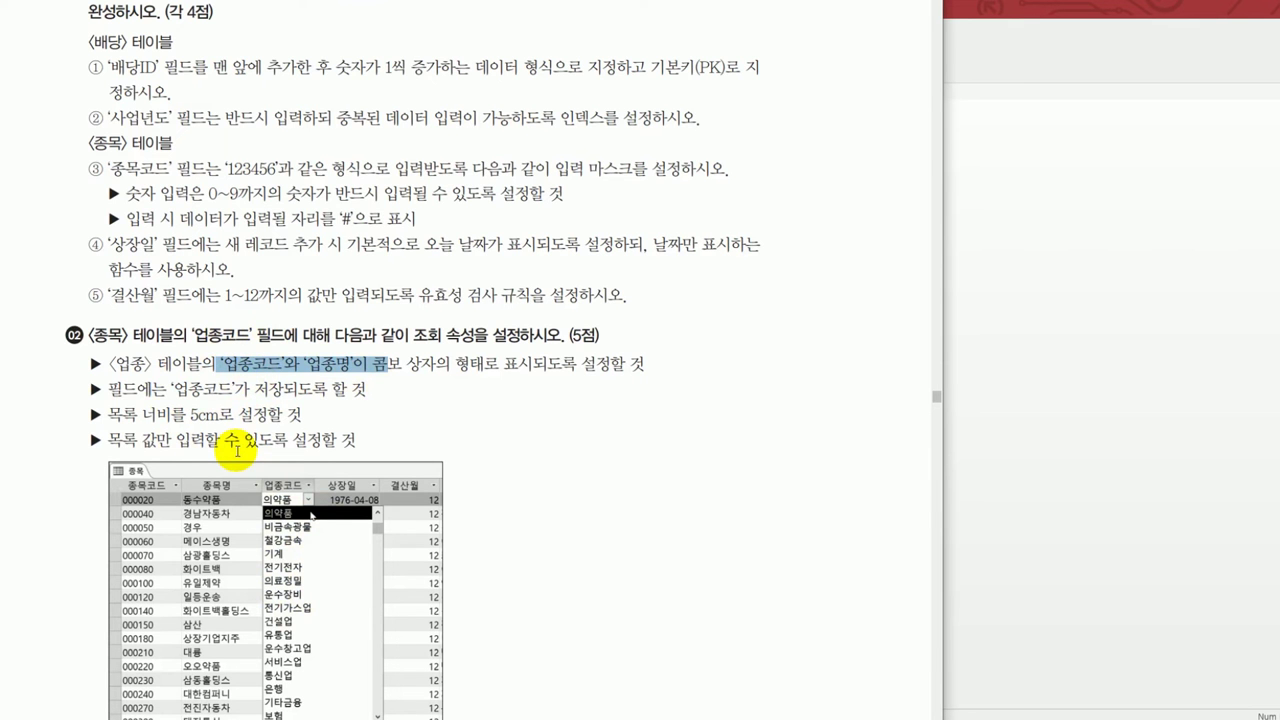
left_click(1024, 340)
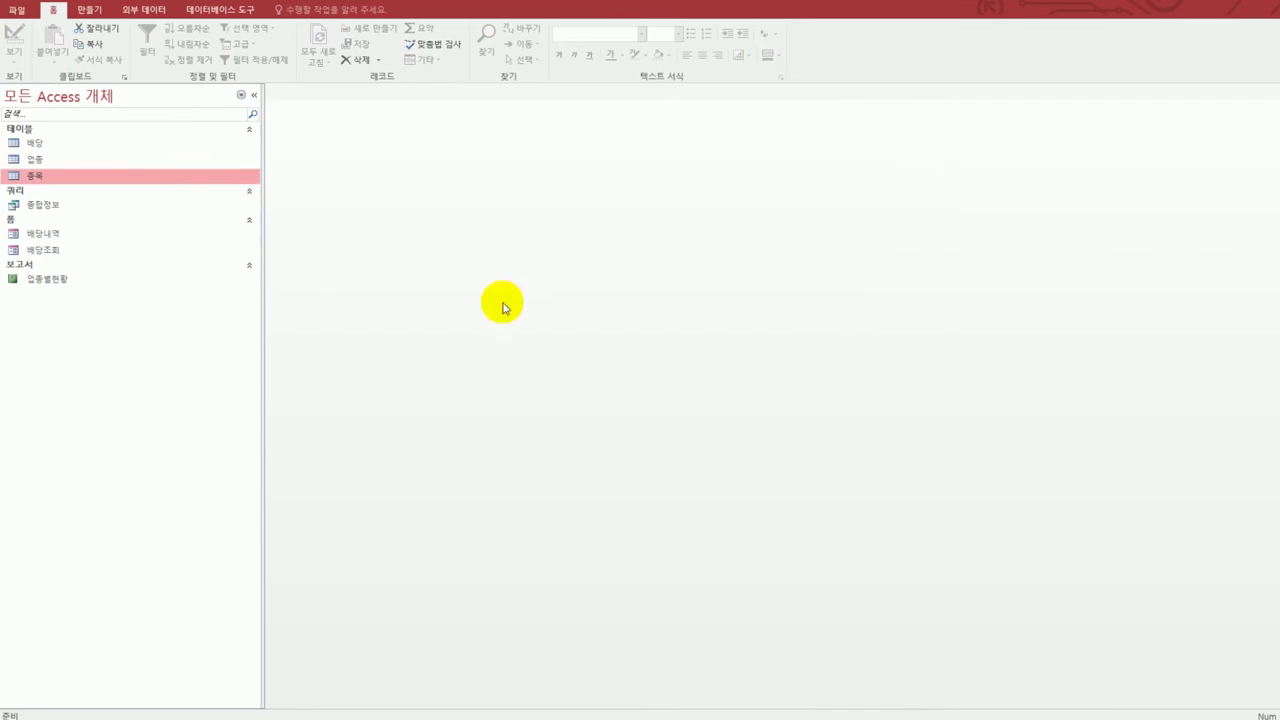
right_click(52, 177)
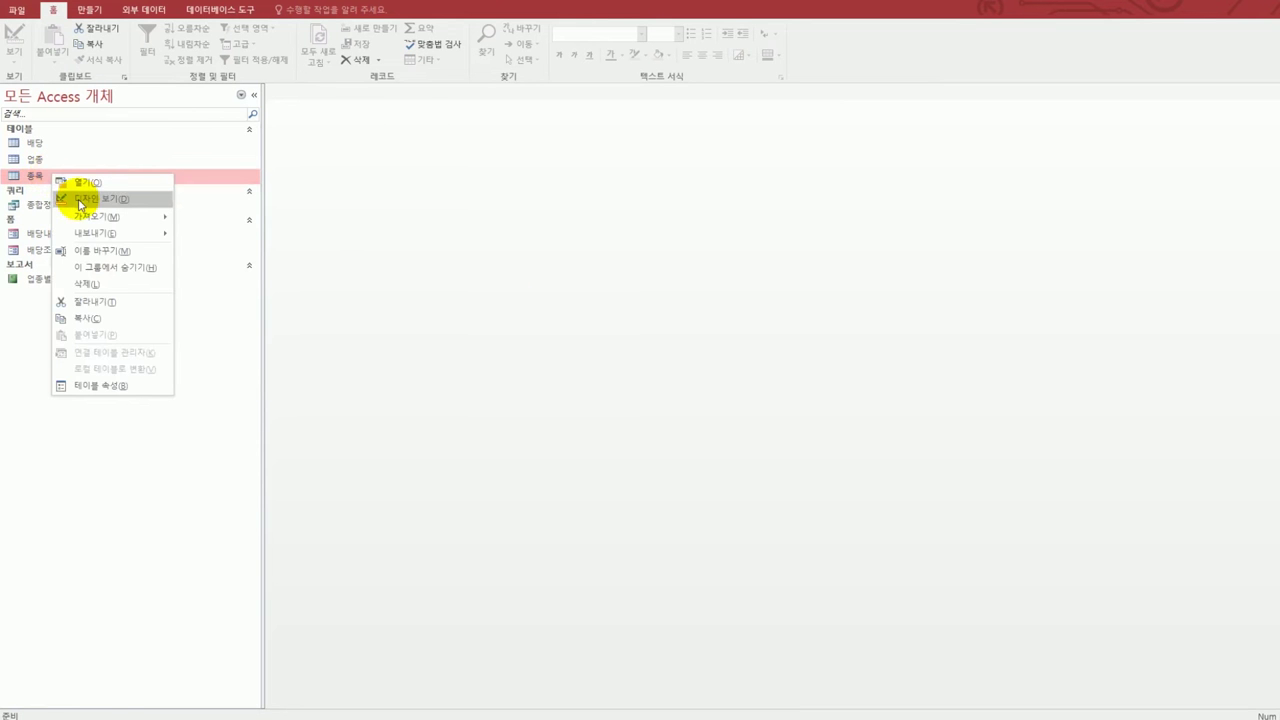
left_click(80, 203)
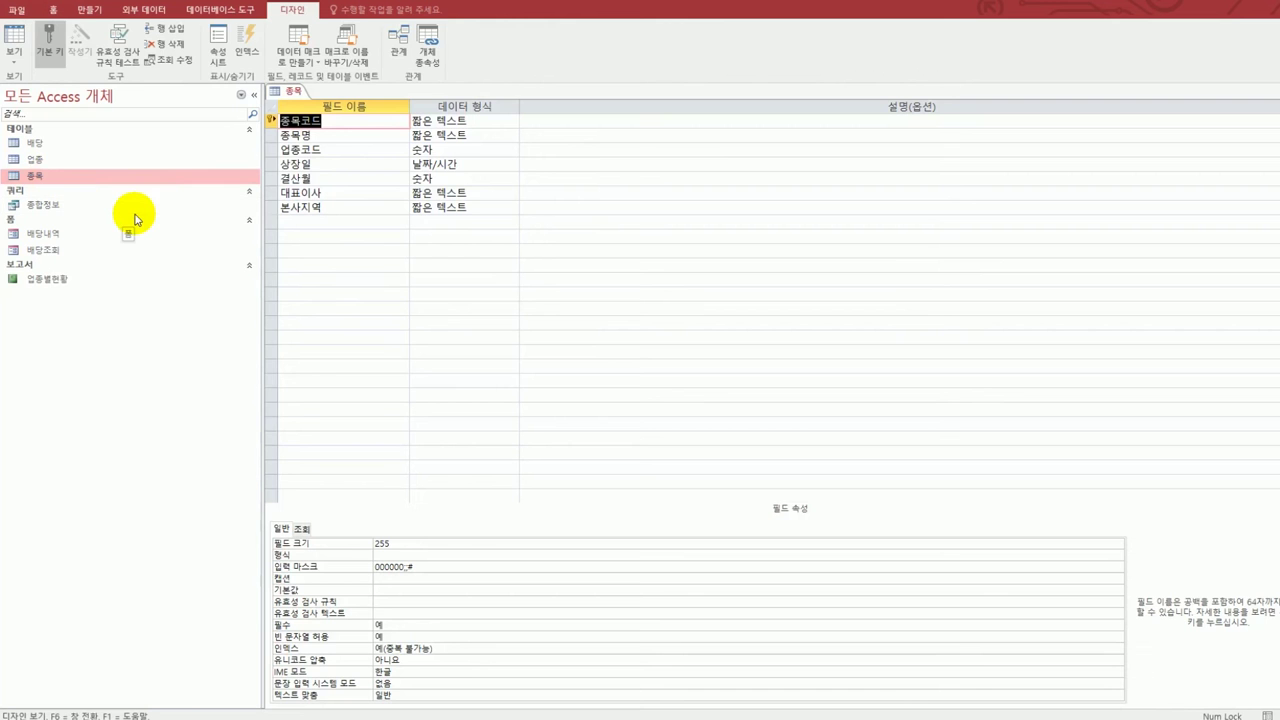
- Set the lookup display control of the 업종코드 field to 콤보 상자 (combo box)
left_click(328, 150)
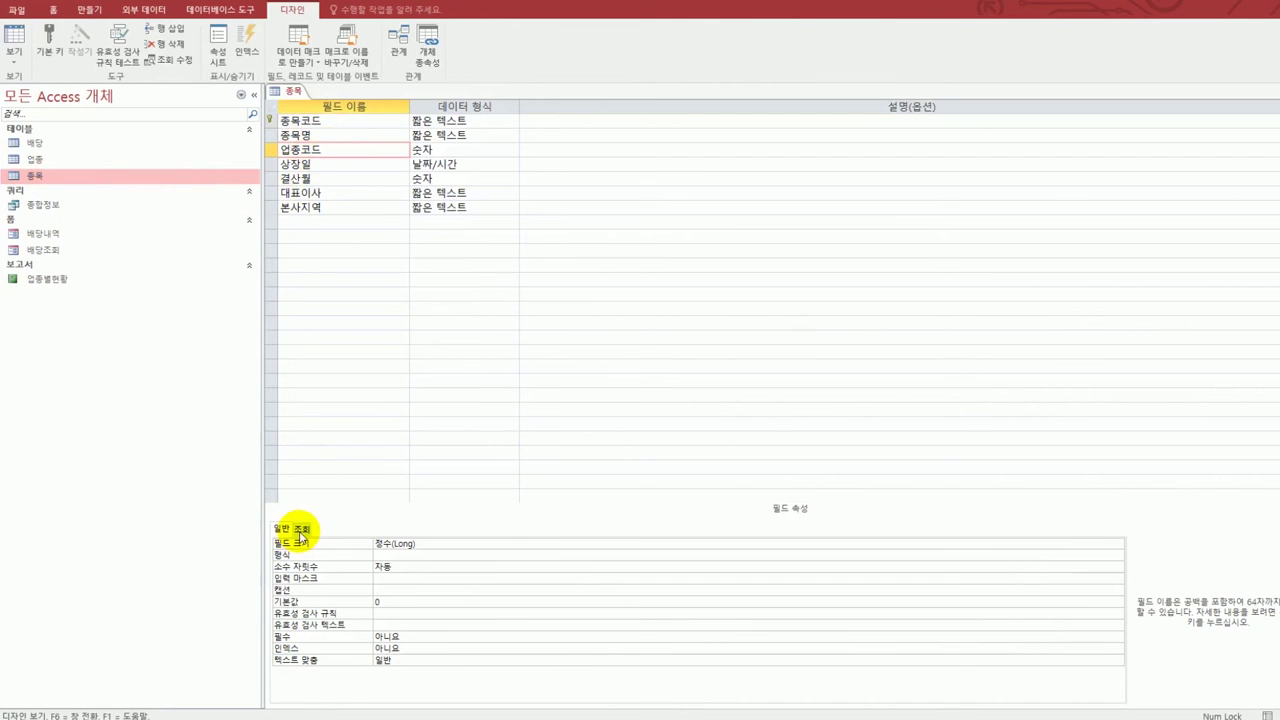
left_click(301, 530)
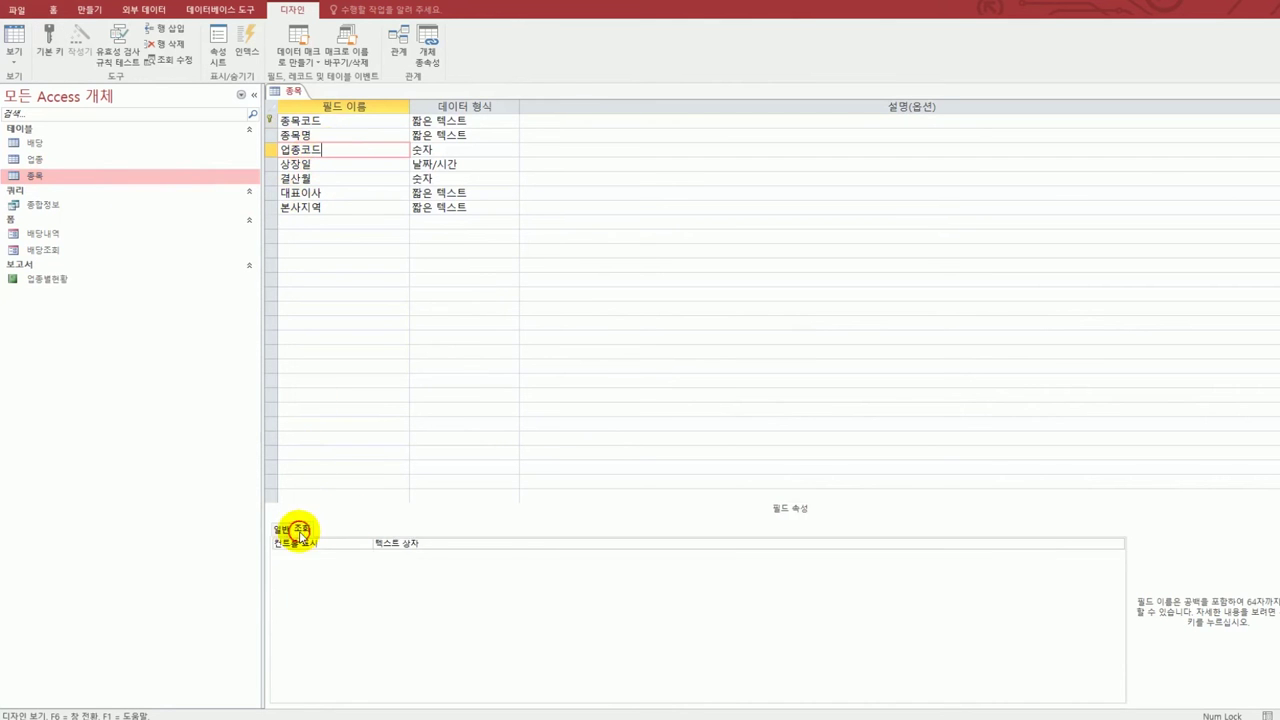
left_click(456, 545)
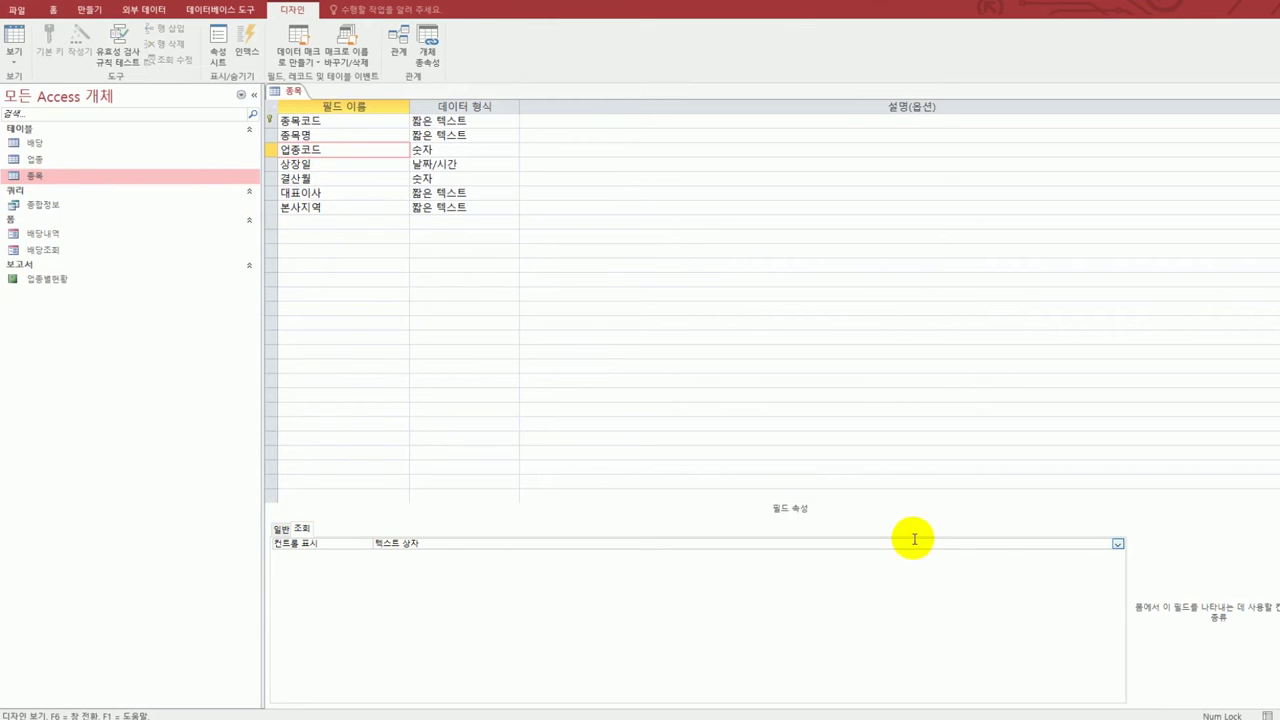
left_click(1118, 544)
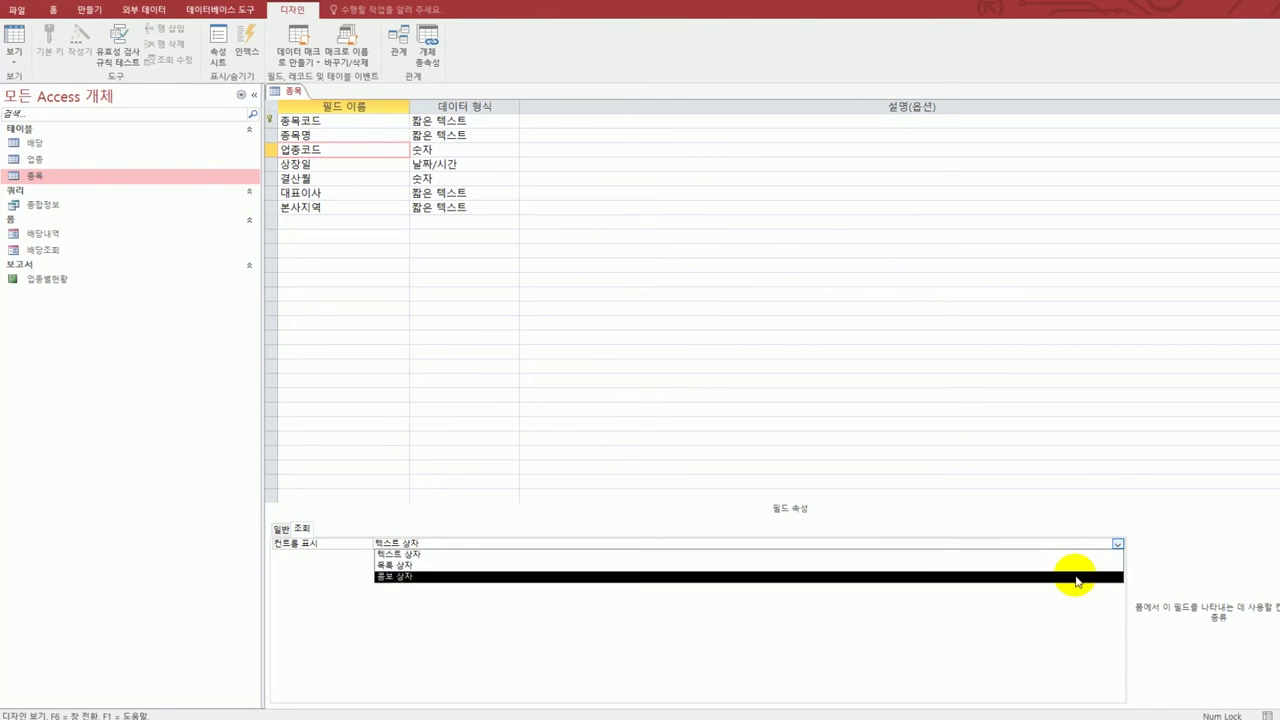
left_click(1076, 578)
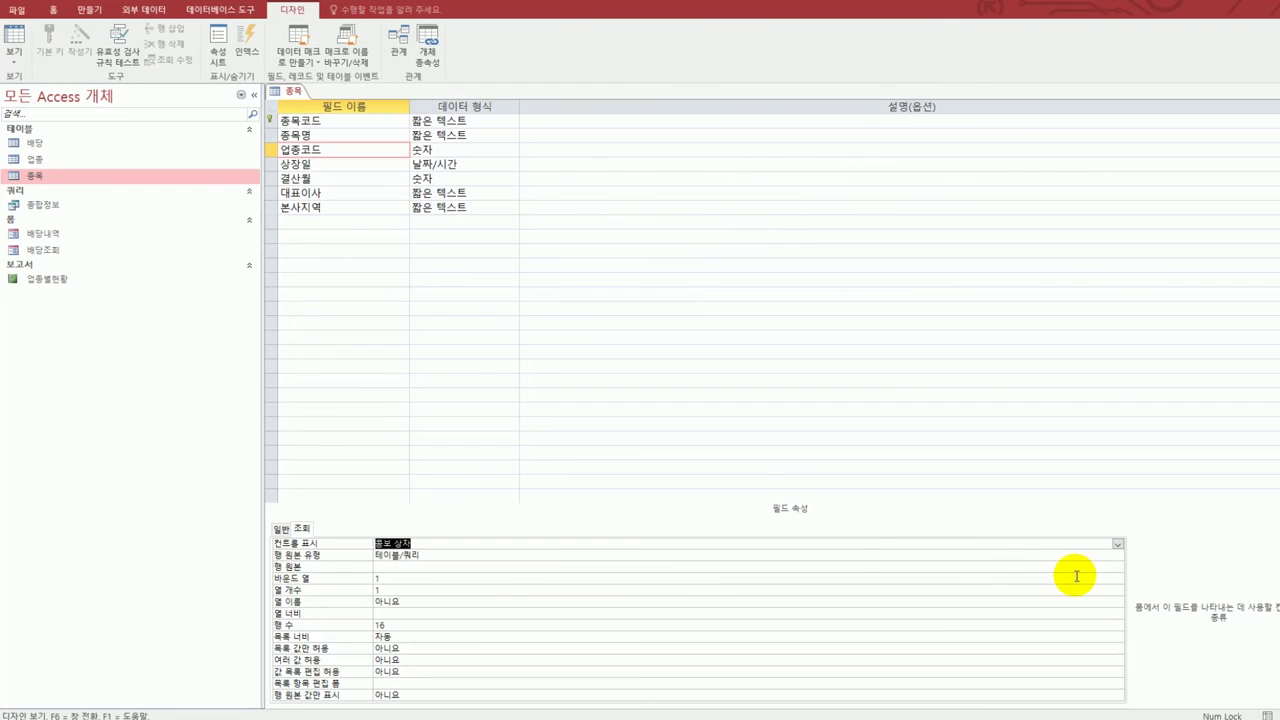
- Open the query builder for the 업종코드 lookup's row source and add the 업종 table to it
left_click(431, 567)
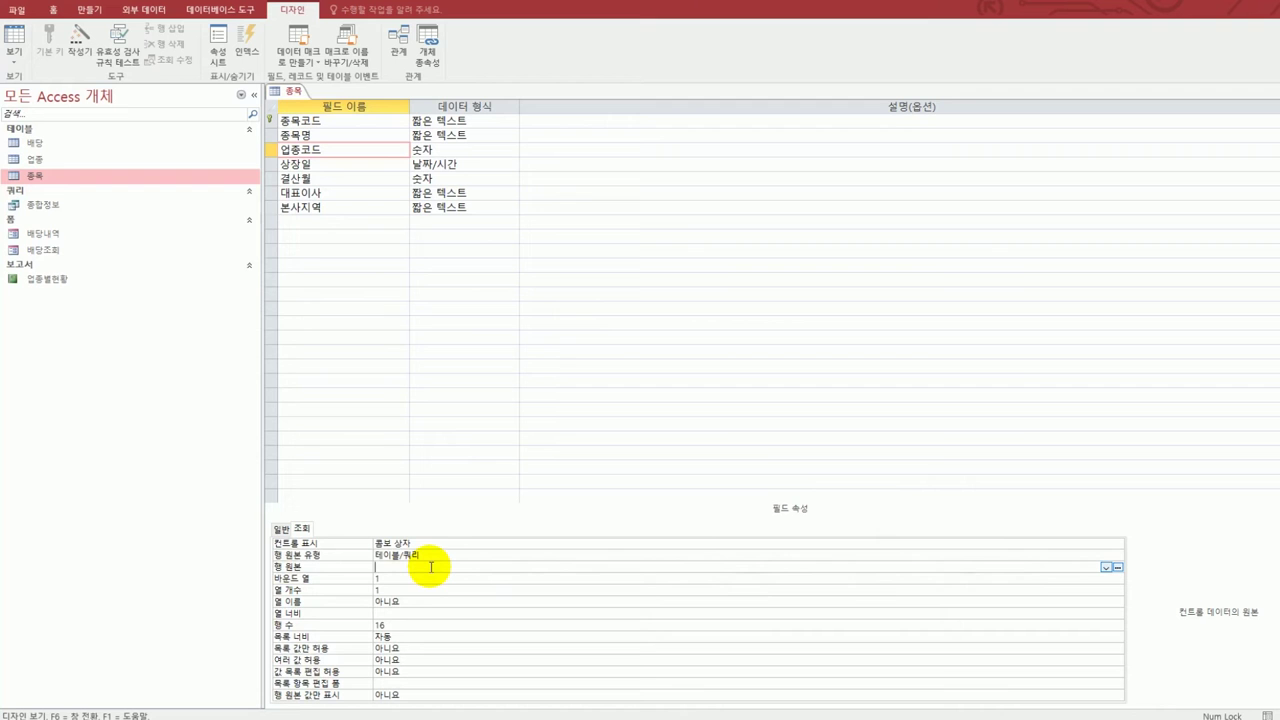
left_click(1117, 567)
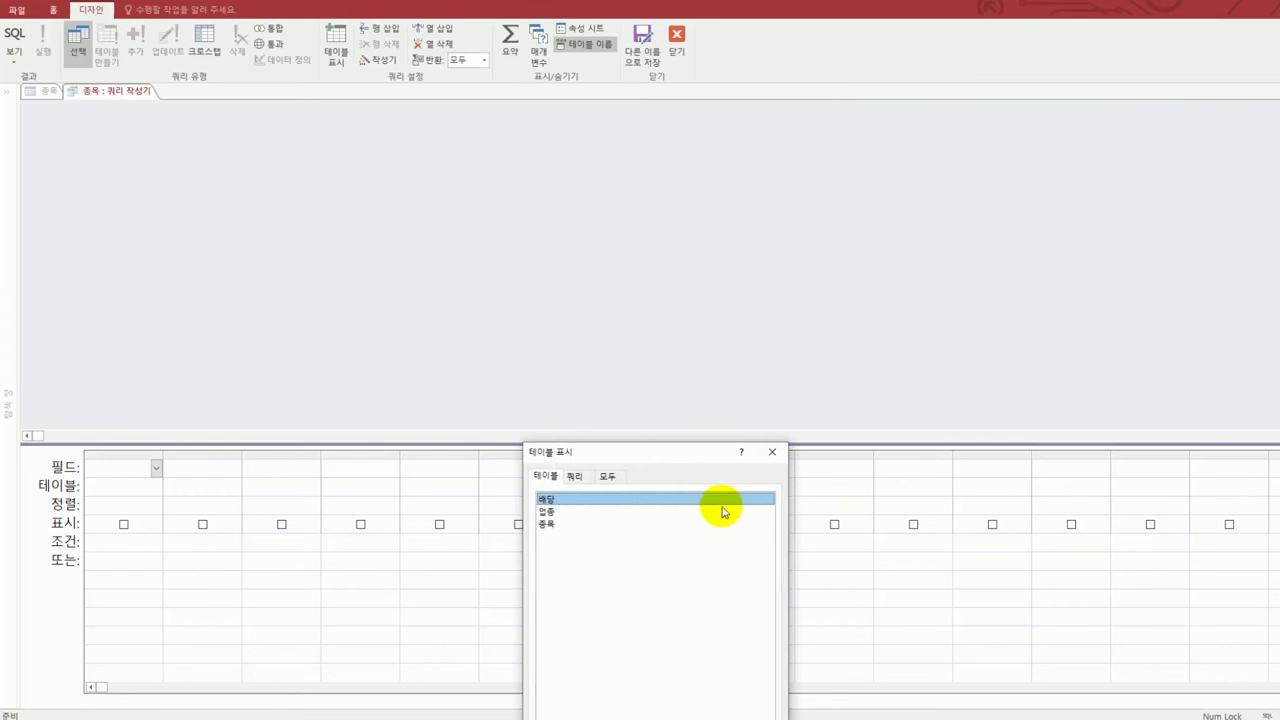
left_click_drag(684, 470, 733, 317)
double_click(618, 360)
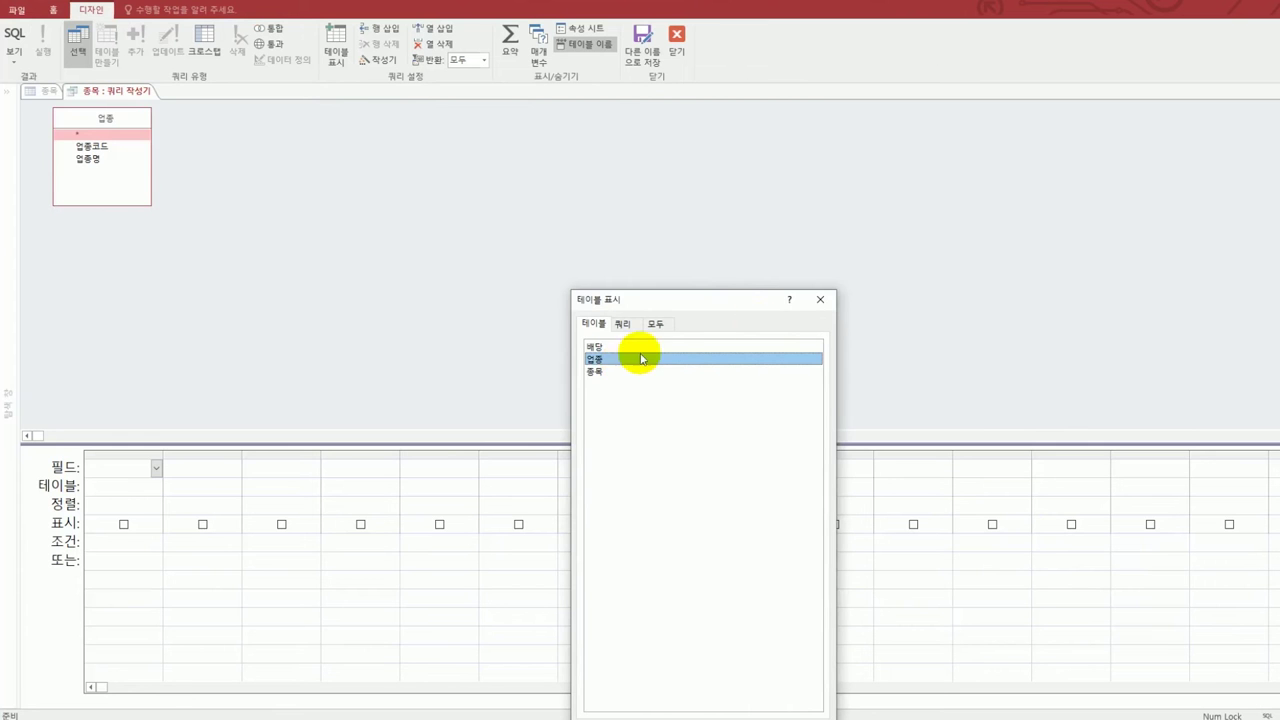
left_click(818, 301)
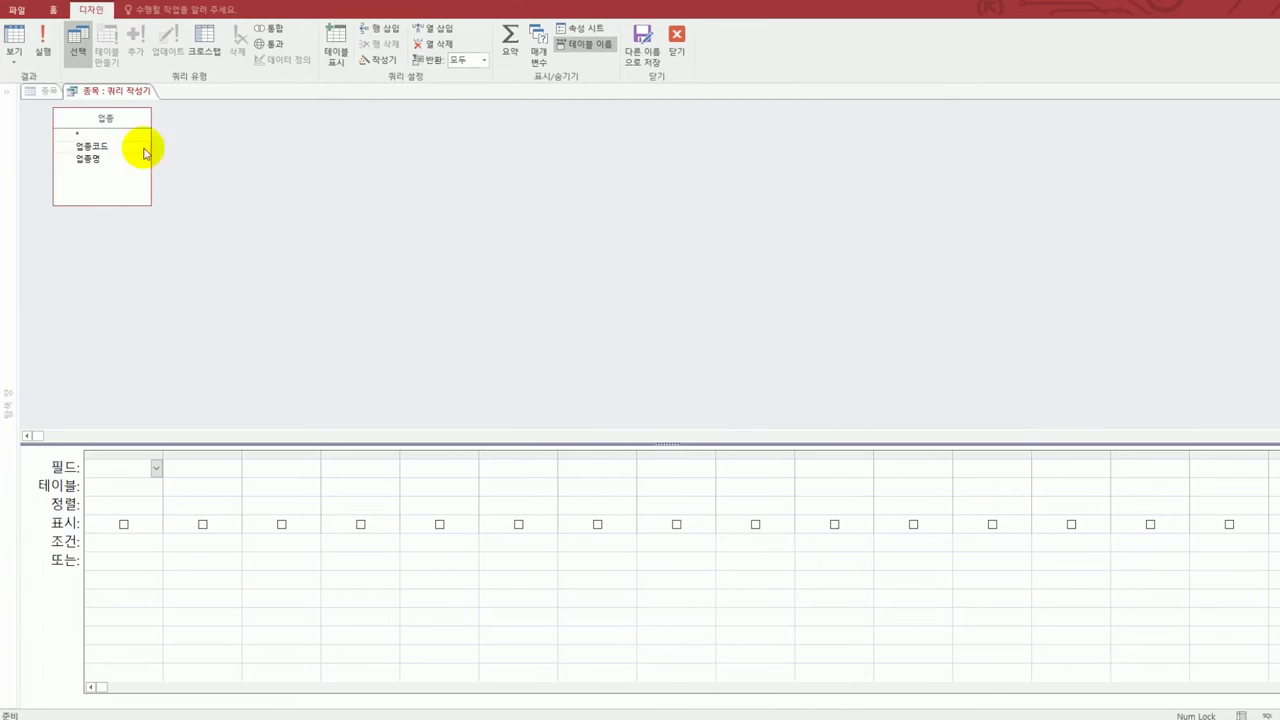
- Add the 업종코드 and 업종명 fields to the row source query, and close the builder saving the SQL changes
double_click(92, 146)
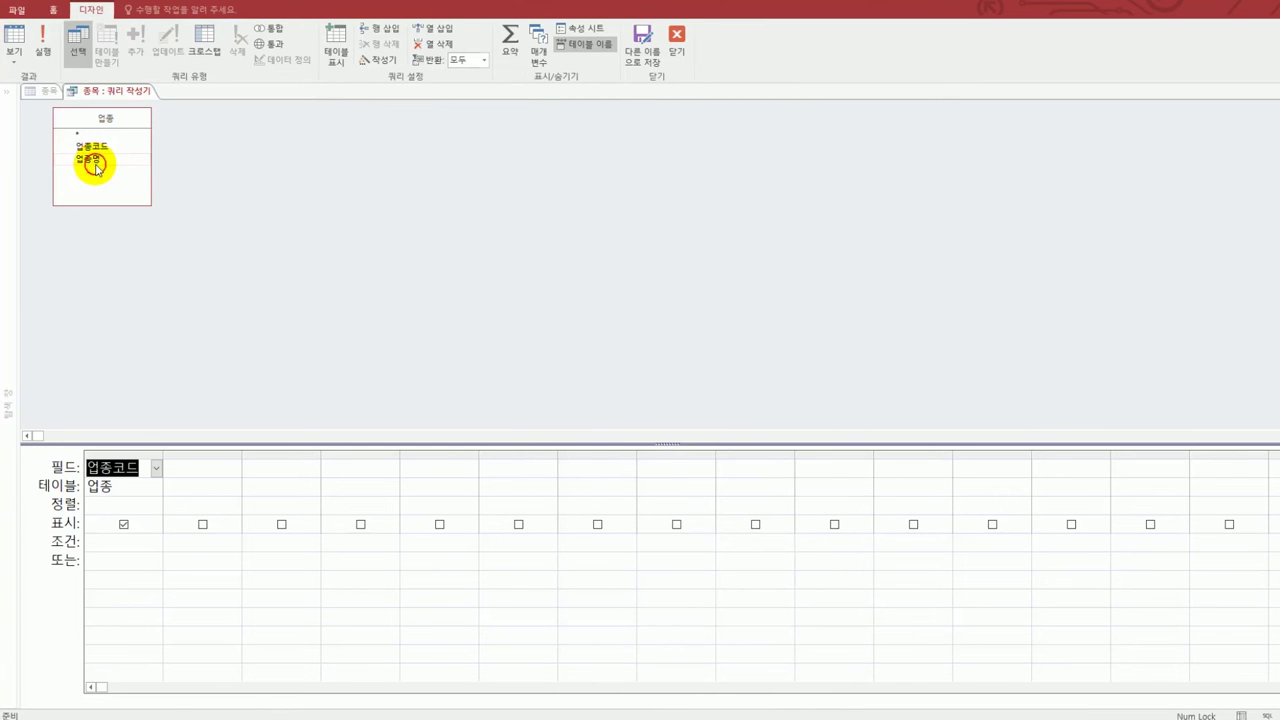
double_click(96, 164)
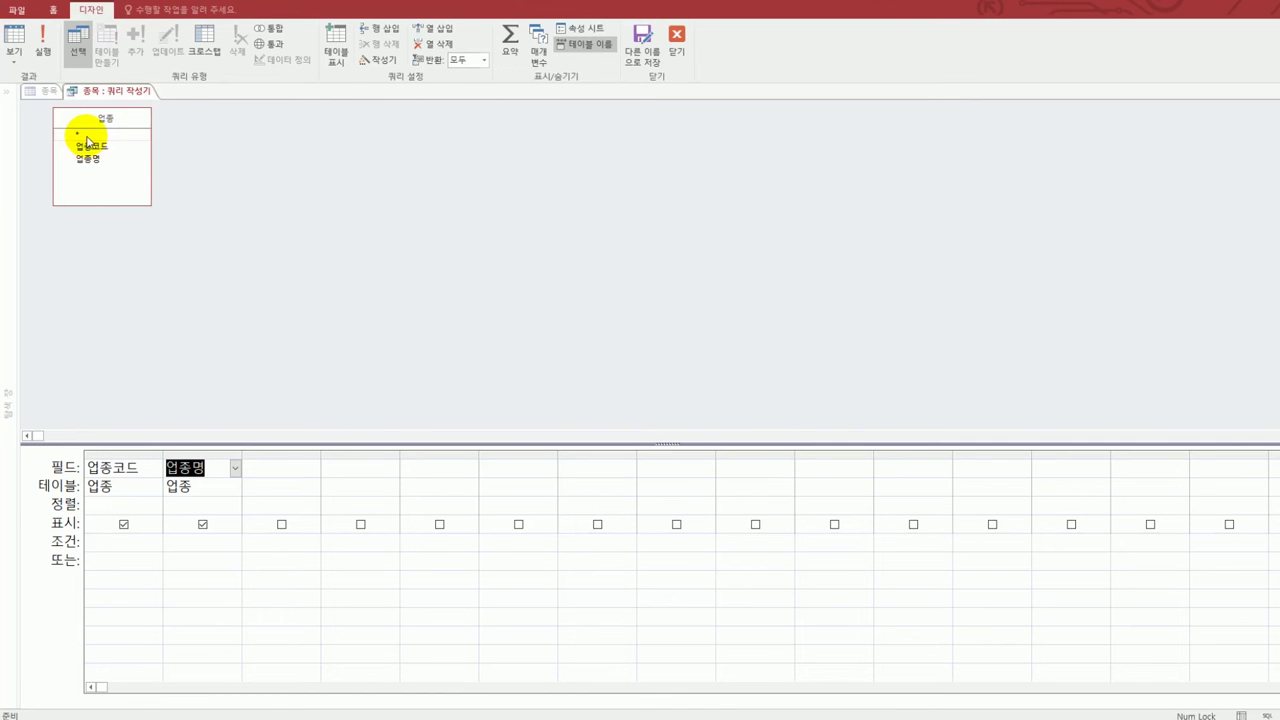
left_click(115, 502)
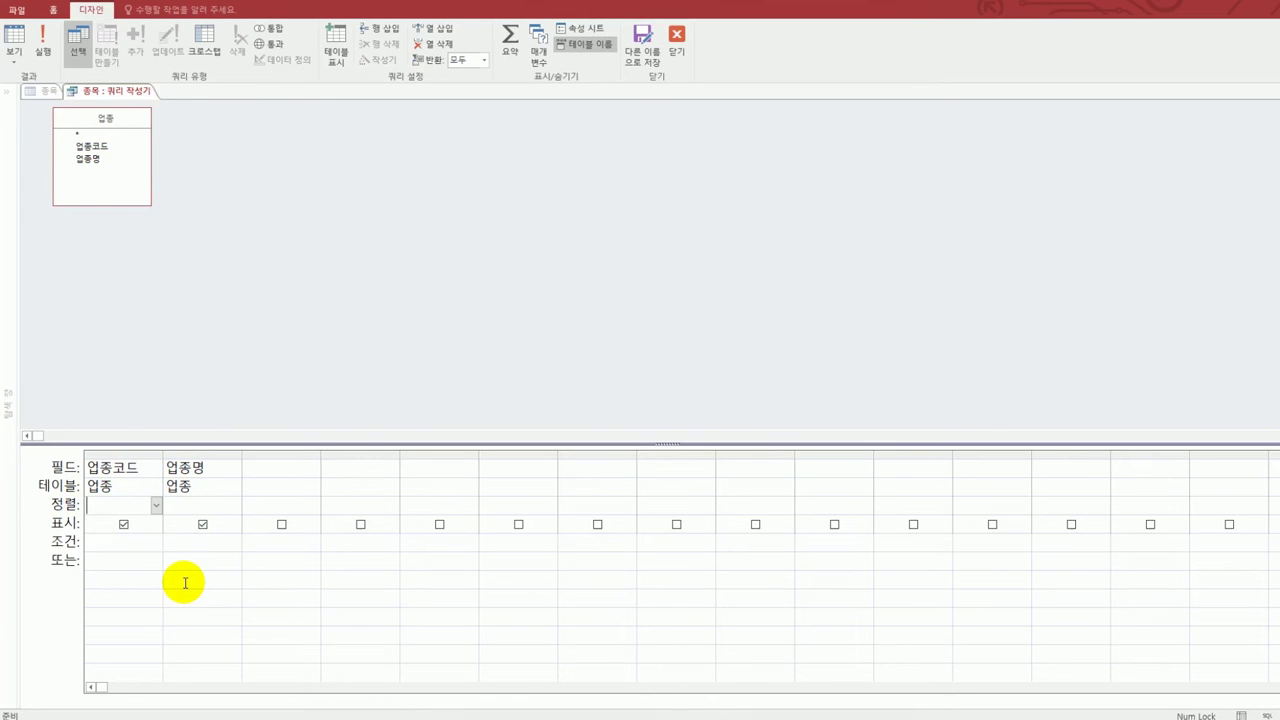
left_click(677, 40)
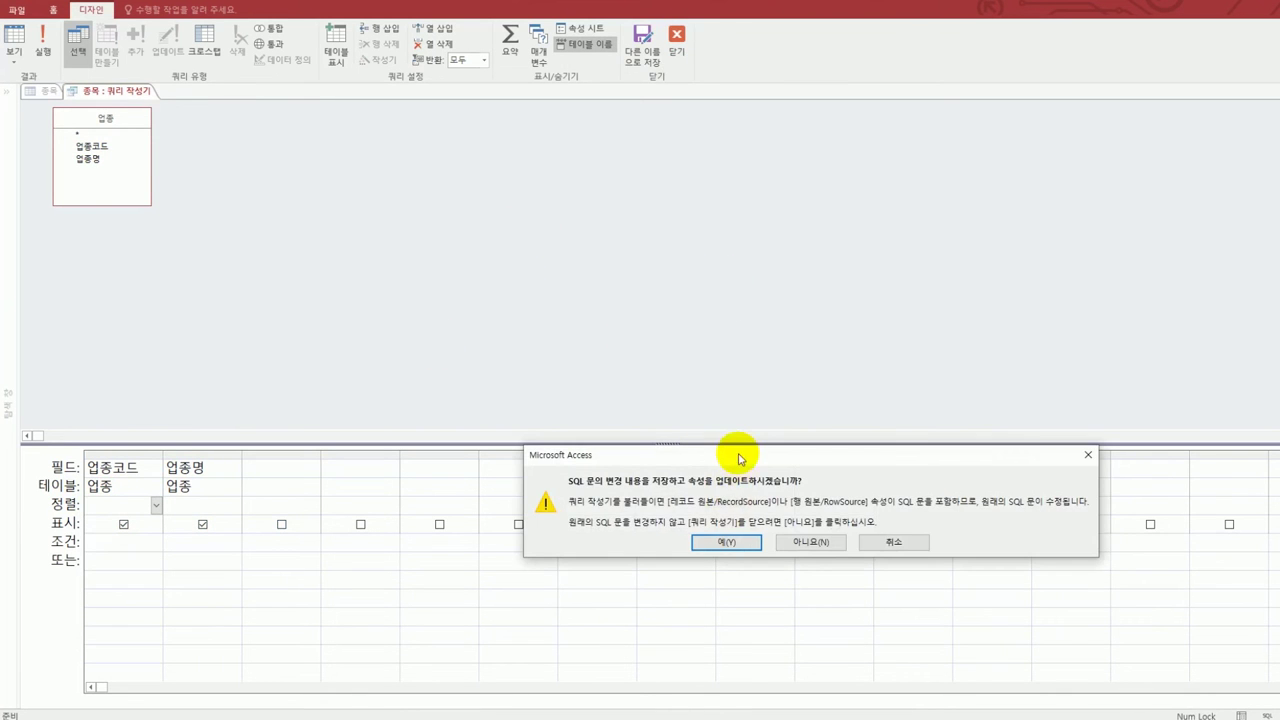
left_click_drag(738, 456, 601, 222)
left_click(587, 309)
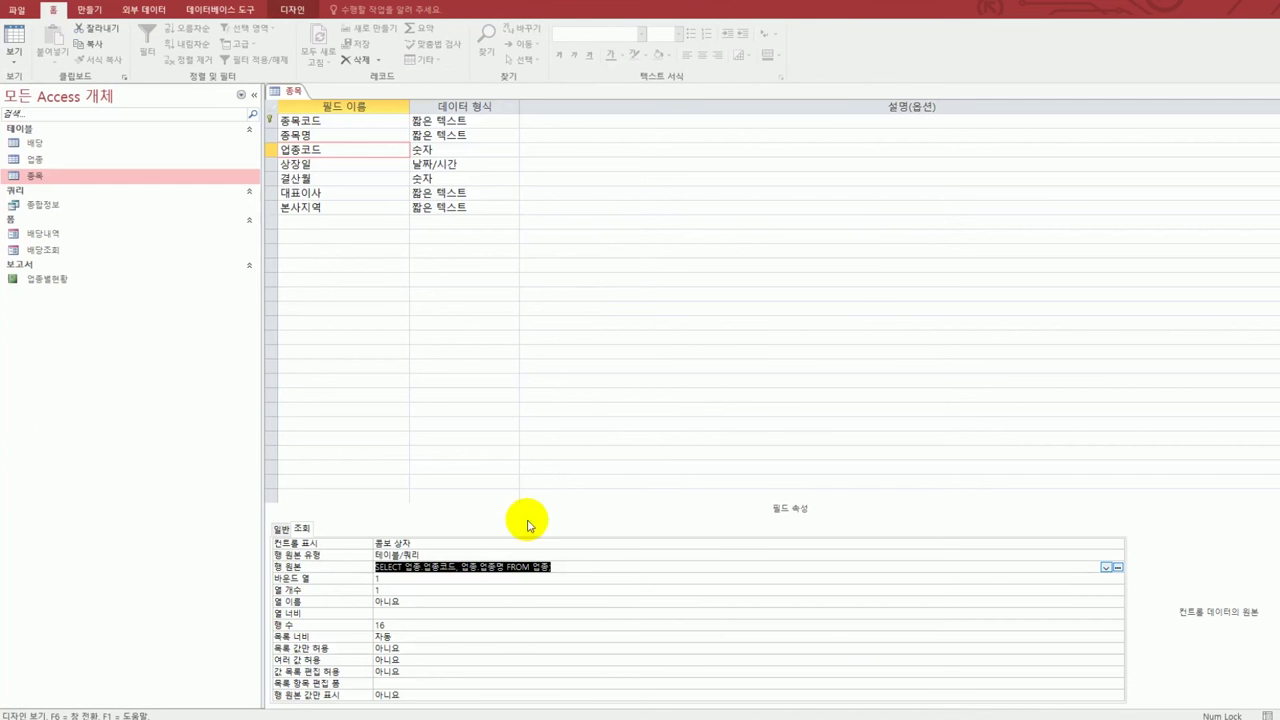
- Set the 업종코드 lookup's column count to 2 and its column widths to 0cm;5cm
left_click(496, 588)
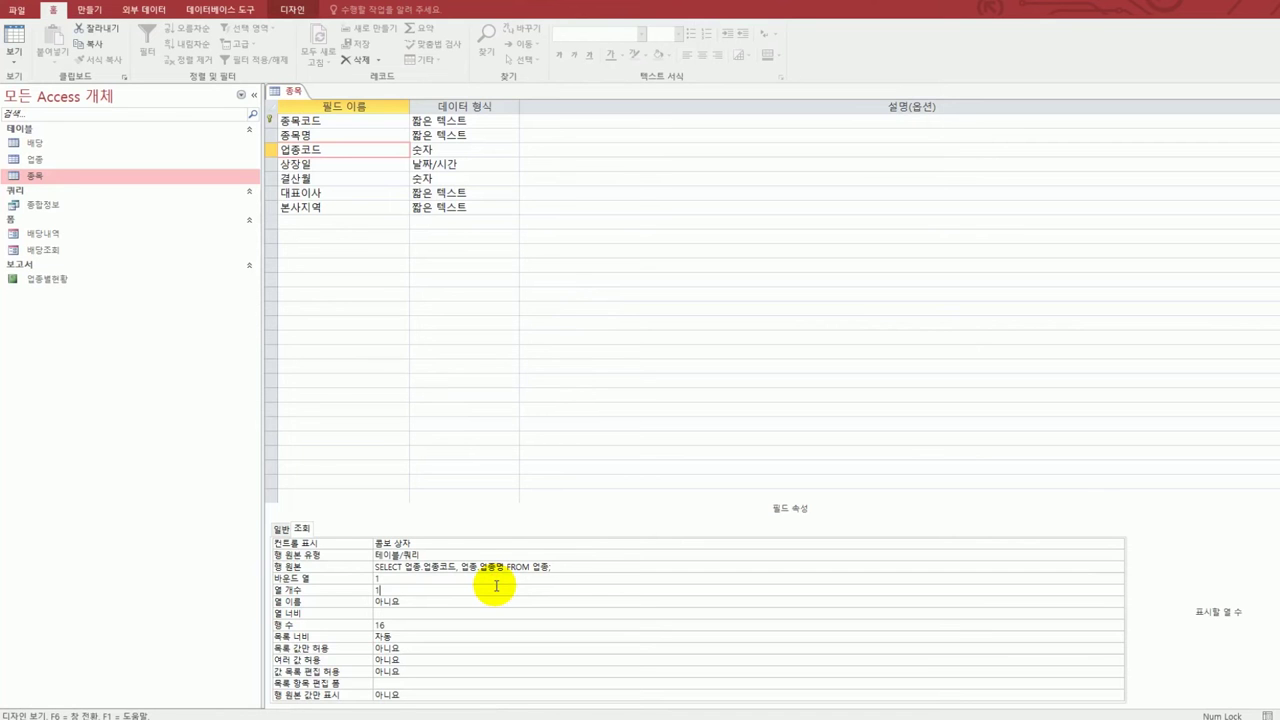
left_click(495, 580)
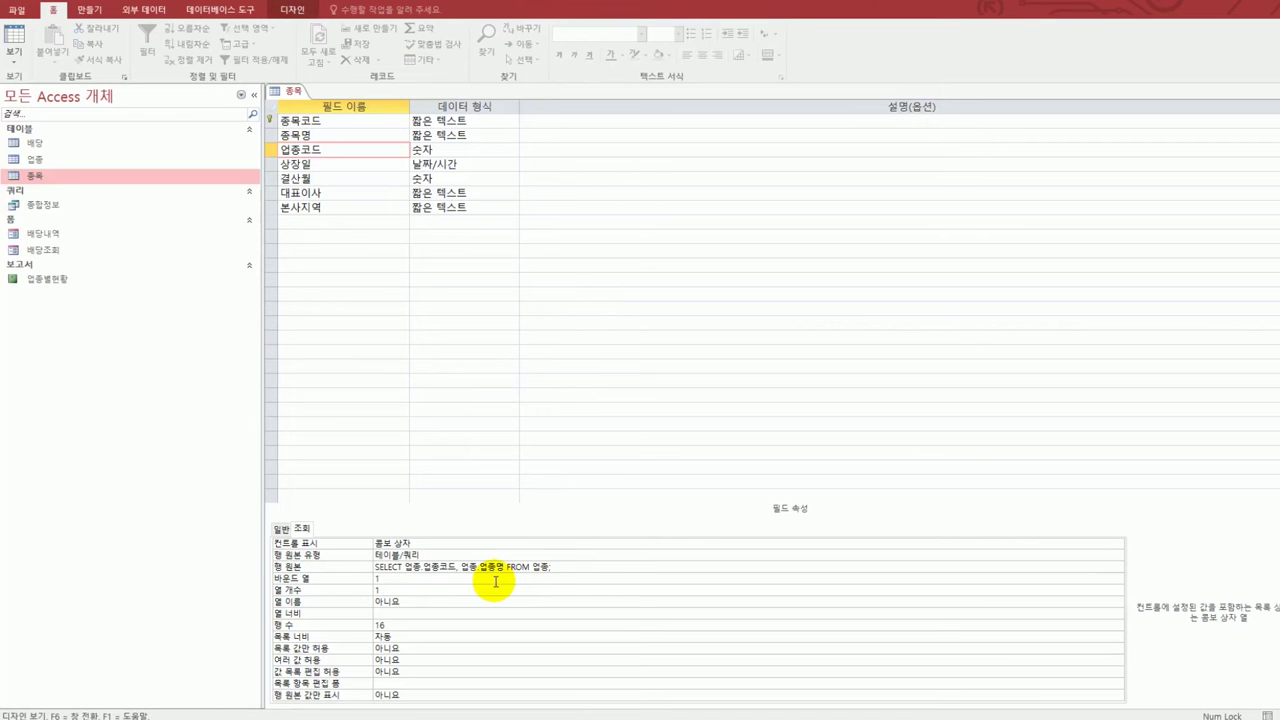
left_click(423, 589)
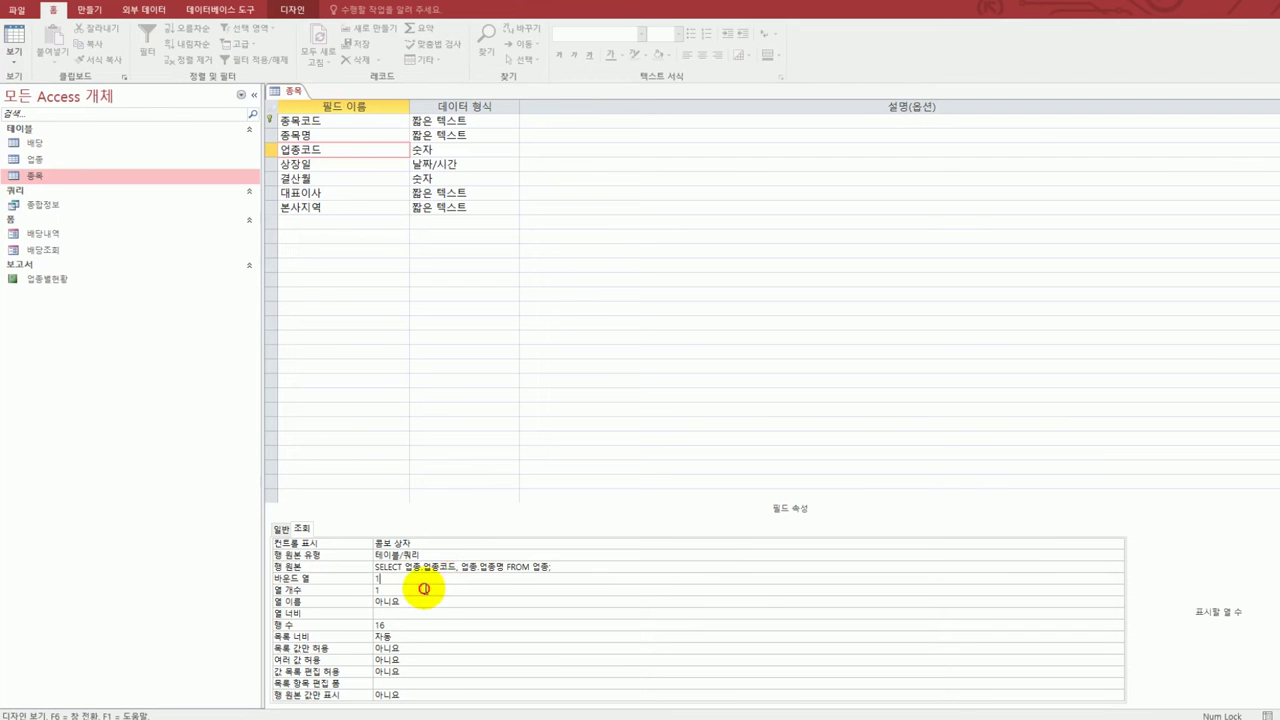
left_click(369, 589)
type("2")
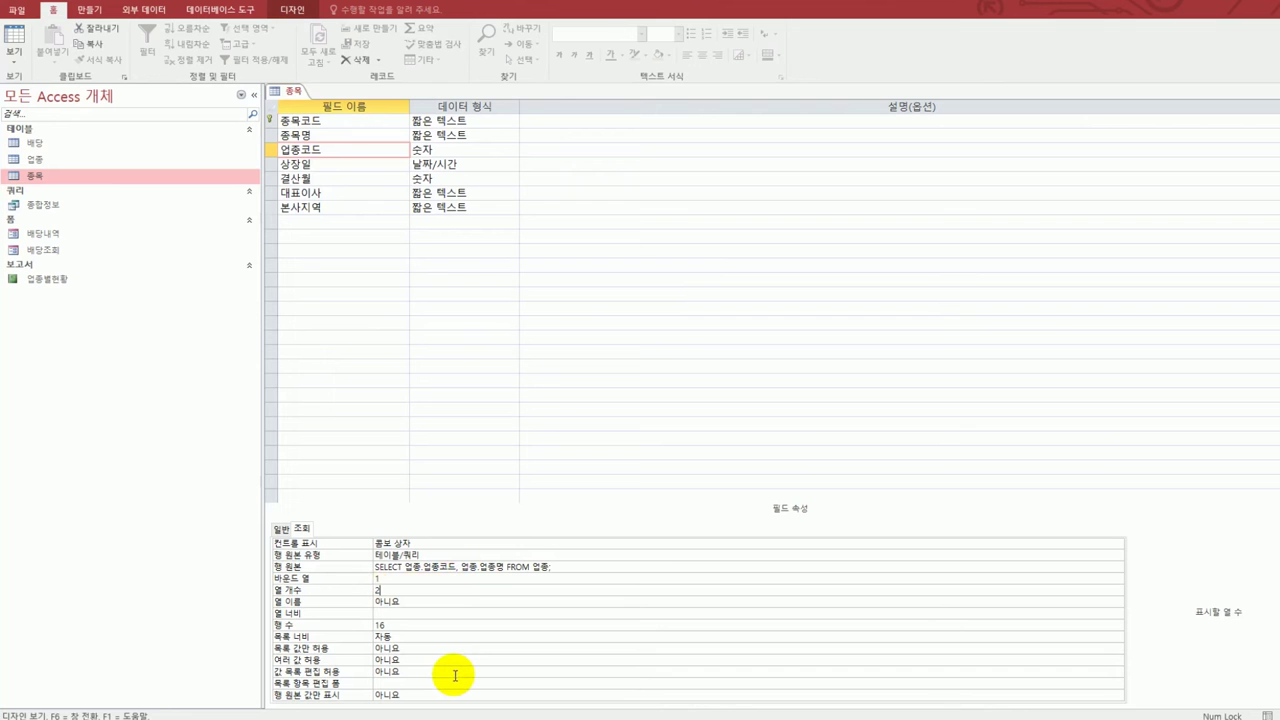
left_click(430, 614)
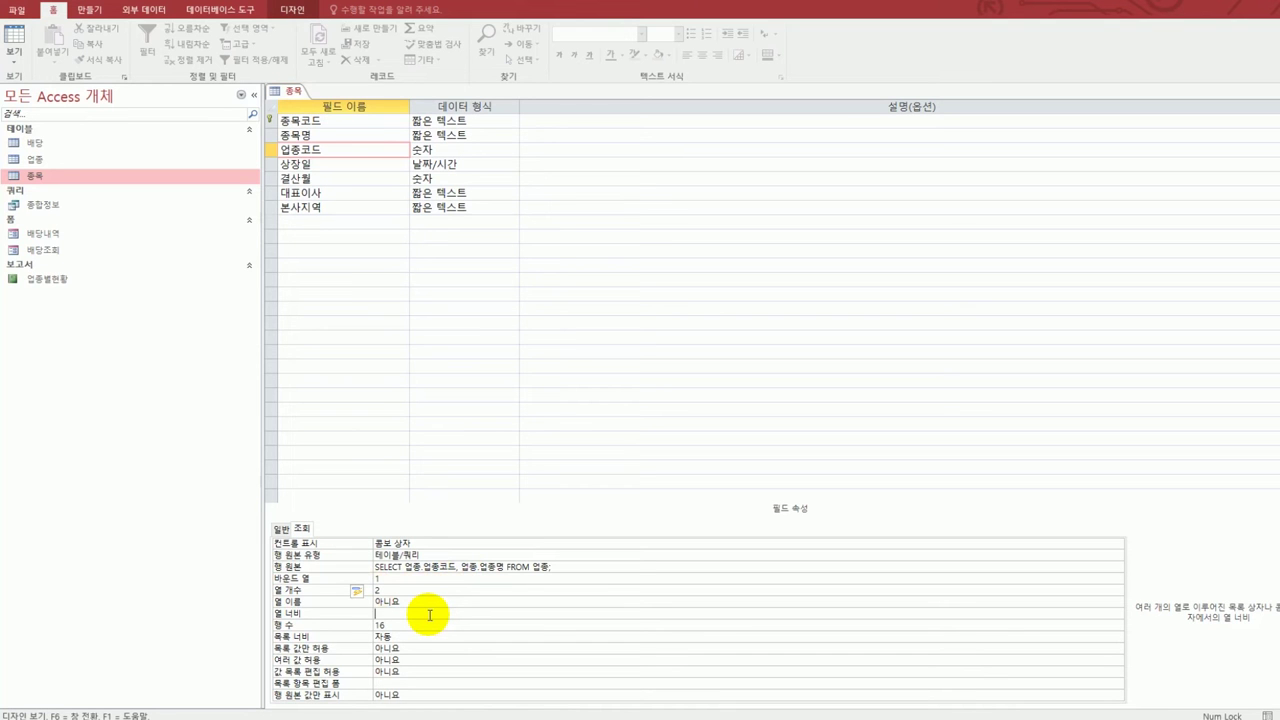
type("0;5")
key("Return")
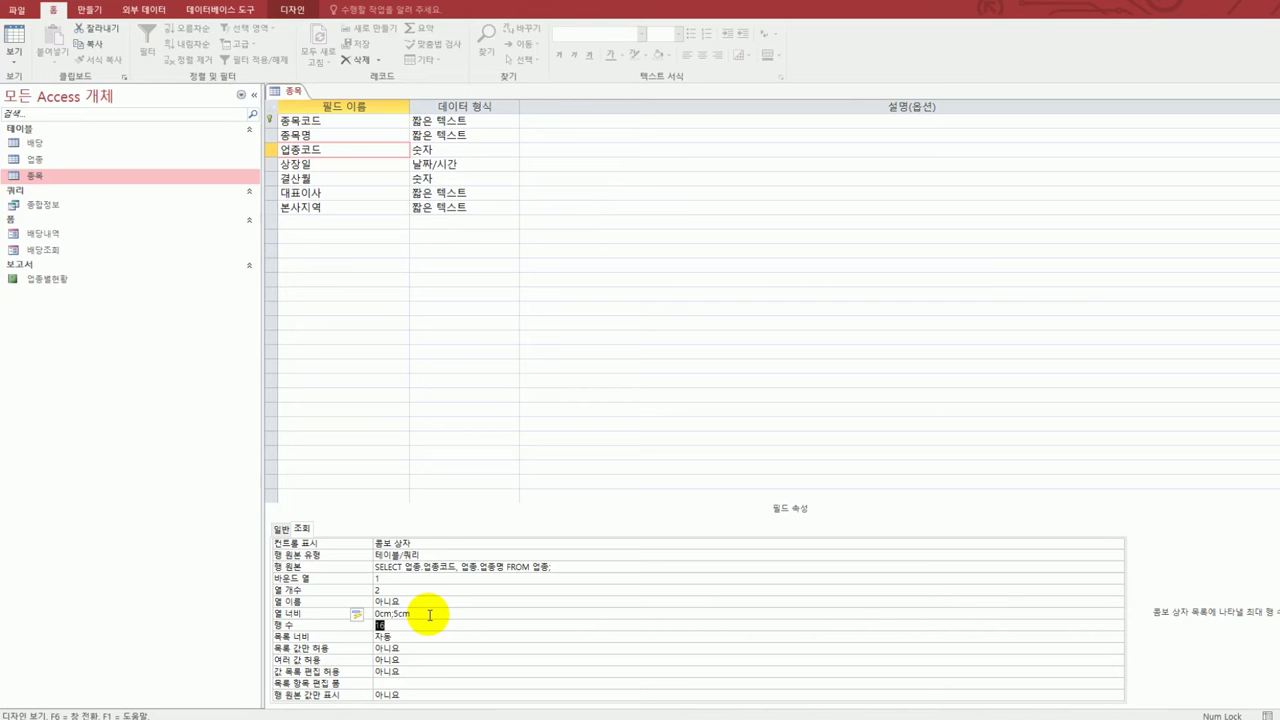
- Set the 업종코드 lookup's list width to 5cm and its limit-to-list option to 예, and close the 종목 table
key("Return")
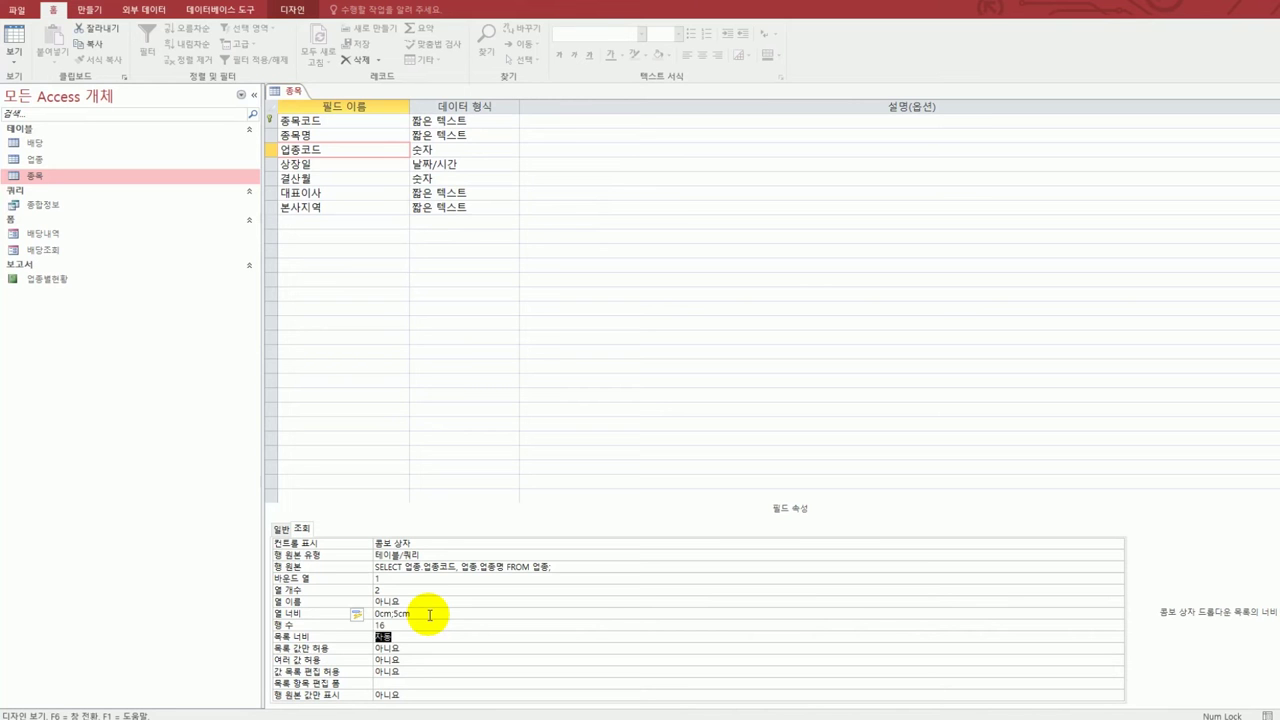
type("5")
key("Return")
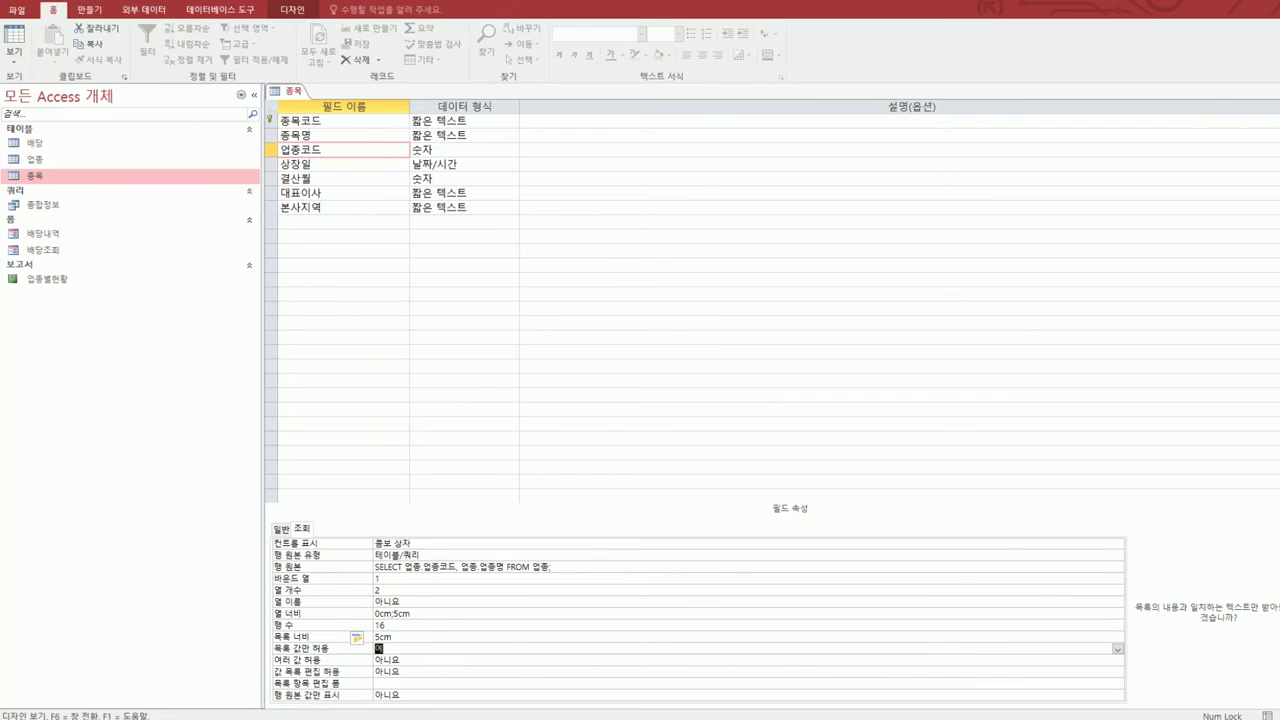
left_click(1272, 91)
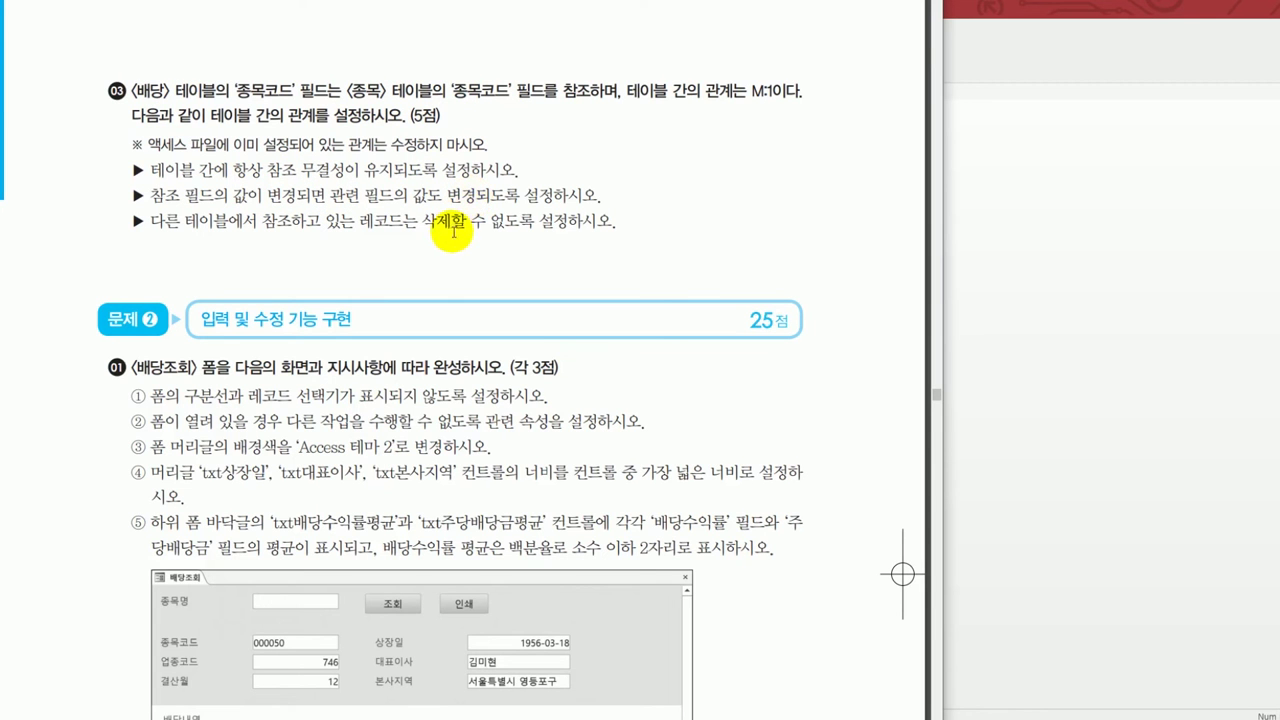
- Return to the Access database, open the Relationships window and add the 배당 table to it
left_click(1043, 322)
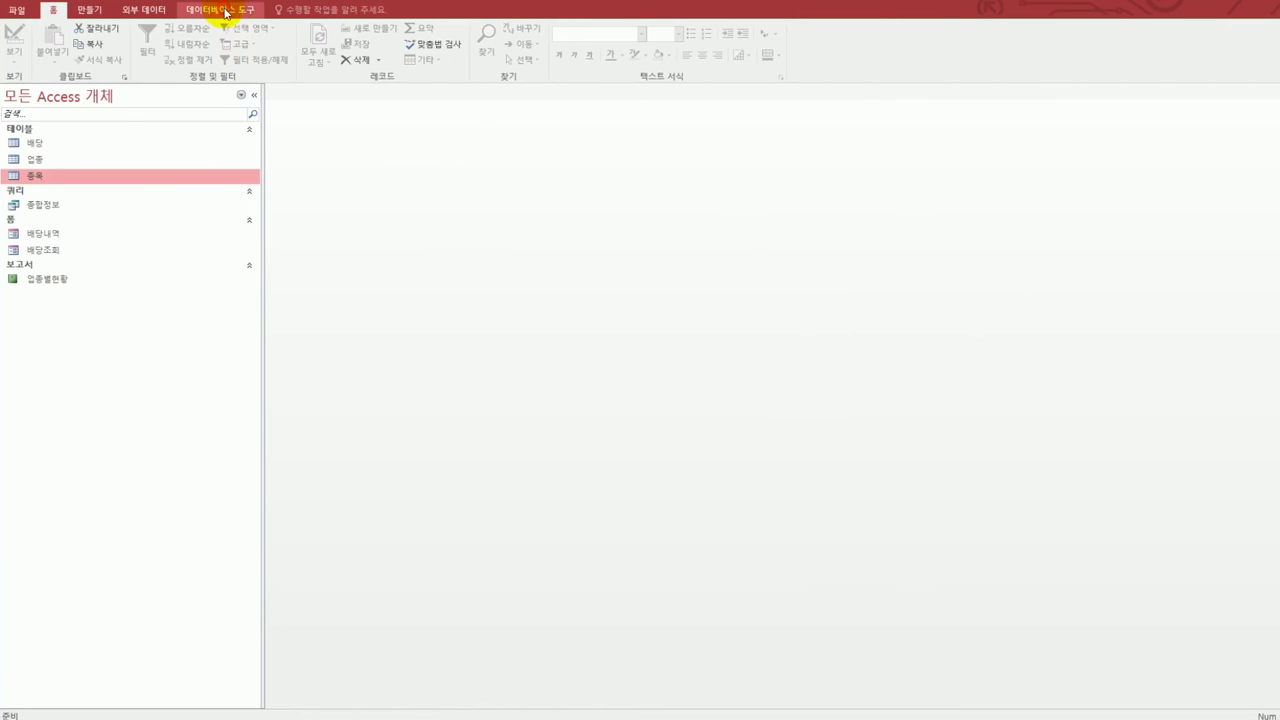
left_click(224, 9)
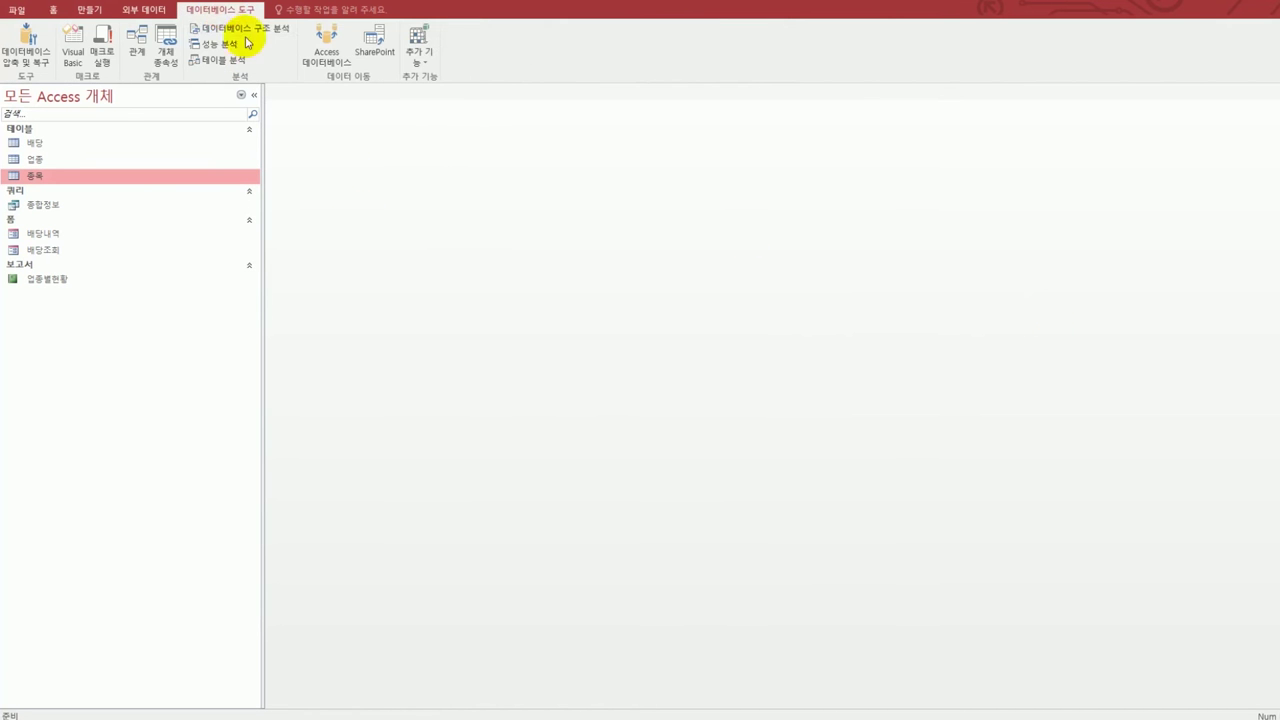
left_click(137, 46)
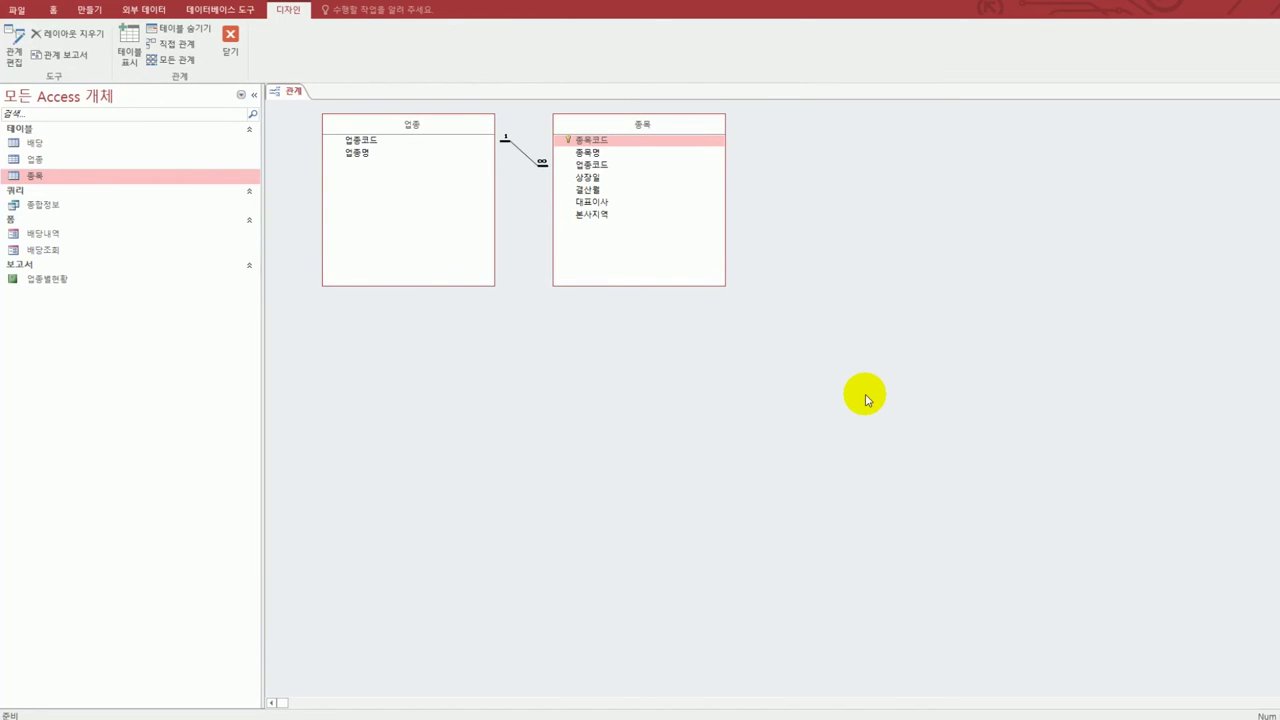
left_click(130, 50)
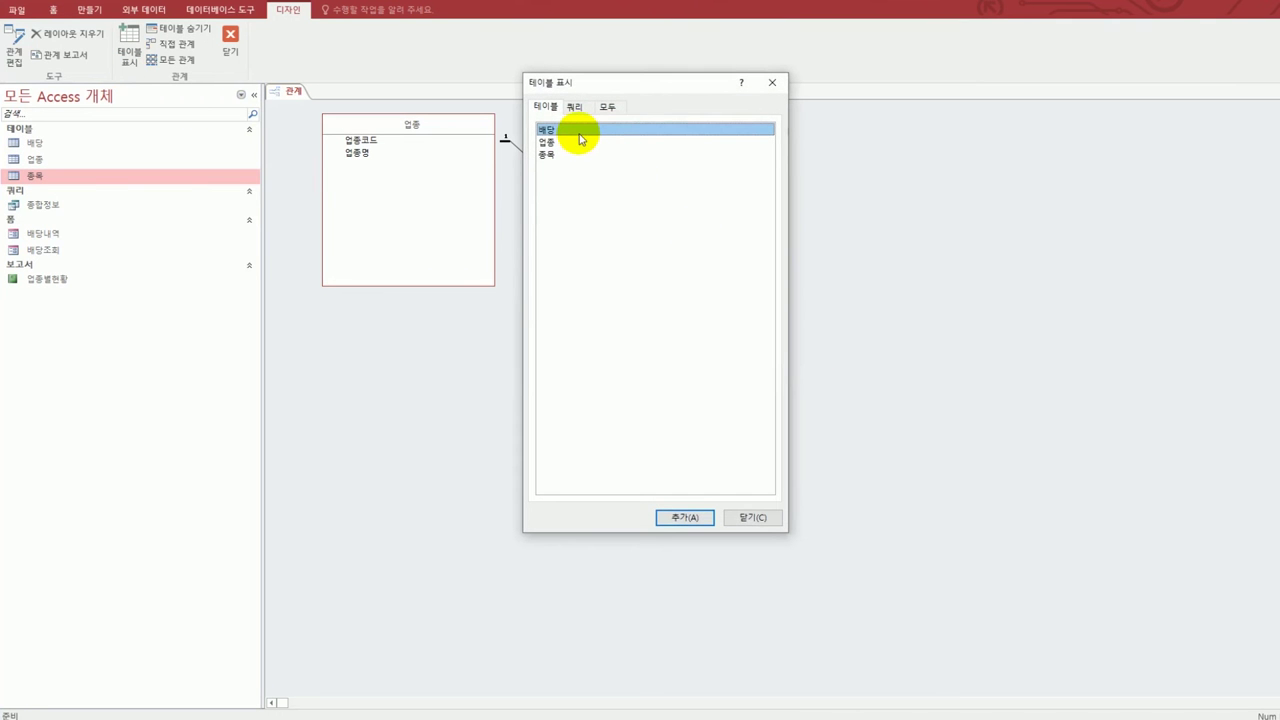
double_click(580, 137)
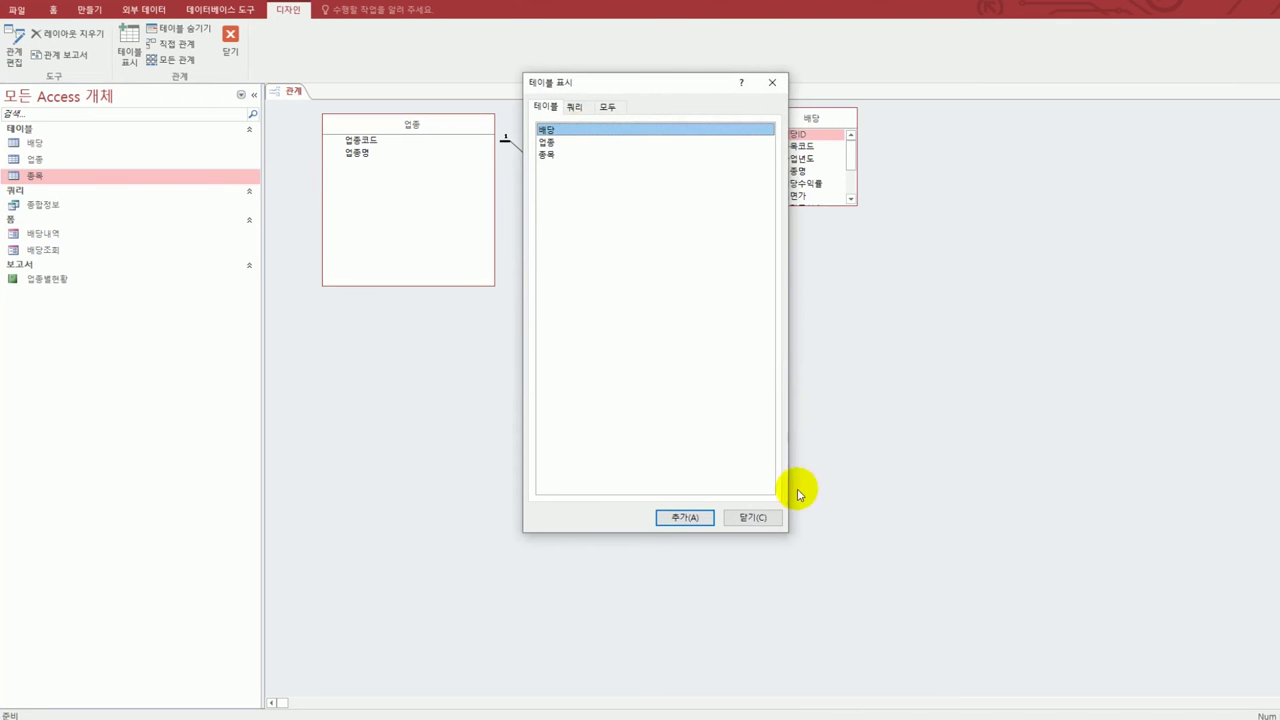
left_click(746, 517)
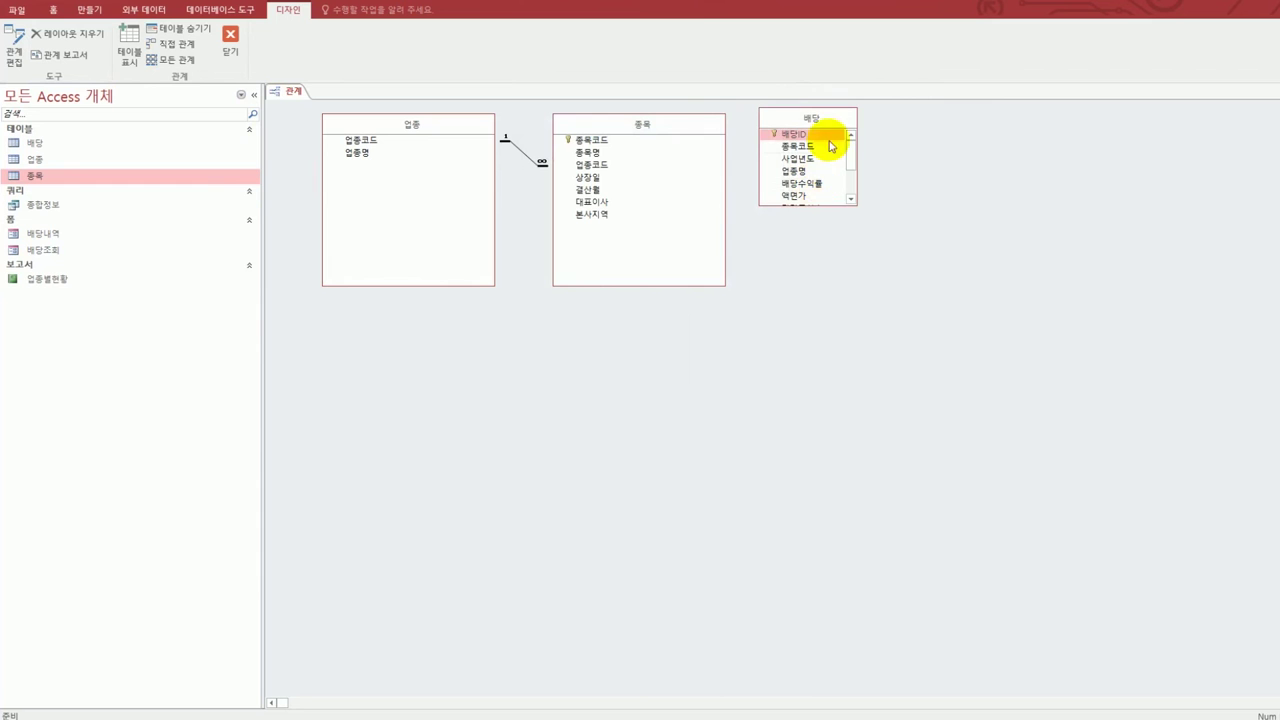
- Enlarge the 배당 table box to fit all its fields and place it in line with the 종목 table
left_click_drag(830, 126, 926, 142)
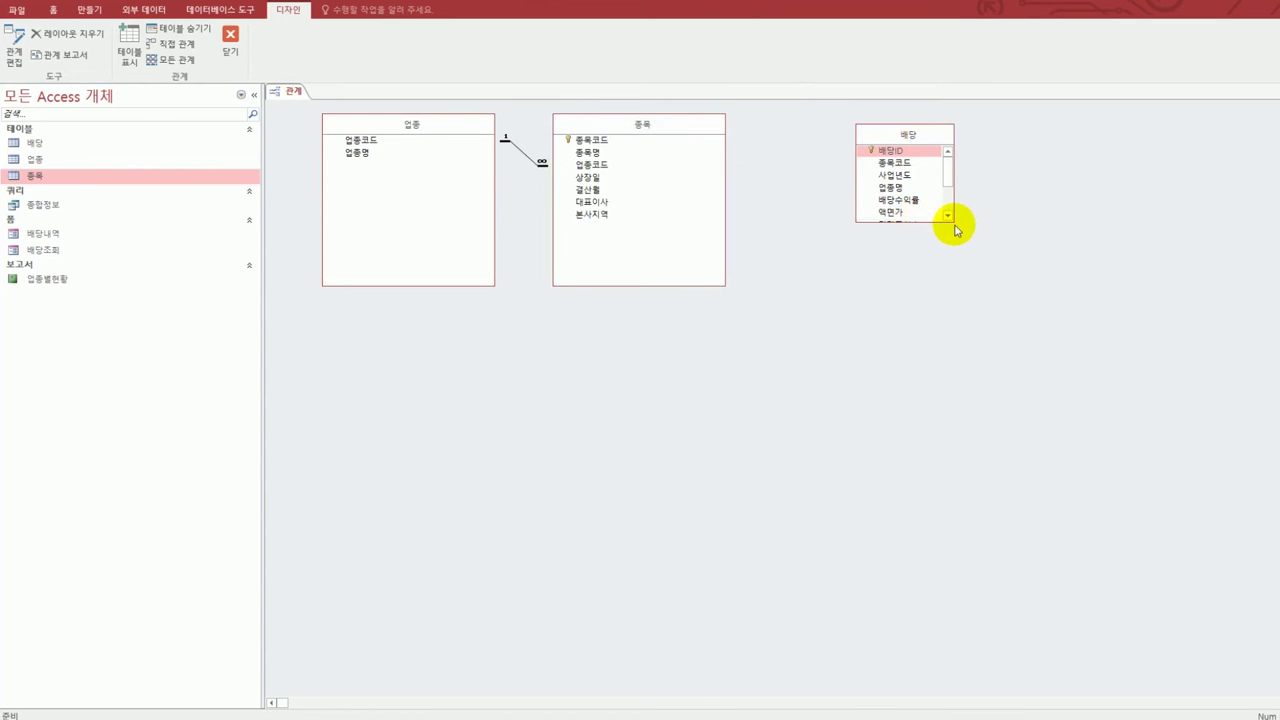
left_click_drag(951, 221, 1016, 304)
left_click_drag(983, 137, 958, 127)
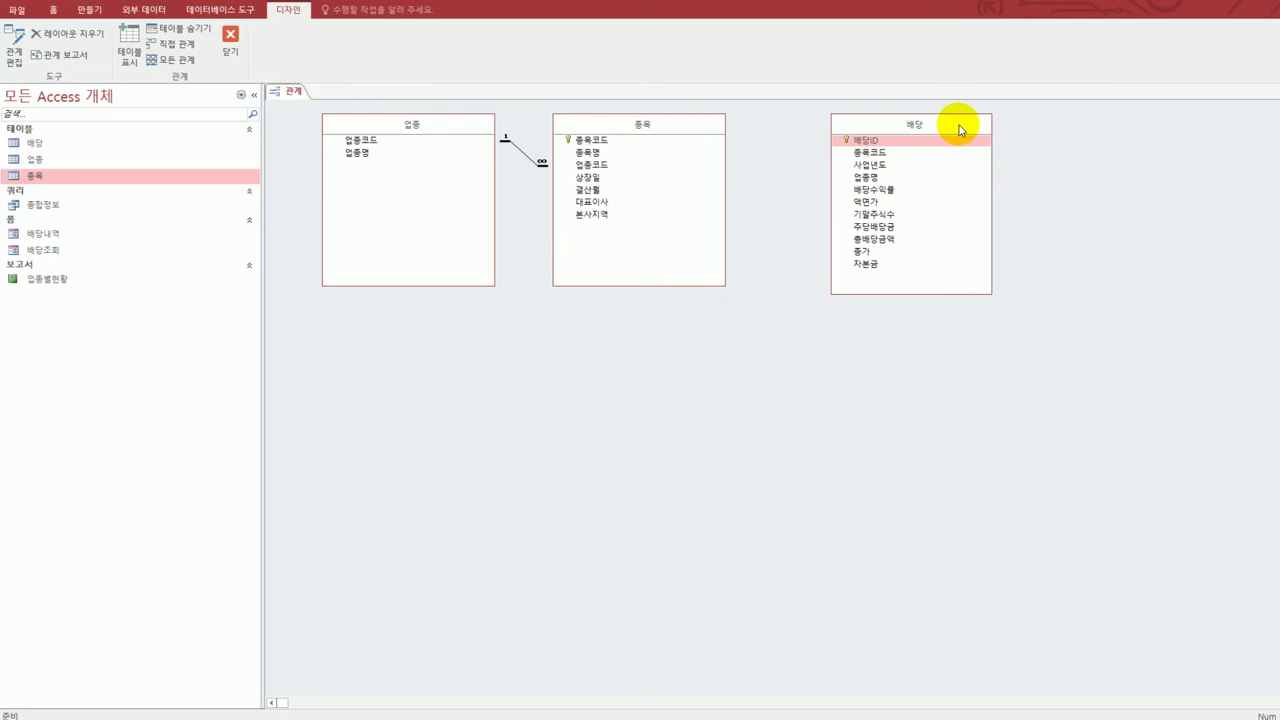
- Create a relationship from 종목's 종목코드 to 배당's 종목코드, enforcing referential integrity with cascading updates but no cascading deletes
left_click(879, 153)
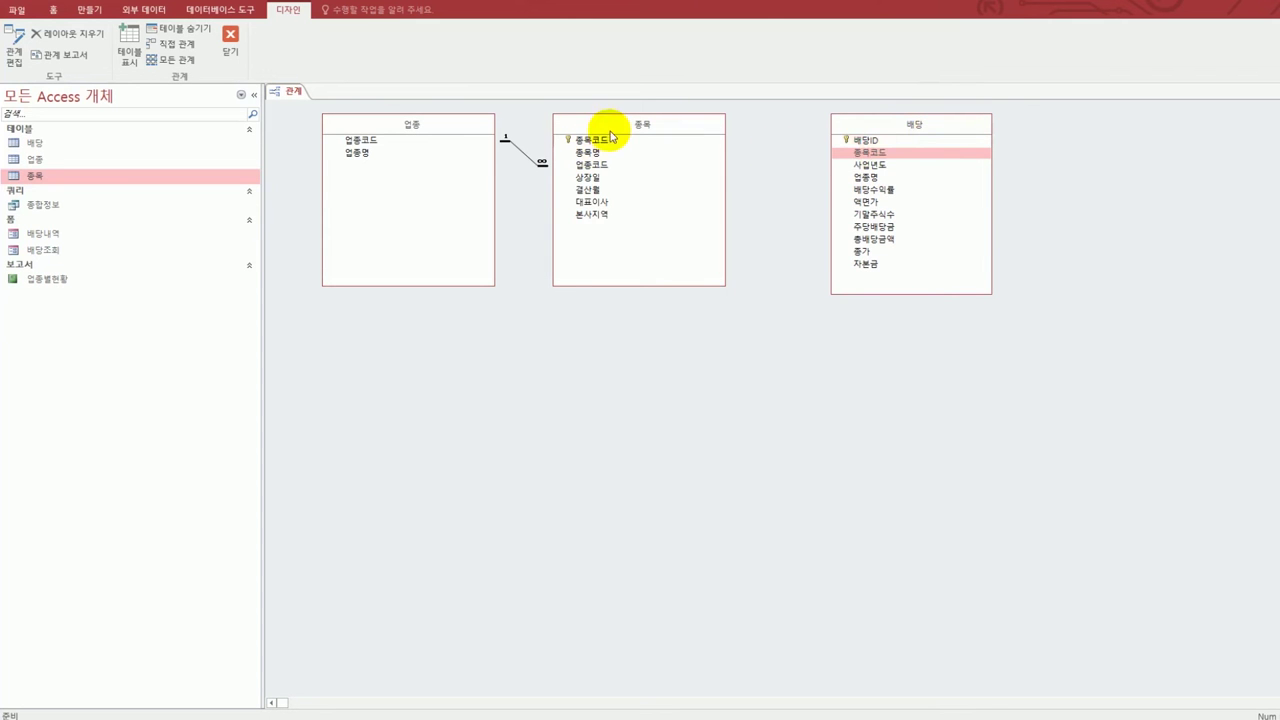
left_click(598, 141)
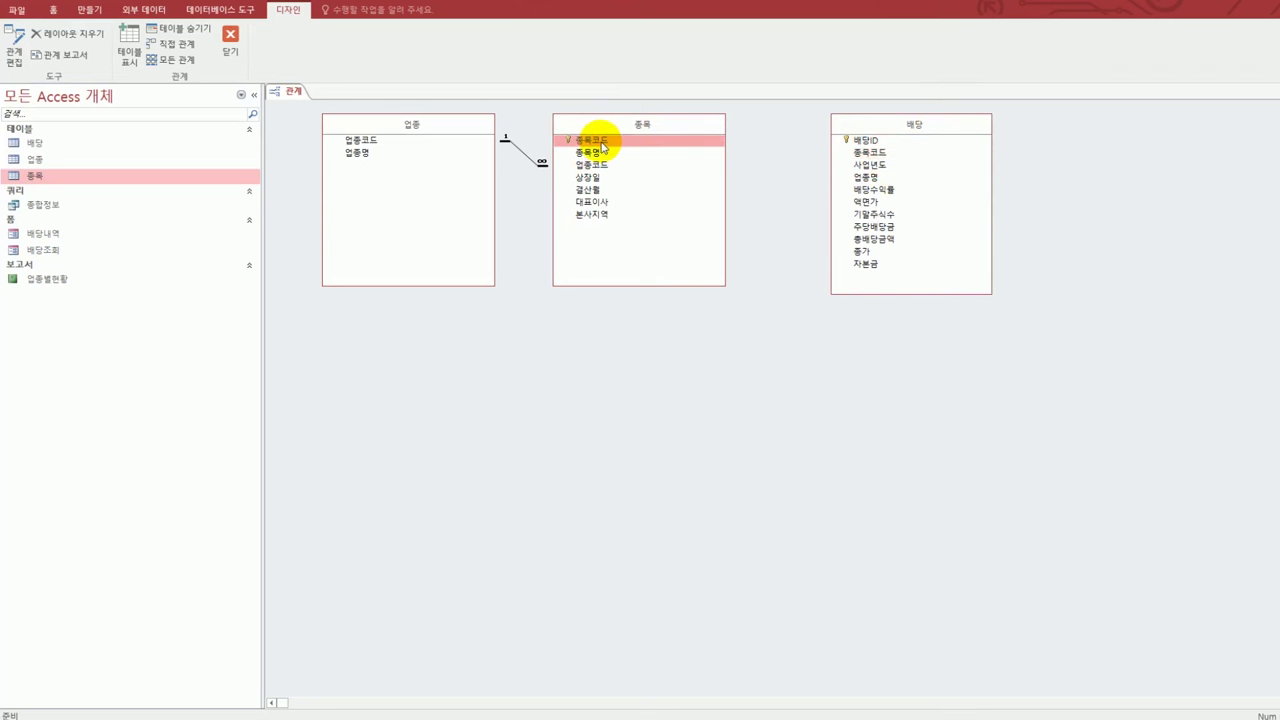
left_click_drag(601, 145, 668, 133)
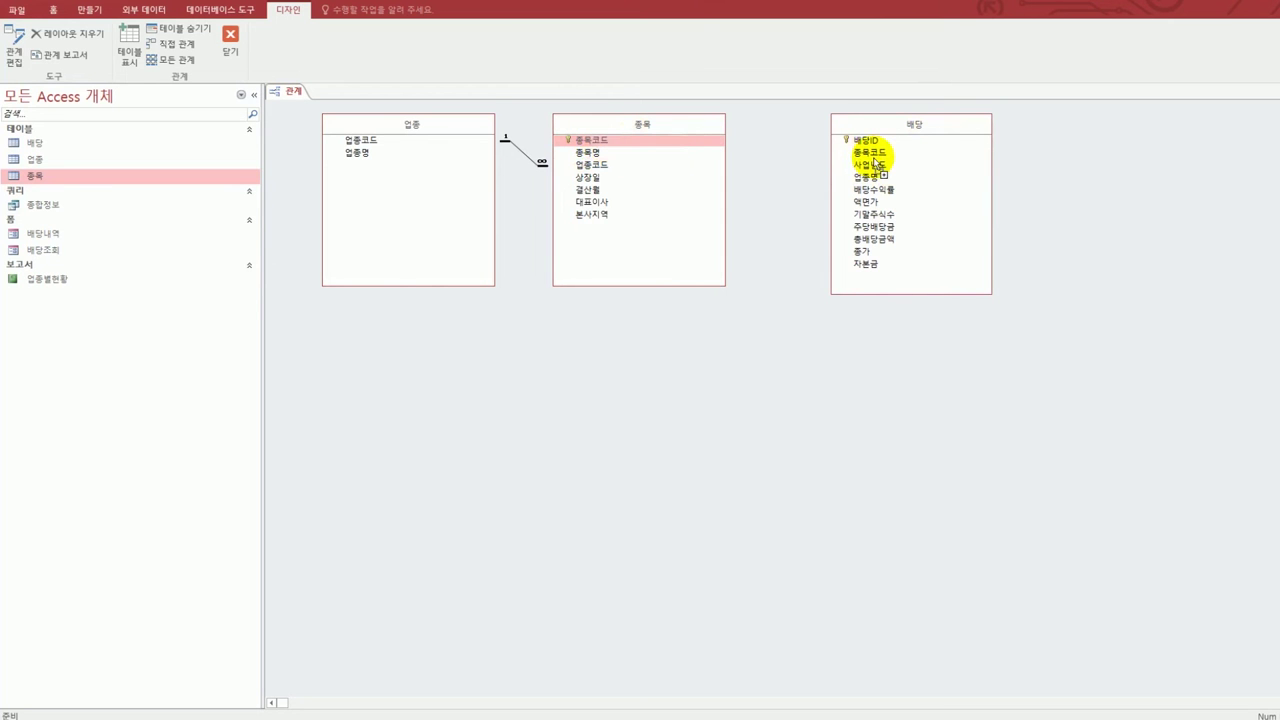
left_click_drag(874, 158, 876, 158)
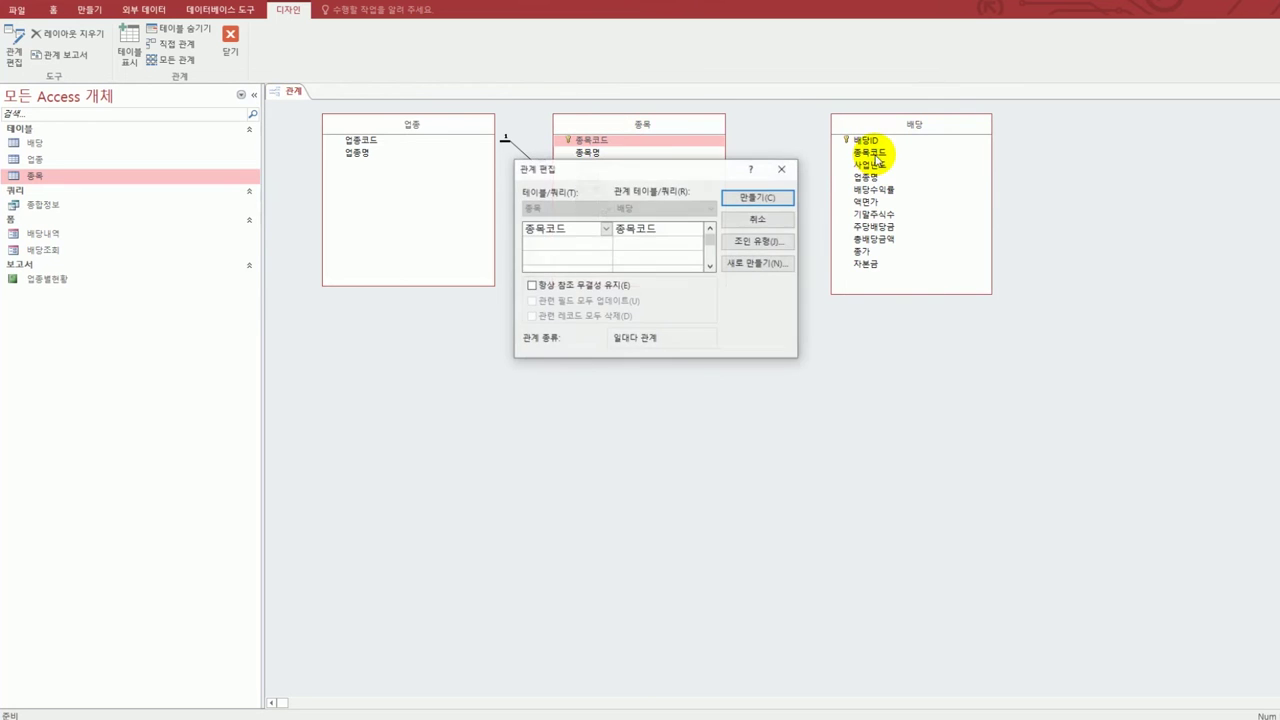
left_click_drag(634, 178, 714, 356)
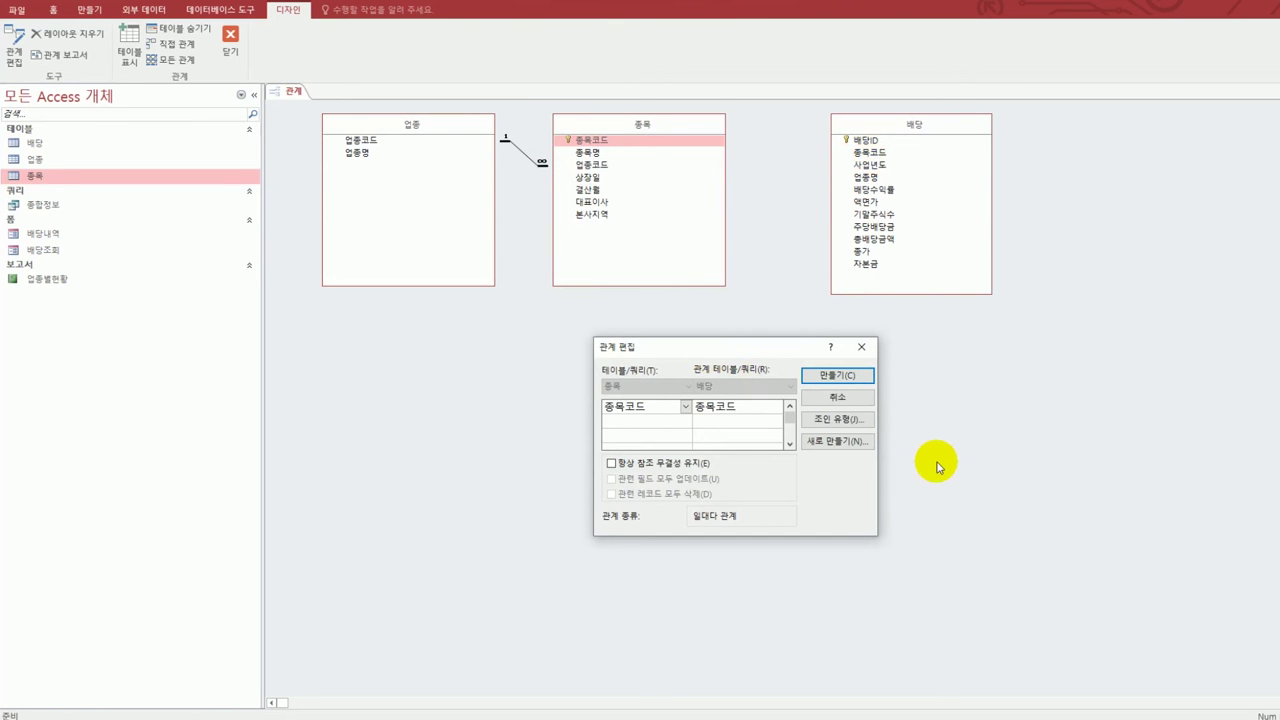
left_click(650, 466)
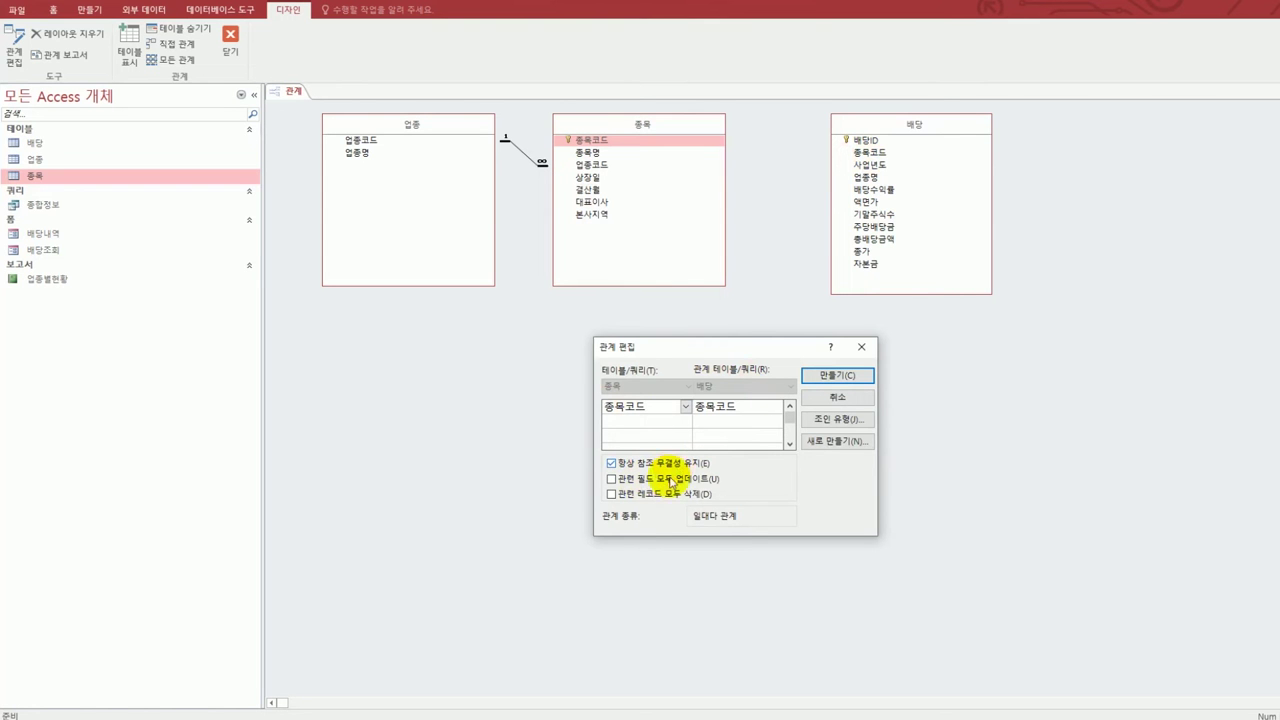
left_click(663, 484)
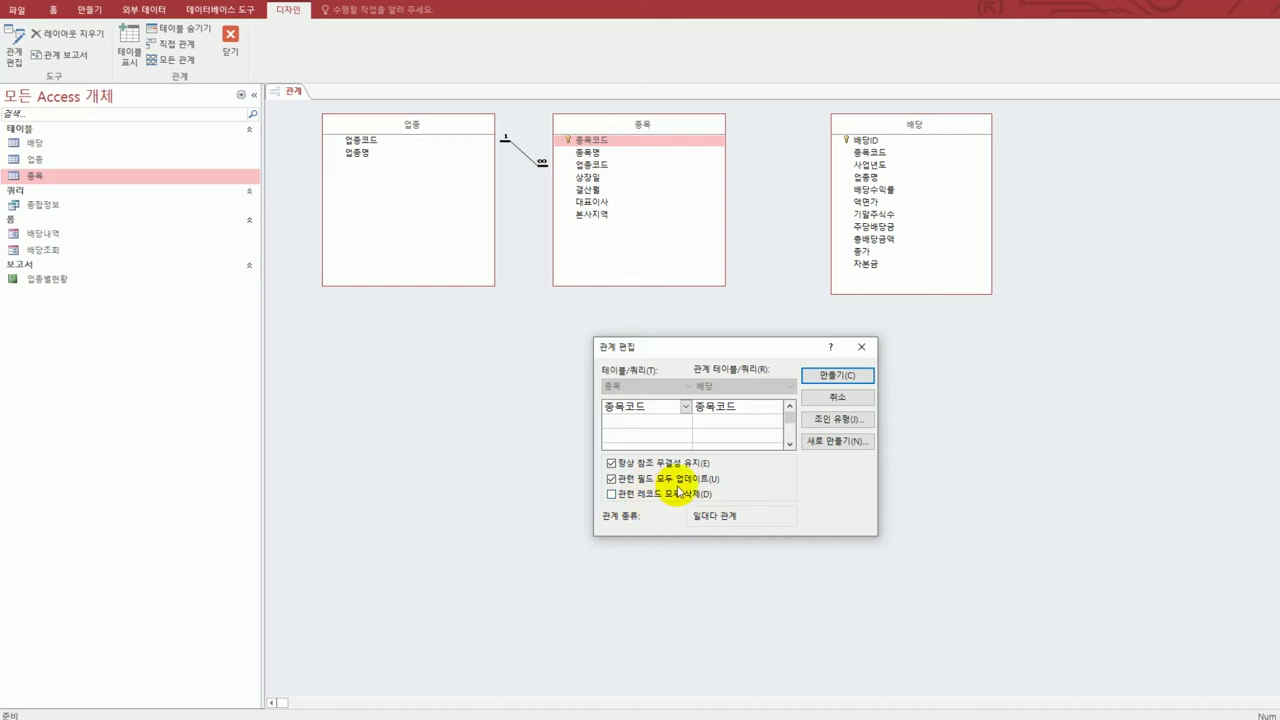
left_click(828, 374)
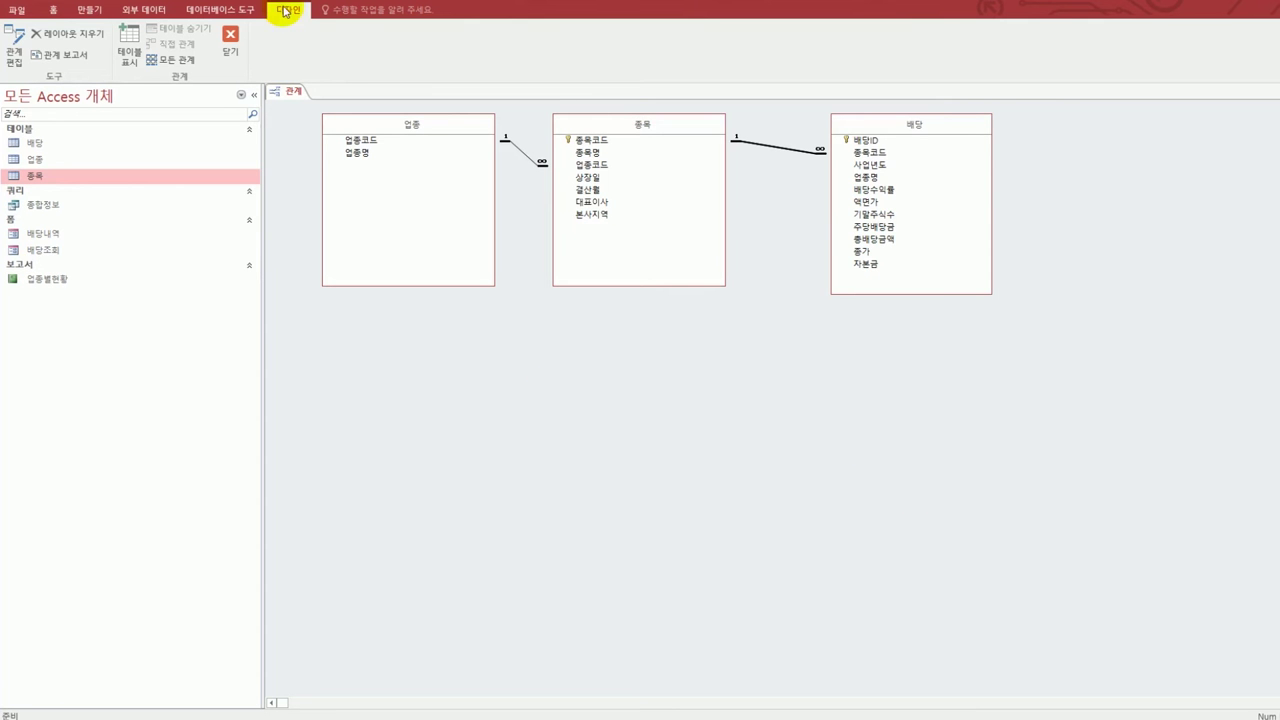
- Close the Relationships window, saving its layout changes
left_click(229, 40)
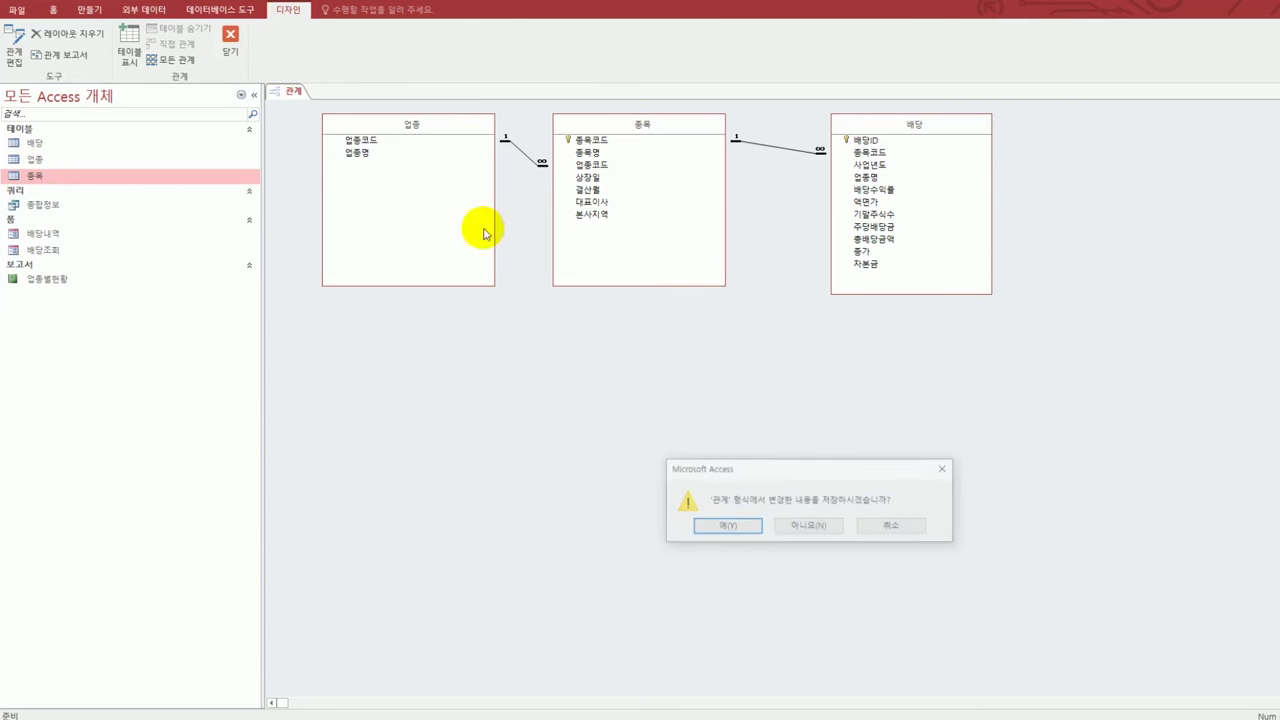
left_click_drag(762, 477, 676, 392)
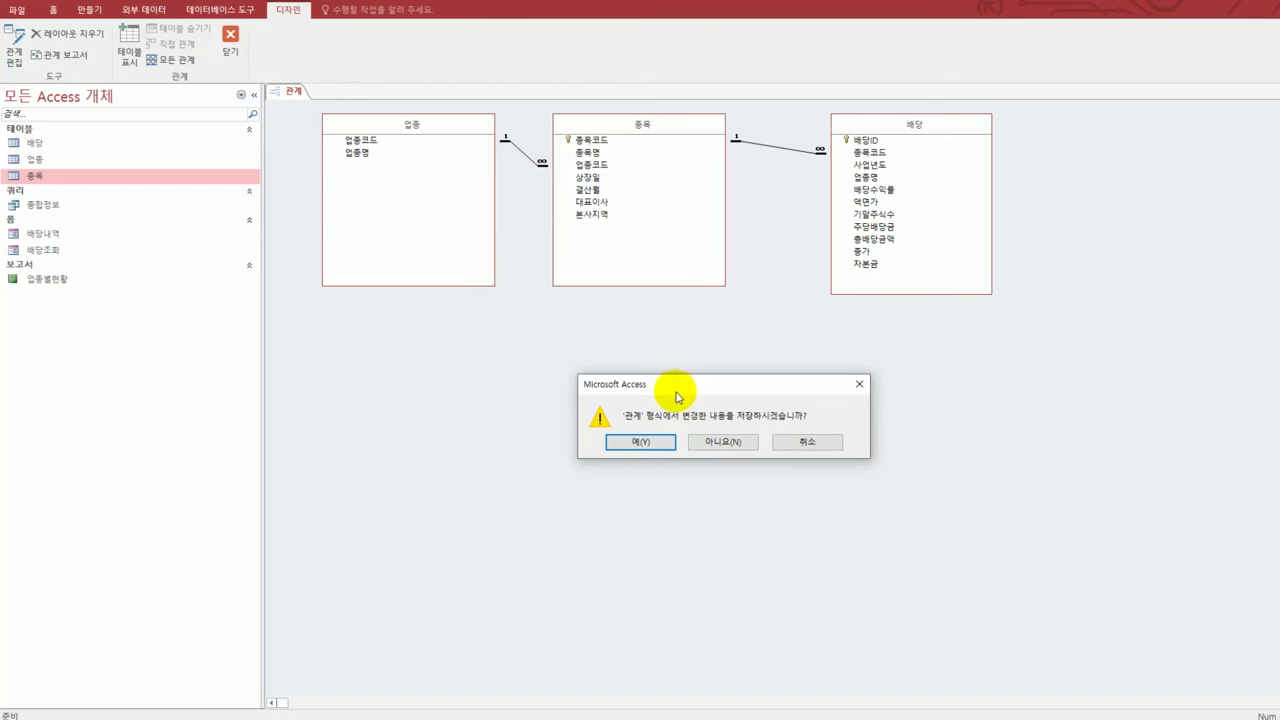
left_click(654, 444)
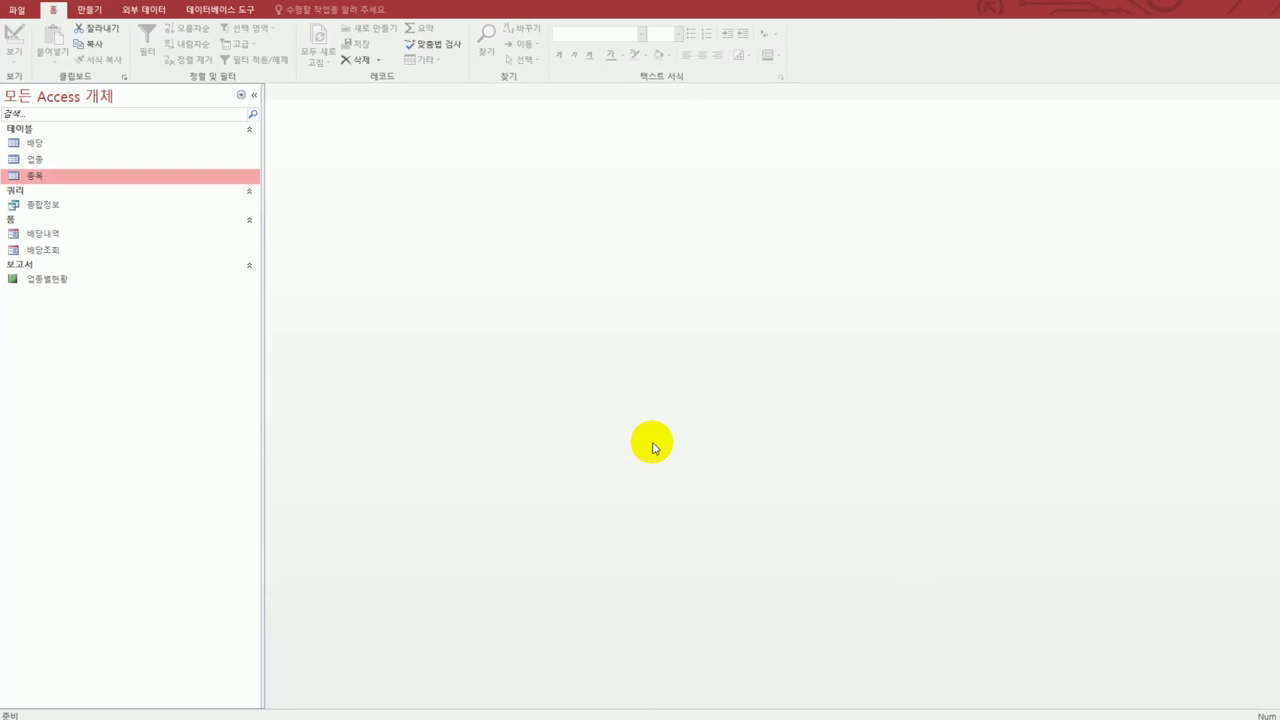
- Check the exam document's instructions for the 배당조회 form, and open that form in Design view in Access
key("alt+Tab")
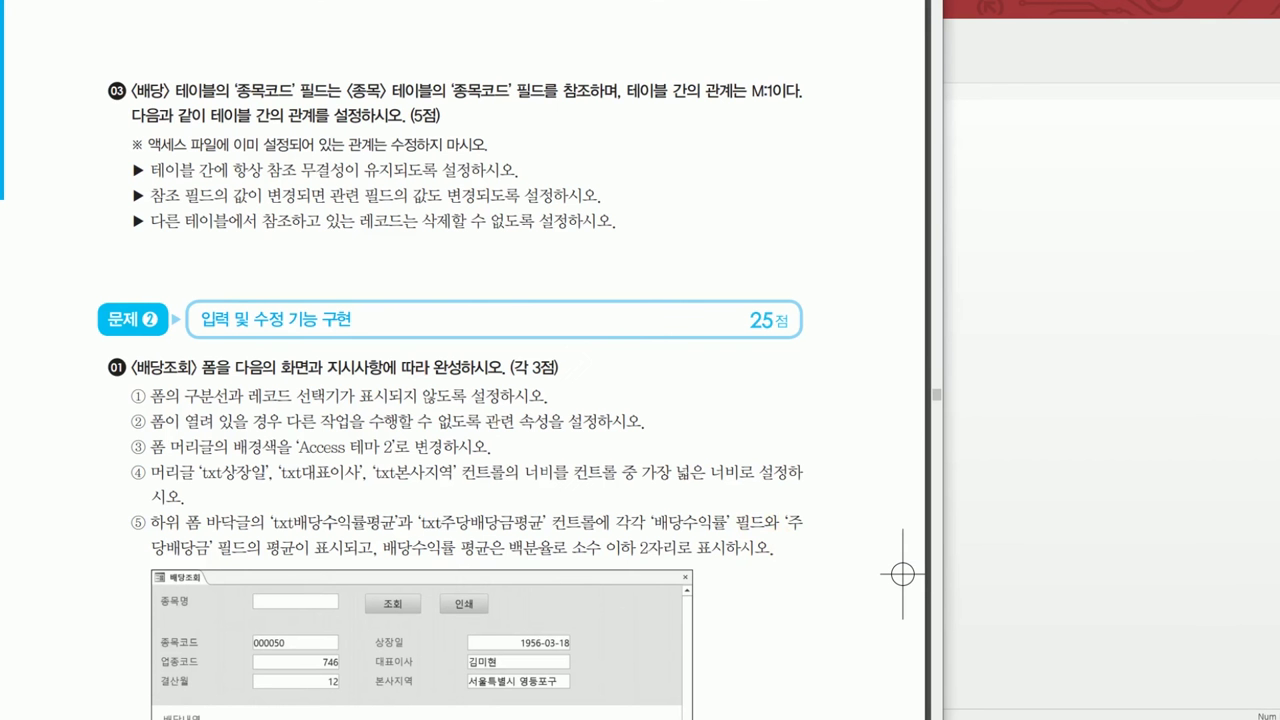
scroll(905, 555, "down", 3)
scroll(920, 545, "down", 3)
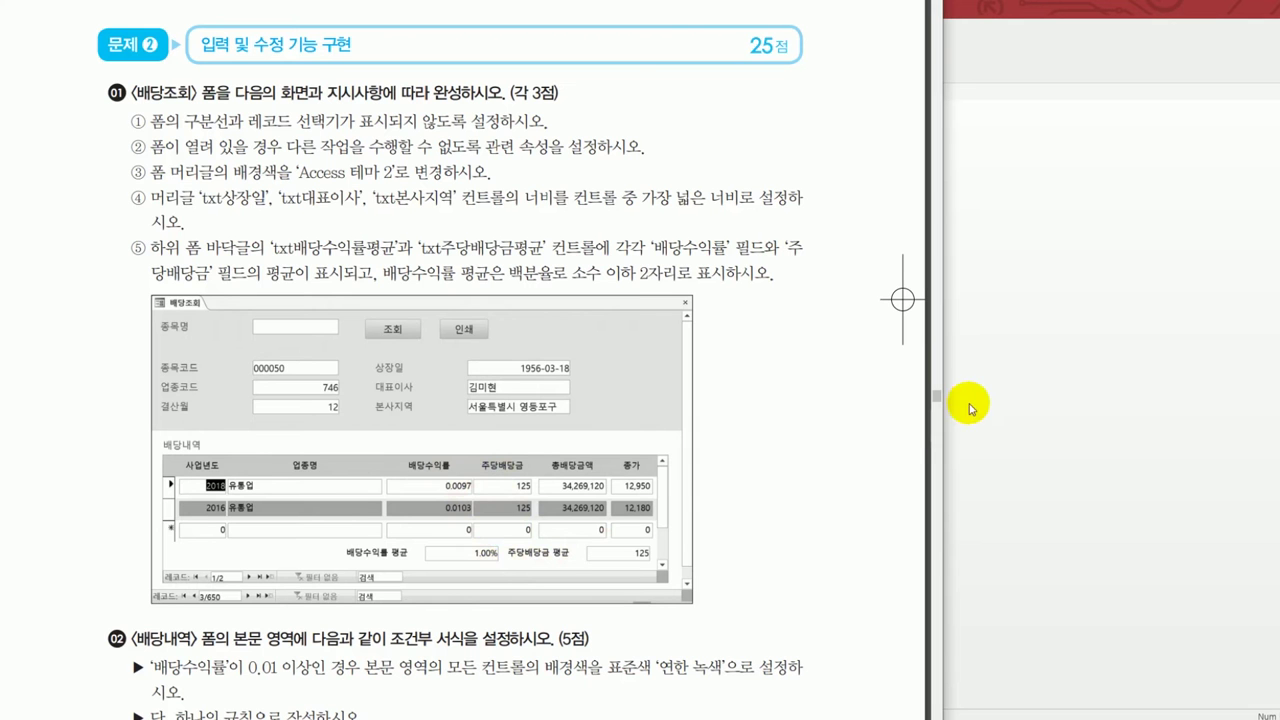
left_click(1035, 395)
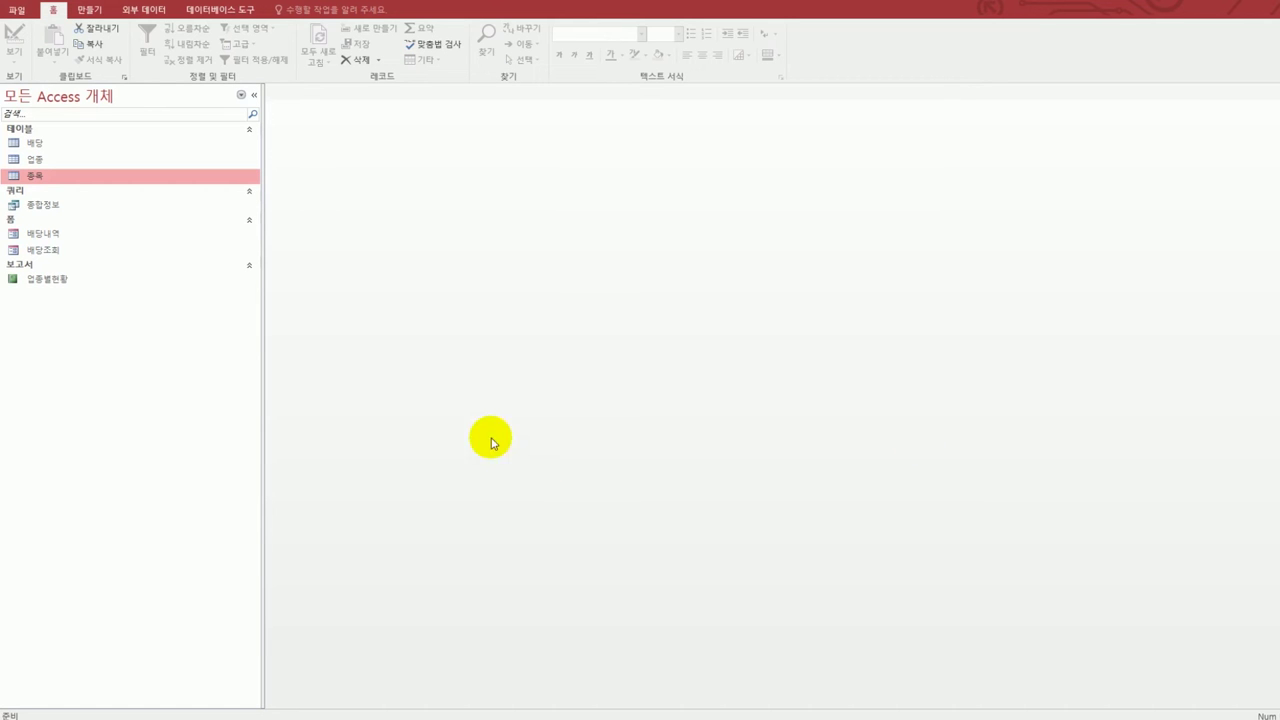
left_click(73, 256)
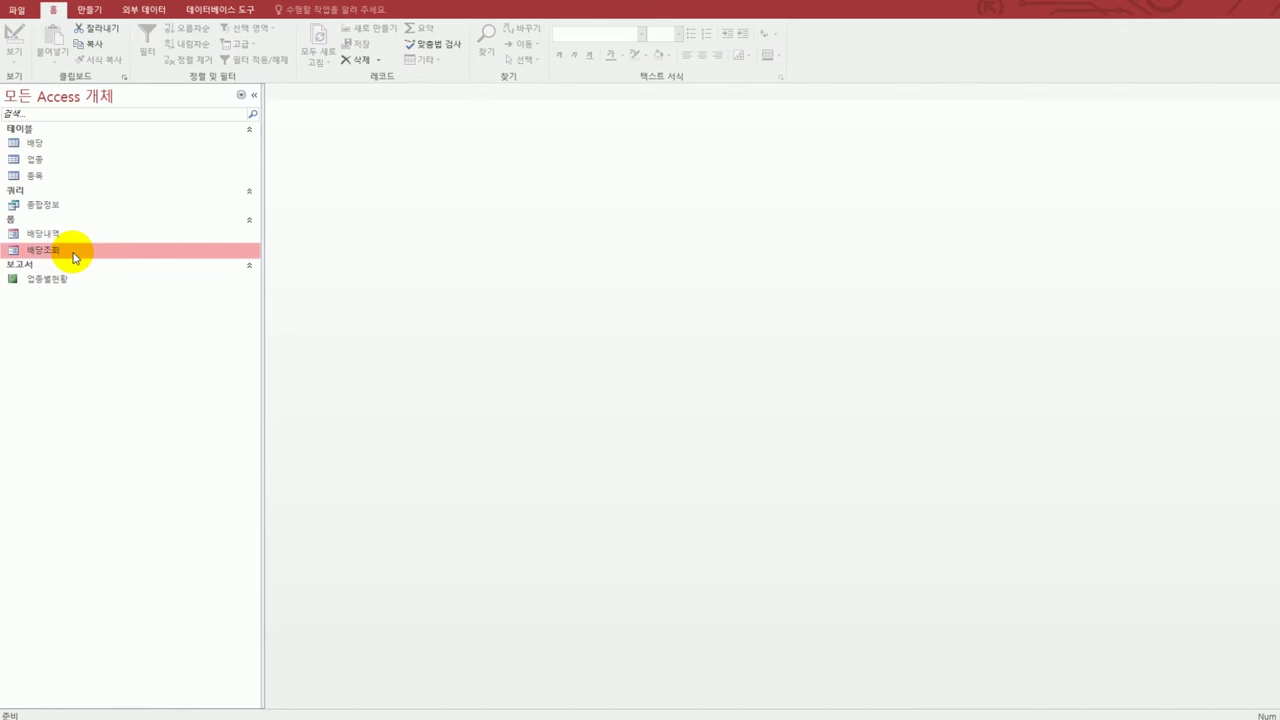
right_click(73, 256)
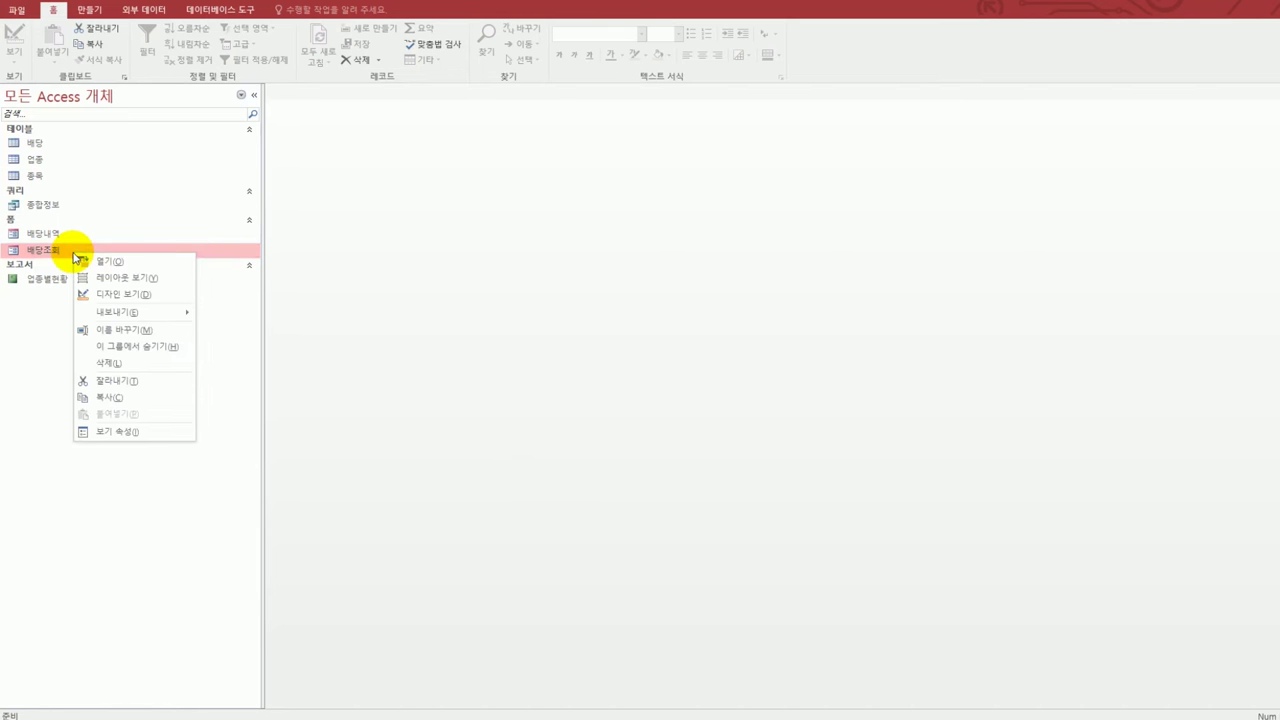
left_click(141, 294)
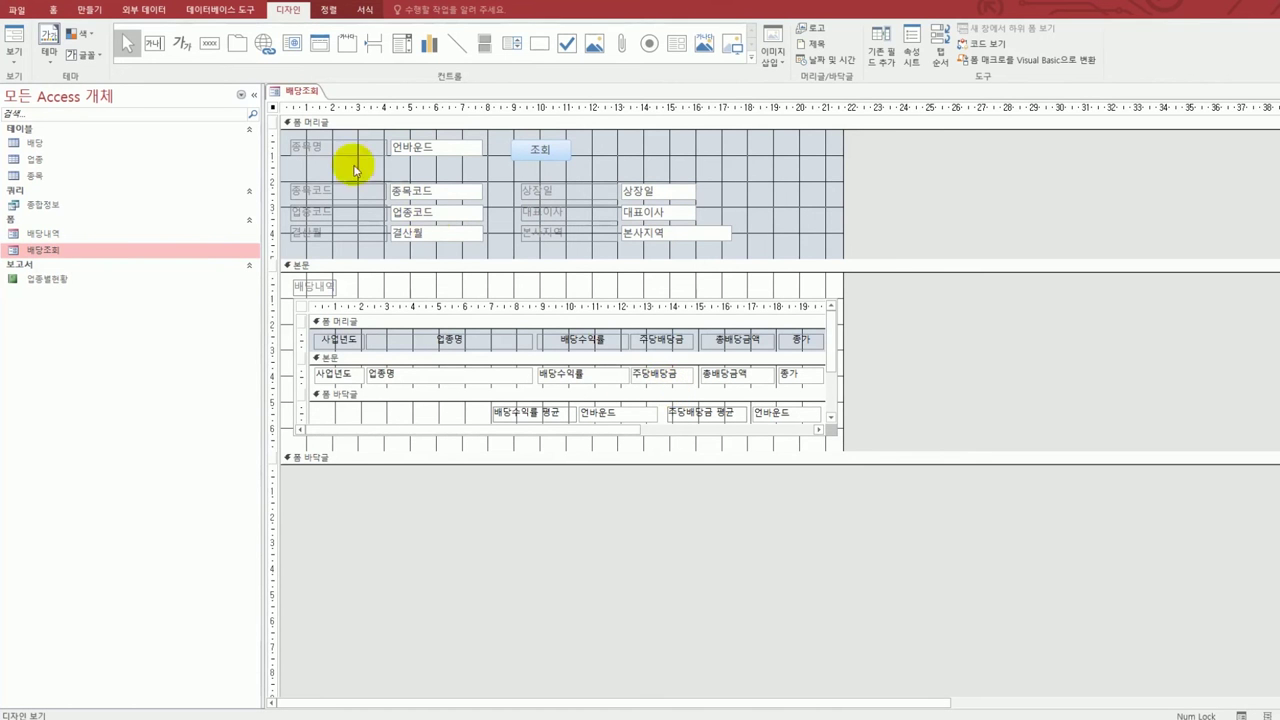
- Show the 배당조회 form's property sheet with its format (형식) properties and make the sheet taller to list more of them
double_click(274, 108)
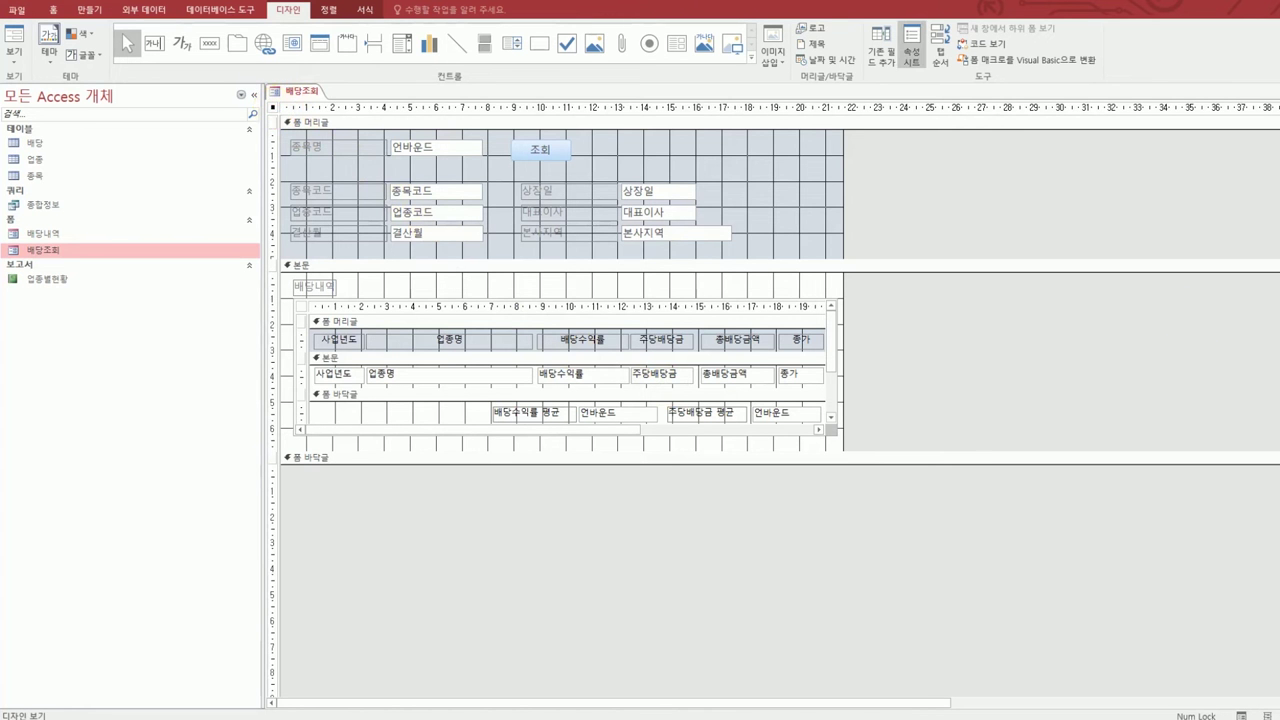
mouse_move(857, 306)
left_mouse_down()
mouse_move(766, 300)
mouse_move(903, 474)
mouse_move(902, 520)
left_mouse_up()
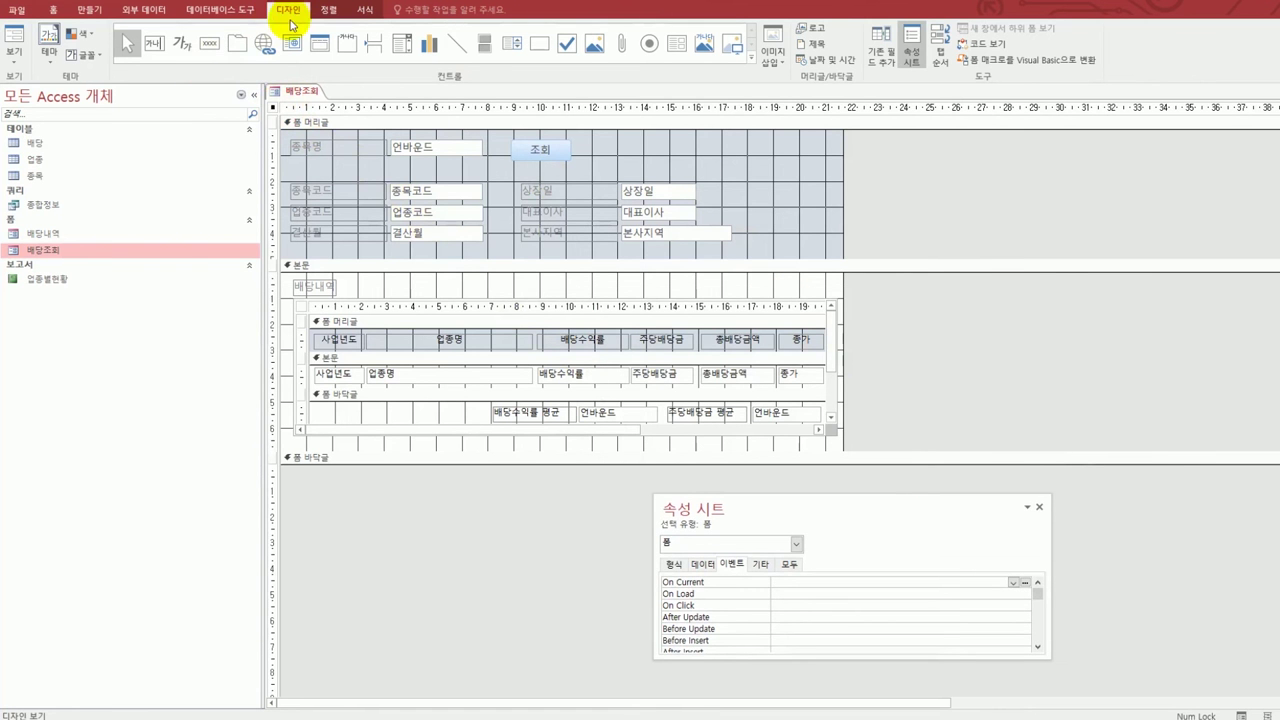
left_click(915, 52)
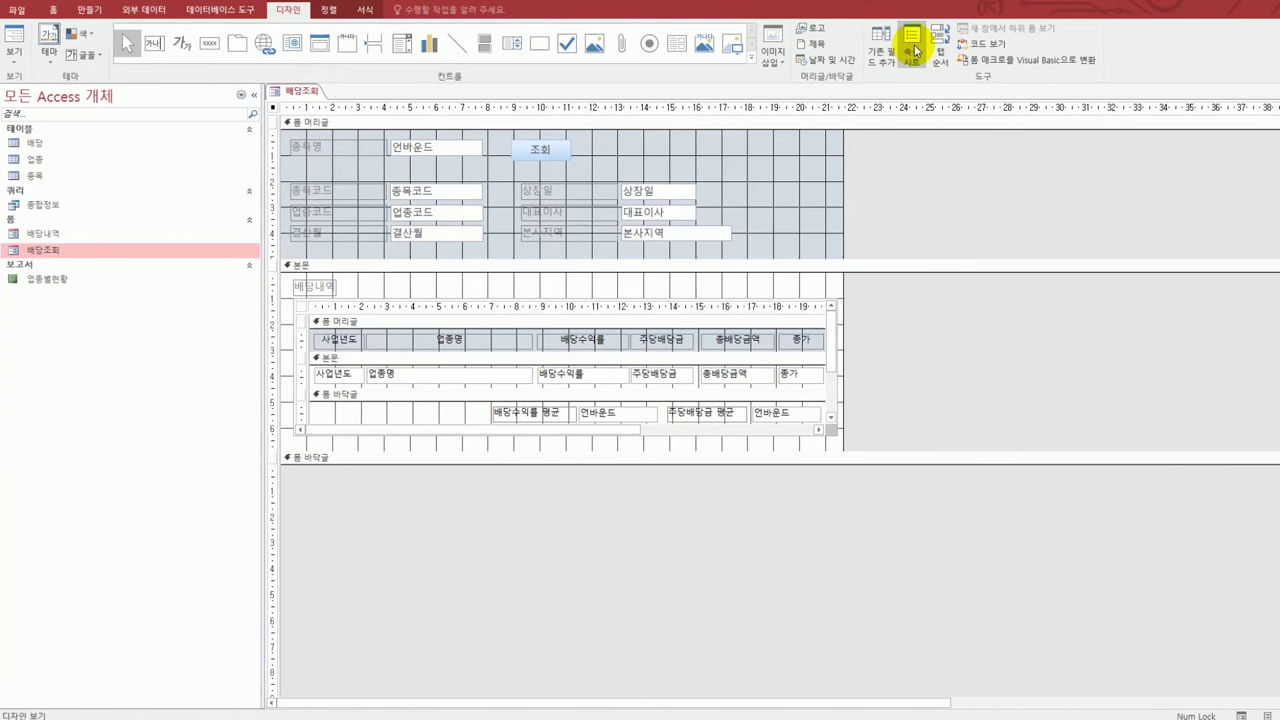
left_click(914, 48)
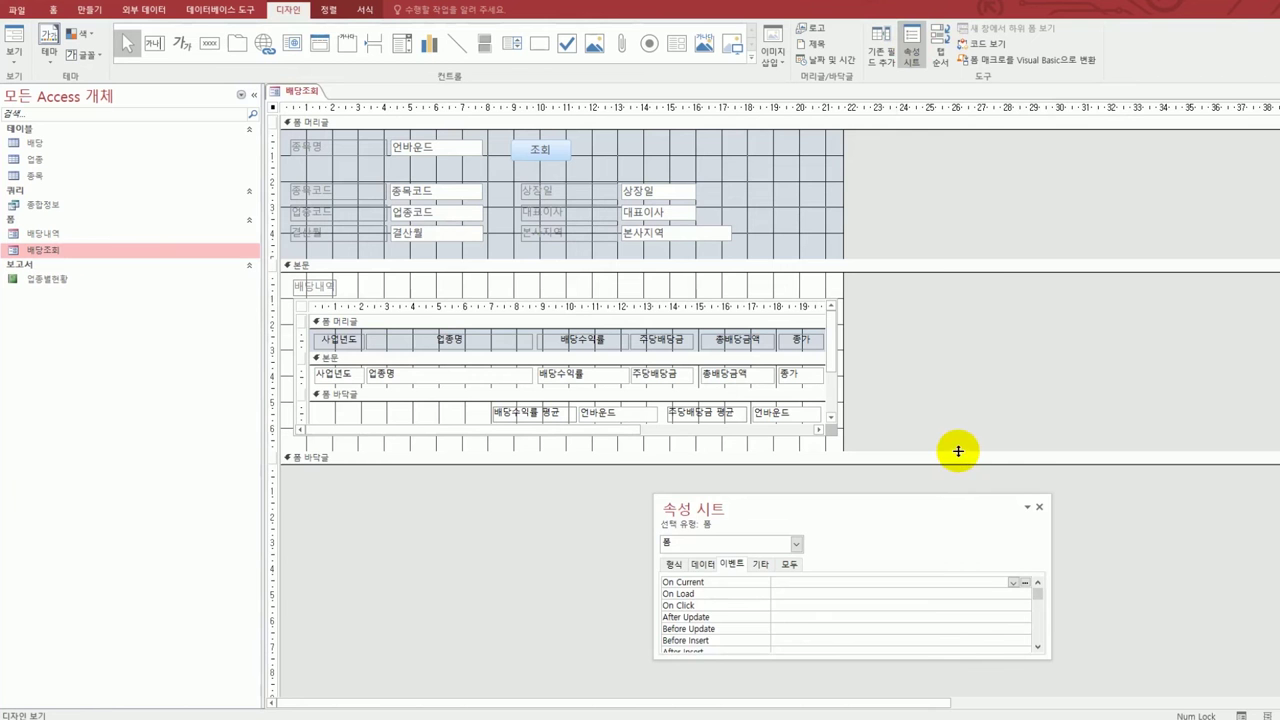
left_click_drag(903, 517, 866, 486)
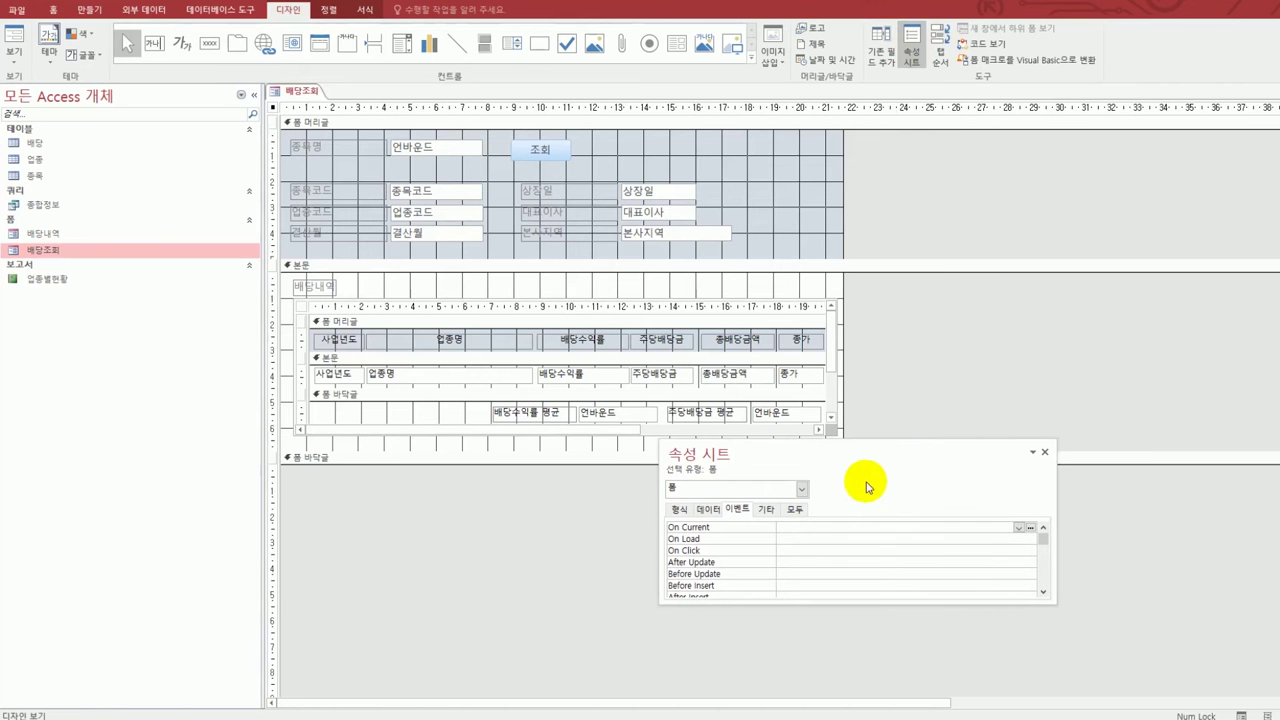
left_click(682, 510)
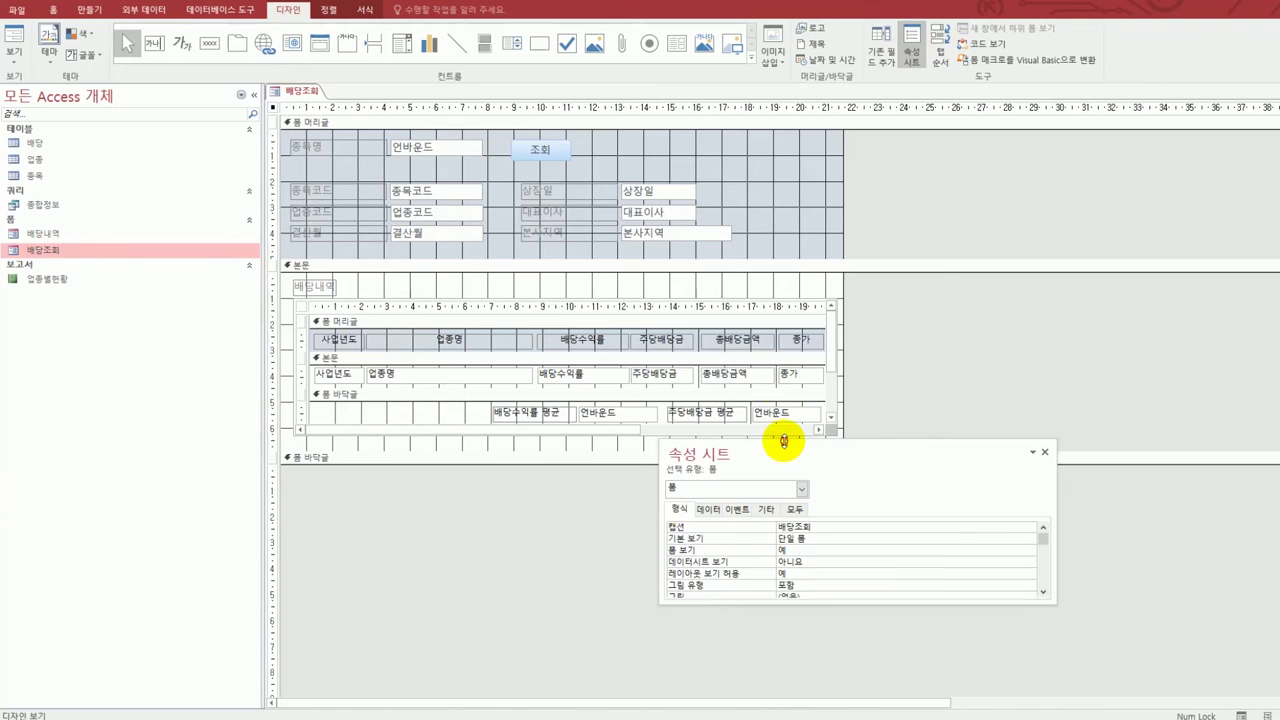
left_click_drag(783, 440, 785, 249)
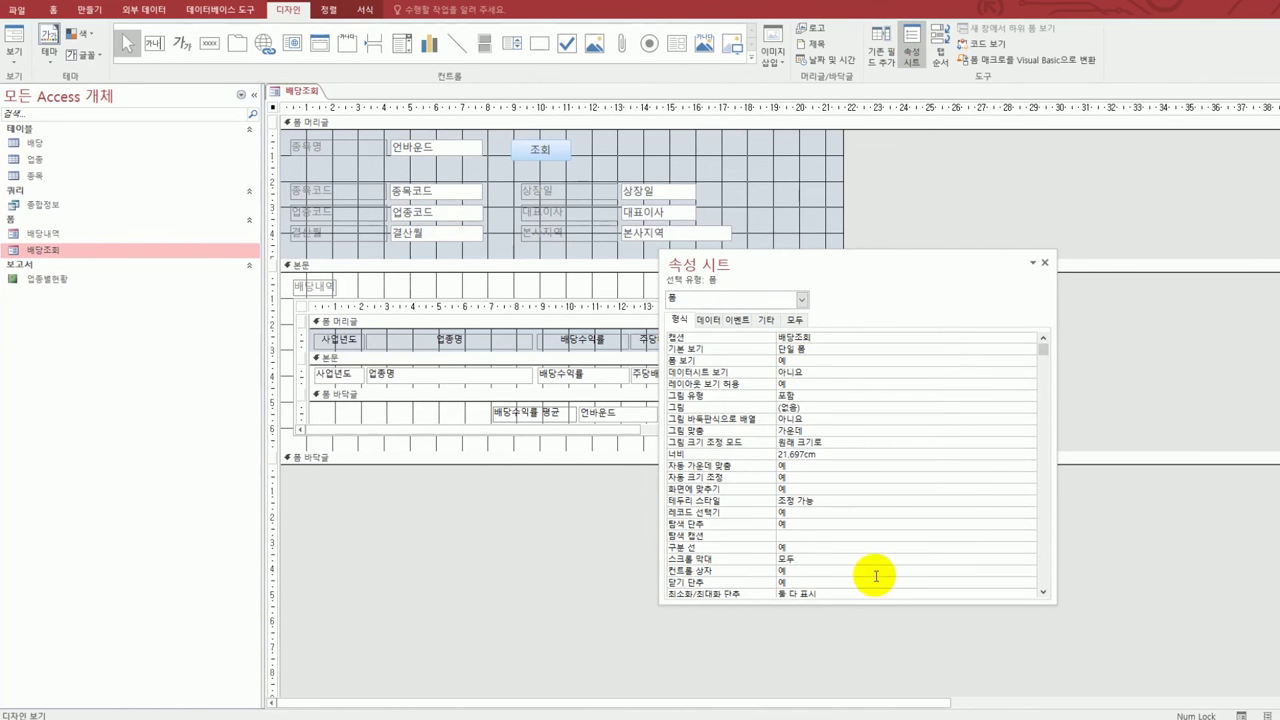
- Set the 배당조회 form's 구분 선 and 레코드 선택기 properties to 아니요
left_click(799, 550)
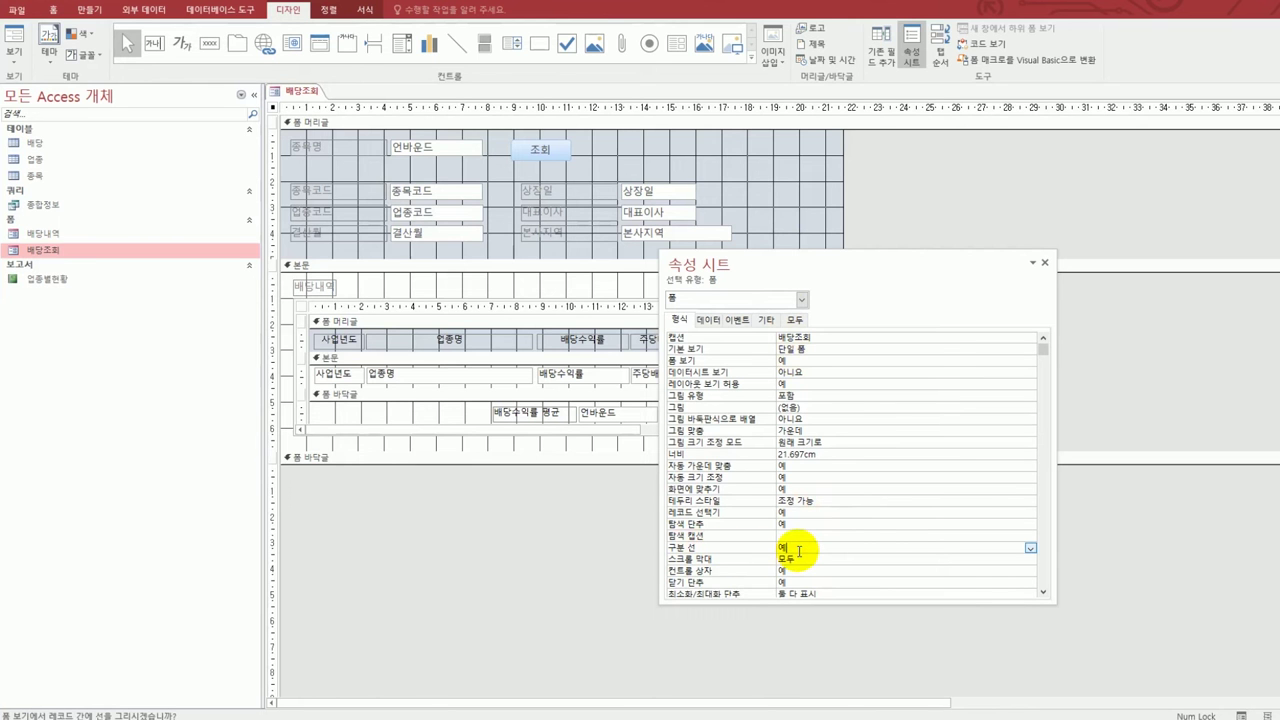
double_click(799, 550)
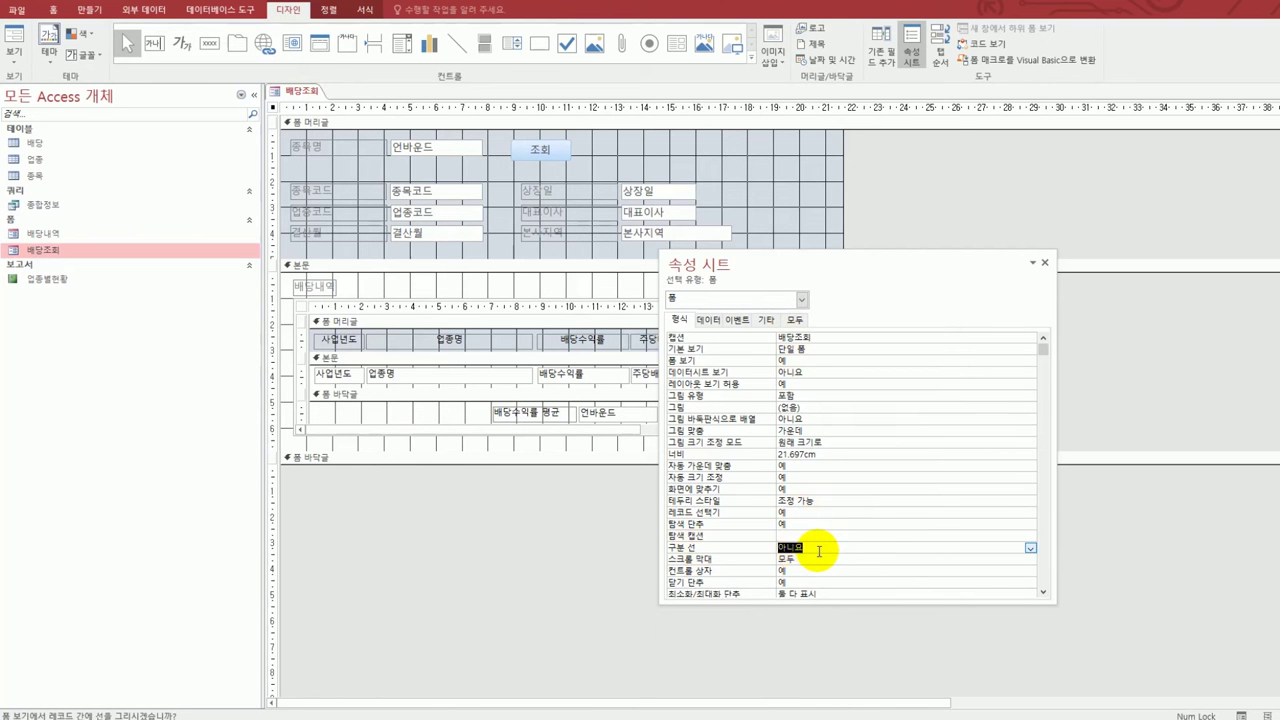
double_click(814, 549)
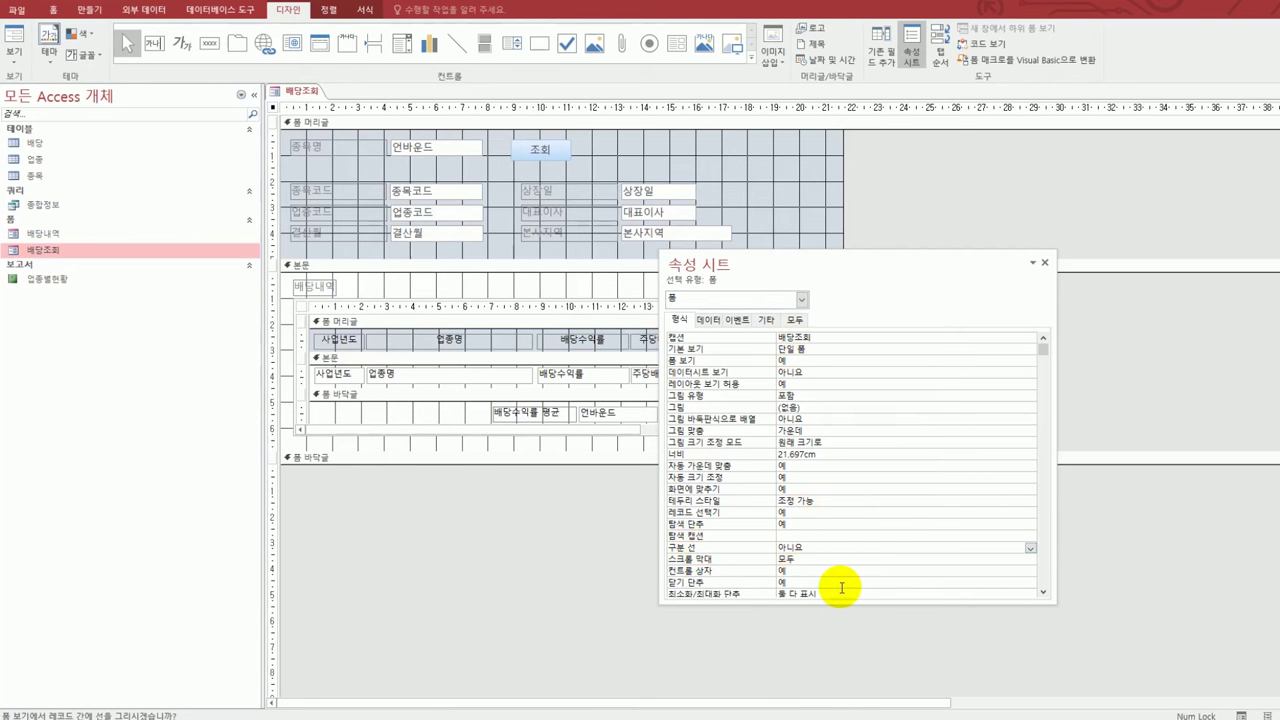
left_click(817, 512)
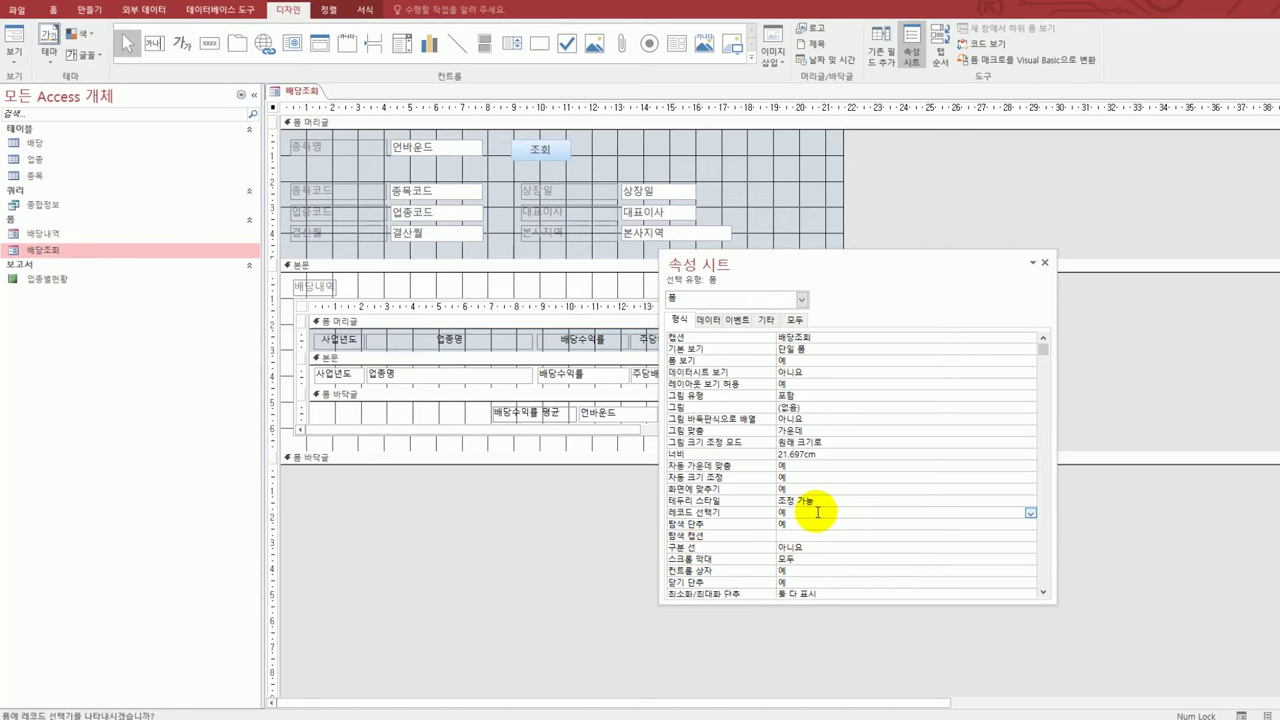
double_click(817, 512)
double_click(815, 508)
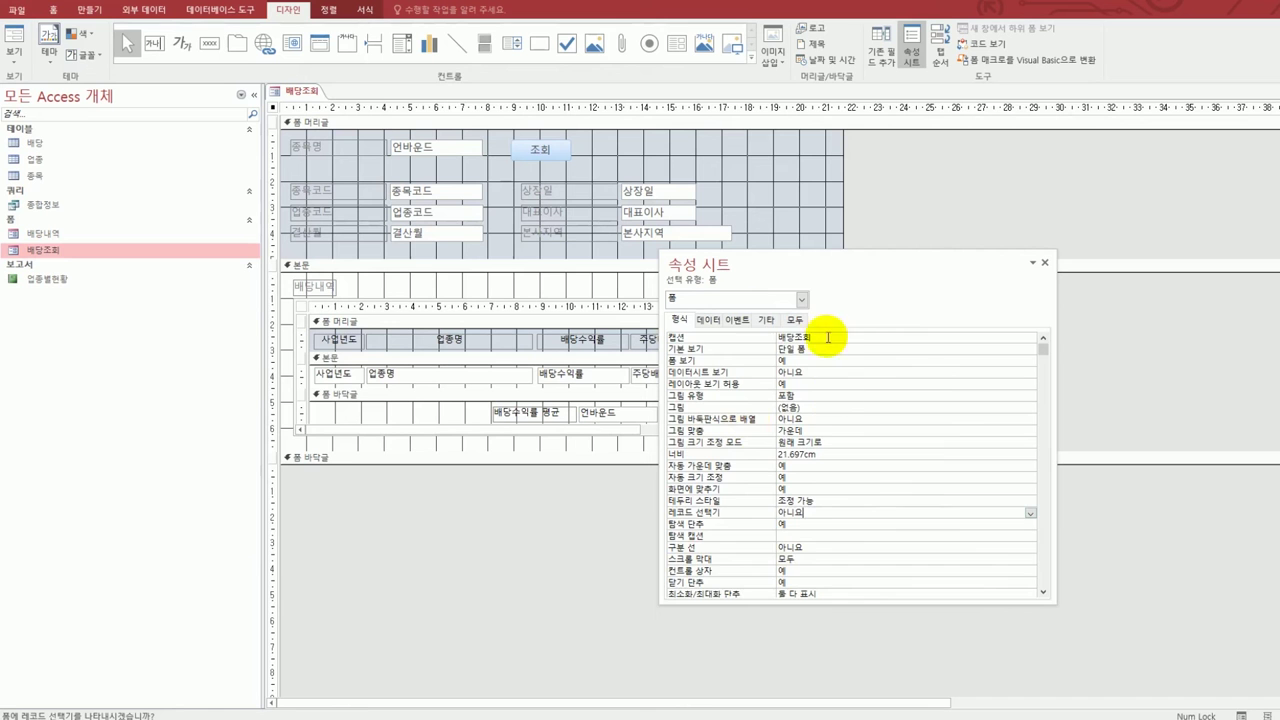
- Turn on the 배당조회 form's 모달 property
left_click(765, 320)
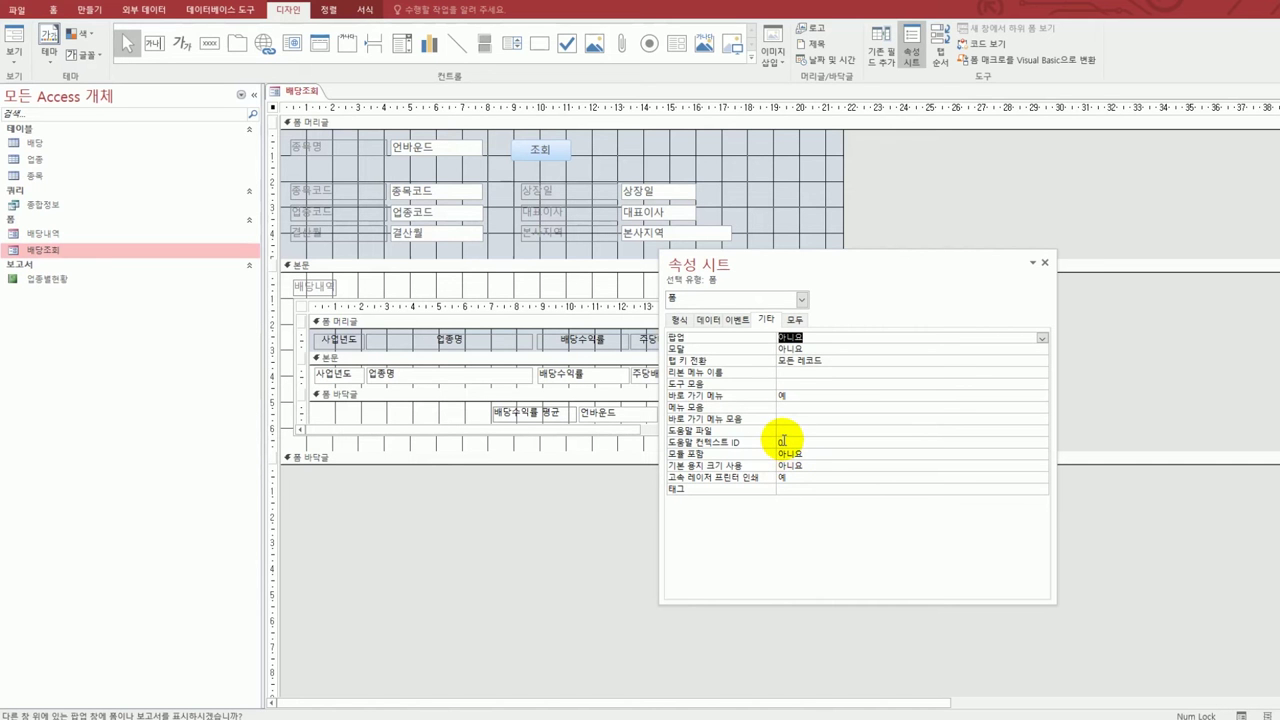
left_click(819, 350)
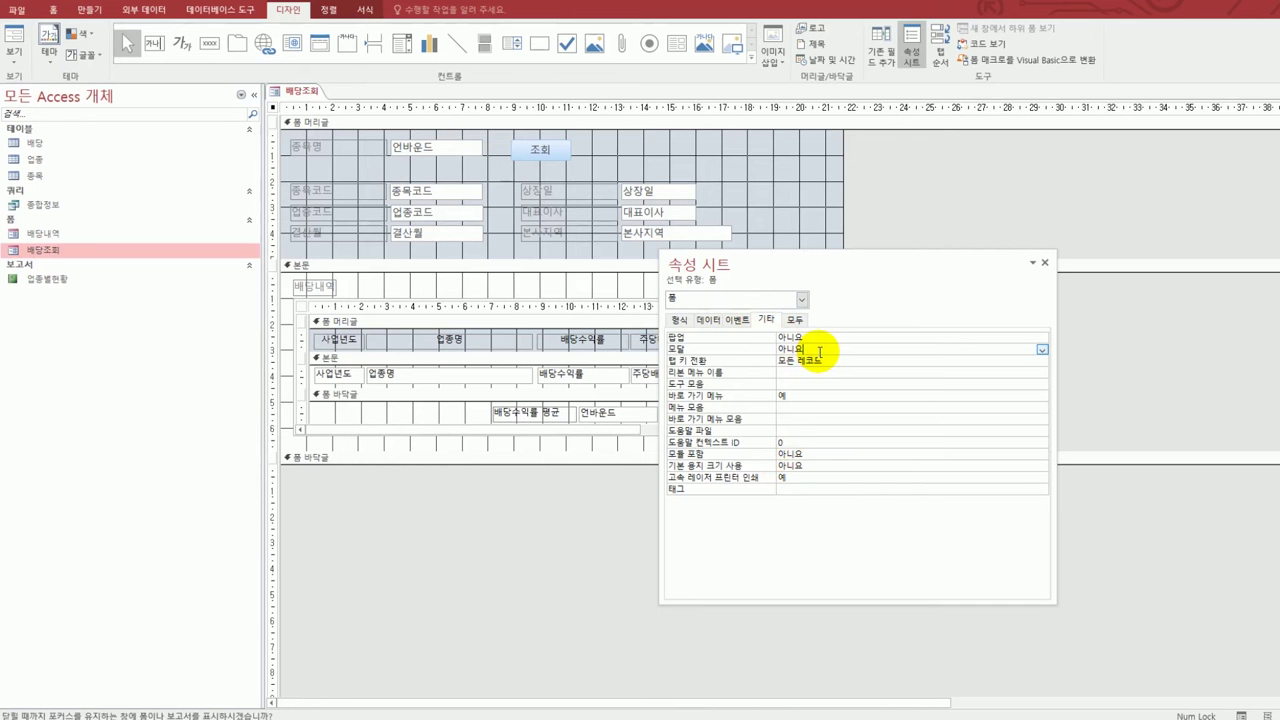
double_click(819, 350)
- Set the background colour (배경색) of the form header section (폼_머리글) to Access 테마 2
left_click(580, 124)
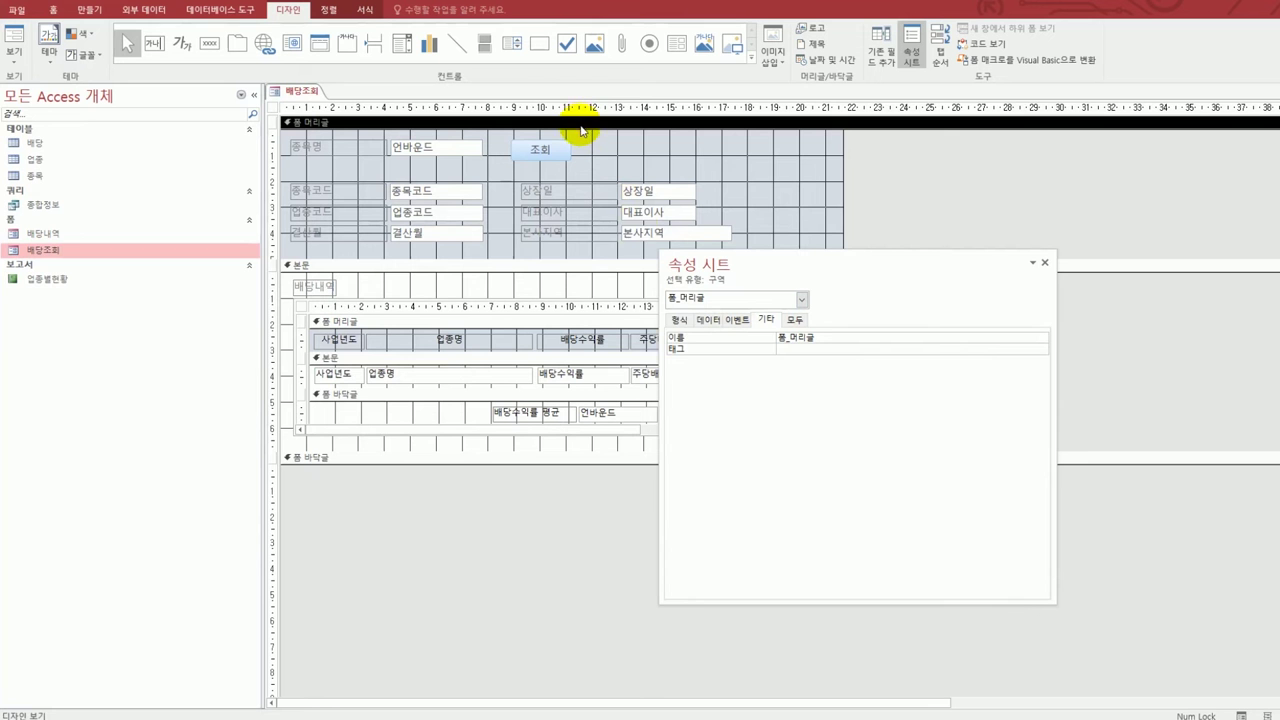
left_click(680, 320)
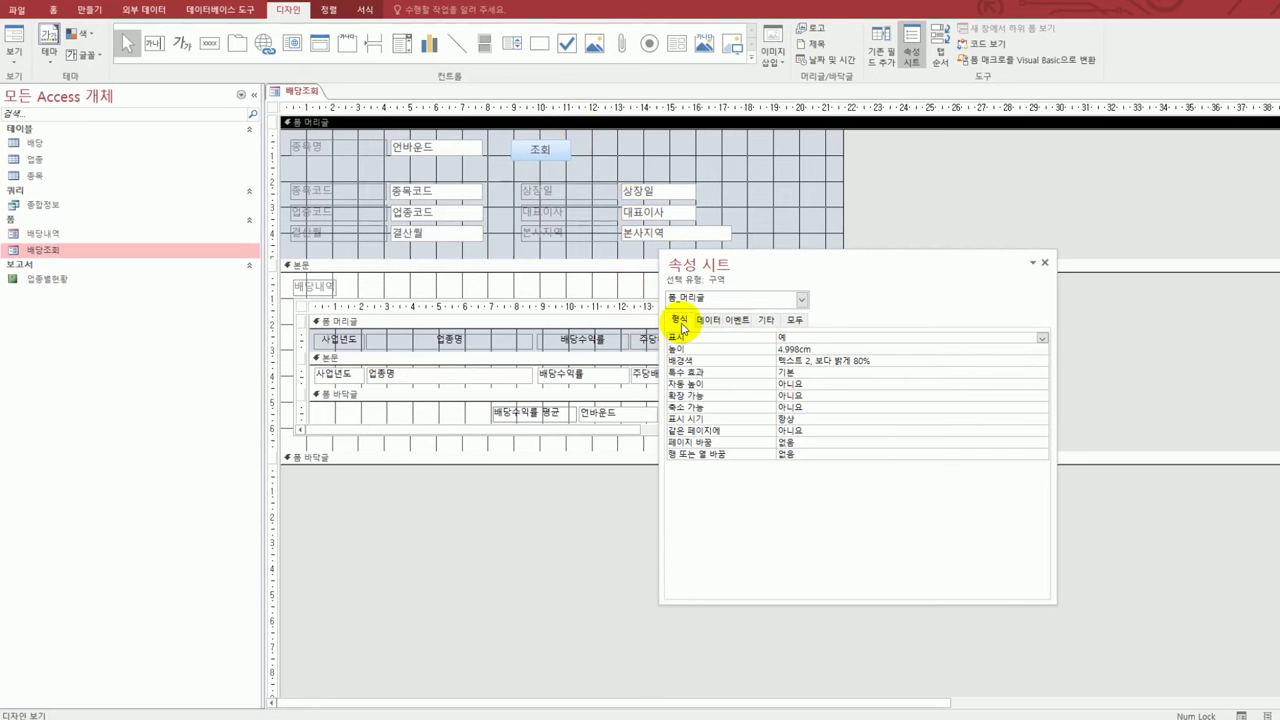
left_click(841, 362)
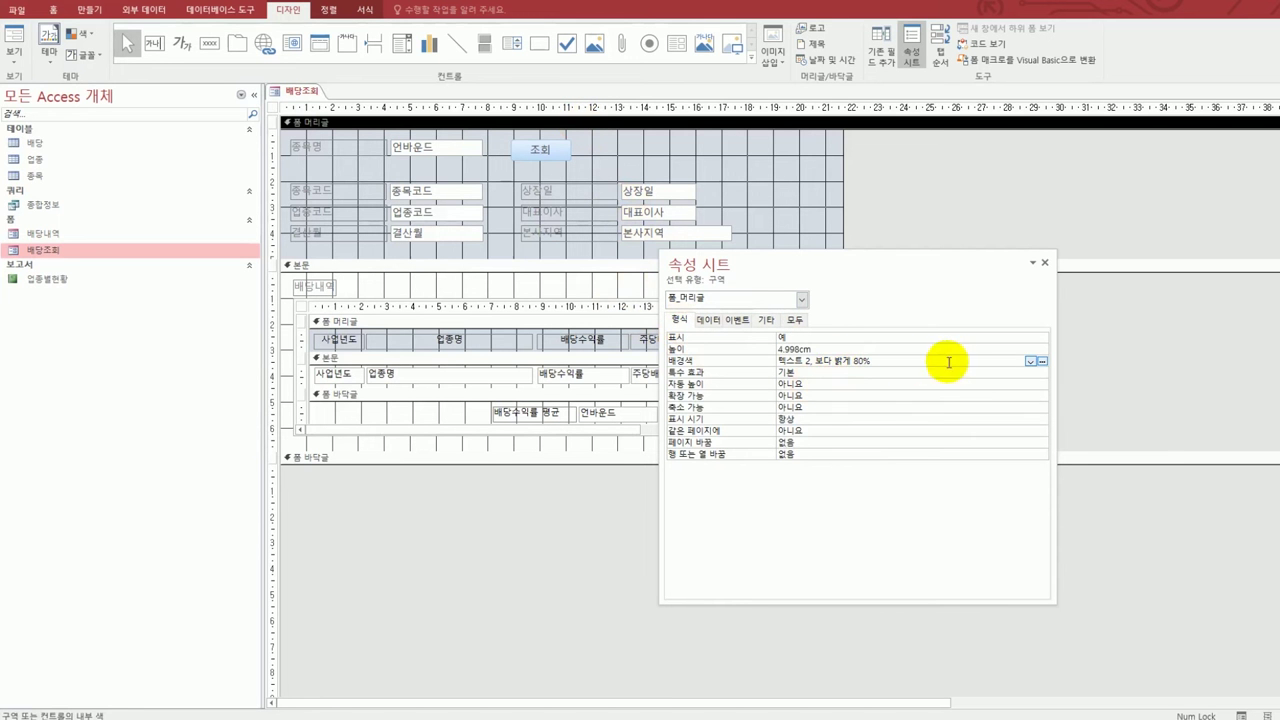
left_click(1030, 361)
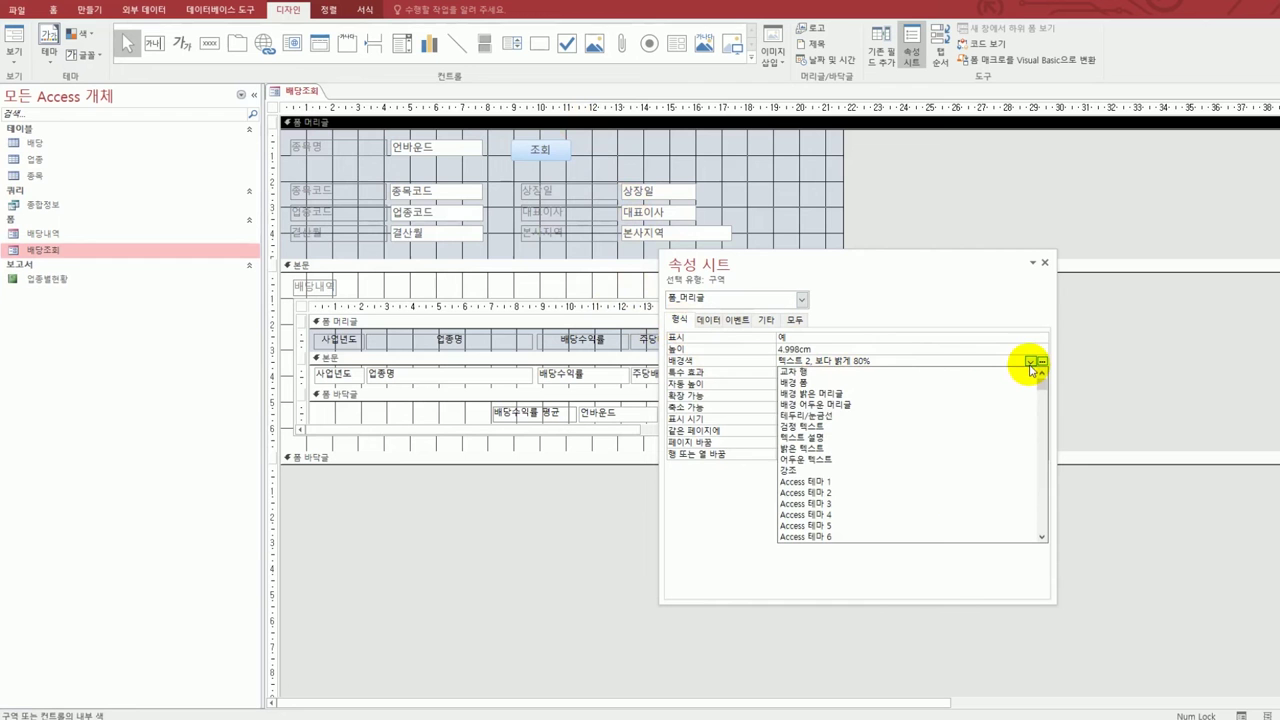
left_click(951, 494)
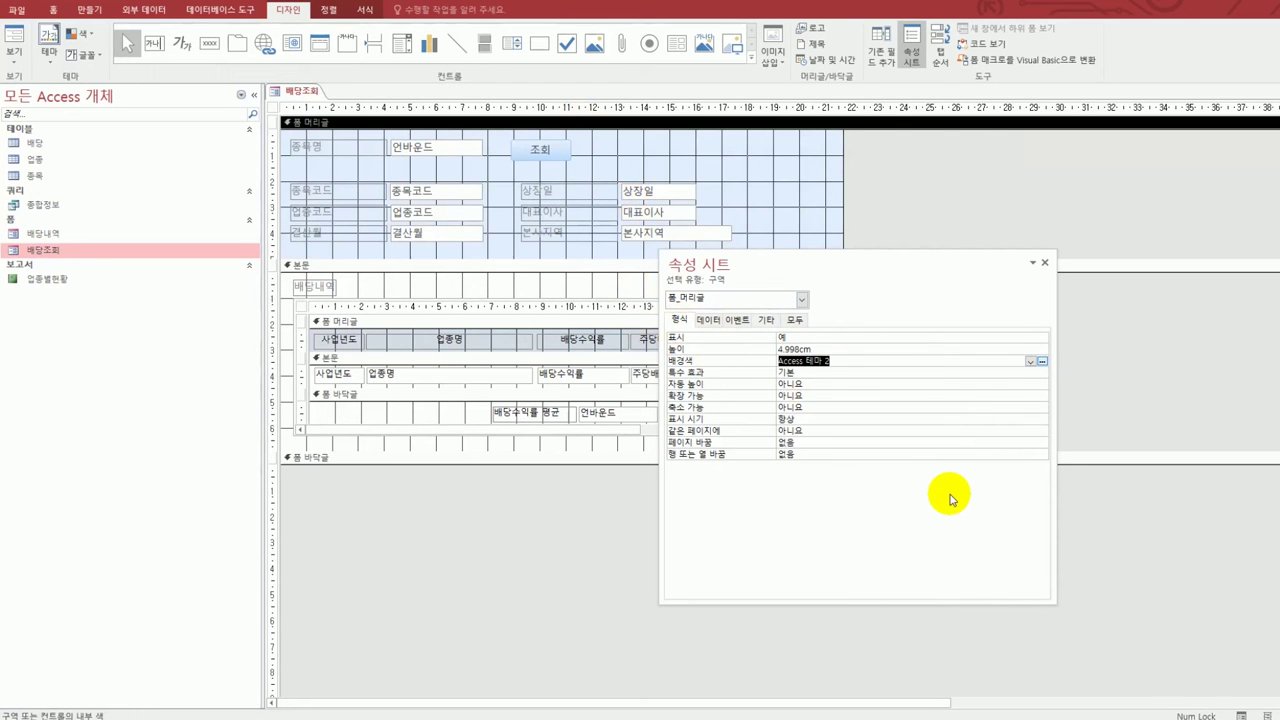
- Size the 상장일, 대표이사 and 본사지역 text boxes in the form header to the widest one (가장 넓은 너비에)
left_click(647, 197)
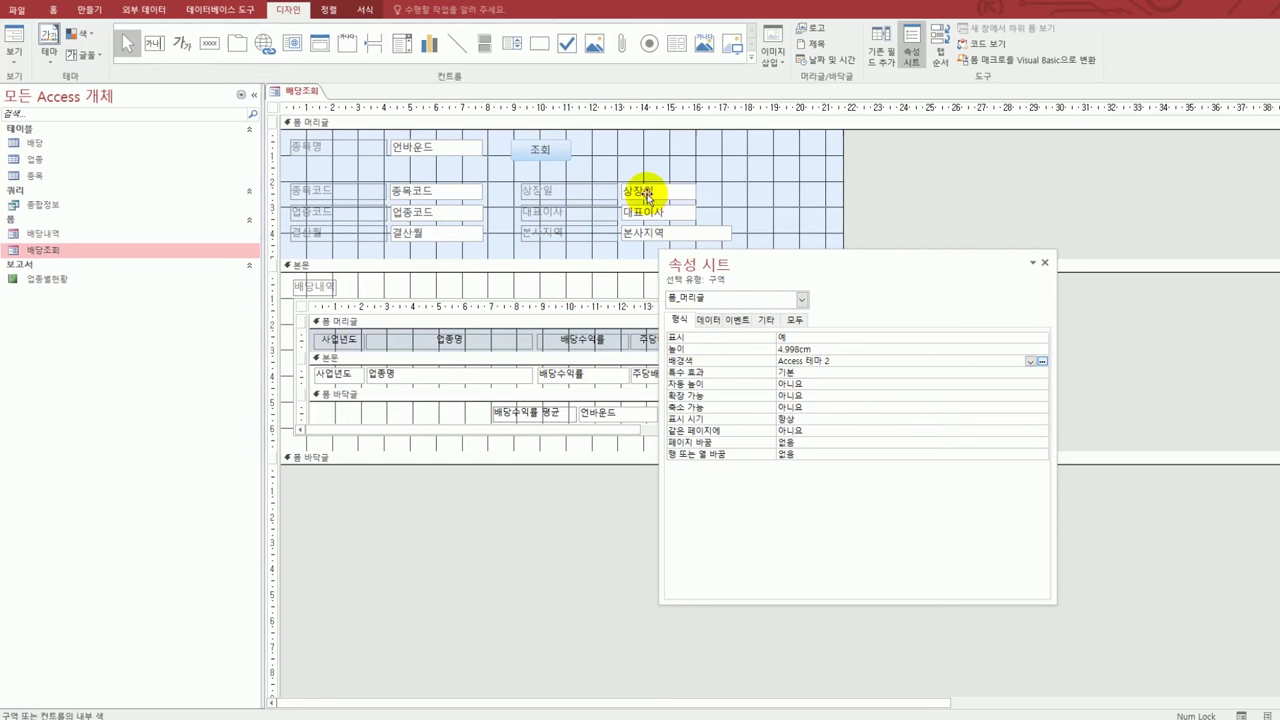
left_click(647, 194)
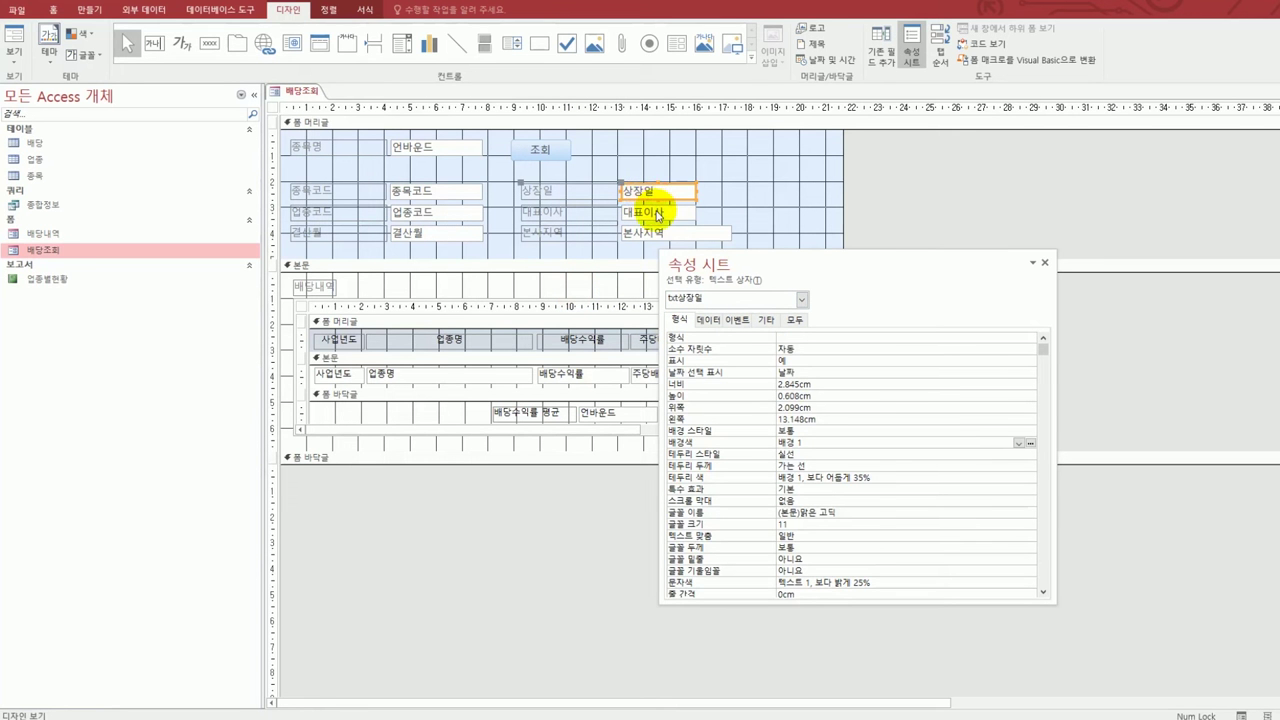
left_click(658, 213, "shift")
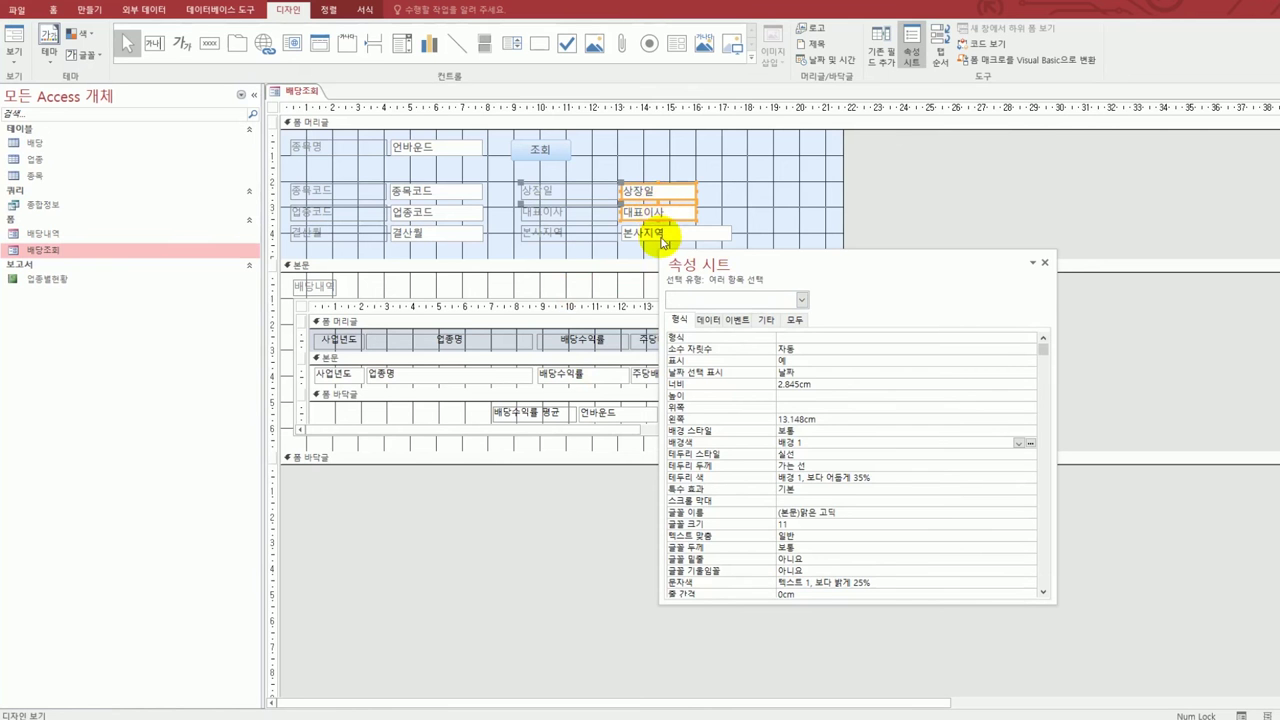
left_click(664, 240, "shift")
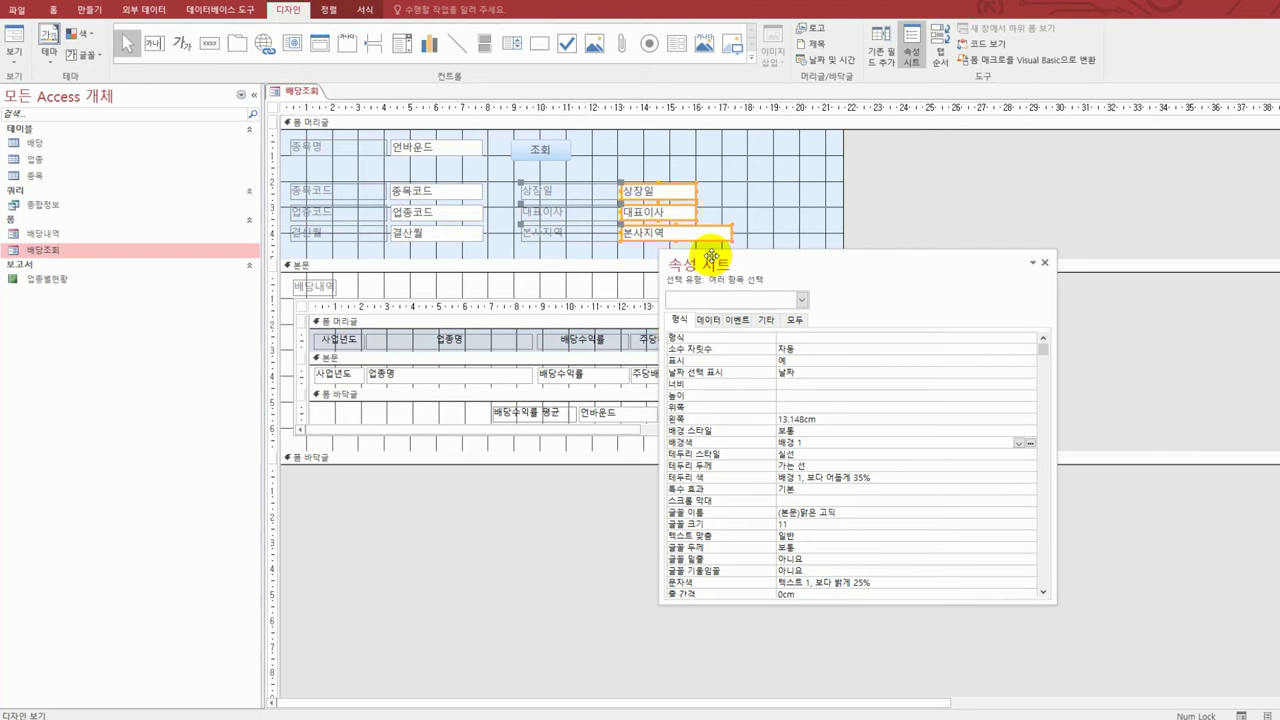
left_click(322, 13)
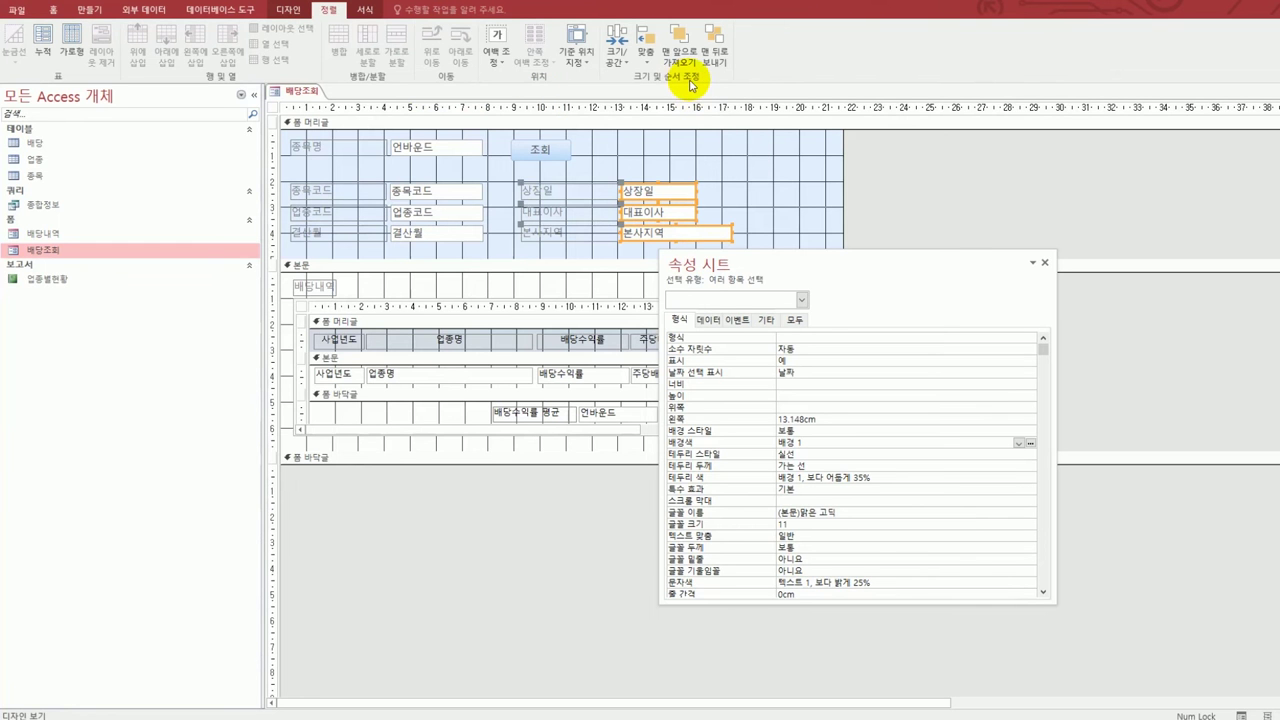
left_click(613, 68)
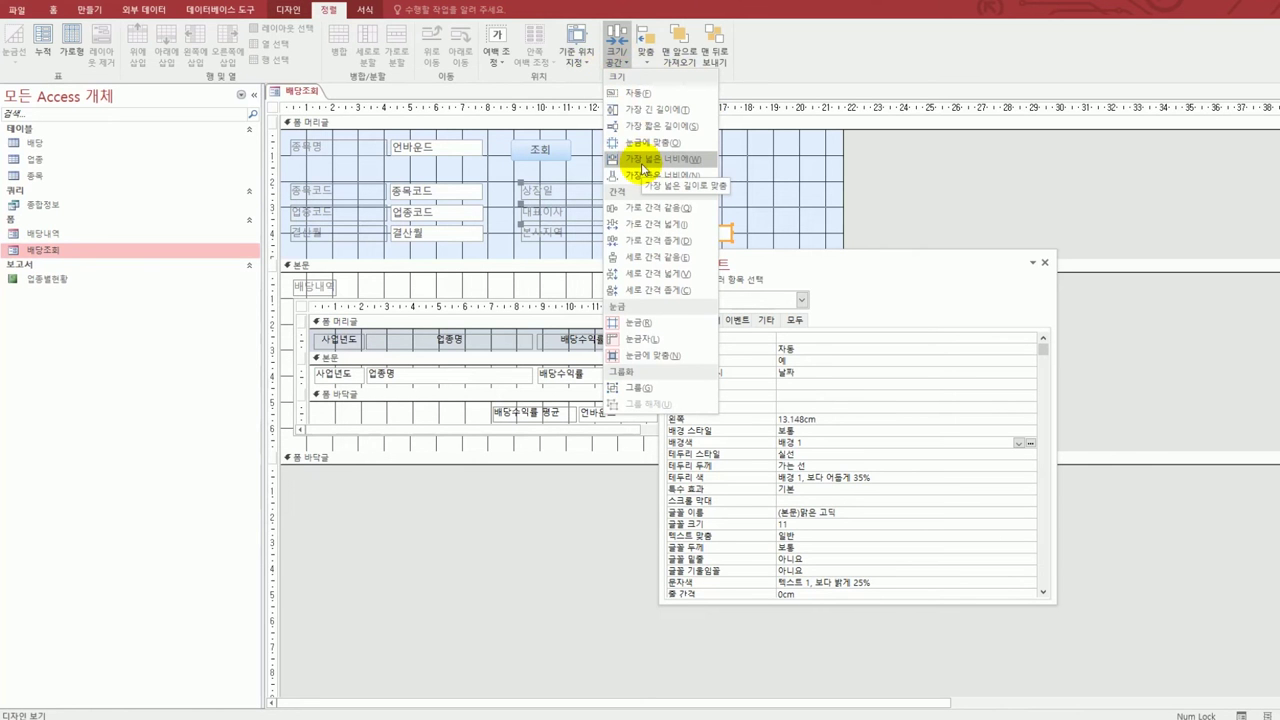
left_click(643, 162)
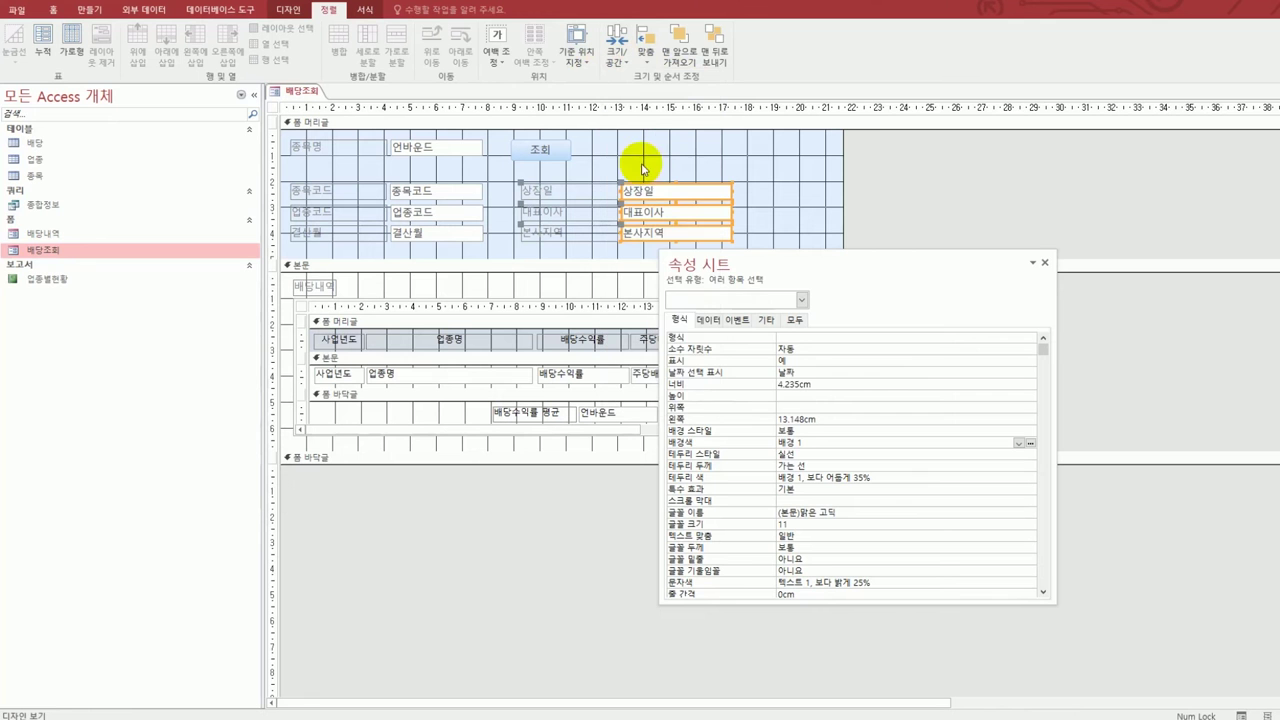
- Set the control source (컨트롤 원본) of txt배당수익률평균 in the 배당내역 subform's footer to =Avg([배당수익률])
left_click_drag(943, 263, 1043, 266)
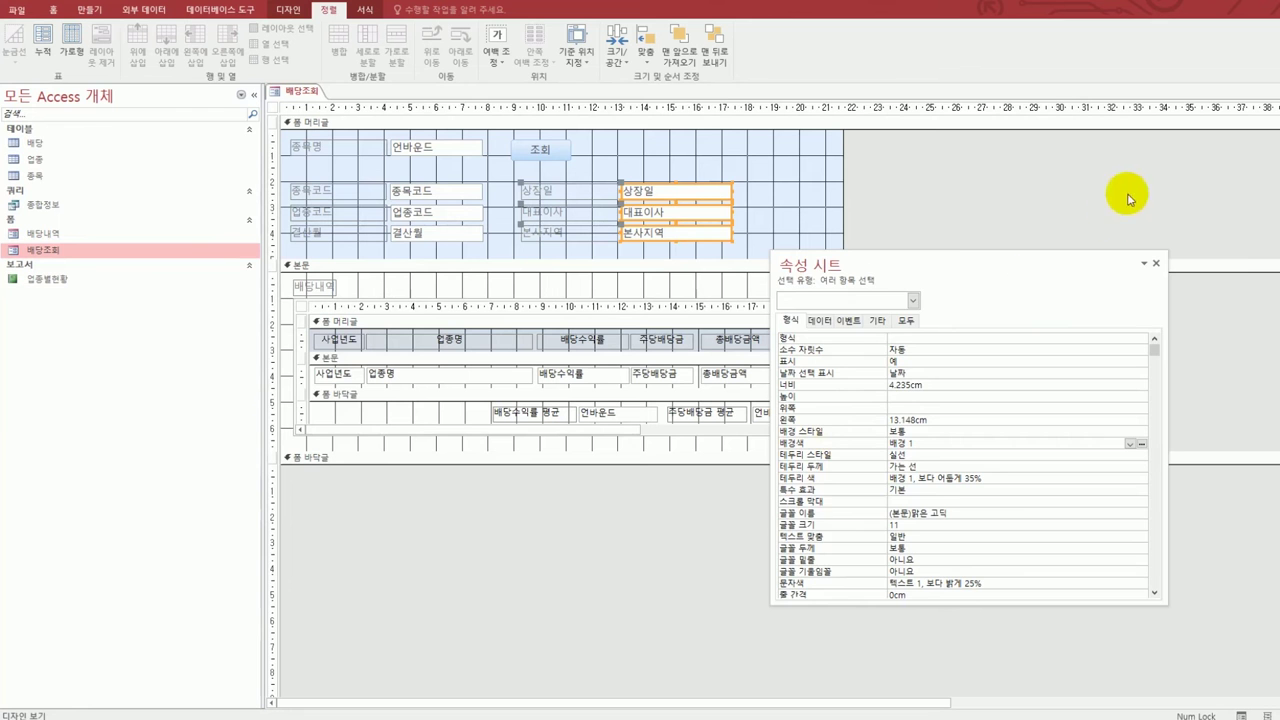
left_click_drag(997, 256, 1091, 194)
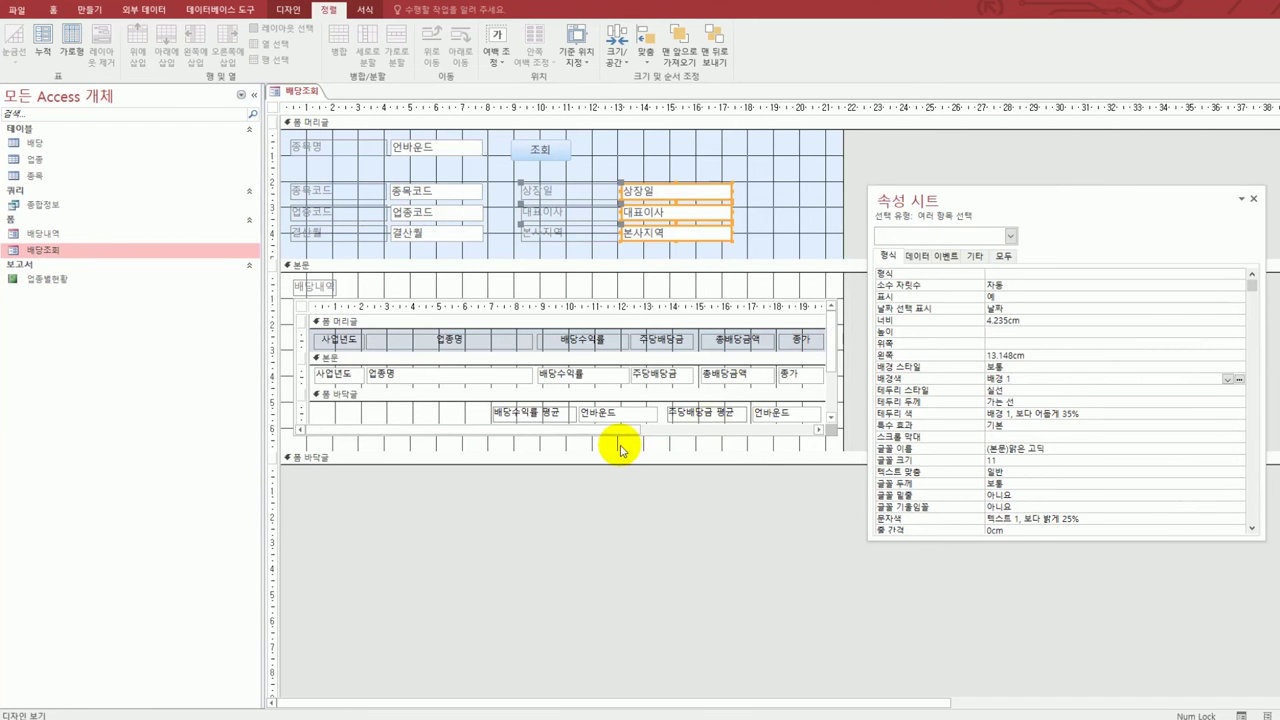
left_click(590, 412)
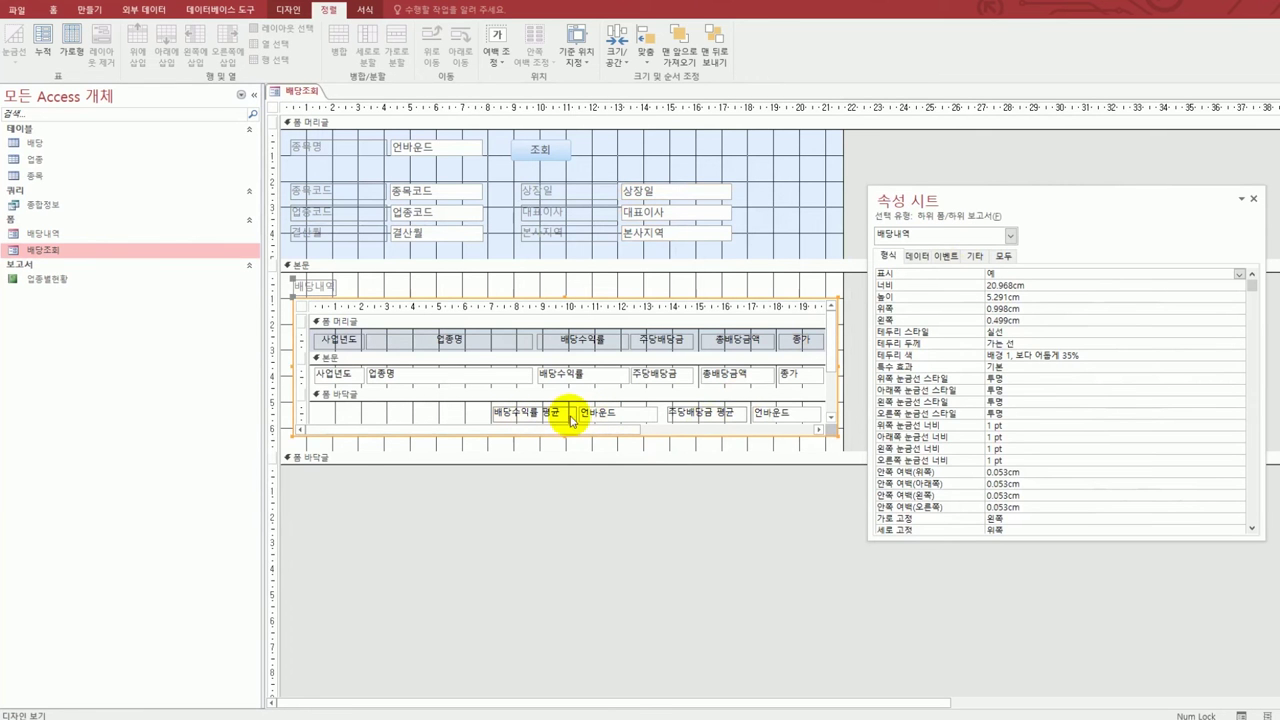
left_click(640, 415)
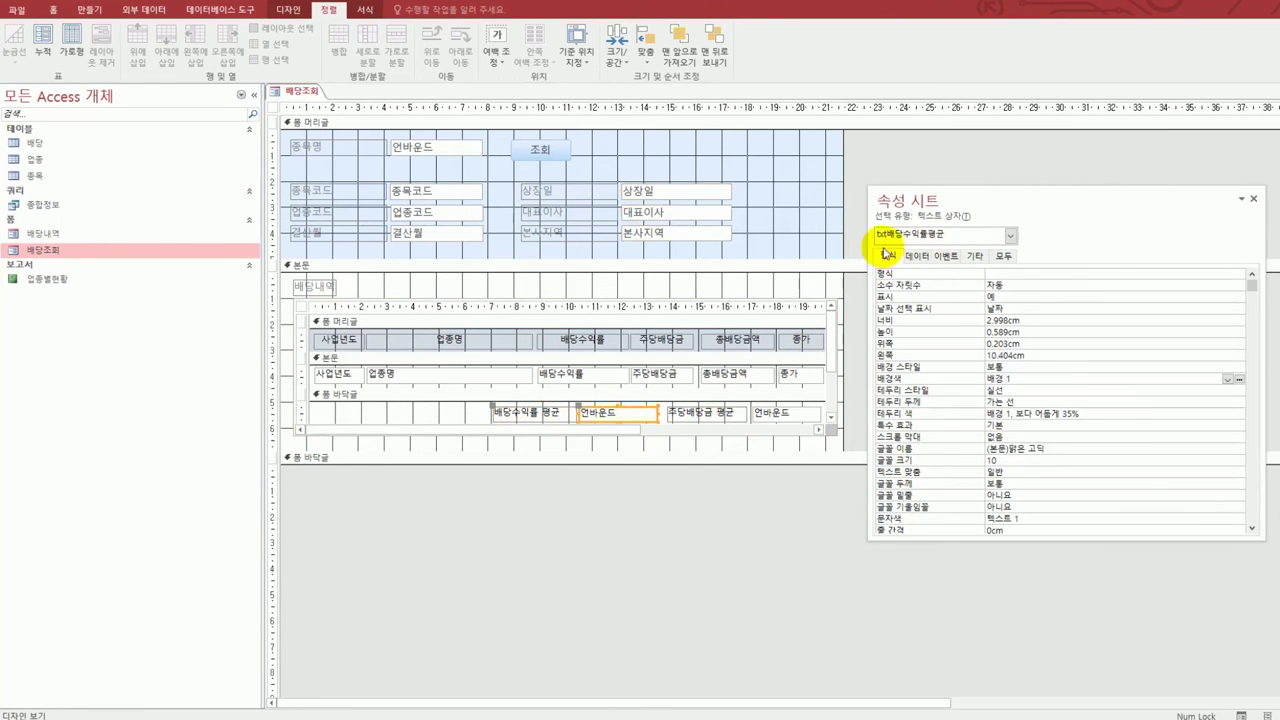
left_click(784, 422)
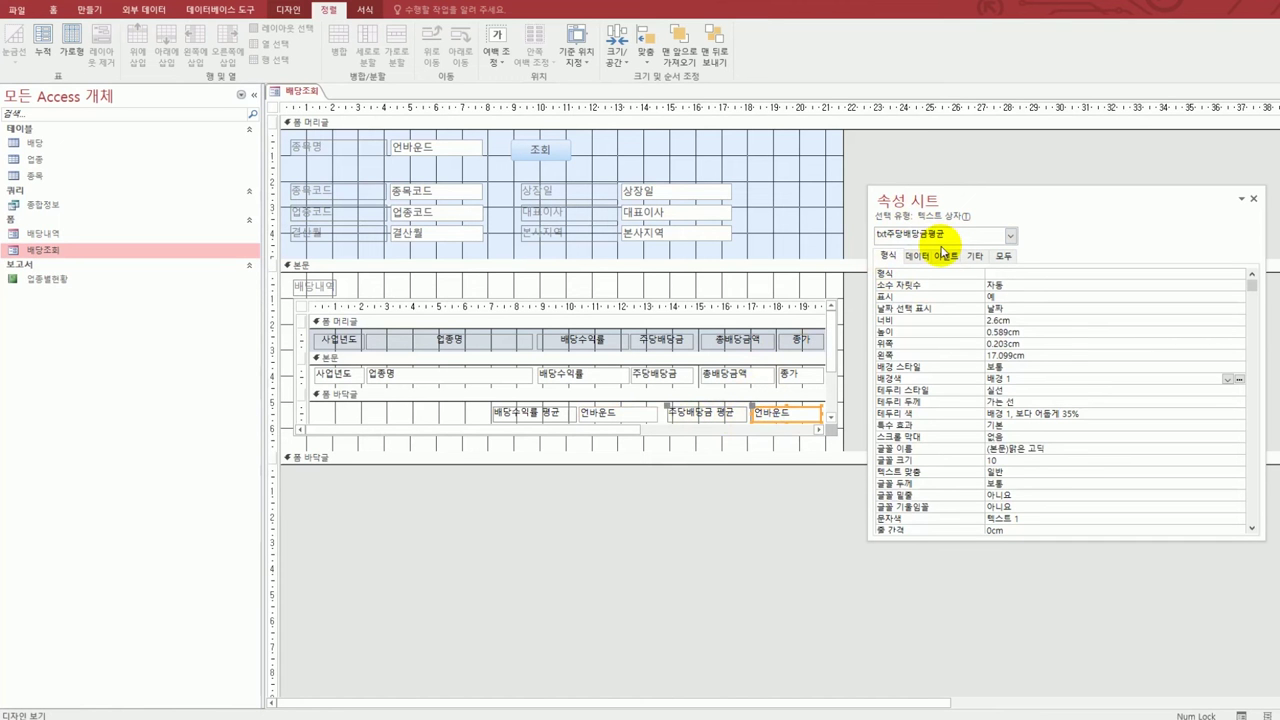
left_click(613, 413)
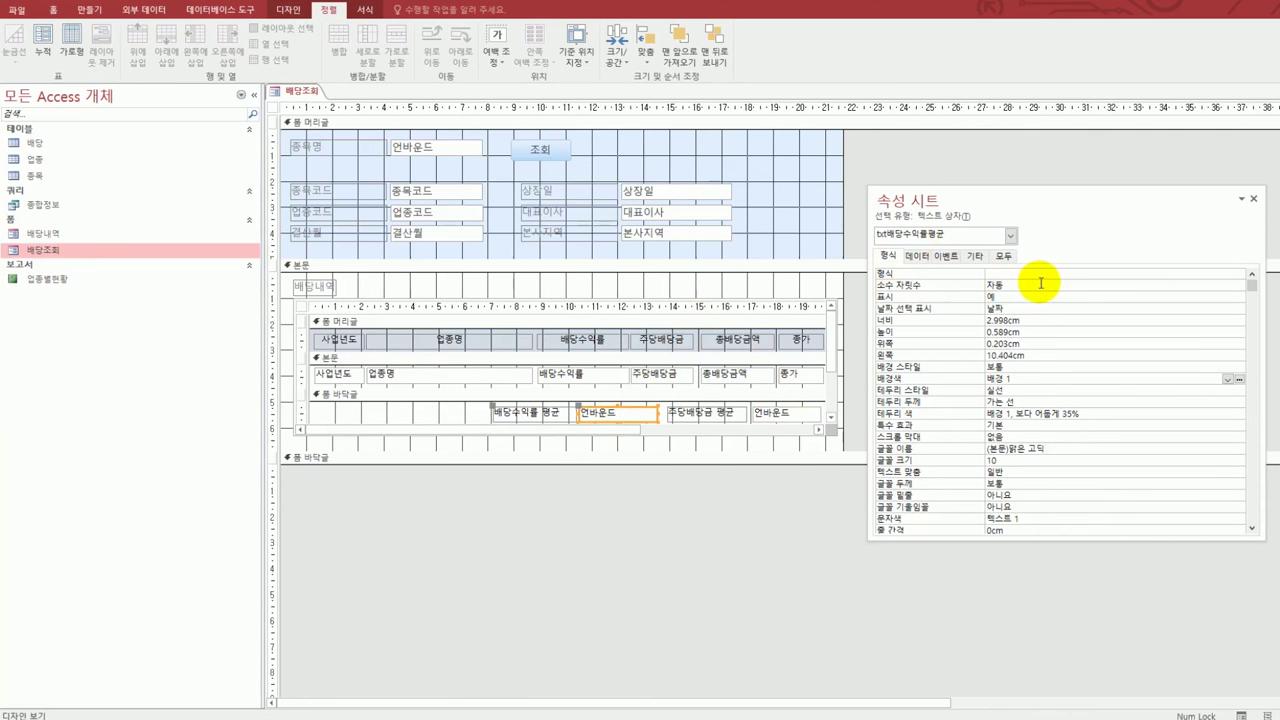
left_click(918, 256)
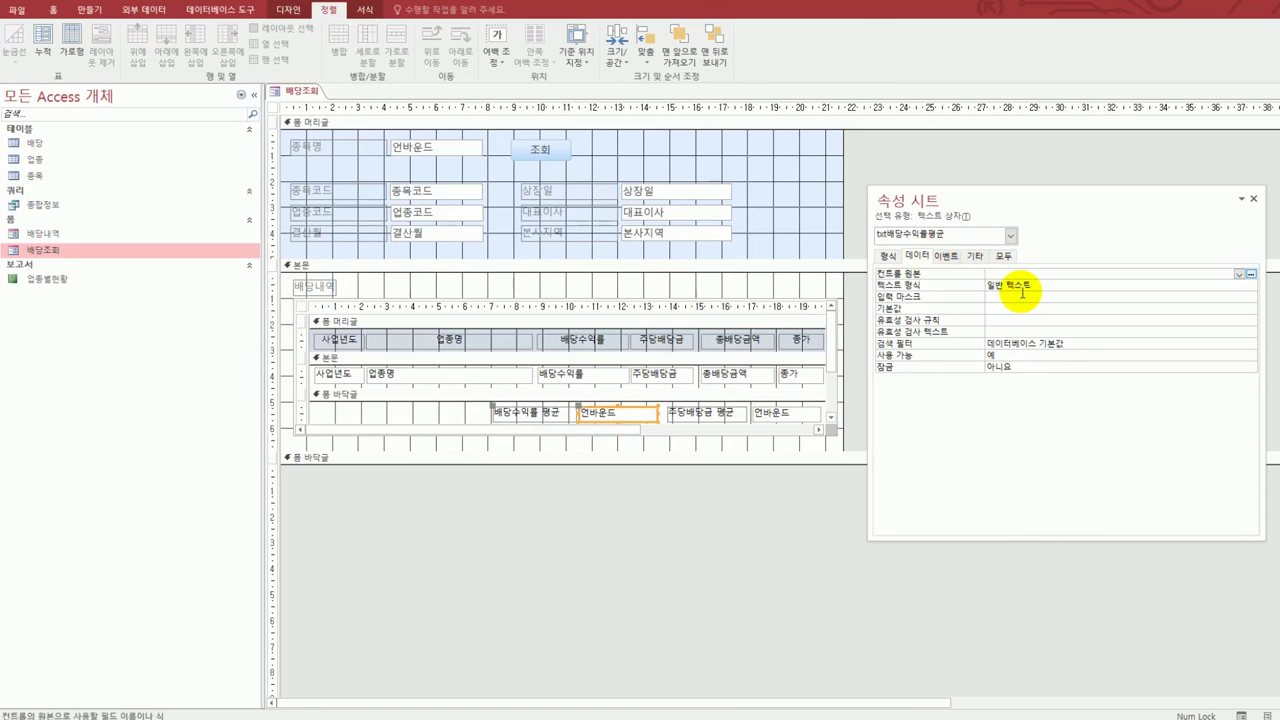
type("=avg(")
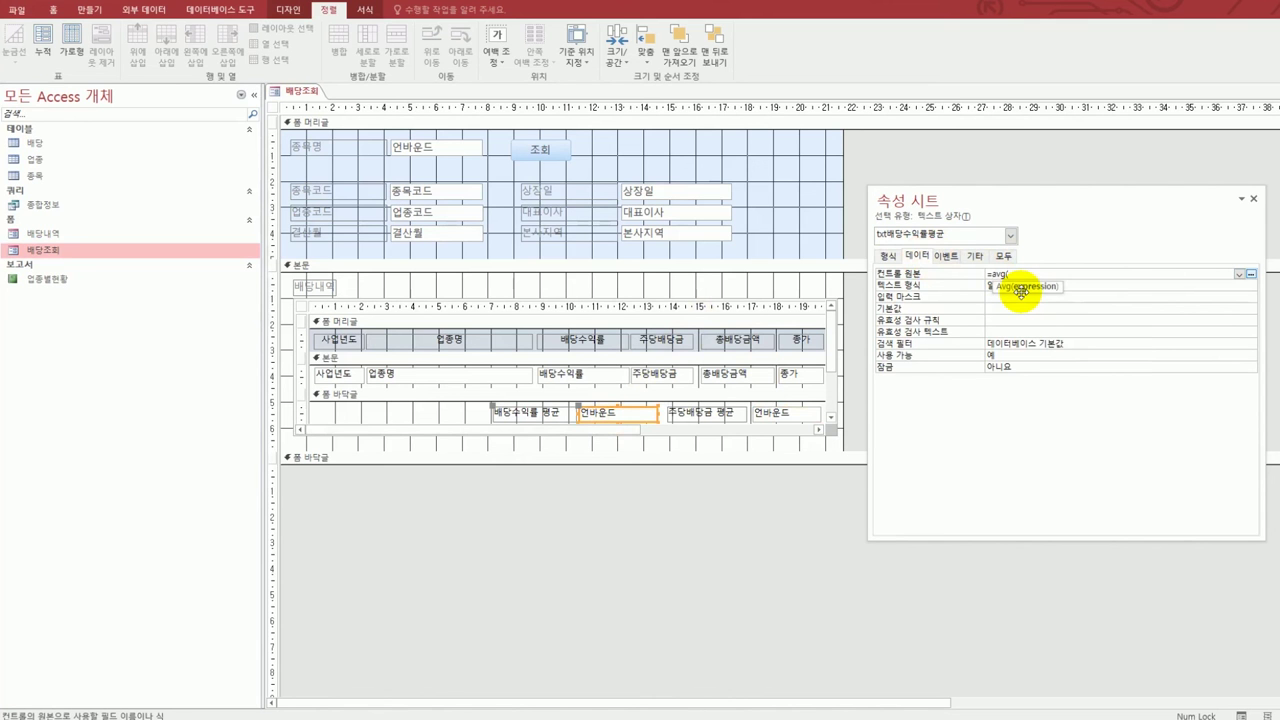
type("배당수익")
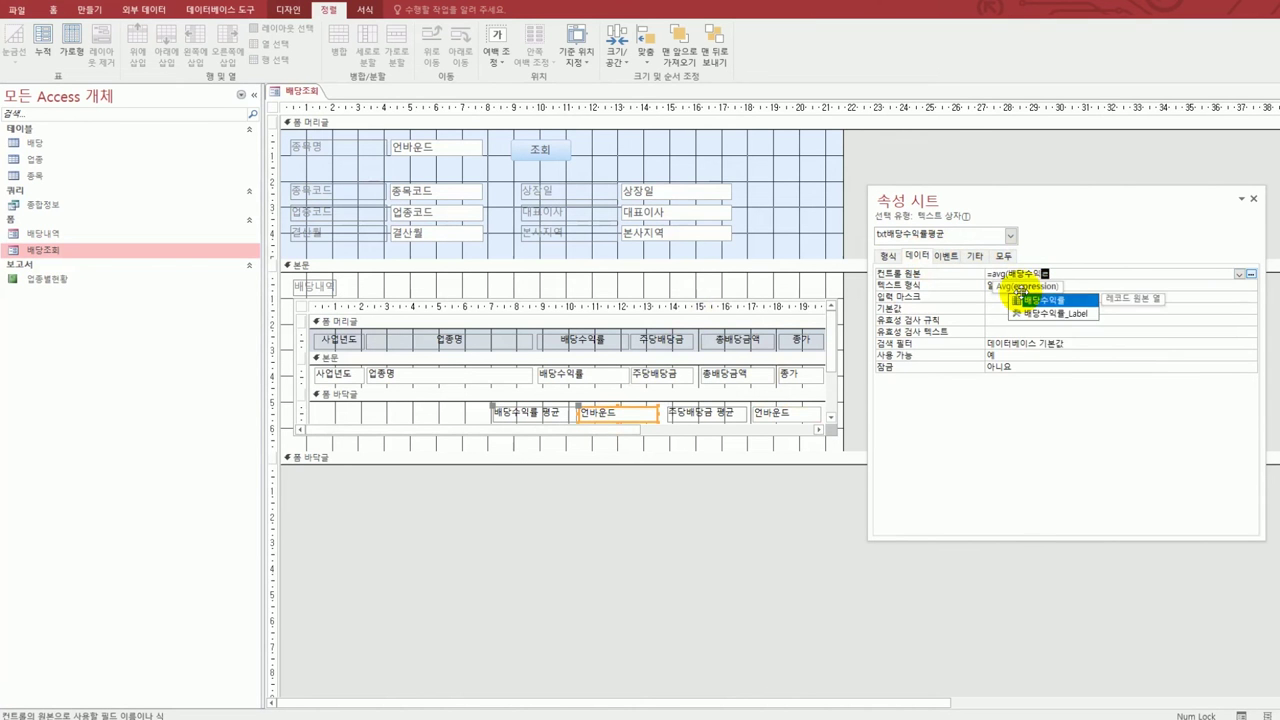
key("Return")
key("Return")
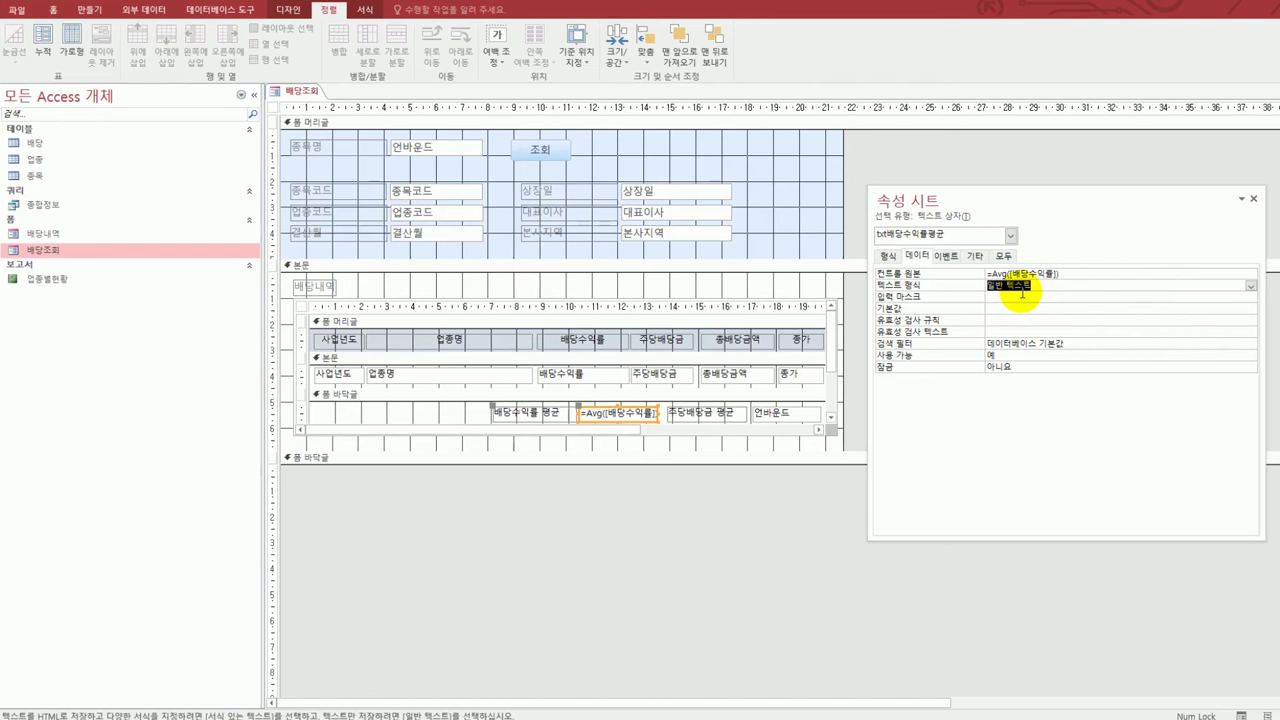
- Format txt배당수익률평균 as 백분율 with 2 decimal places (소수 자릿수), and show all of its properties together
left_click(889, 256)
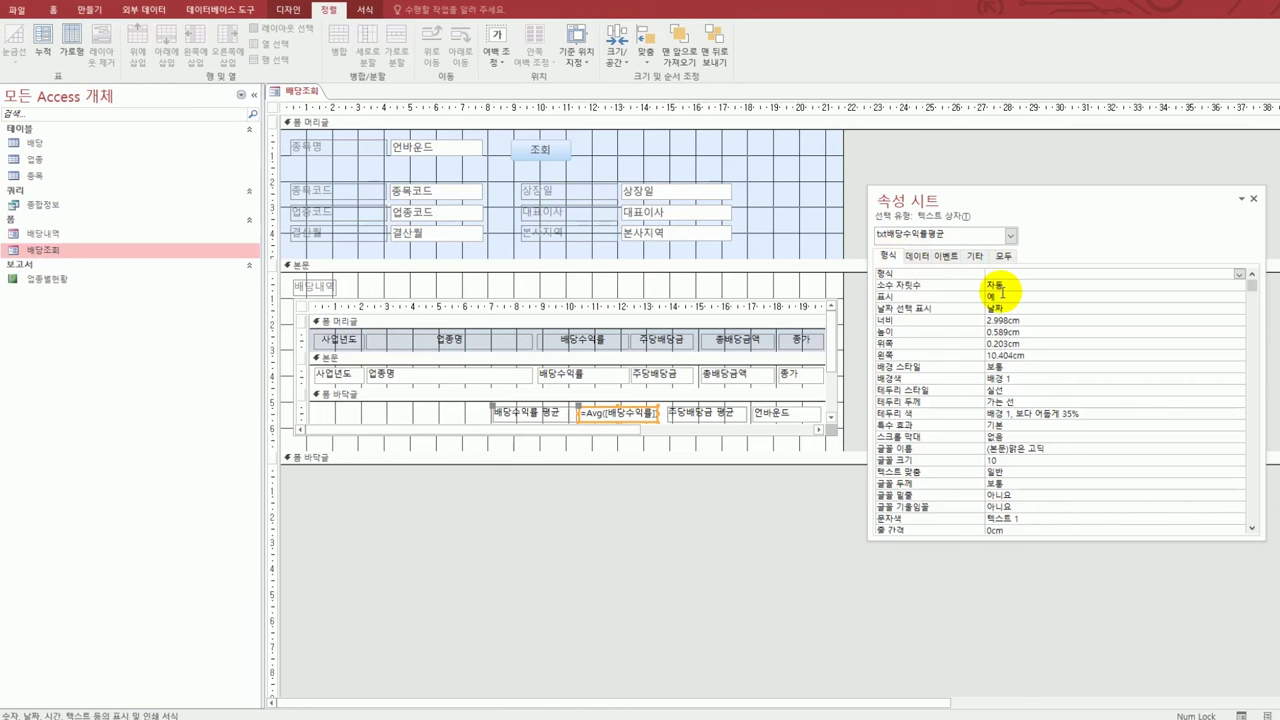
left_click(1238, 277)
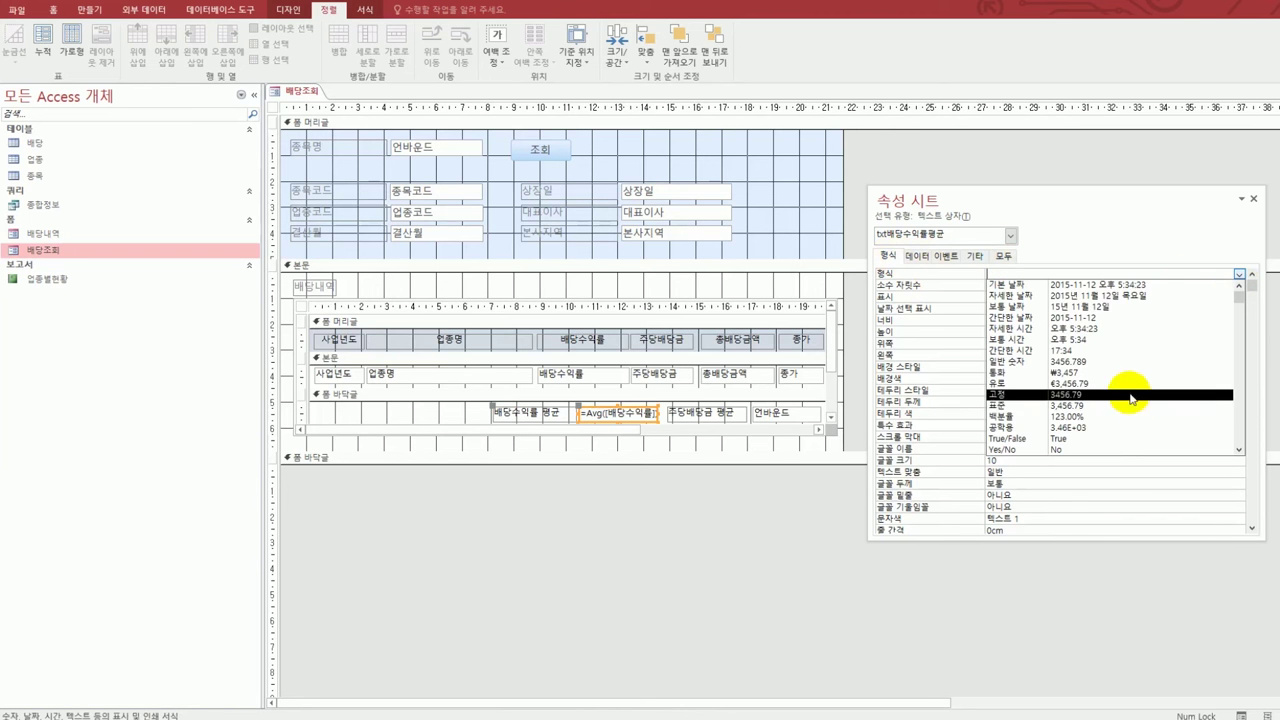
left_click(1125, 418)
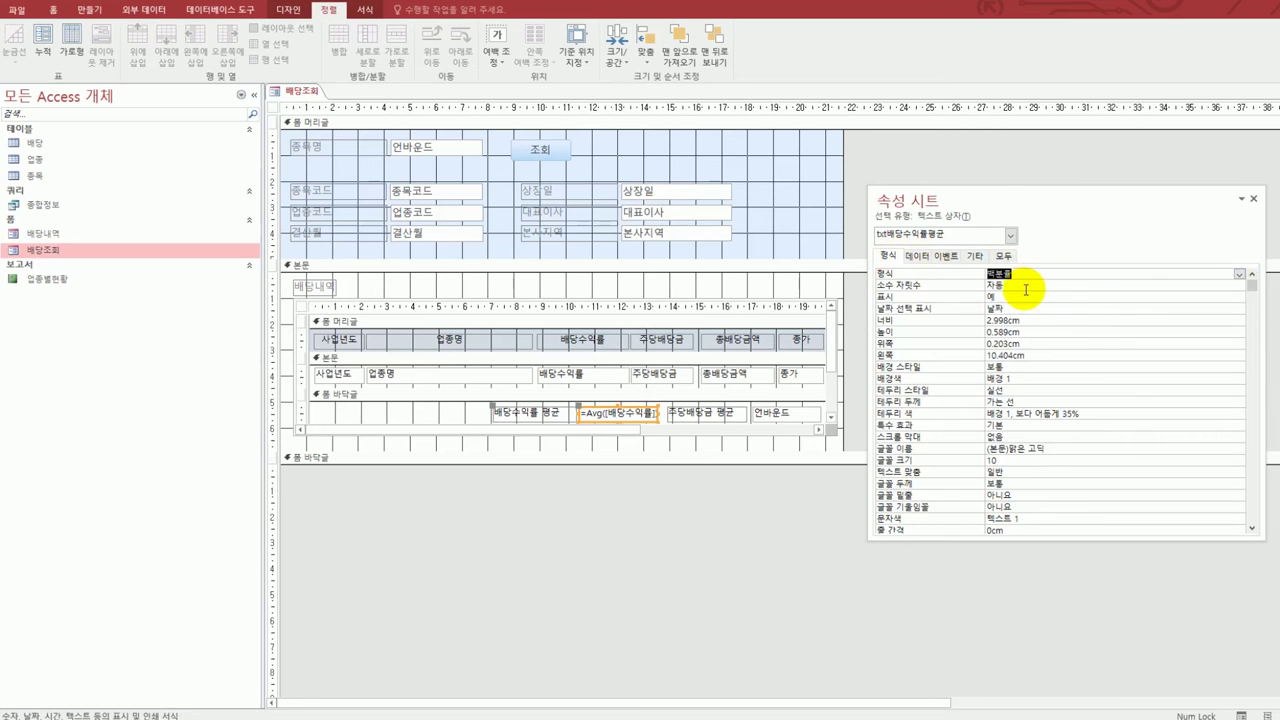
left_click(960, 289)
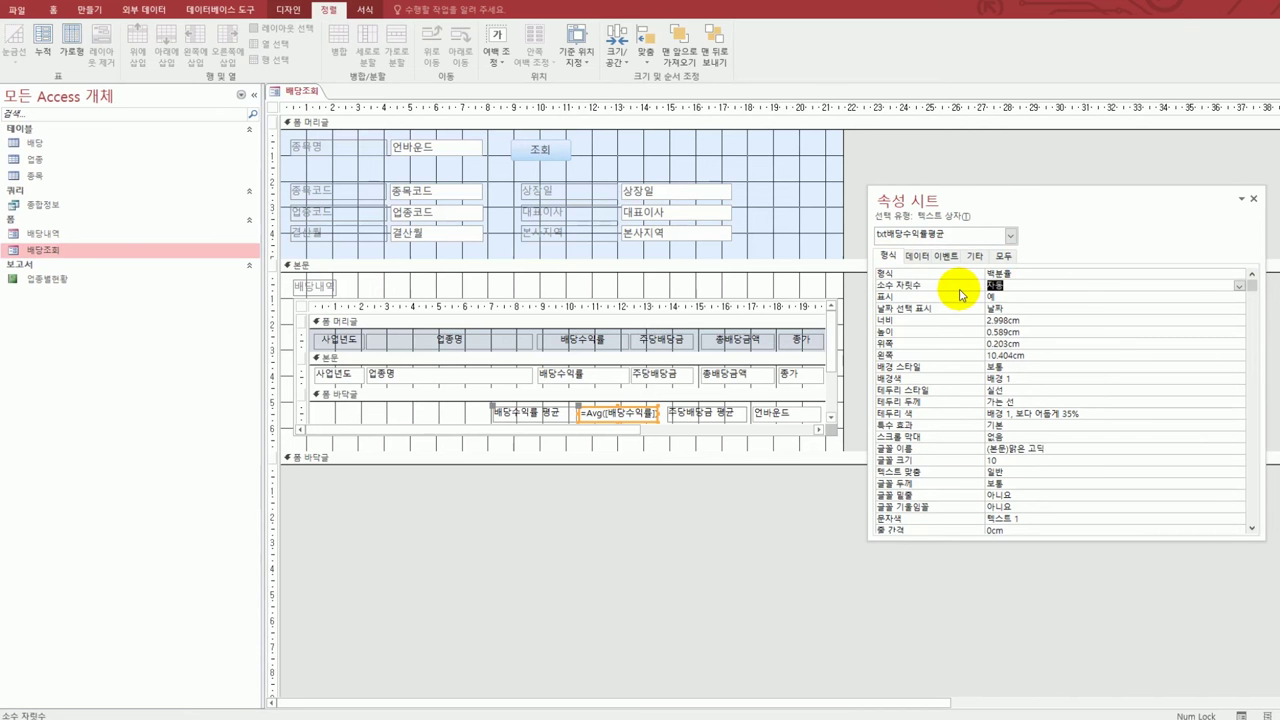
type("2")
left_click(914, 255)
left_click(894, 257)
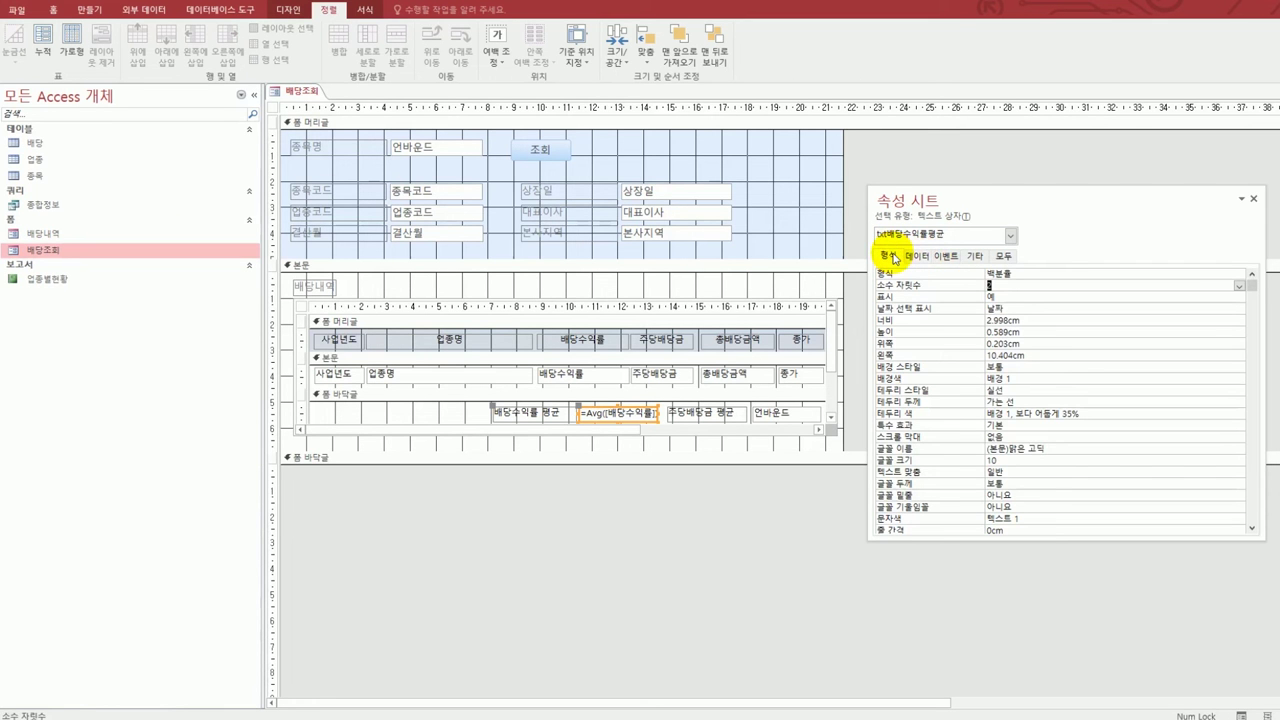
left_click(1004, 255)
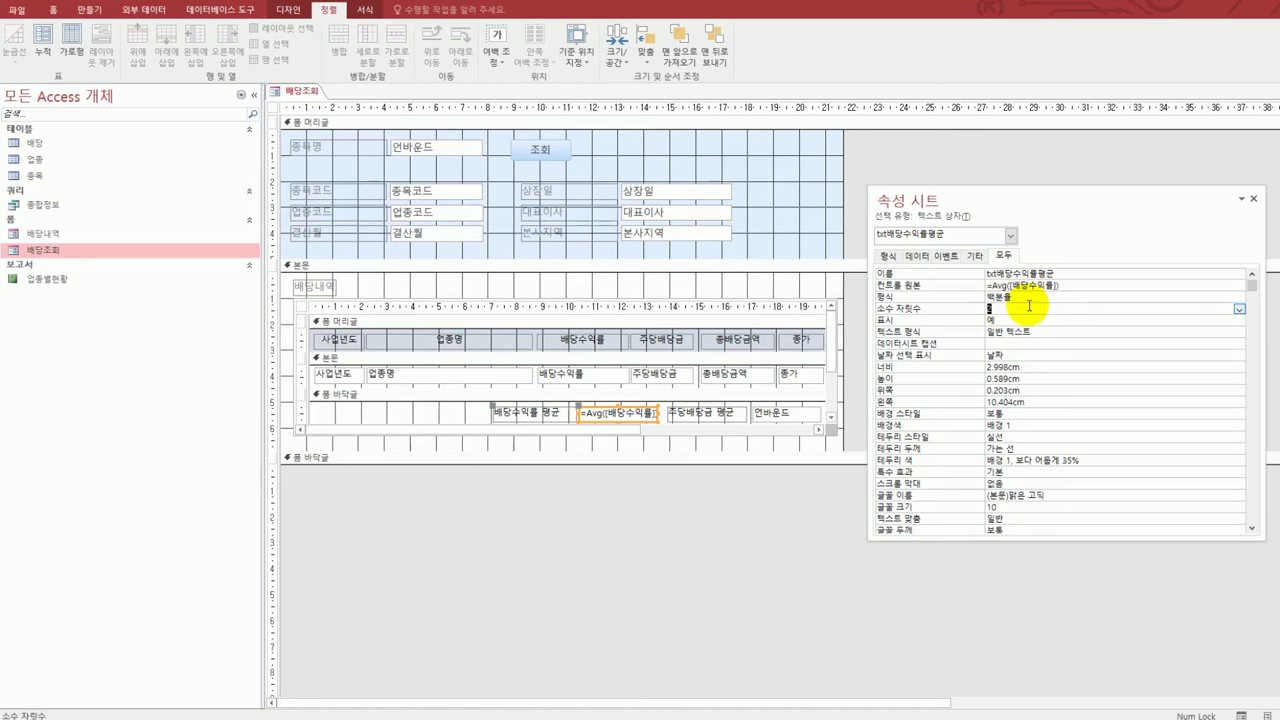
- Set the control source (컨트롤 원본) of txt주당배당금평균 in the subform's footer to =Avg([주당배당금])
left_click(777, 415)
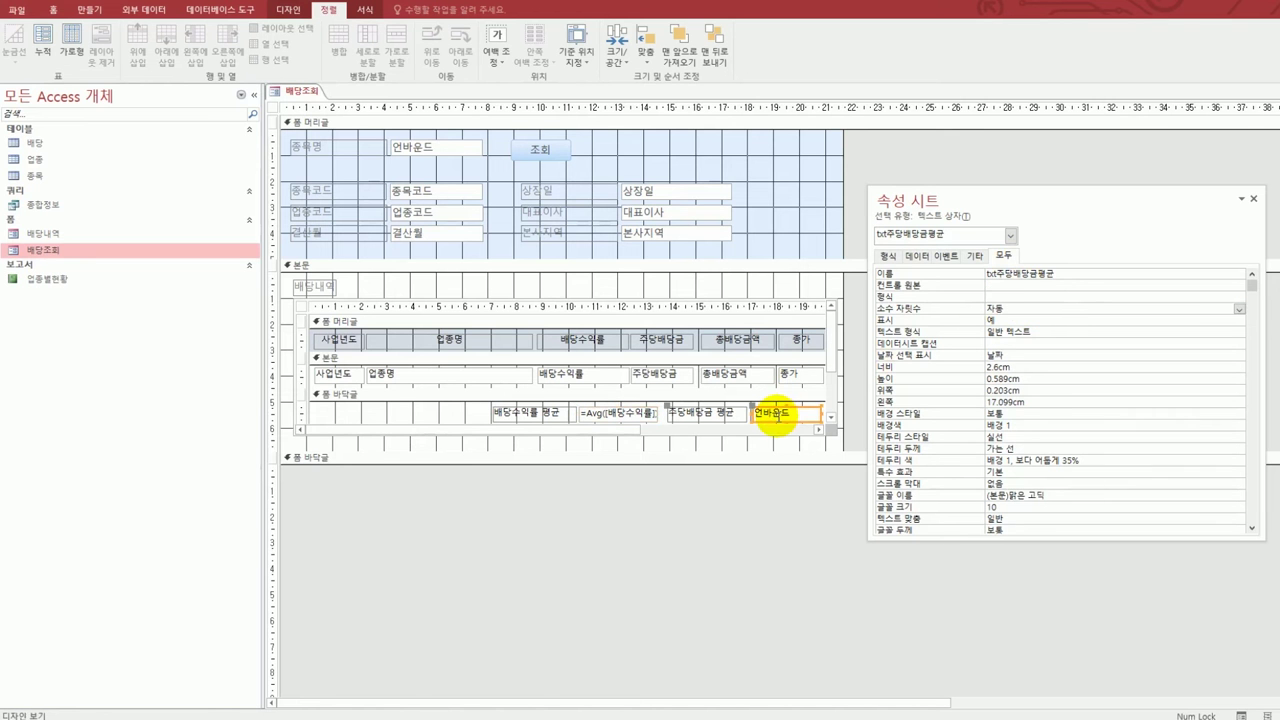
left_click(1025, 288)
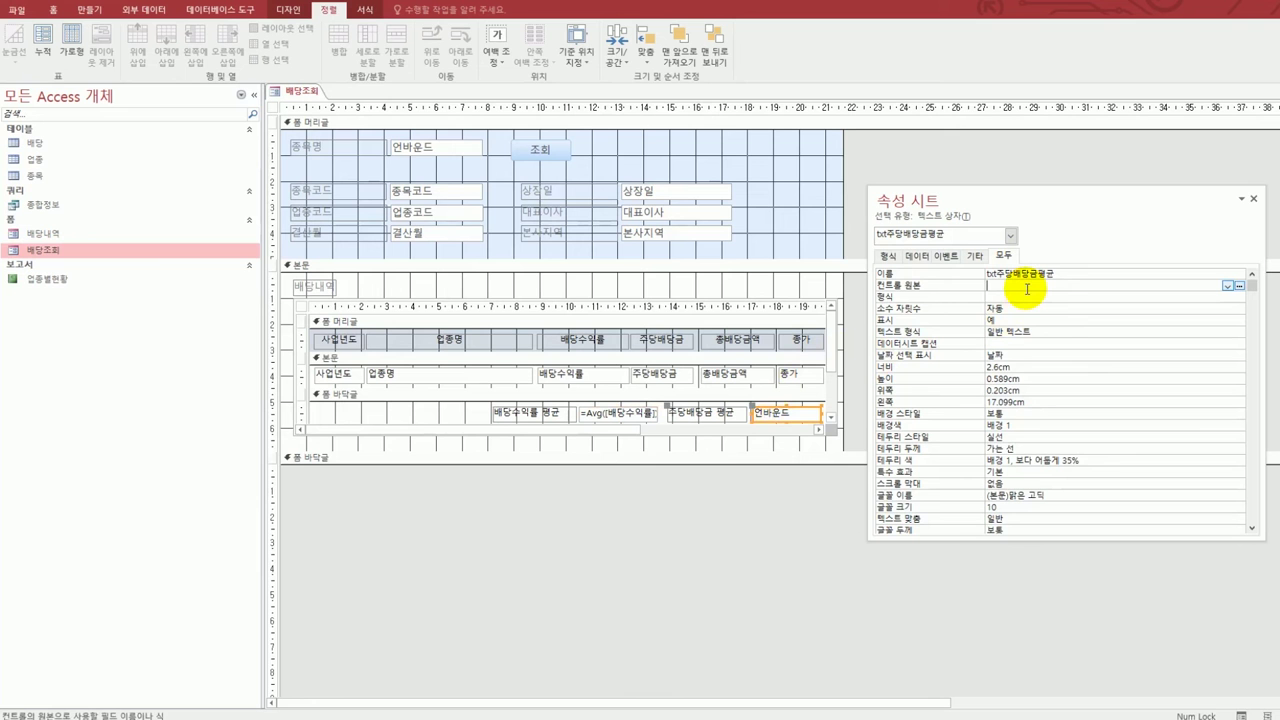
type("=avg(")
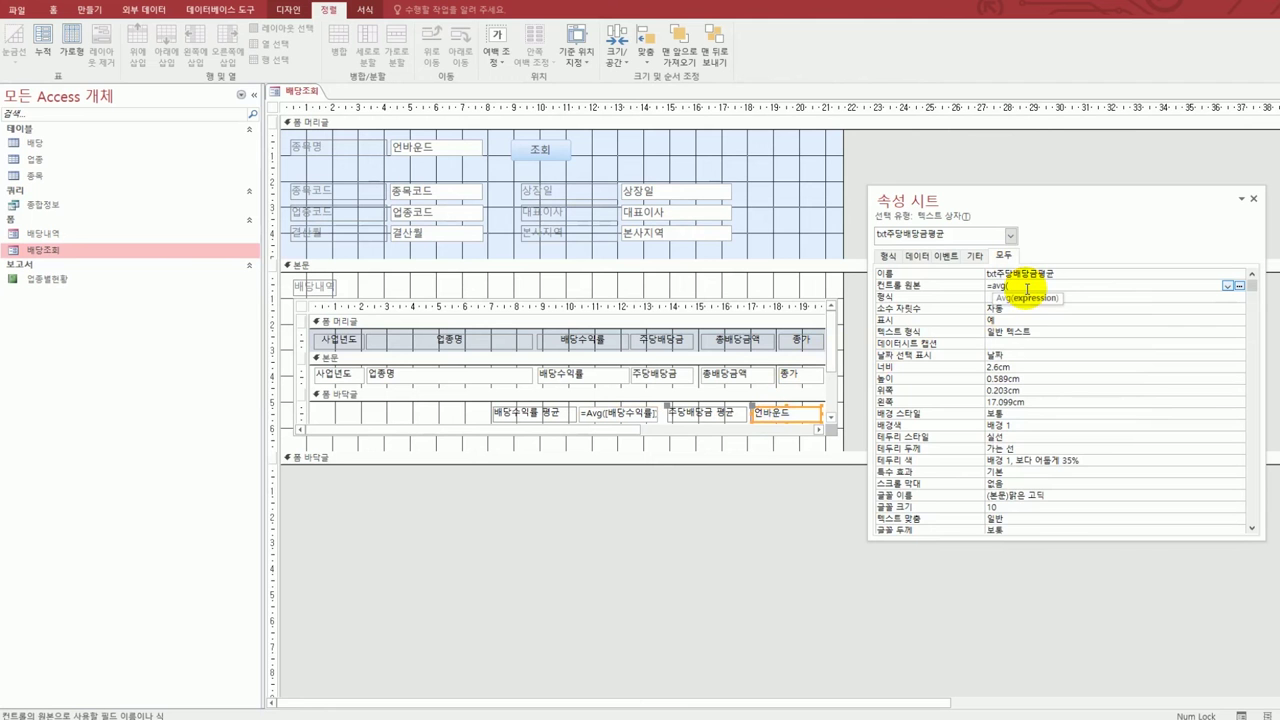
type("주당배당금)")
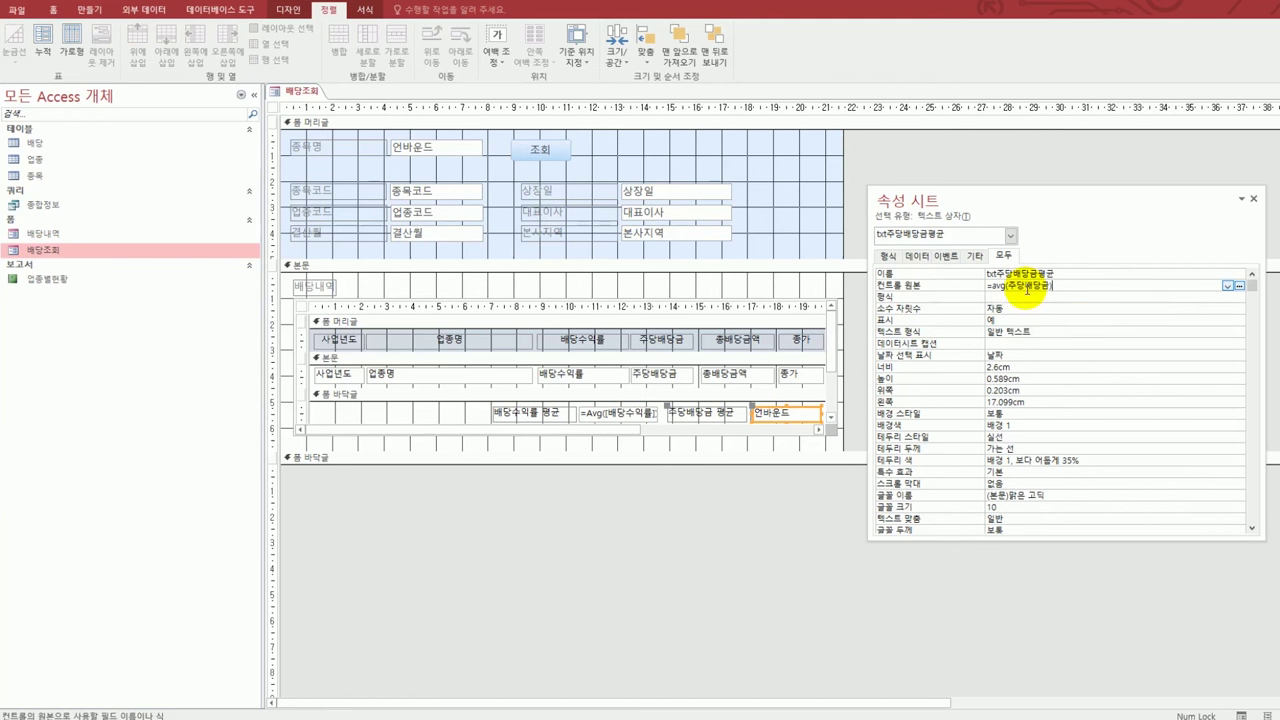
key("Return")
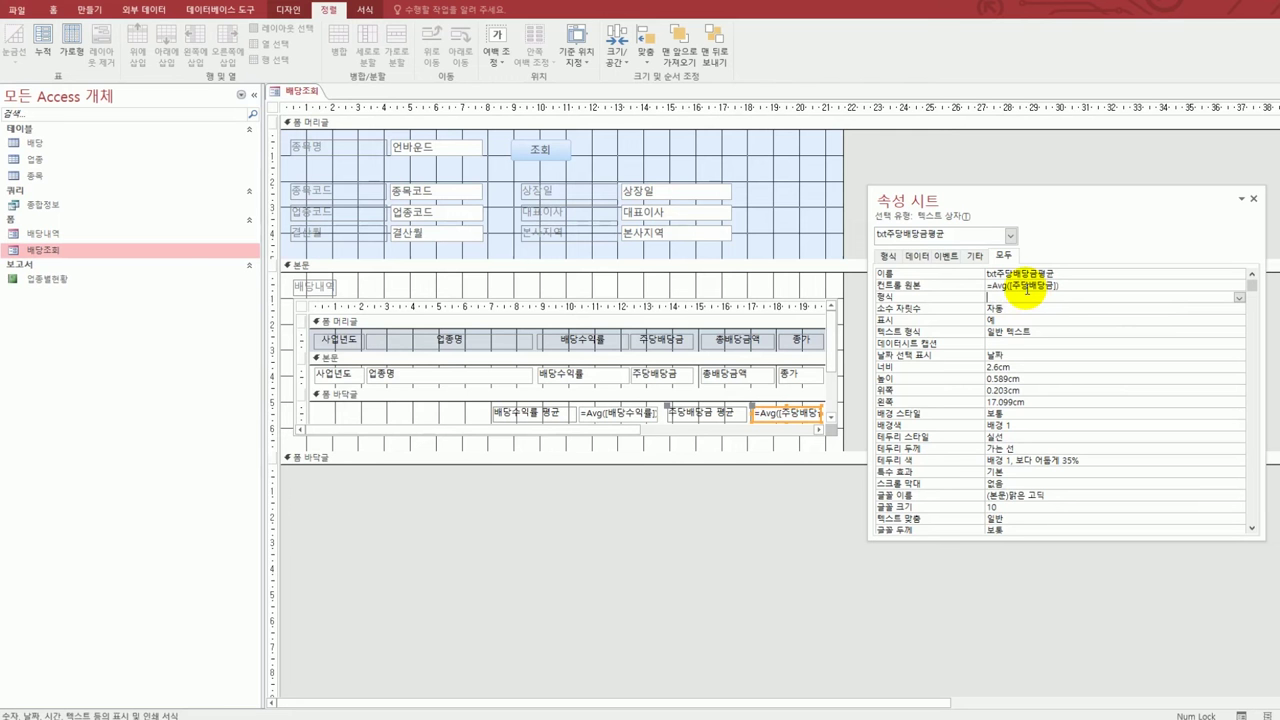
- Read the exam sheet's conditional formatting task for 배당내역, and close the 배당조회 form design
key("alt+Tab")
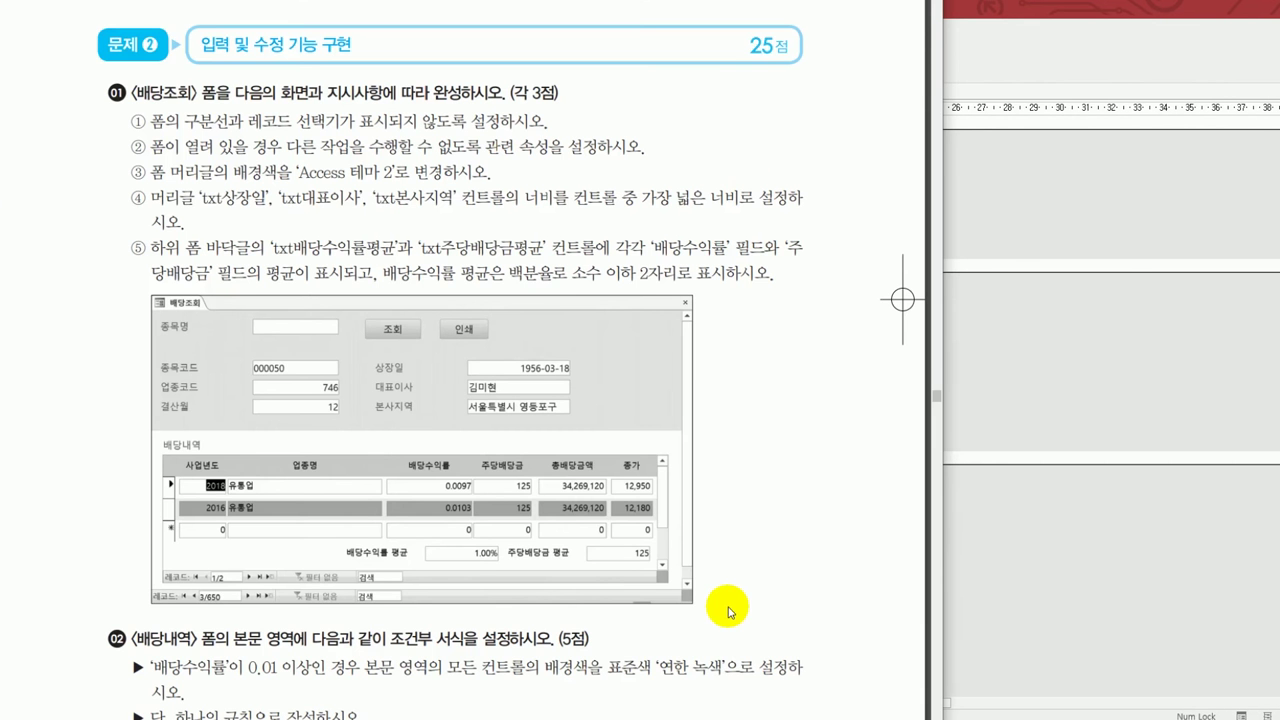
scroll(728, 612, "down", 3)
scroll(728, 612, "up", 1)
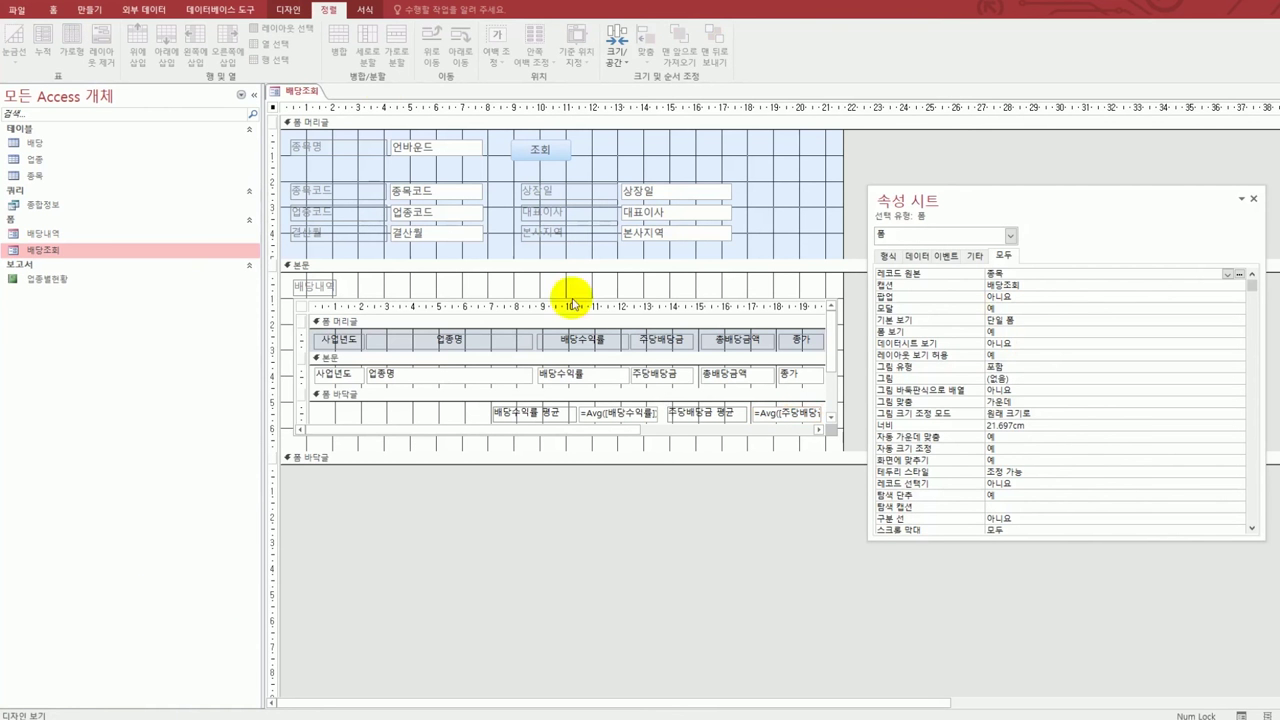
left_click(1115, 166)
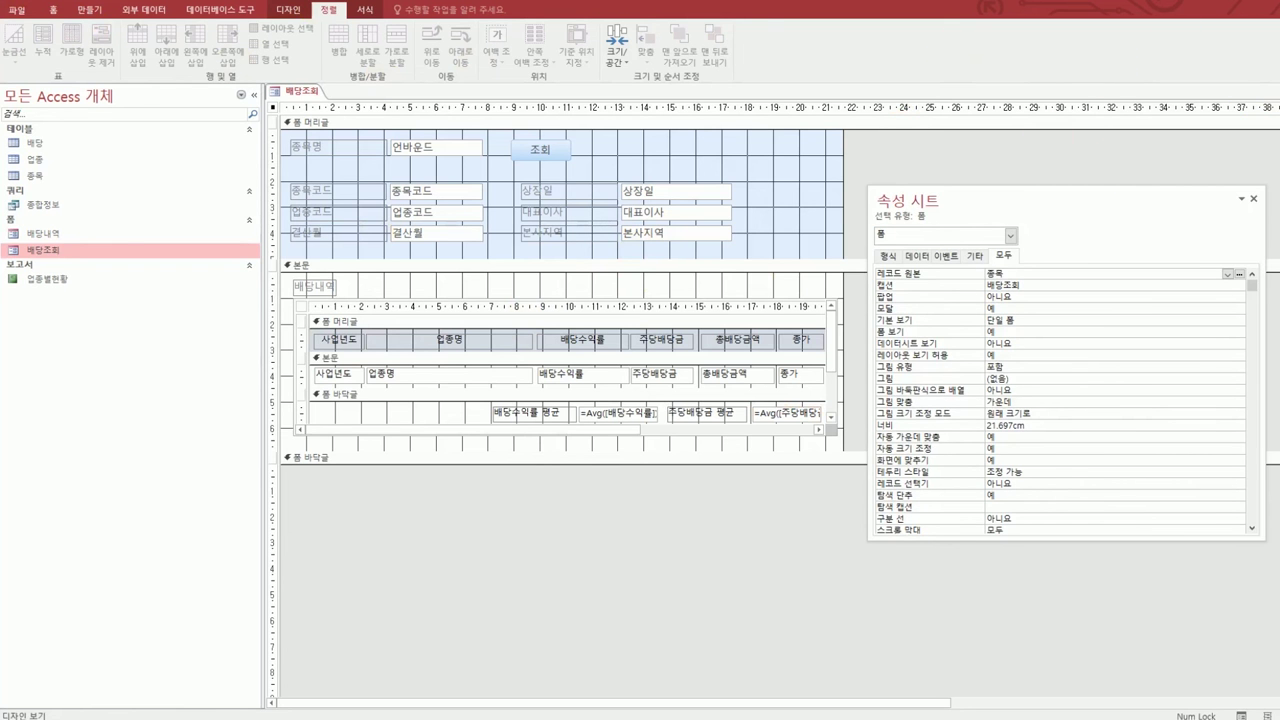
left_click(1273, 91)
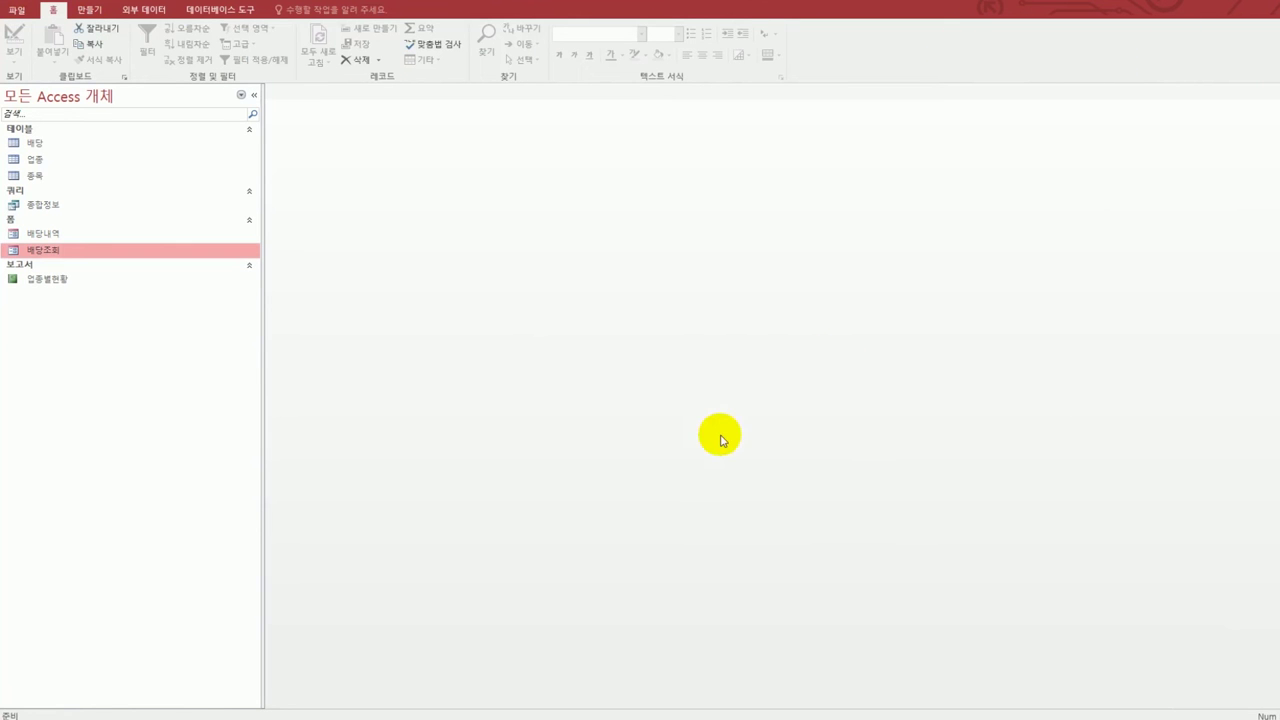
- Open the 배당내역 form in design view (디자인 보기) and select all controls in its detail section (본문)
left_click(40, 236)
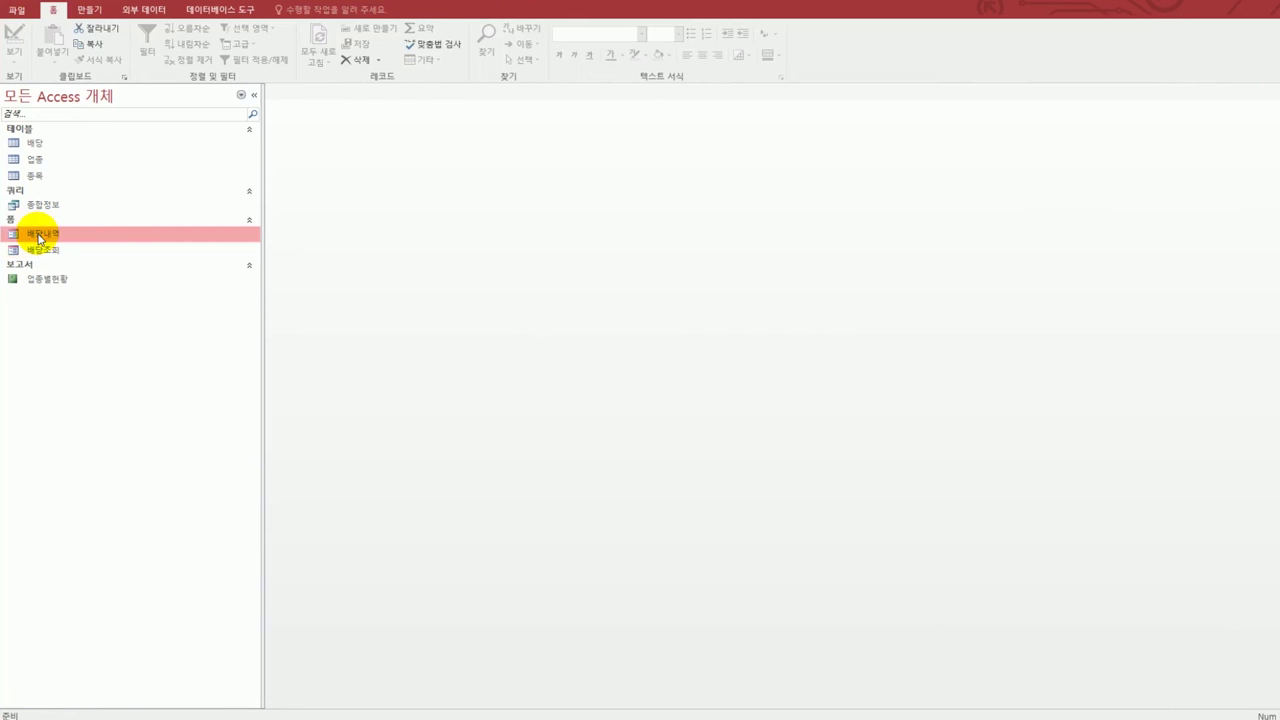
right_click(40, 236)
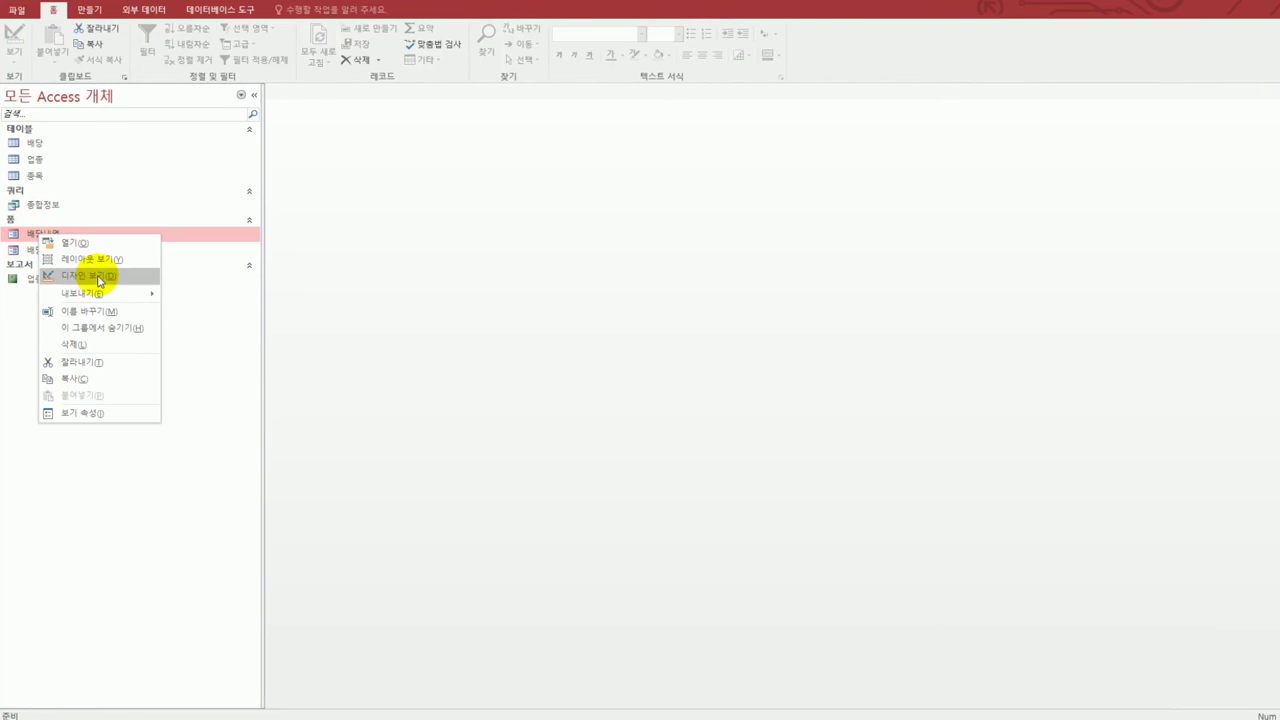
left_click(97, 276)
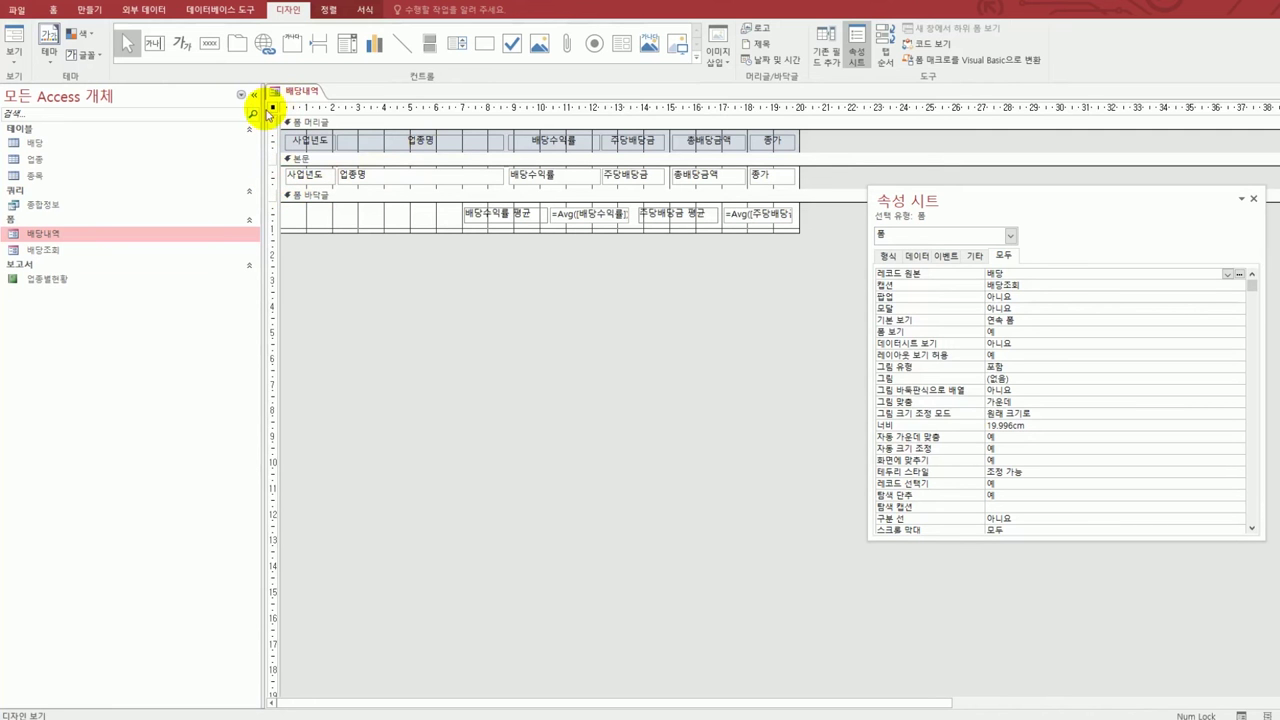
left_click(273, 175)
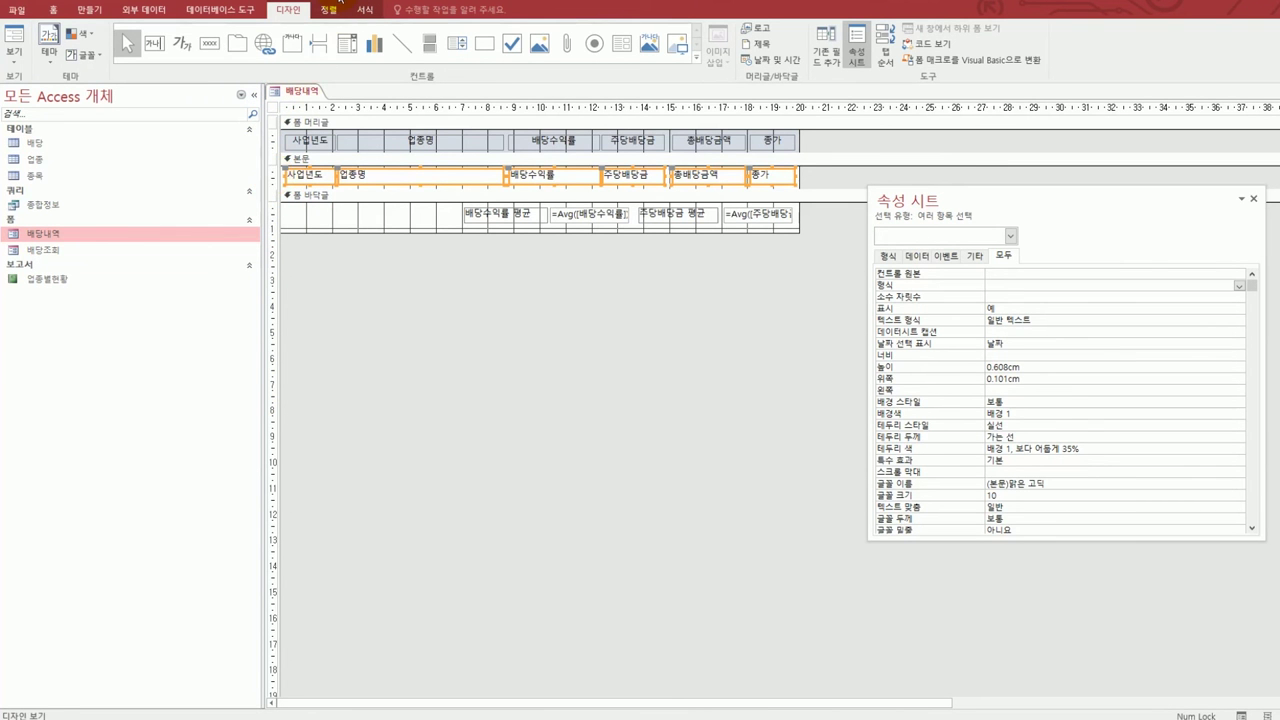
- Create a conditional formatting rule for the selected detail controls, using an expression (식이) of [배당수익률]>=0.01
left_click(362, 10)
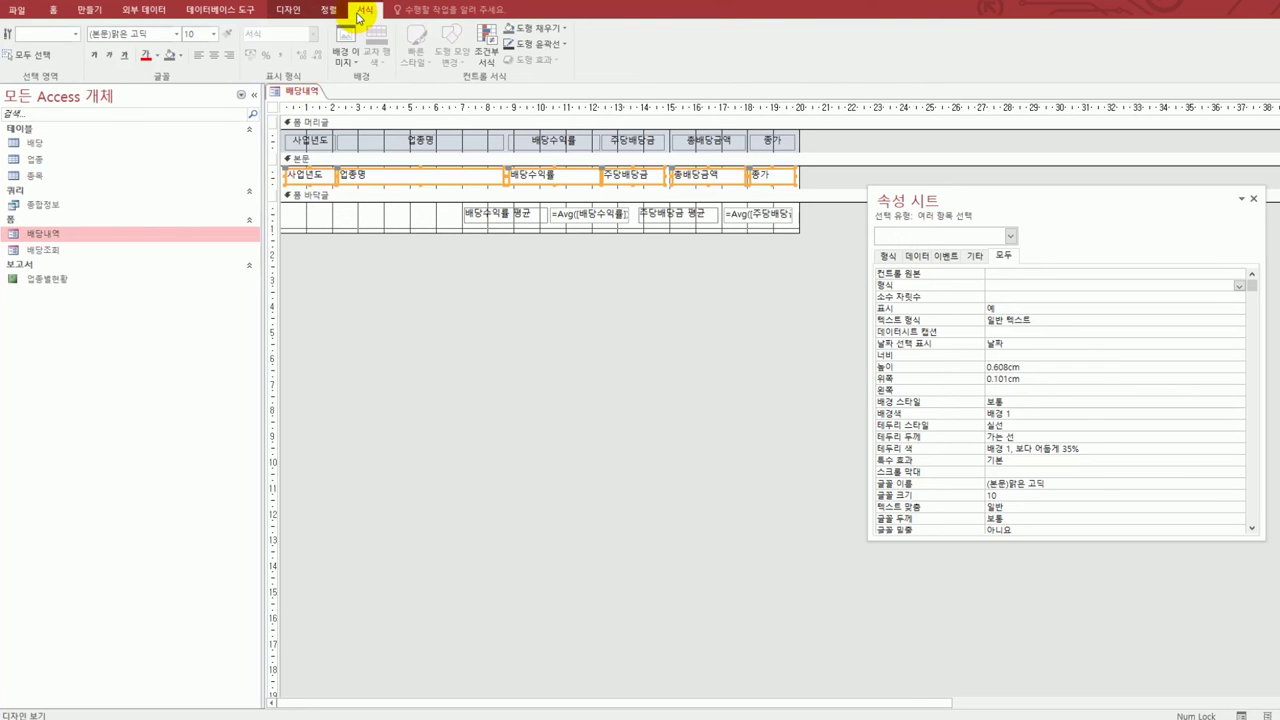
left_click(488, 58)
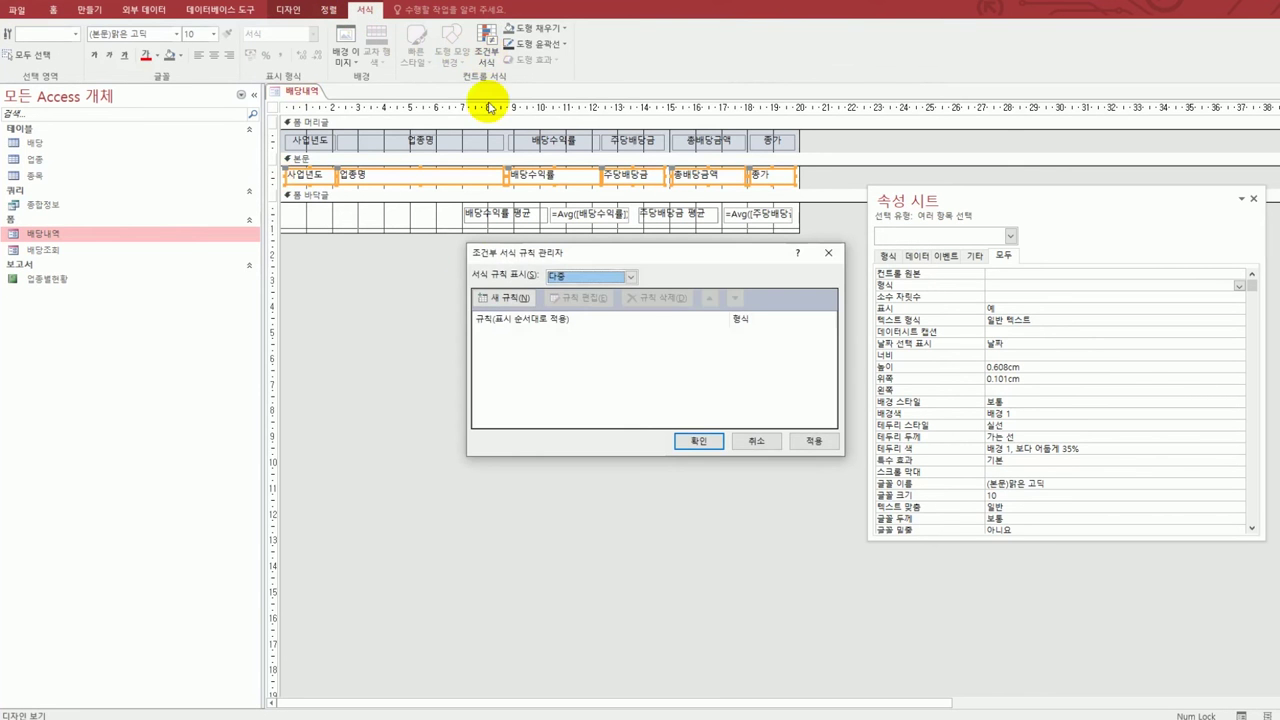
left_click(479, 299)
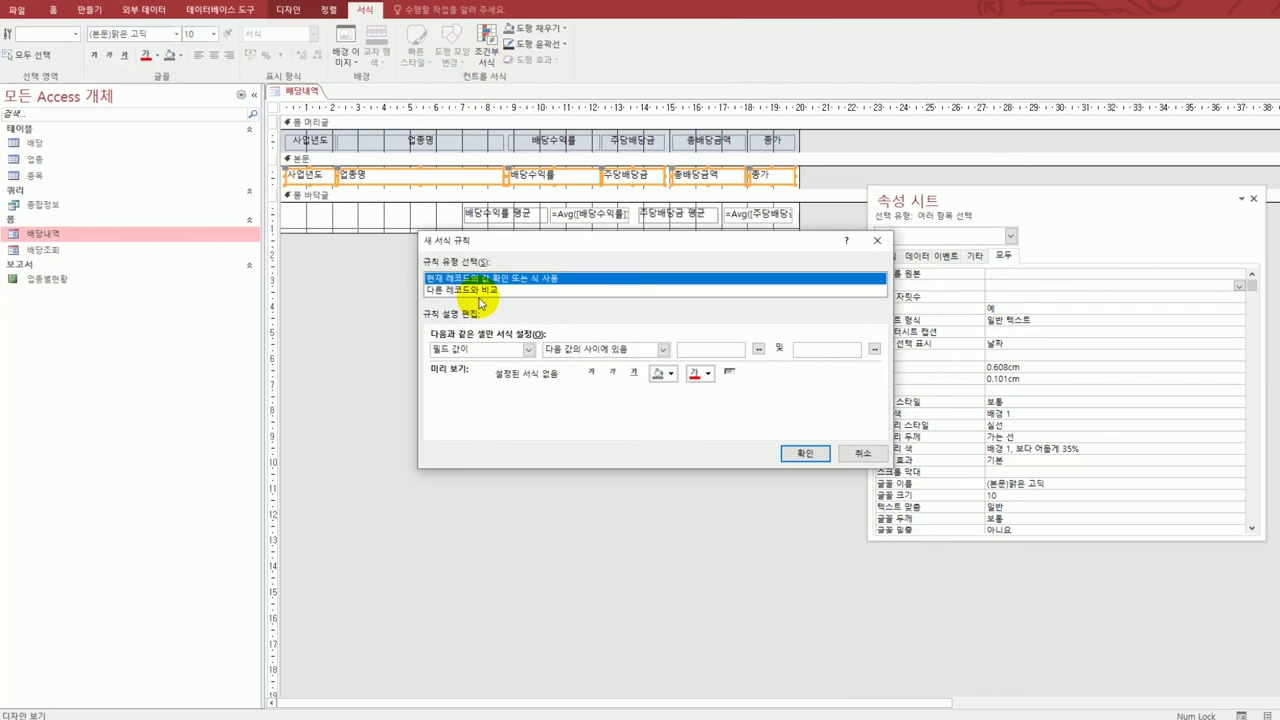
left_click(502, 351)
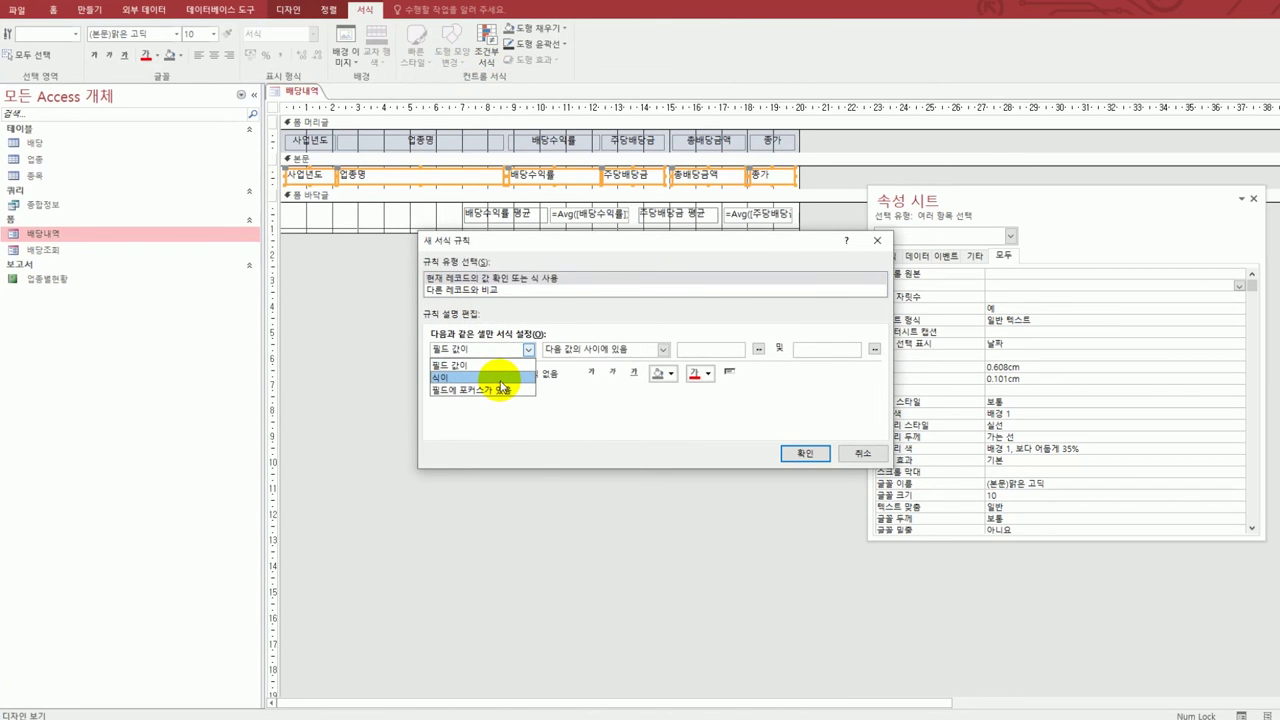
left_click(500, 378)
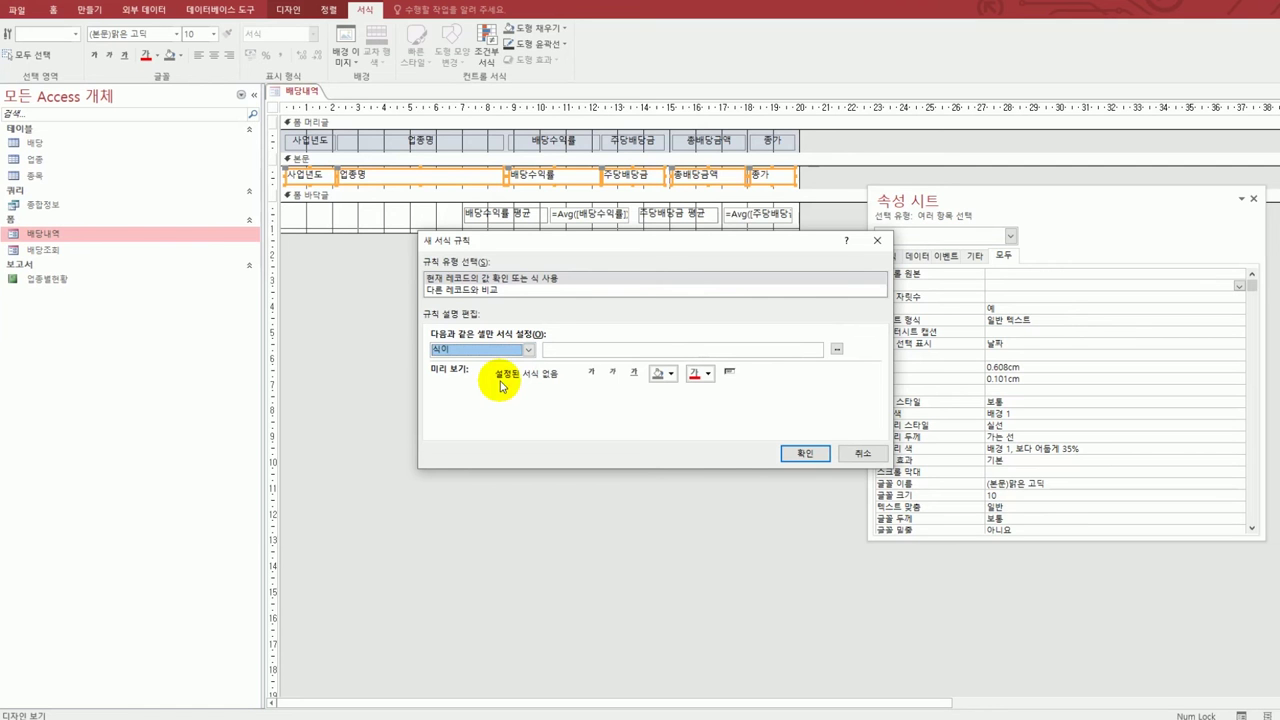
left_click(580, 353)
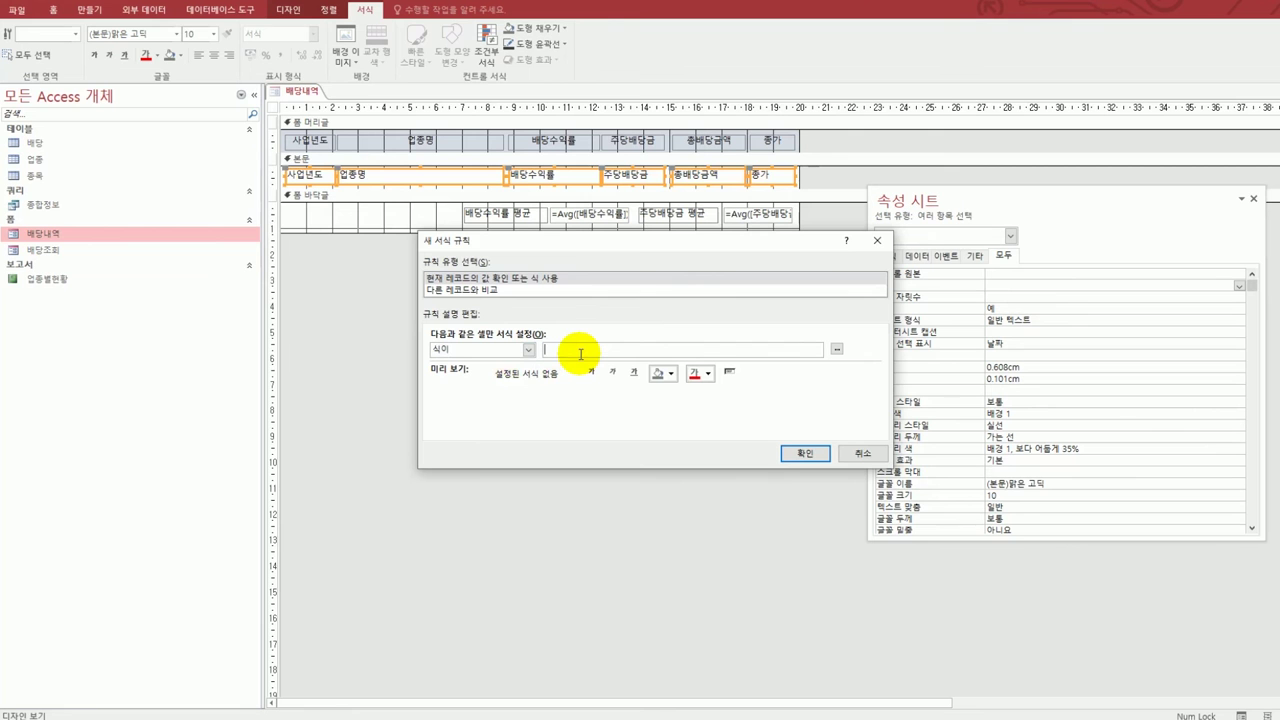
type("[배당수익률]>=0.01")
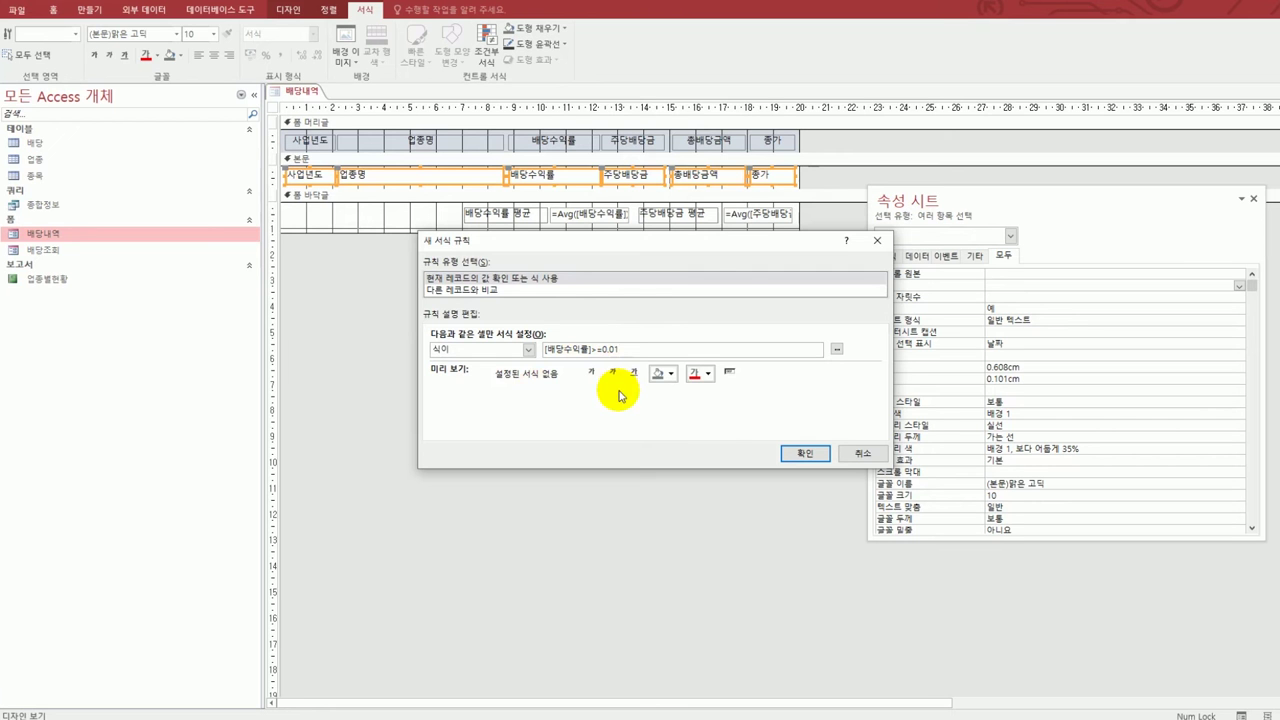
- Give the rule the standard light green (연한 녹색) background colour, apply it, and close the 배당내역 form
left_click(669, 376)
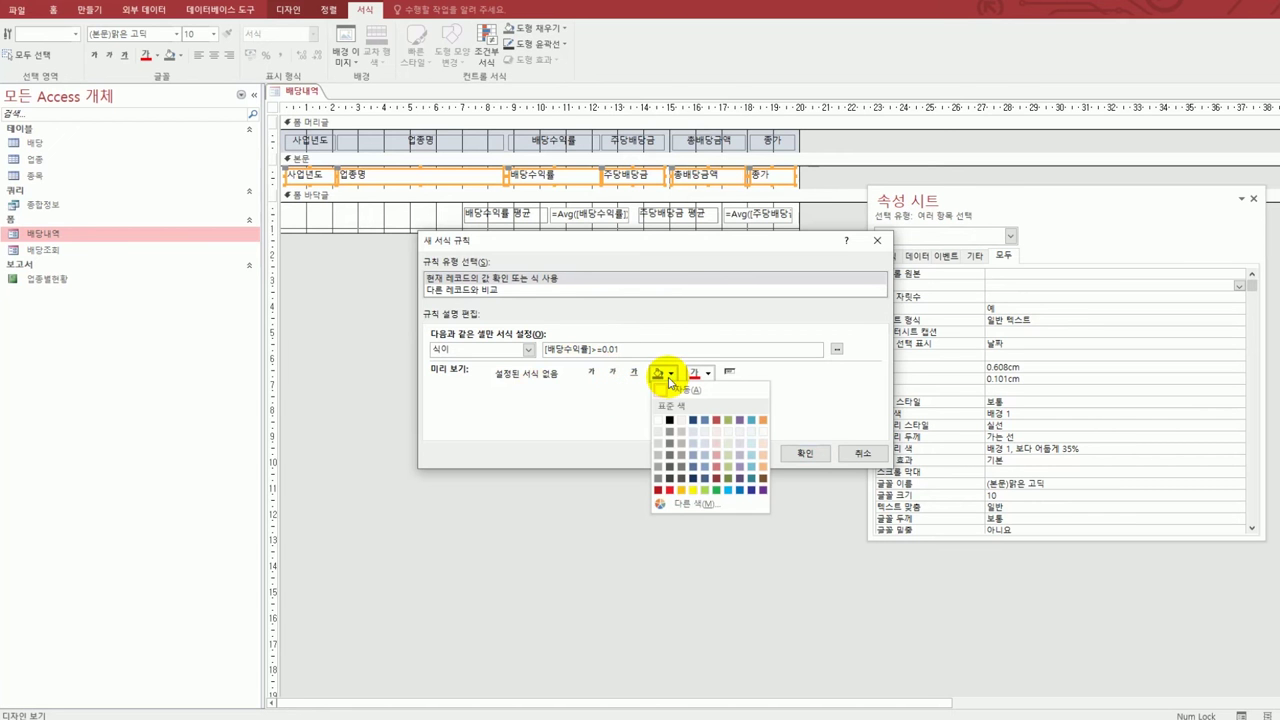
left_click(704, 492)
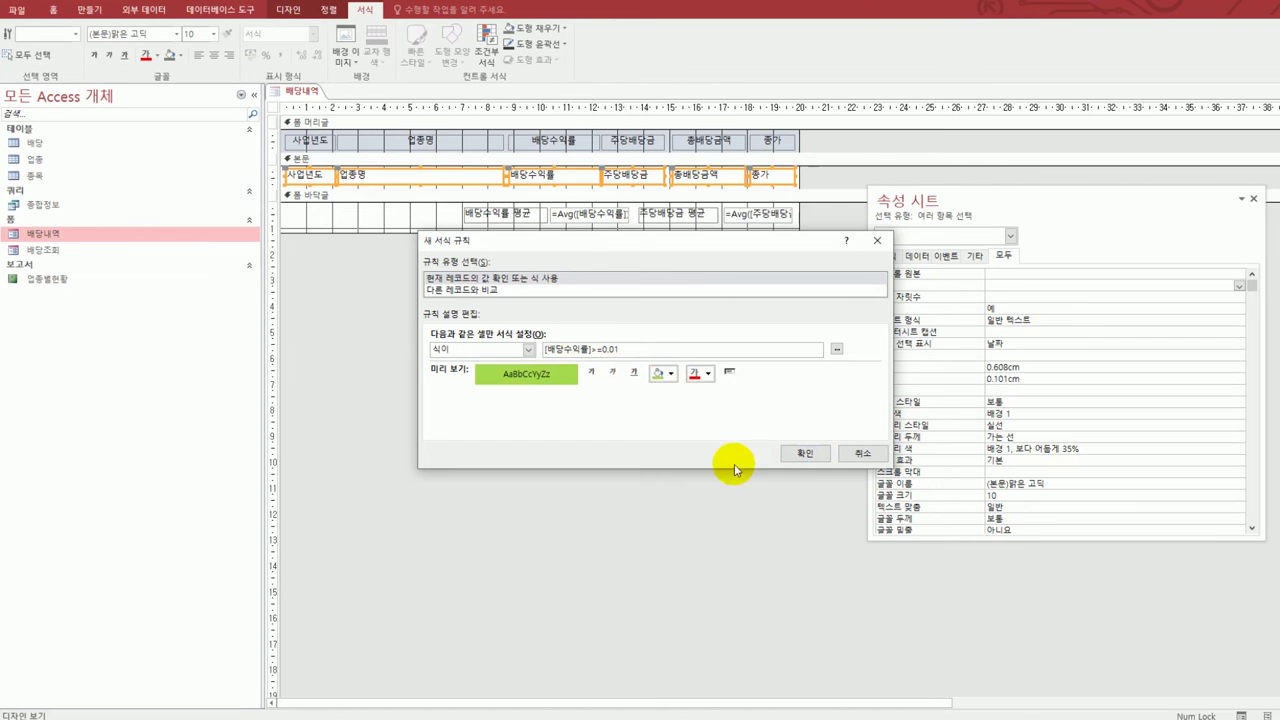
left_click(790, 455)
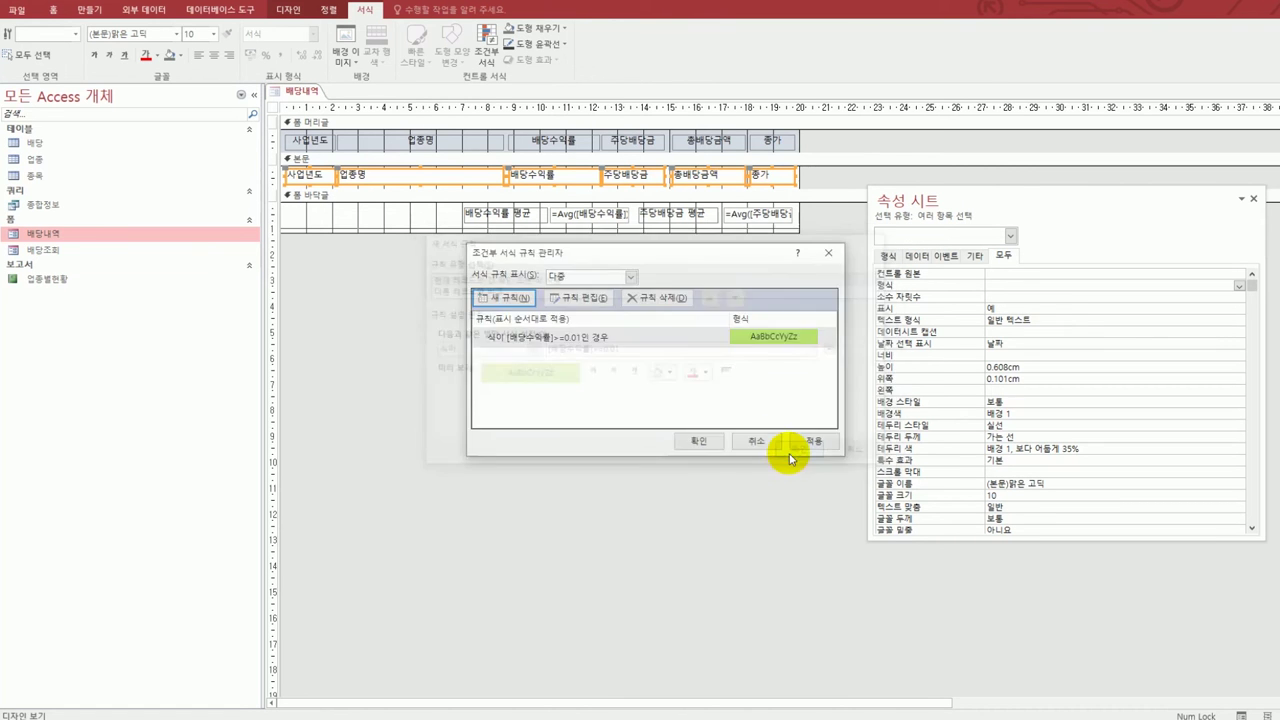
left_click(702, 441)
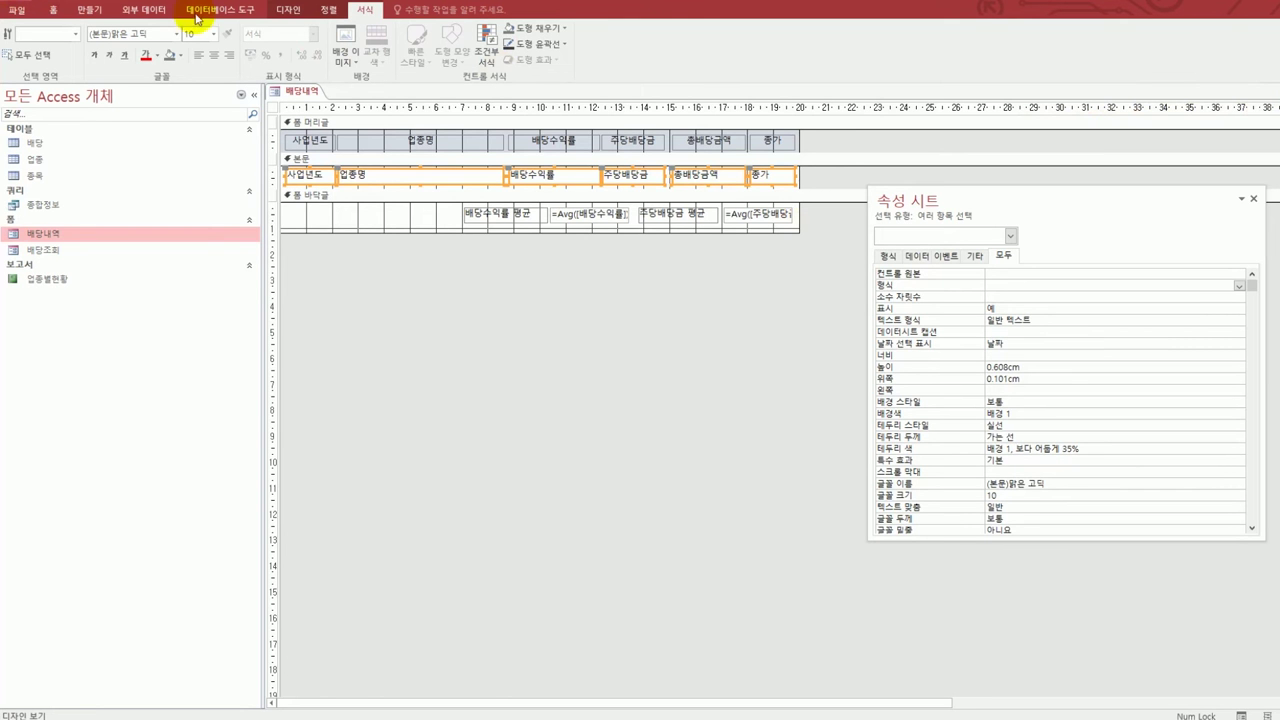
left_click(1273, 91)
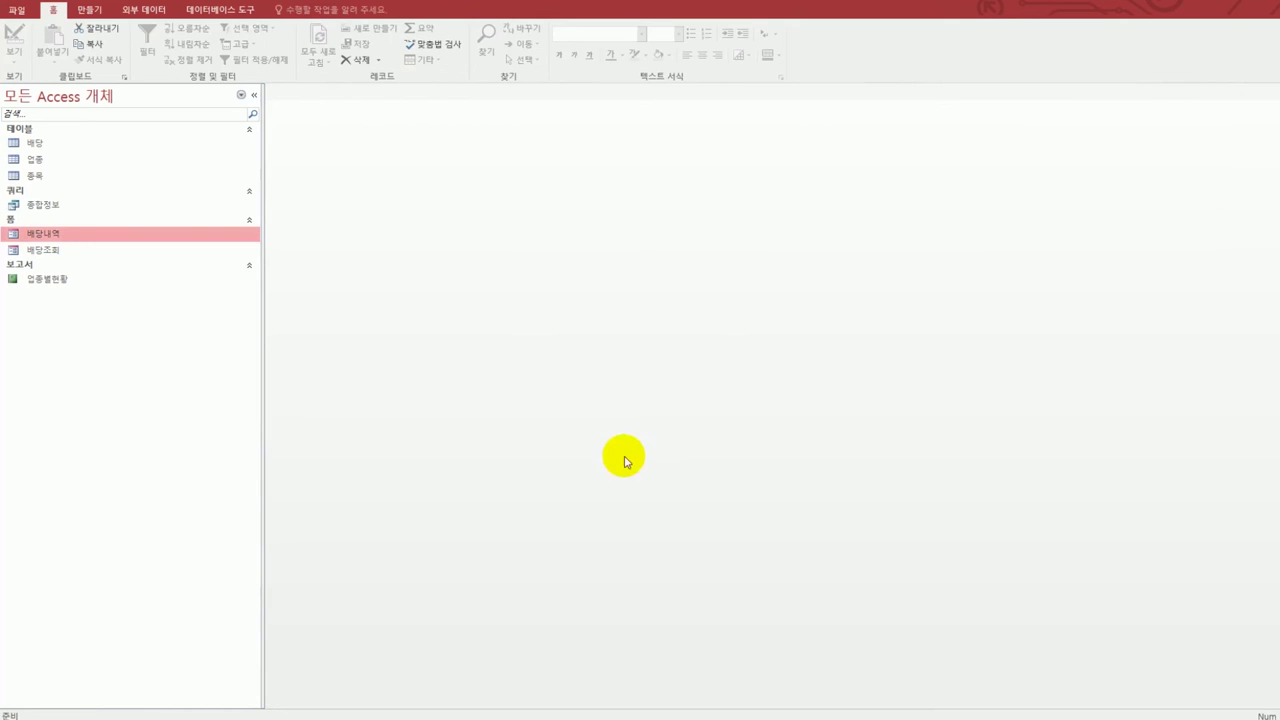
- Open the 배당조회 form and browse its records to check the subform's conditional formatting and averages, and close the form
left_click(68, 248)
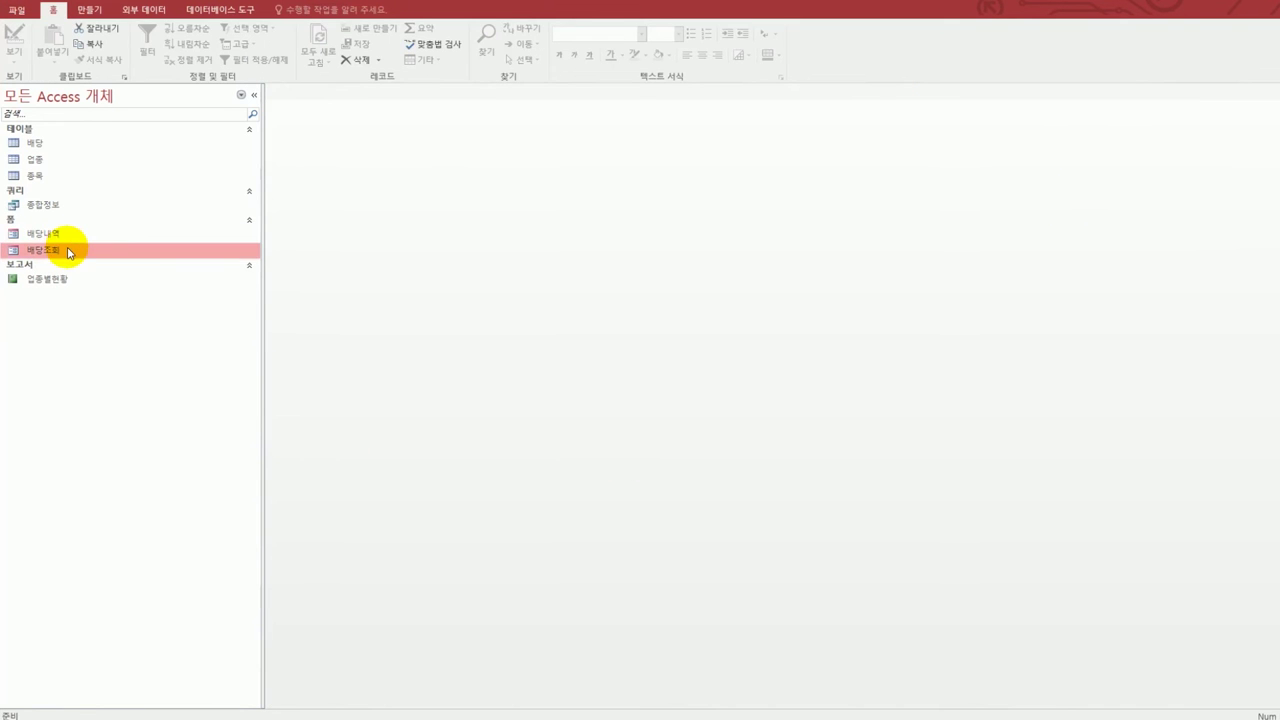
double_click(68, 248)
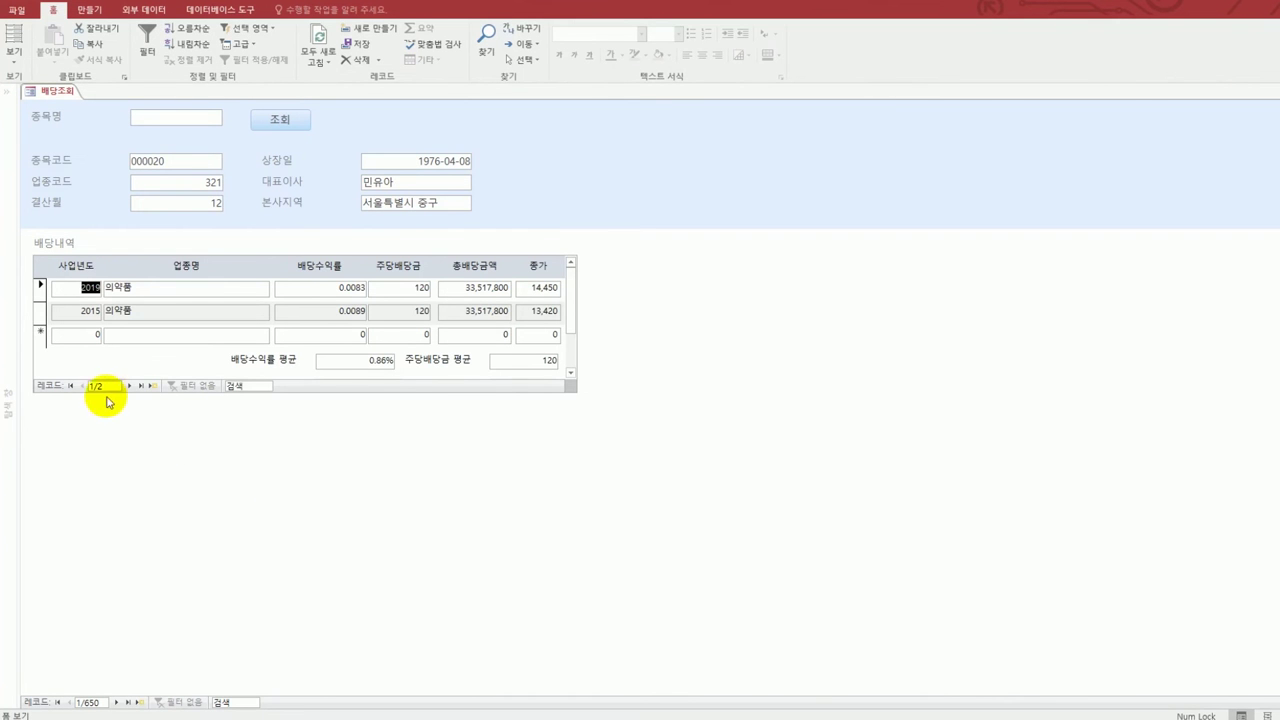
left_click(117, 703)
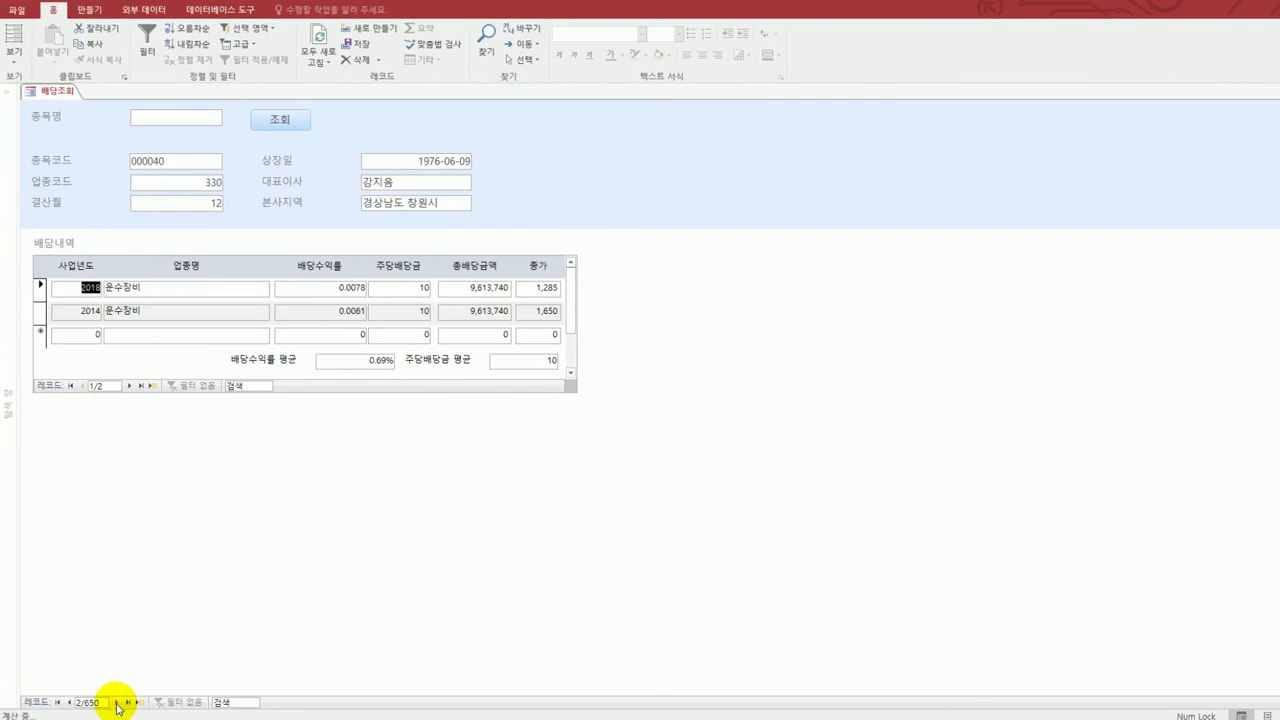
left_click(117, 703)
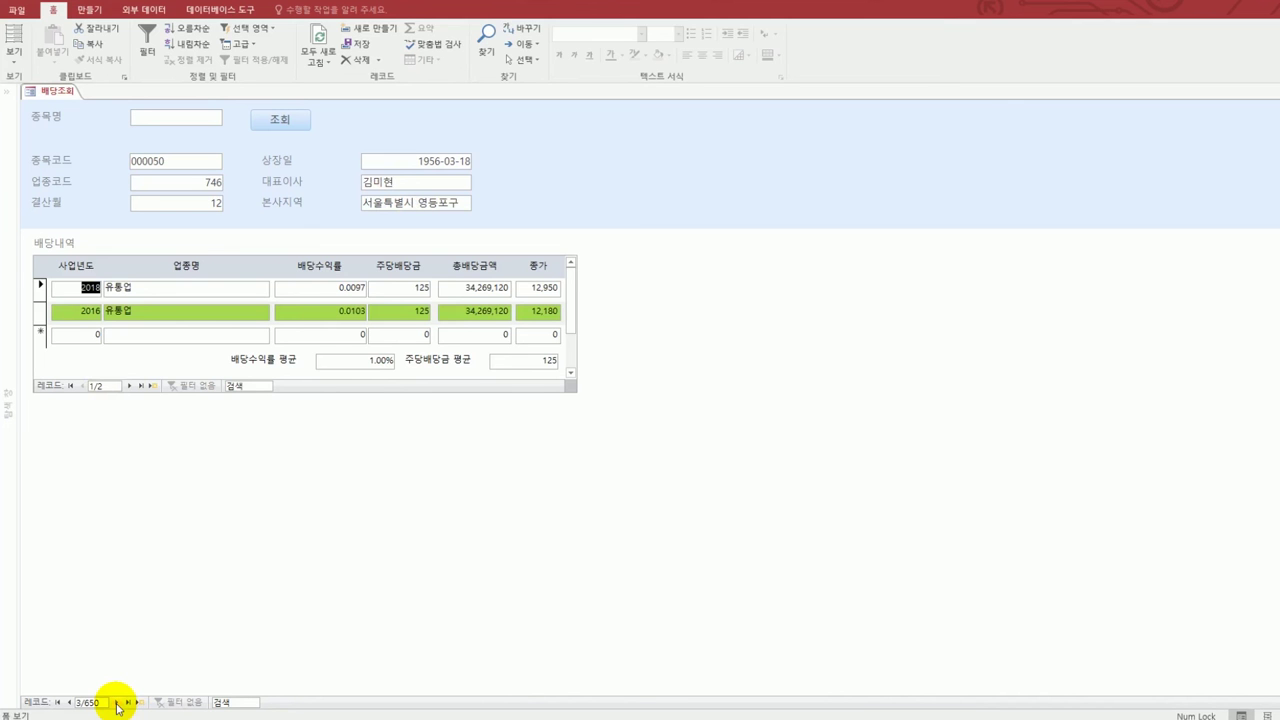
left_click(117, 703)
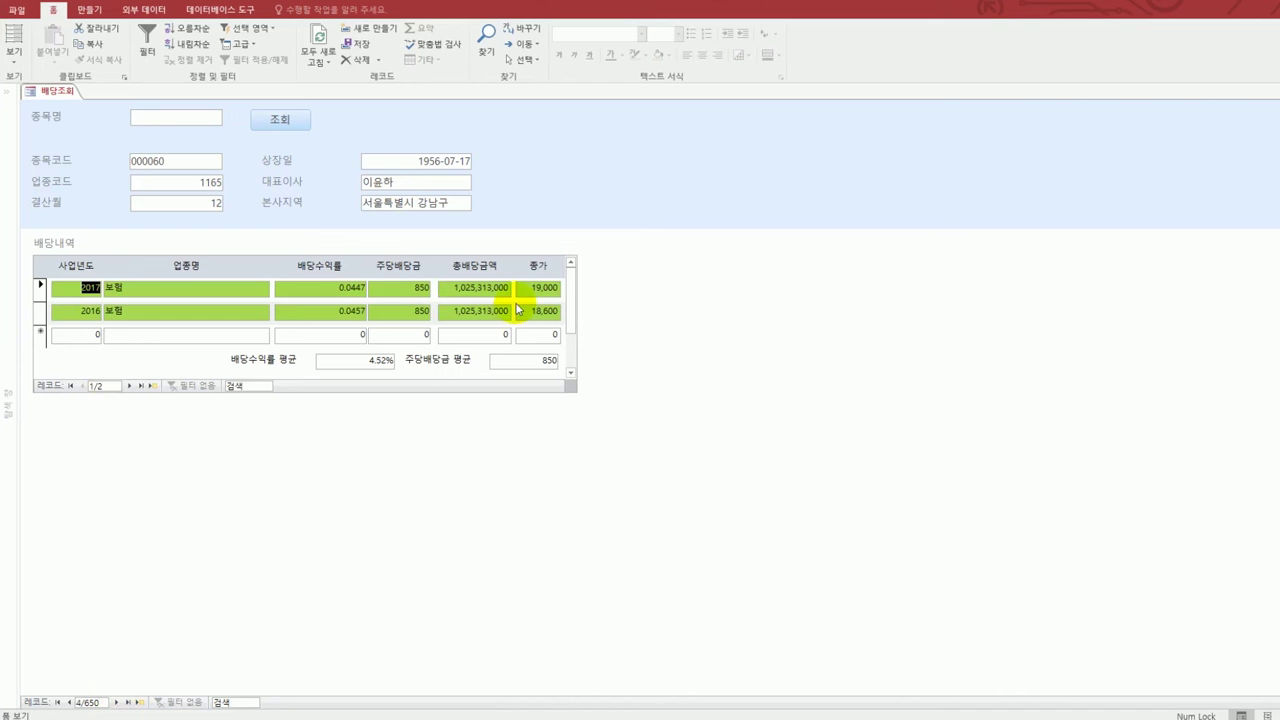
left_click(116, 704)
left_click(116, 704)
left_click(116, 704)
left_click(116, 704)
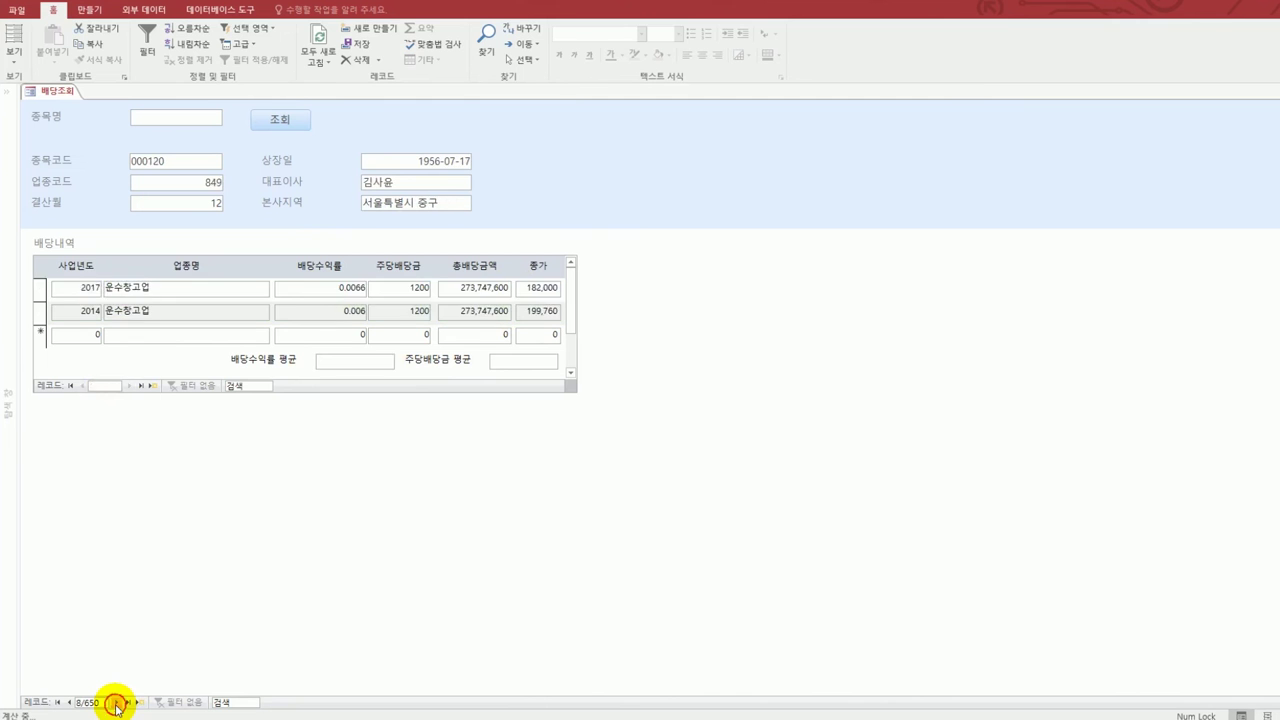
left_click(116, 704)
left_click(116, 704)
left_click(116, 704)
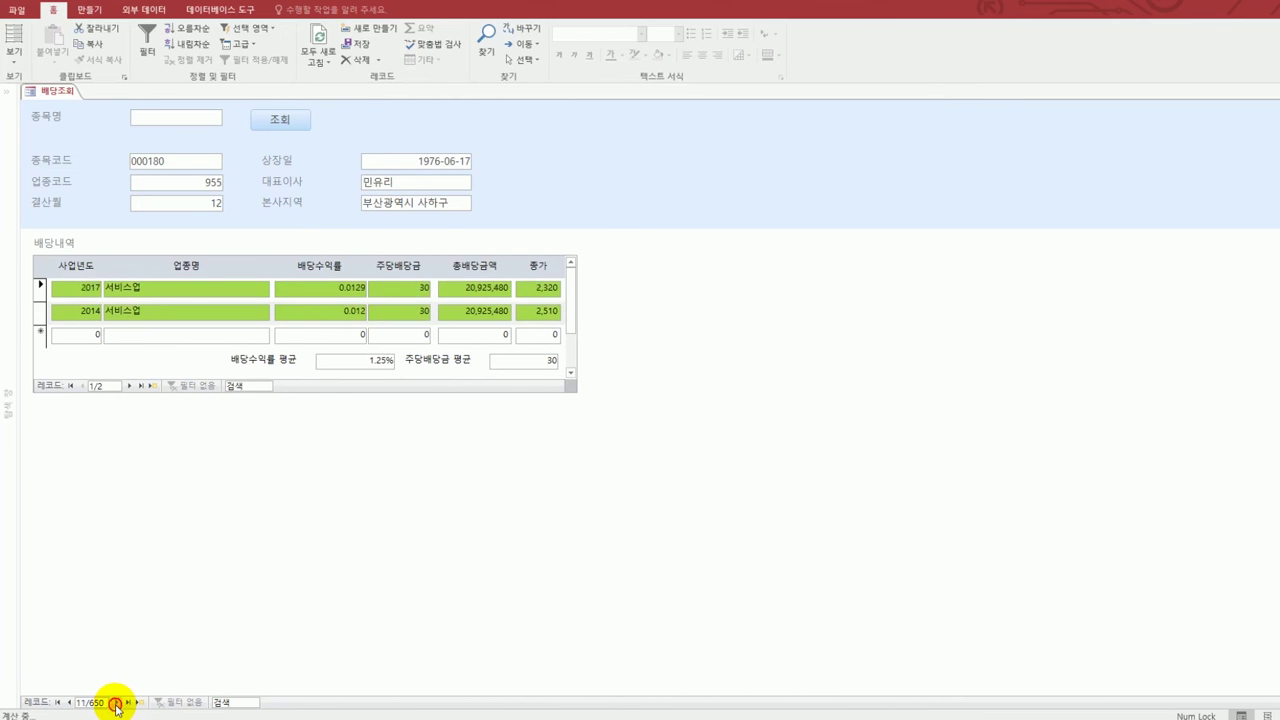
left_click(116, 704)
left_click(116, 704)
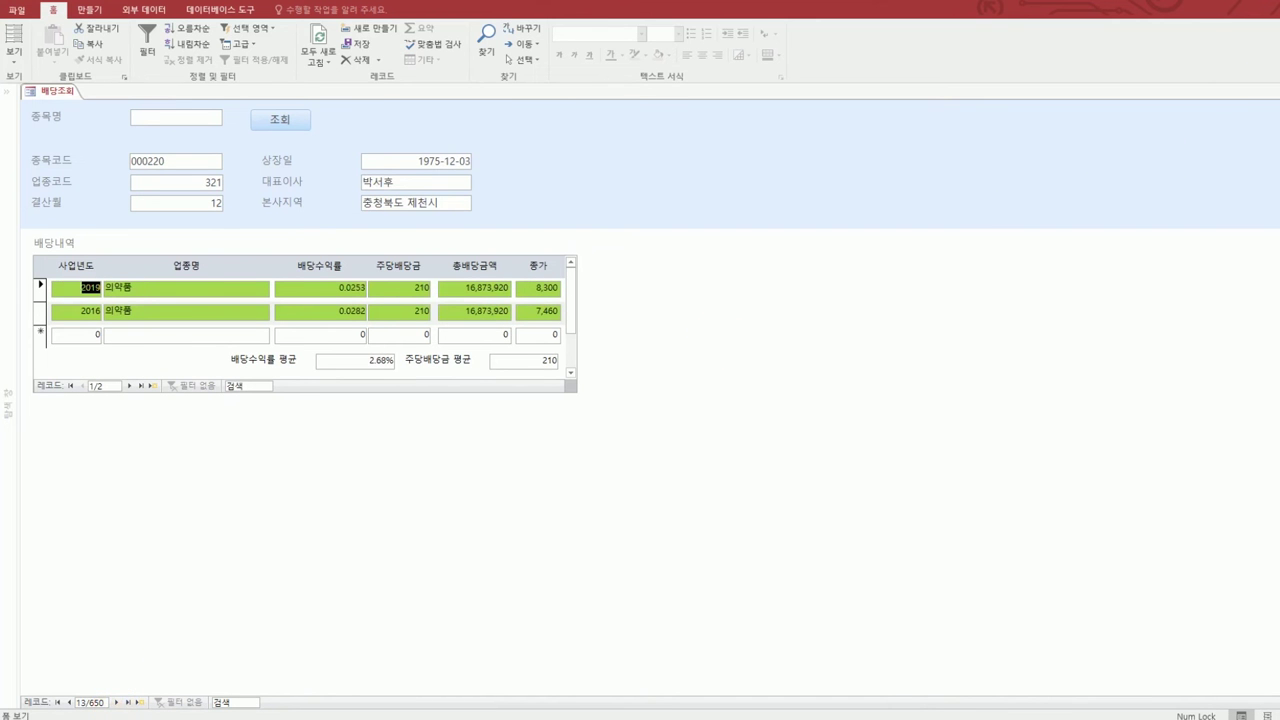
left_click(1273, 91)
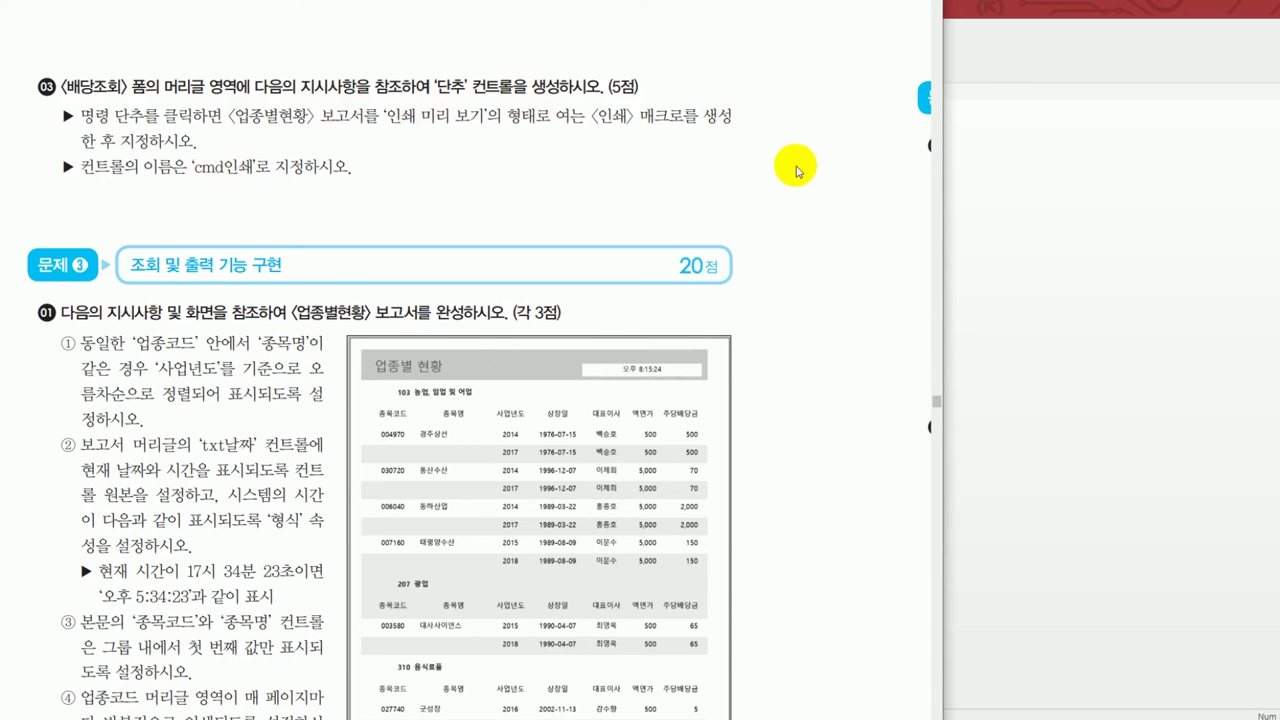
left_click(1064, 230)
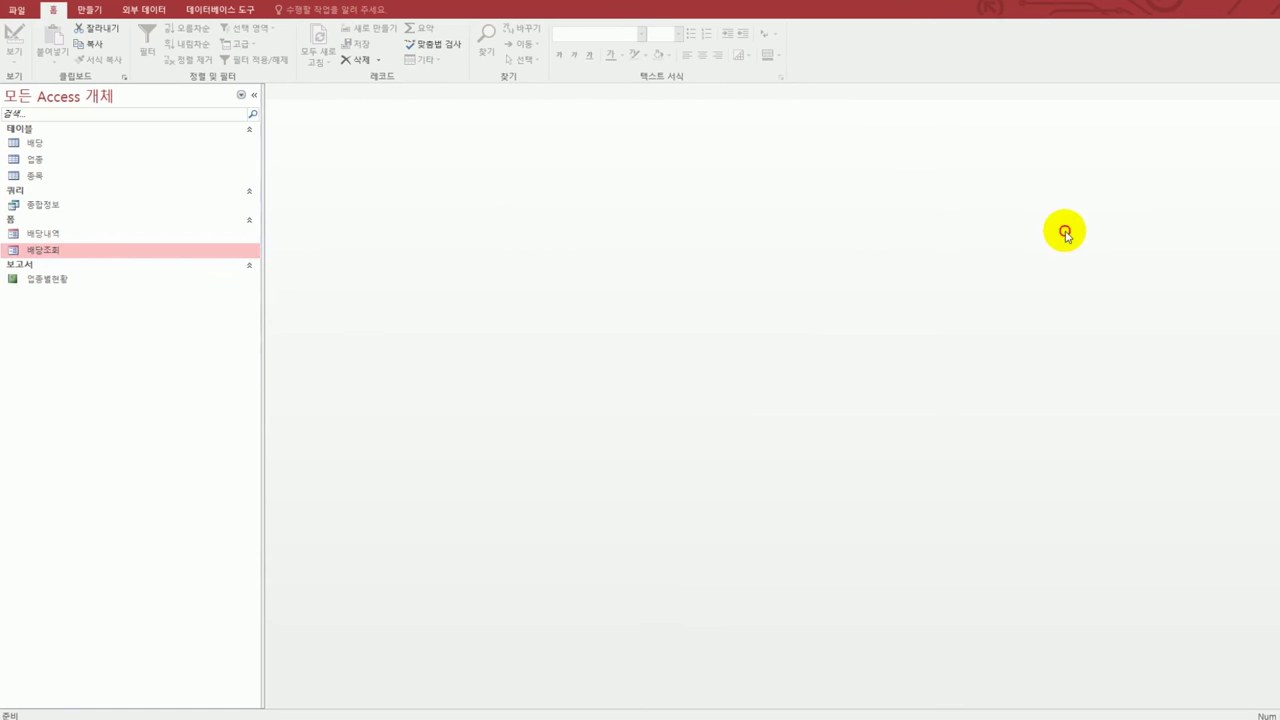
- Open the 배당조회 form in design view (디자인 보기) and create a new macro
right_click(111, 254)
left_click(150, 296)
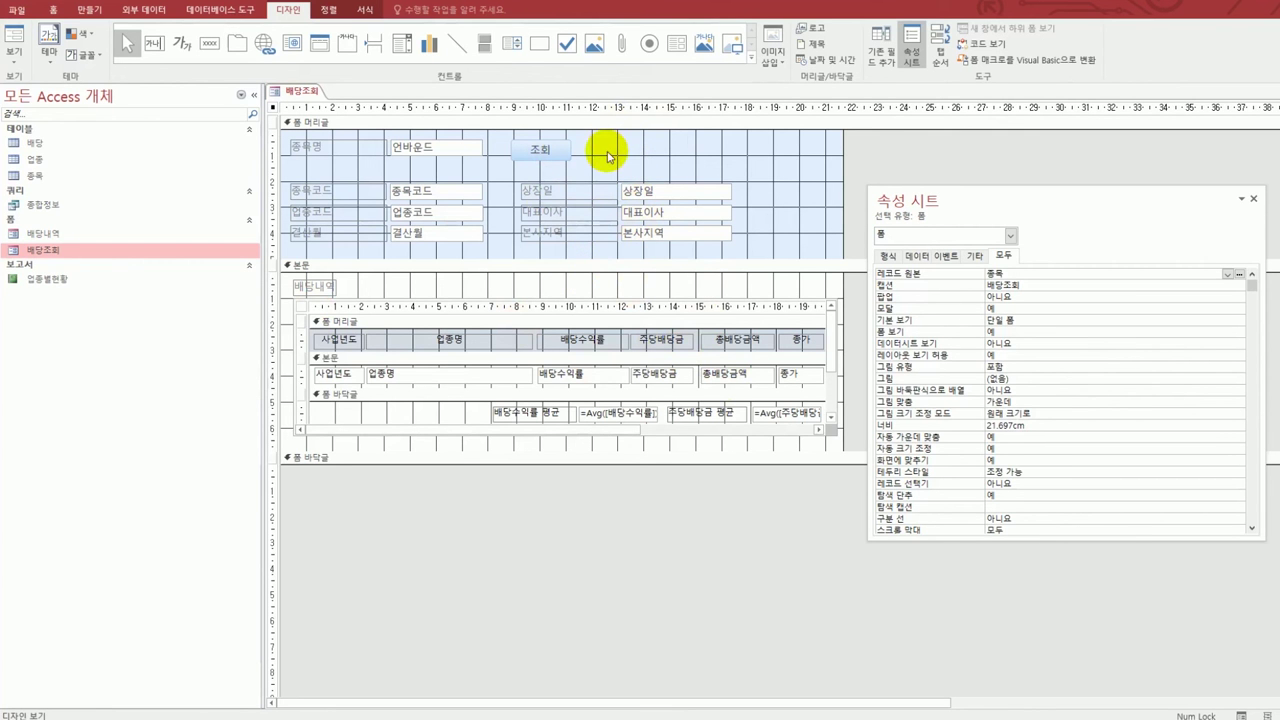
left_click(89, 14)
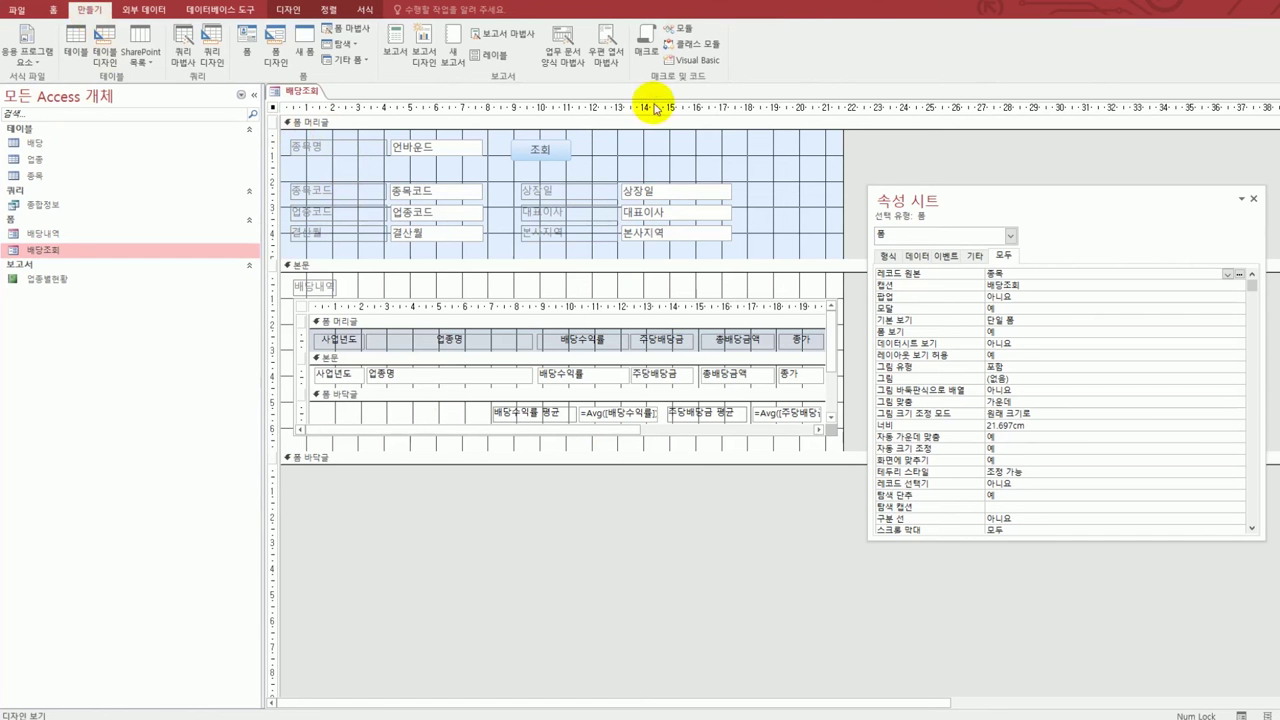
left_click(648, 54)
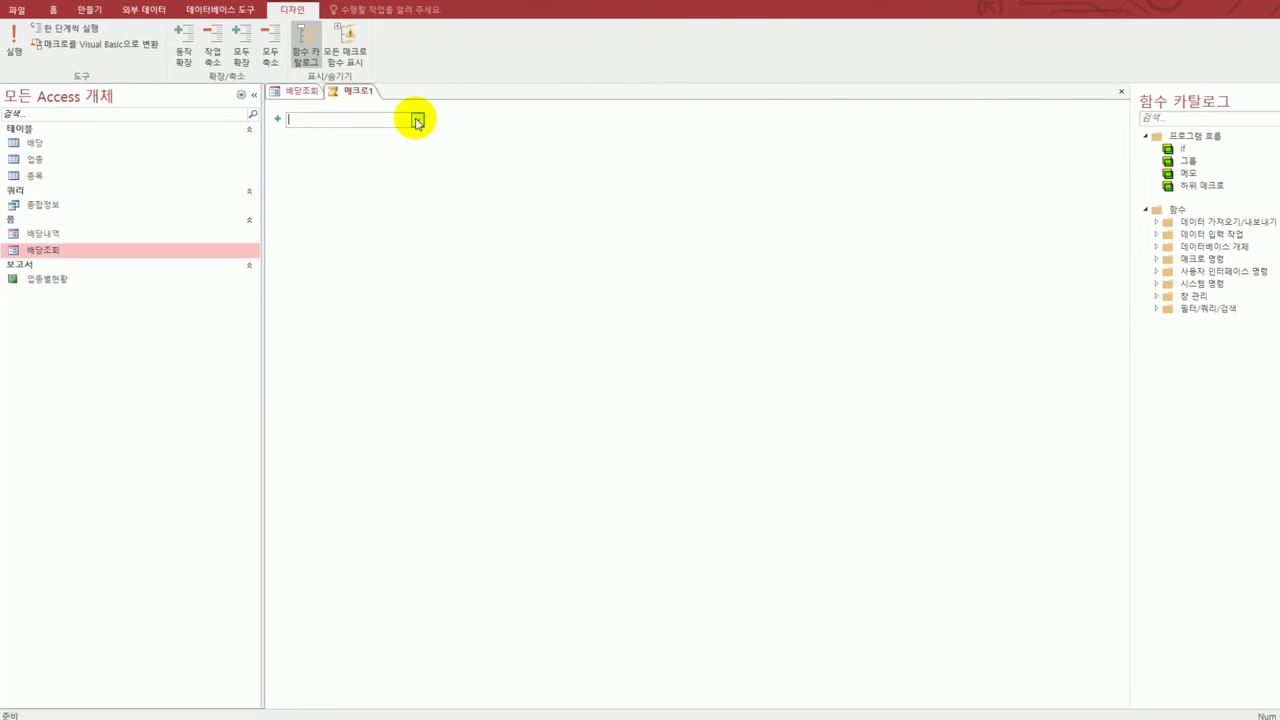
- Add an OpenReport action to the macro that opens the 업종별현황 report in print preview (인쇄 미리 보기)
left_click(418, 120)
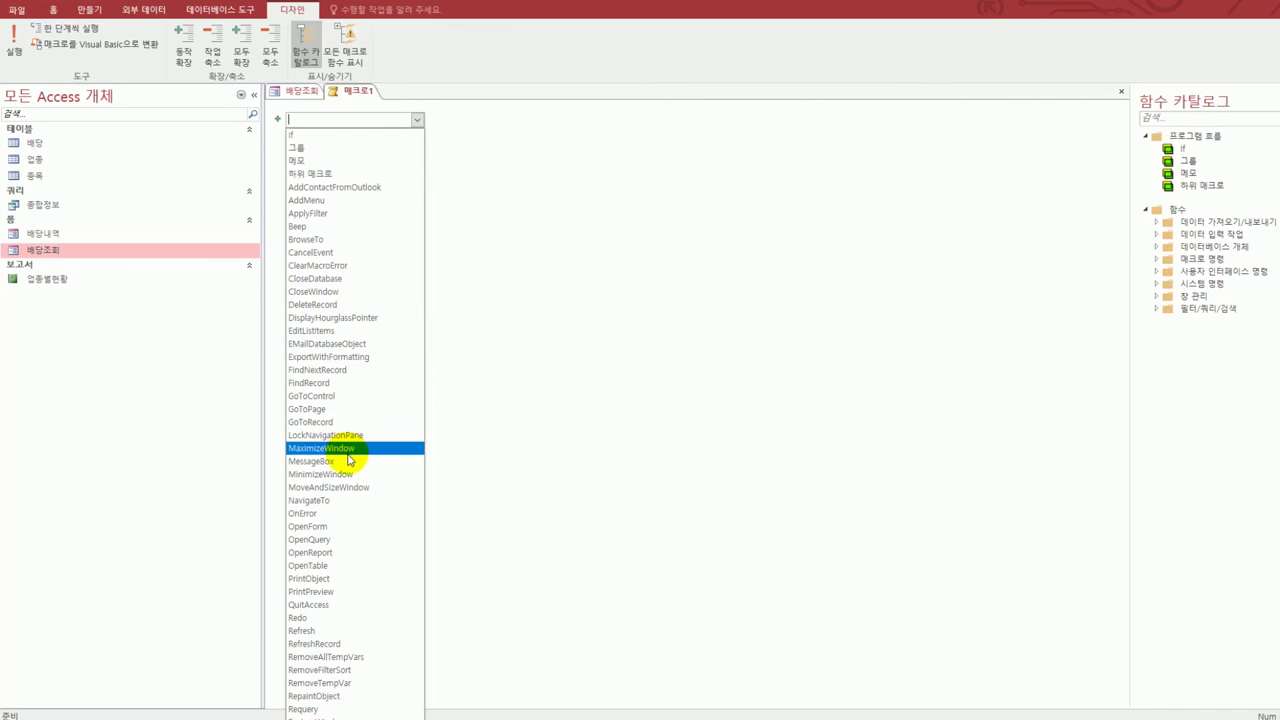
left_click(330, 553)
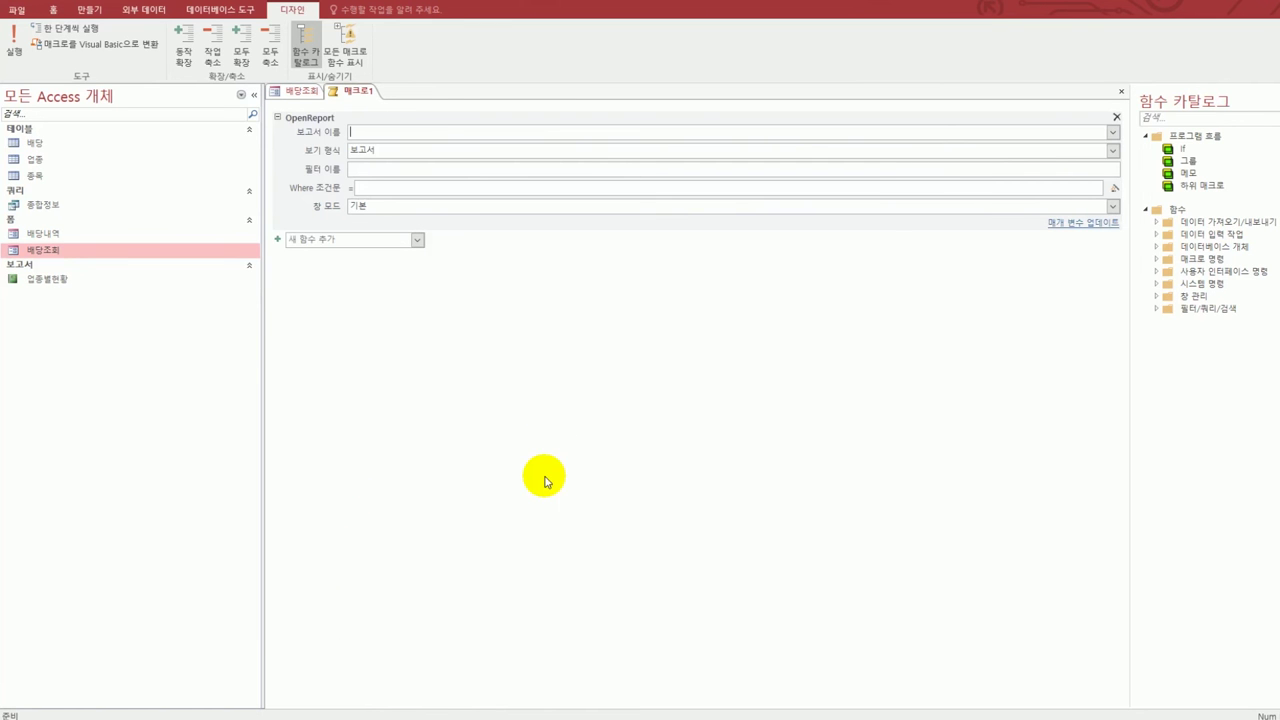
left_click(1112, 131)
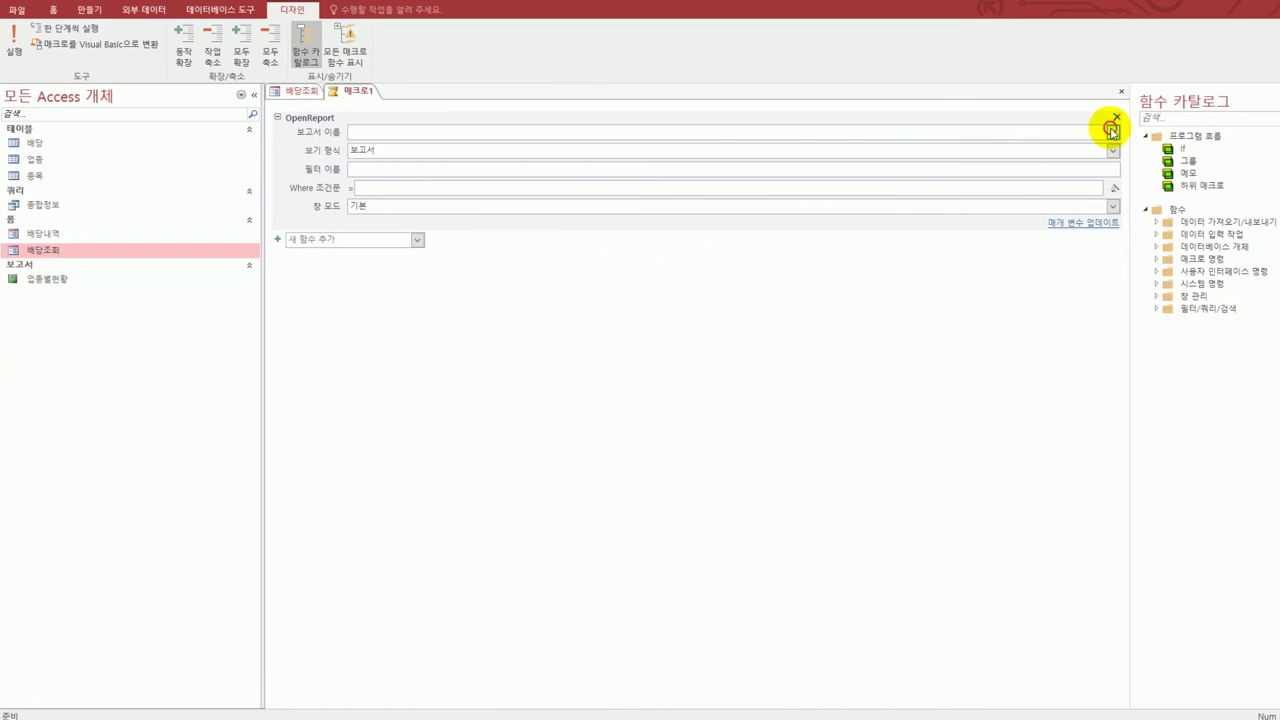
left_click(845, 150)
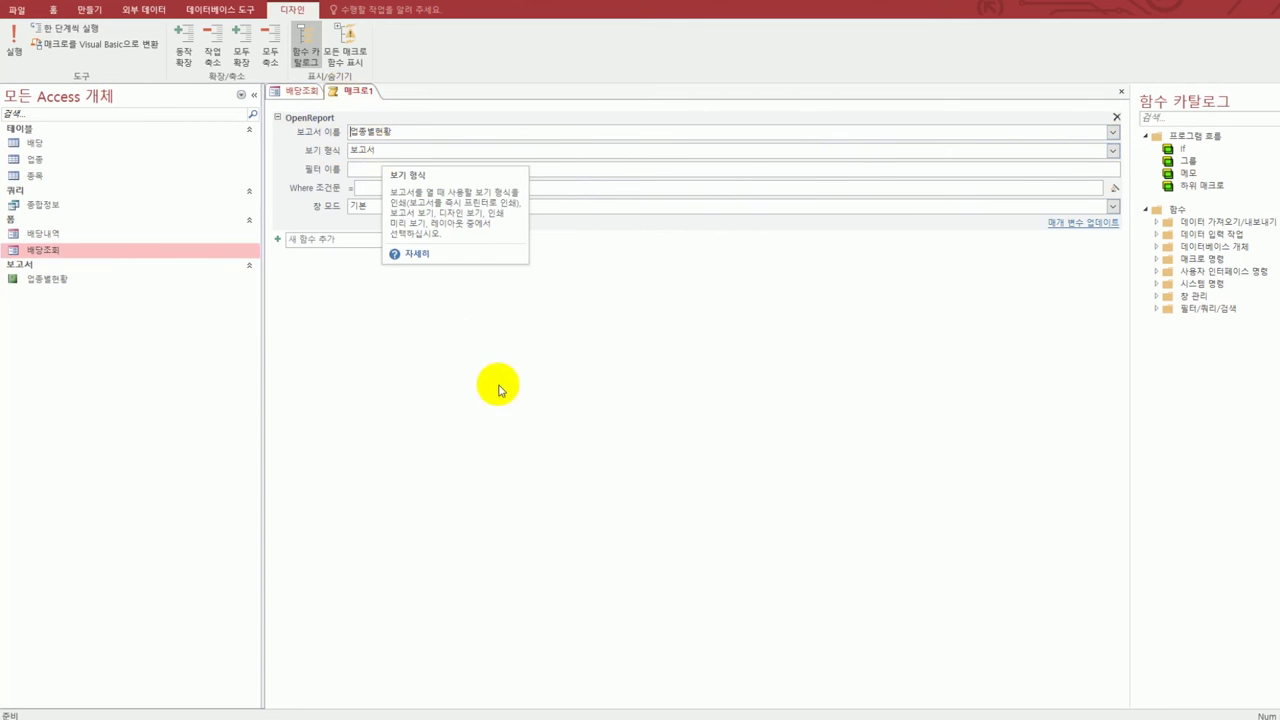
left_click(1111, 151)
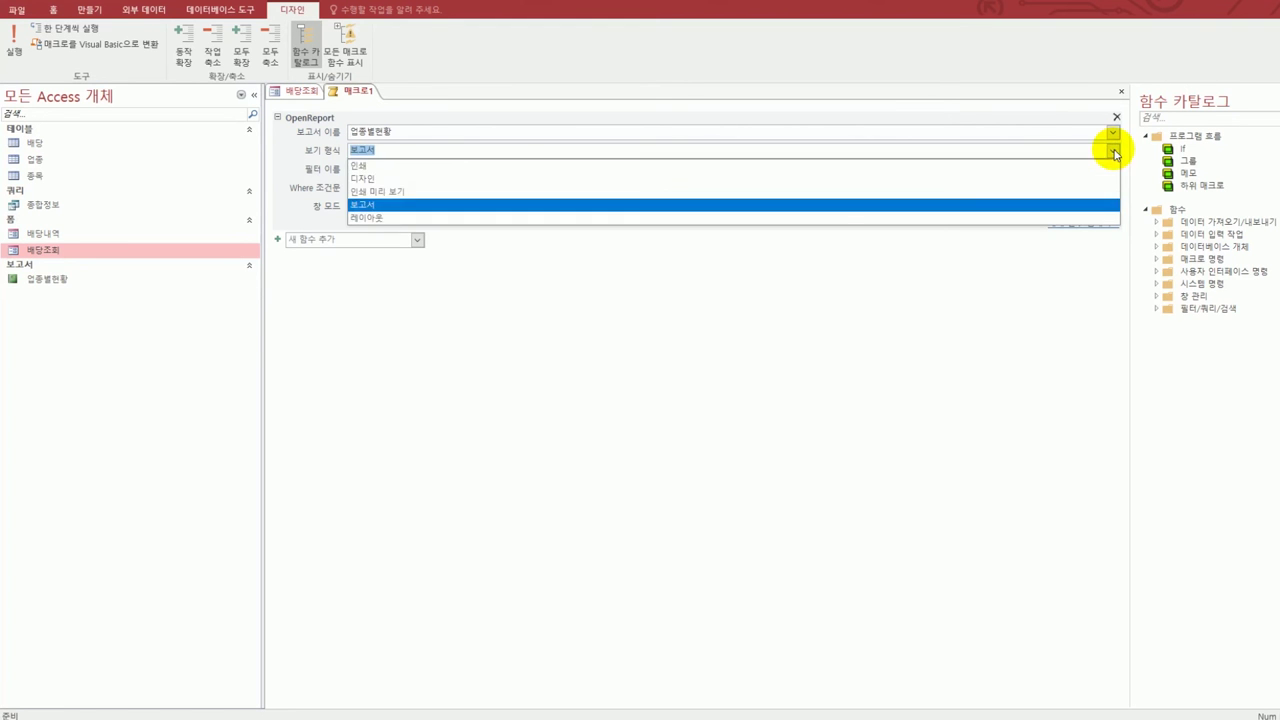
left_click(1075, 190)
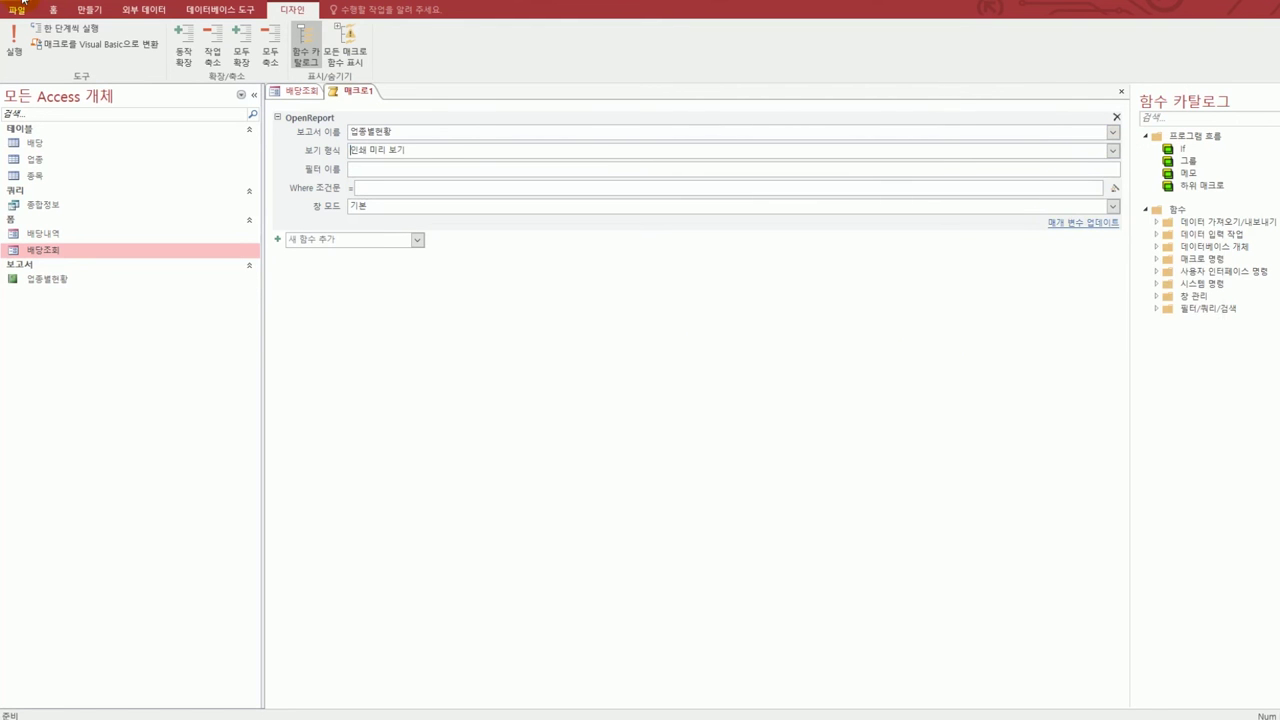
- Save the macro under the name 인쇄 and close it
key("ctrl+s")
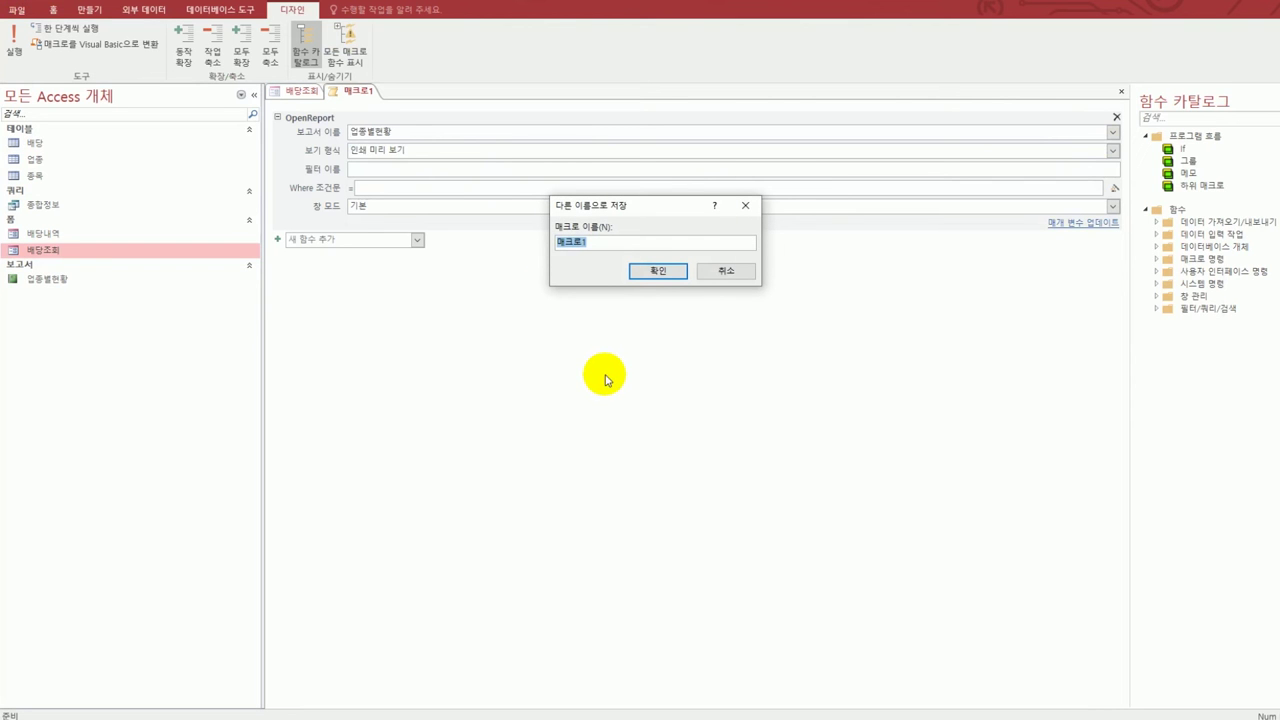
type("이")
type("쇄")
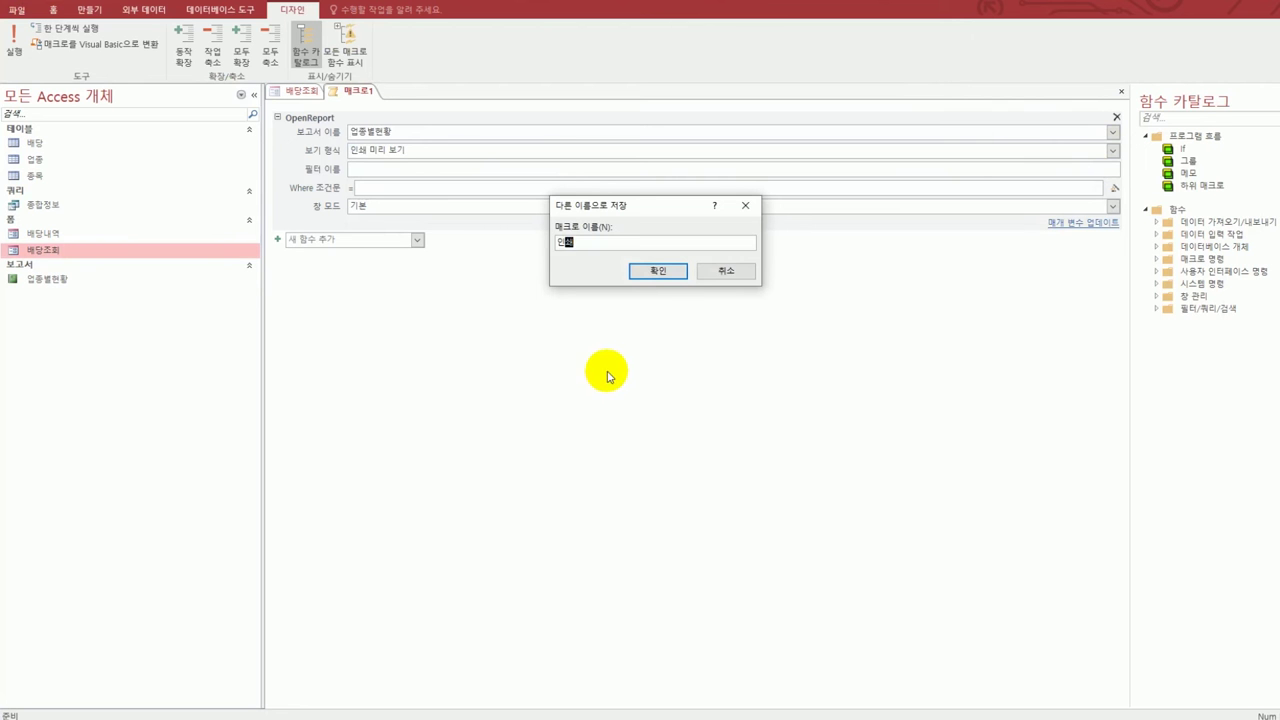
left_click(656, 272)
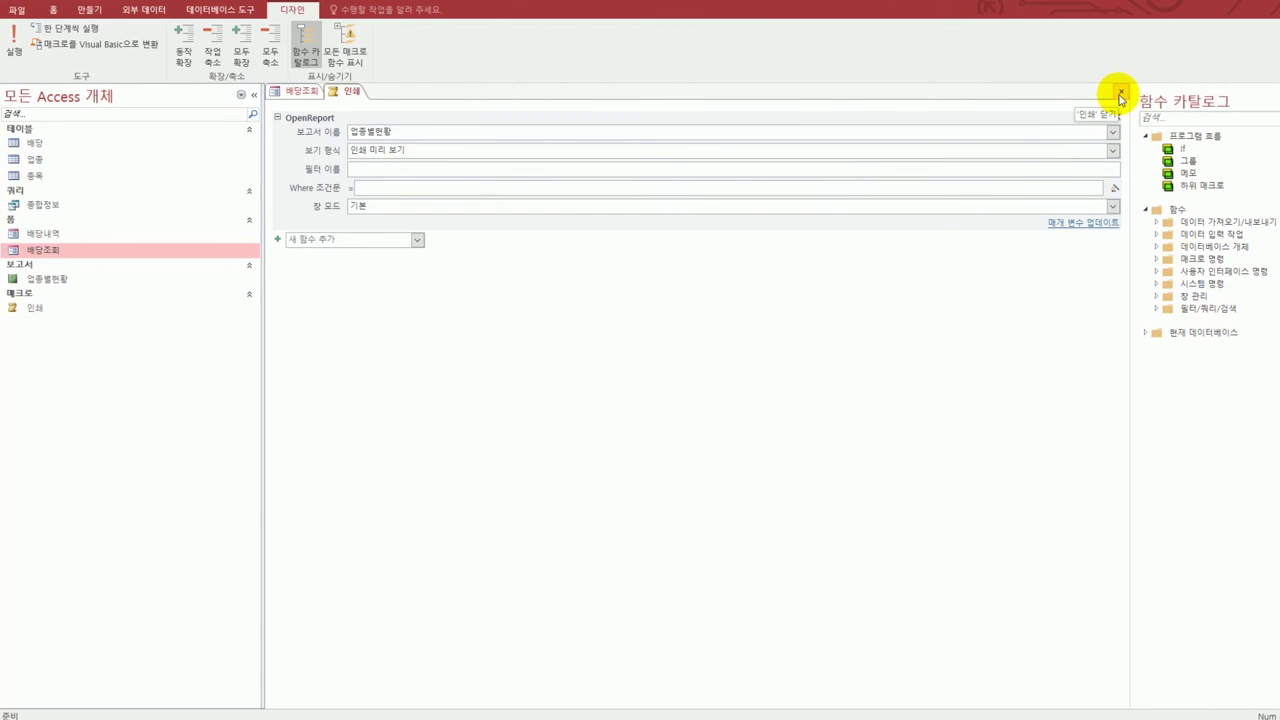
left_click(1121, 94)
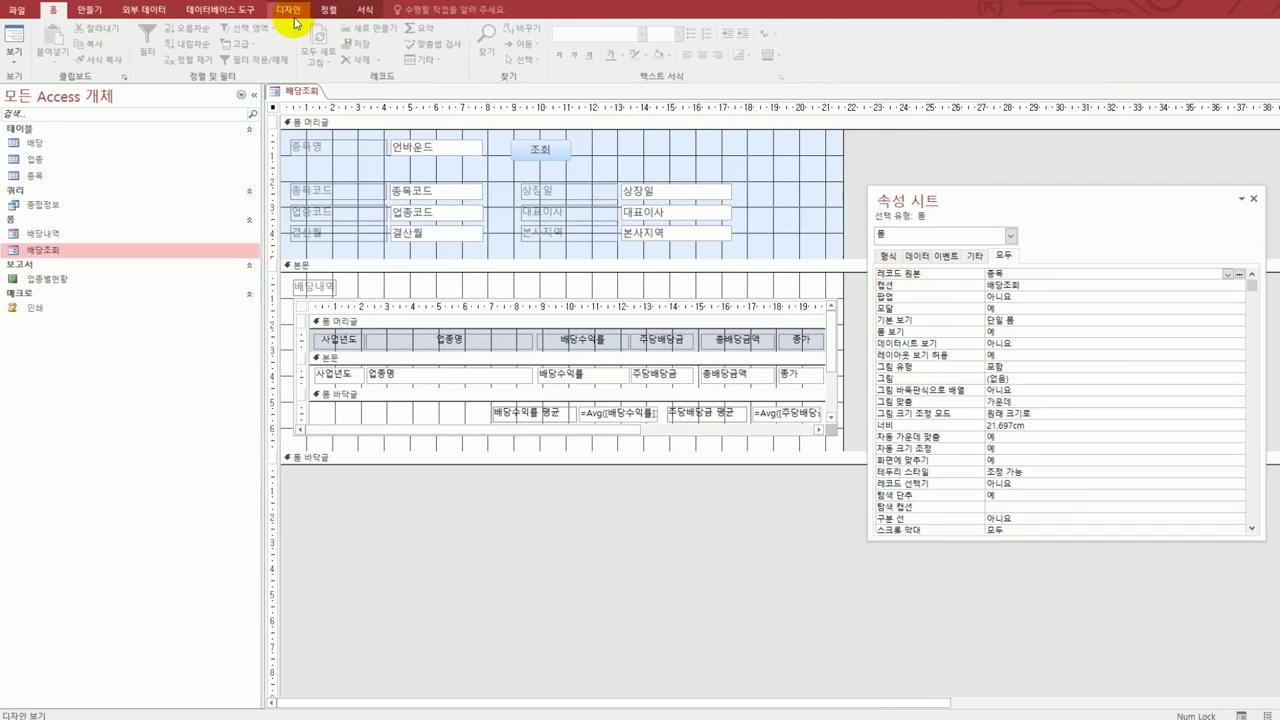
- Turn off the control wizards and draw a command button about 2 cm by 0.7 cm beside the 조회 button in the form header
left_click(291, 12)
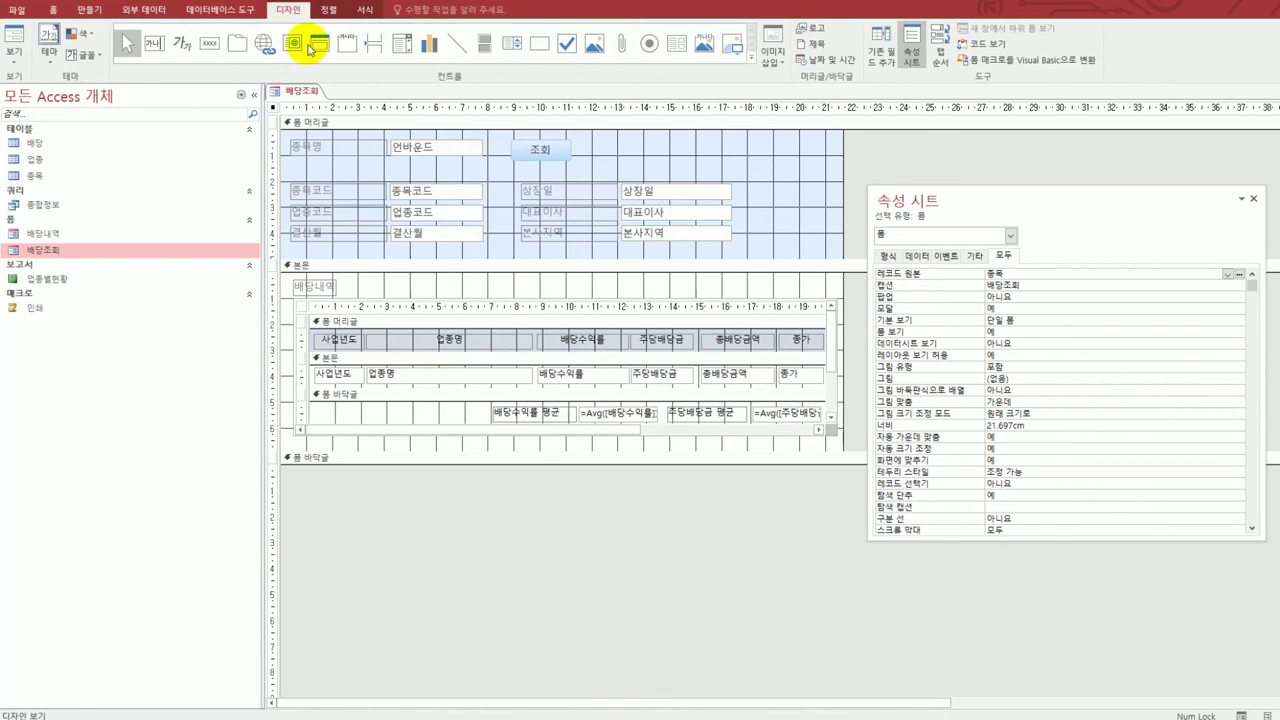
left_click(751, 55)
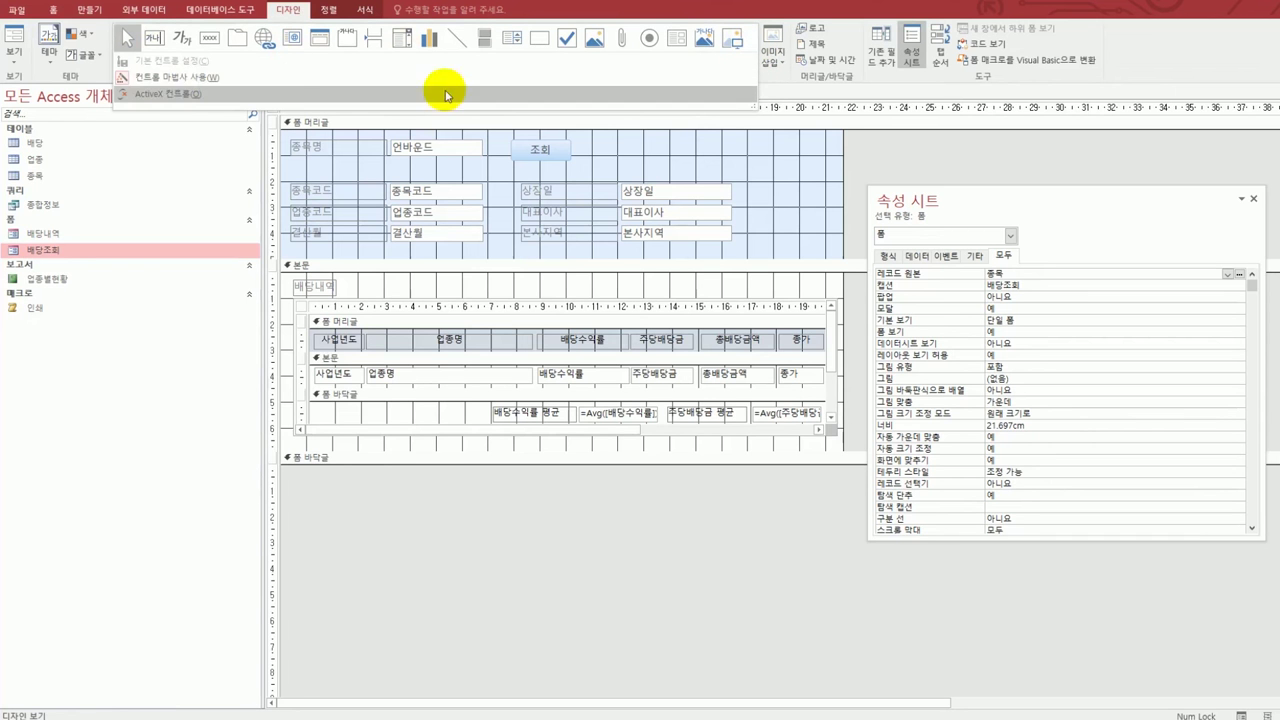
left_click(168, 80)
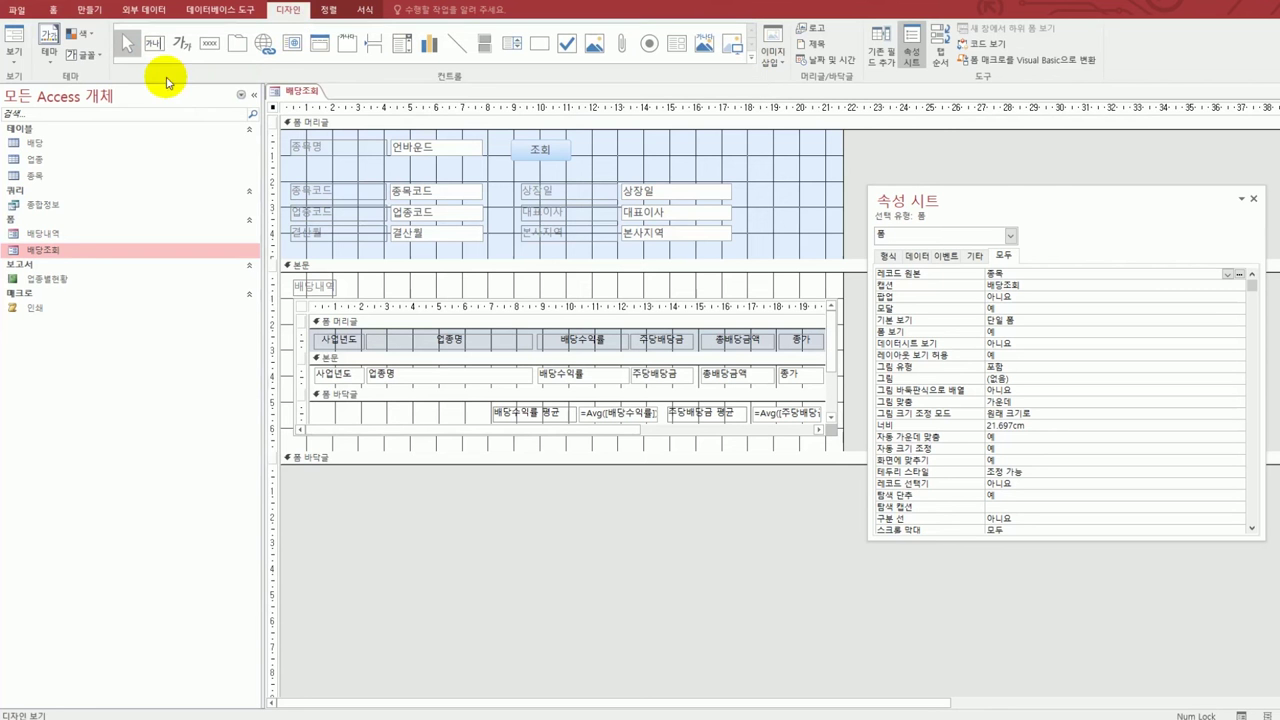
left_click(210, 45)
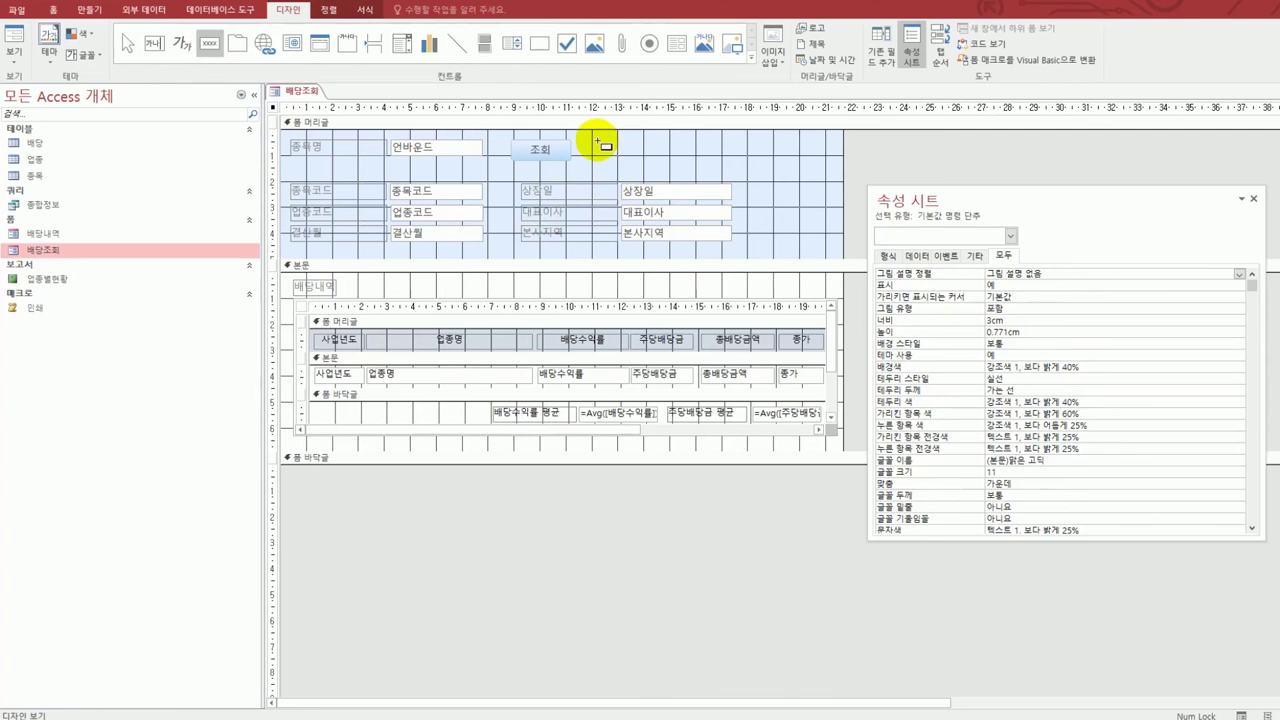
left_click_drag(598, 143, 650, 160)
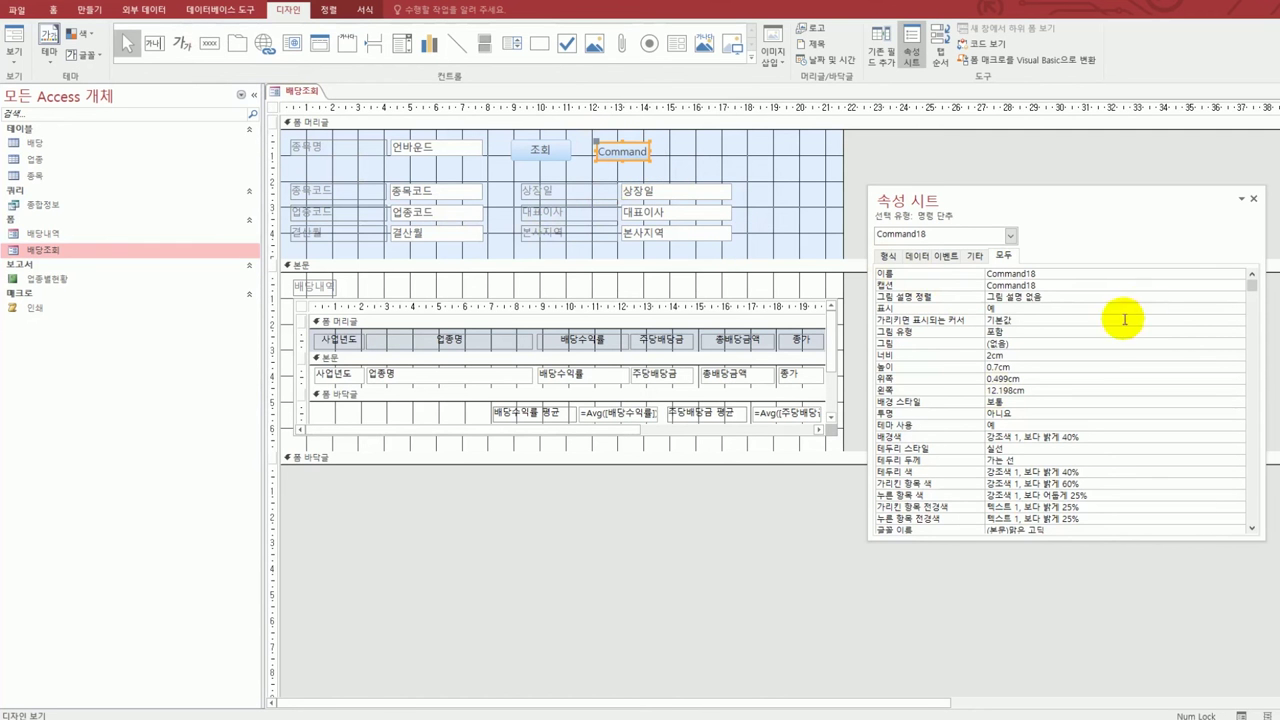
- Name the new command button cmd인쇄 and set its caption to 인쇄
left_click_drag(960, 206, 955, 201)
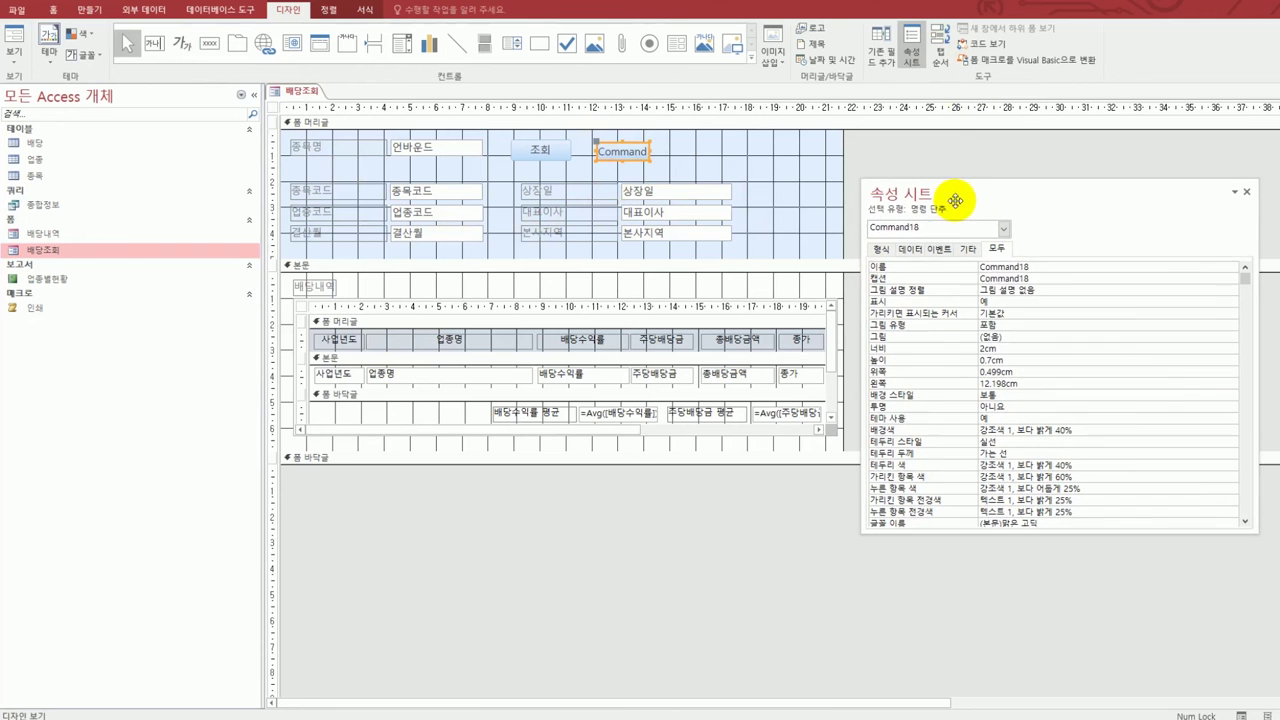
left_click(1015, 267)
left_click(958, 270)
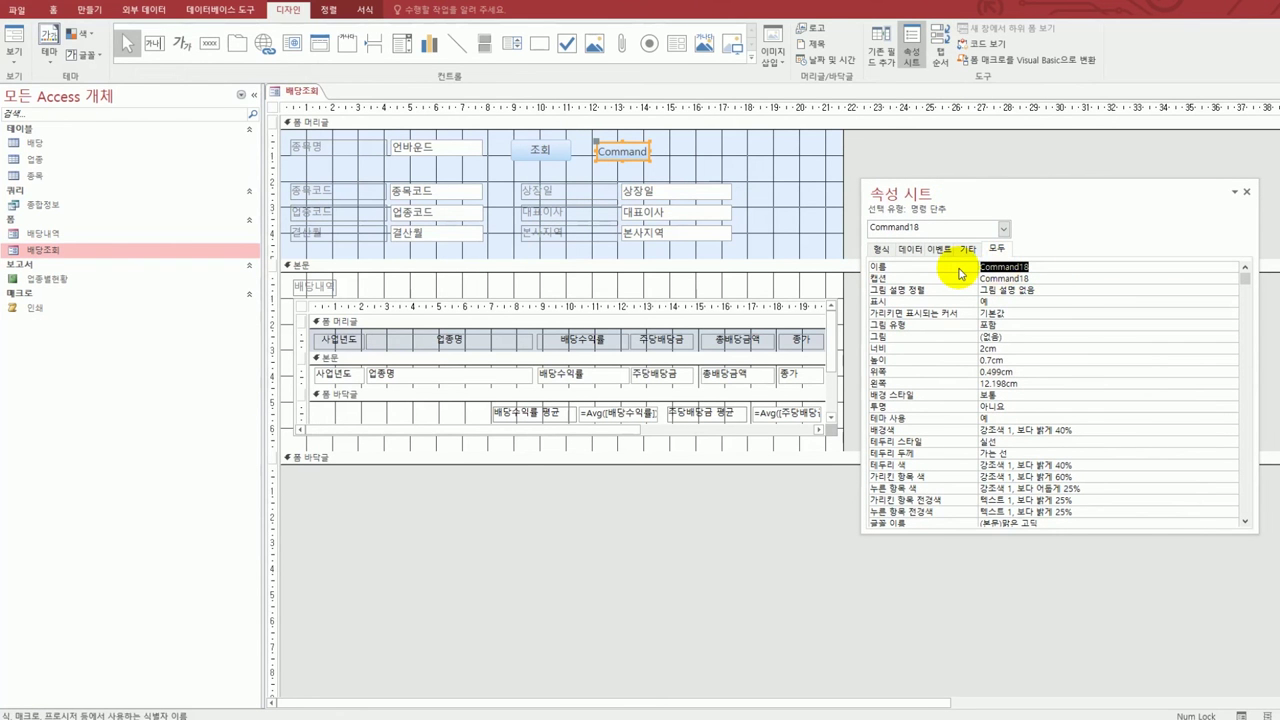
type("cmd인쇄")
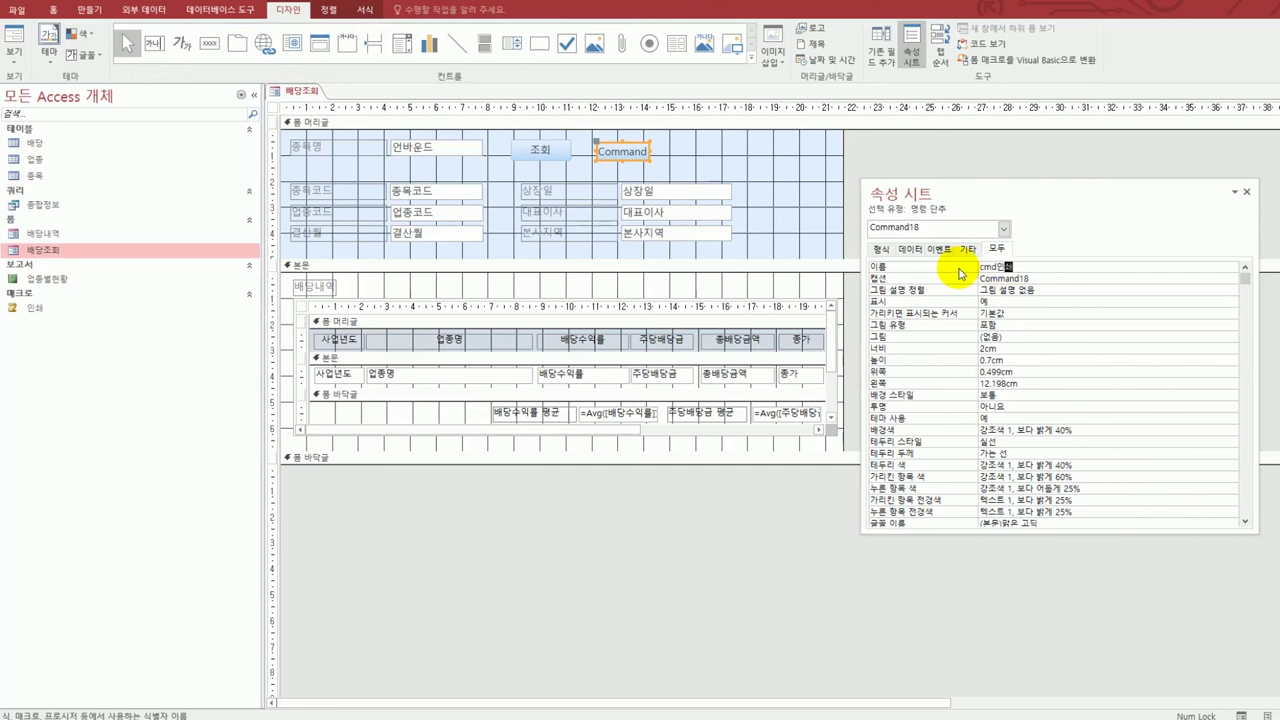
left_click(1042, 280)
left_click_drag(1042, 280, 977, 284)
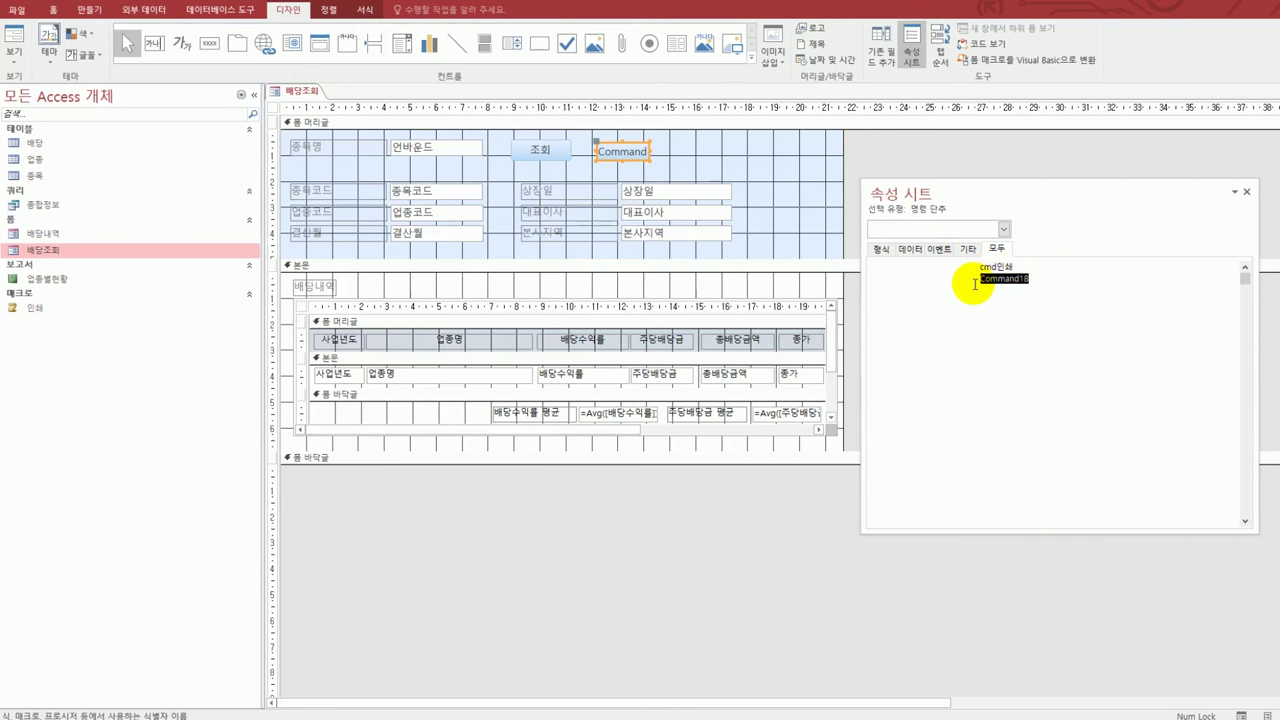
type("인쇄")
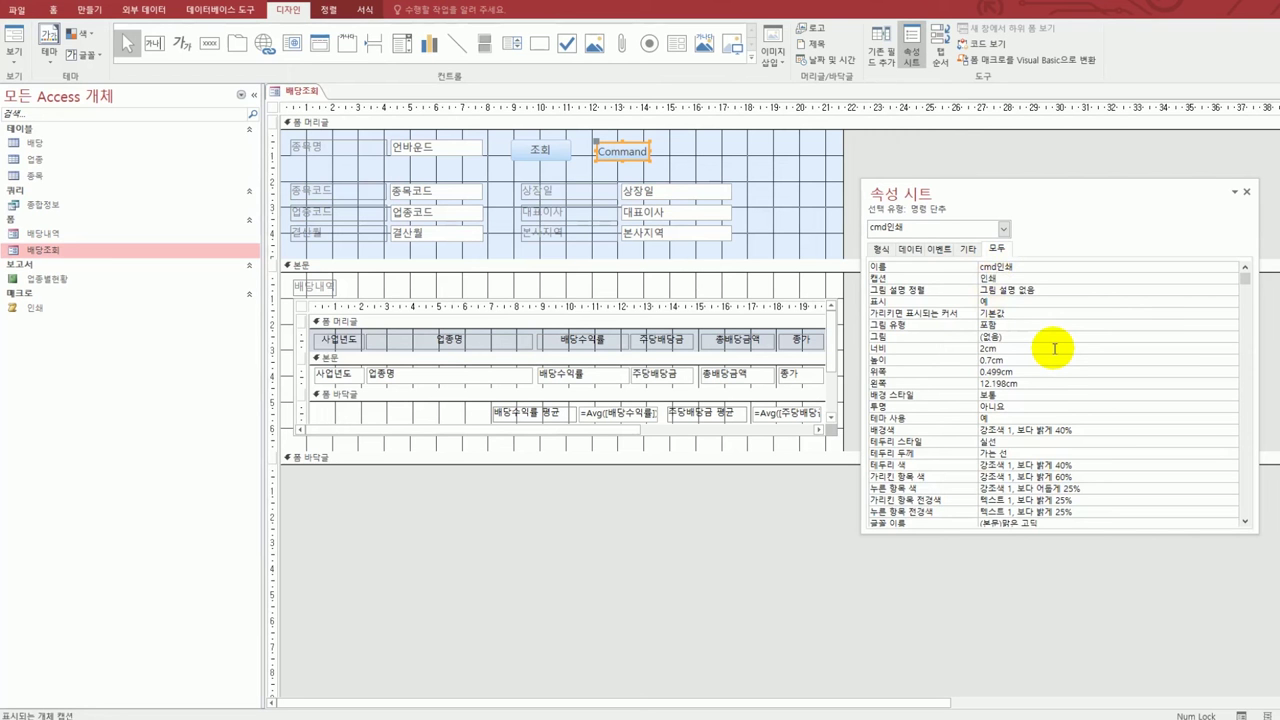
- Assign the 인쇄 macro to the cmd인쇄 button's On Click event and close the 배당조회 form
left_click(940, 249)
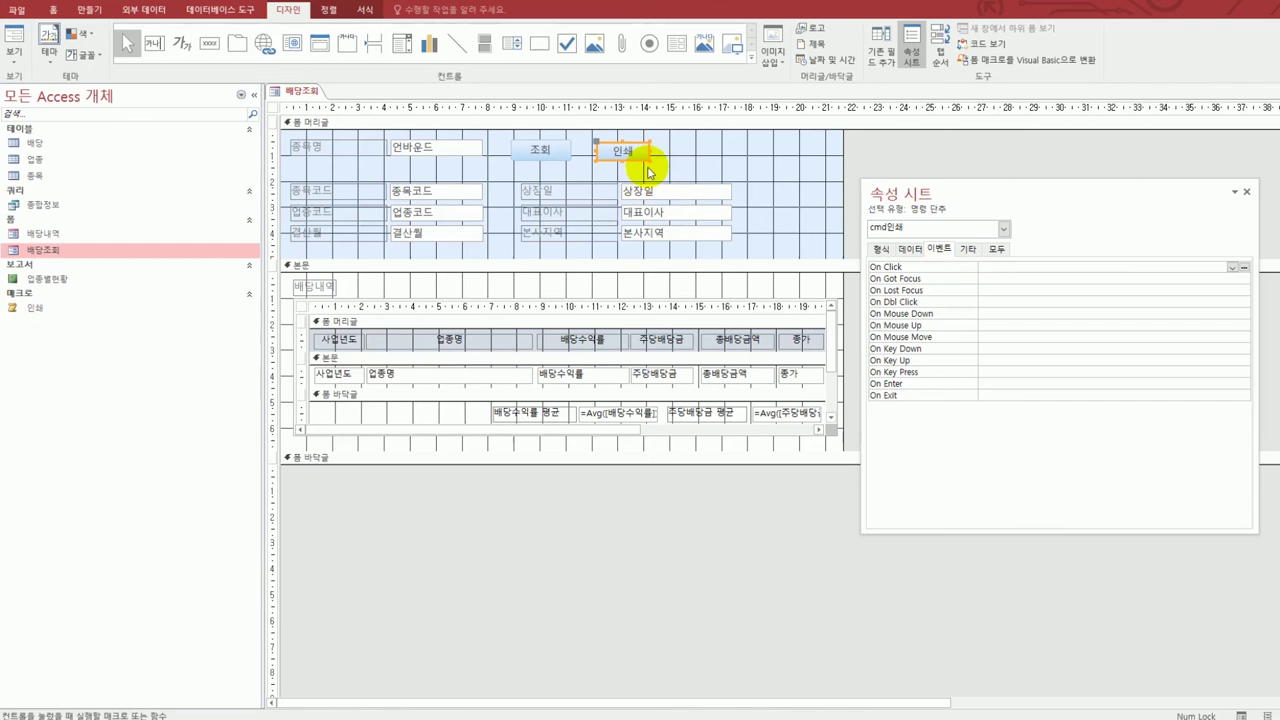
left_click(1231, 267)
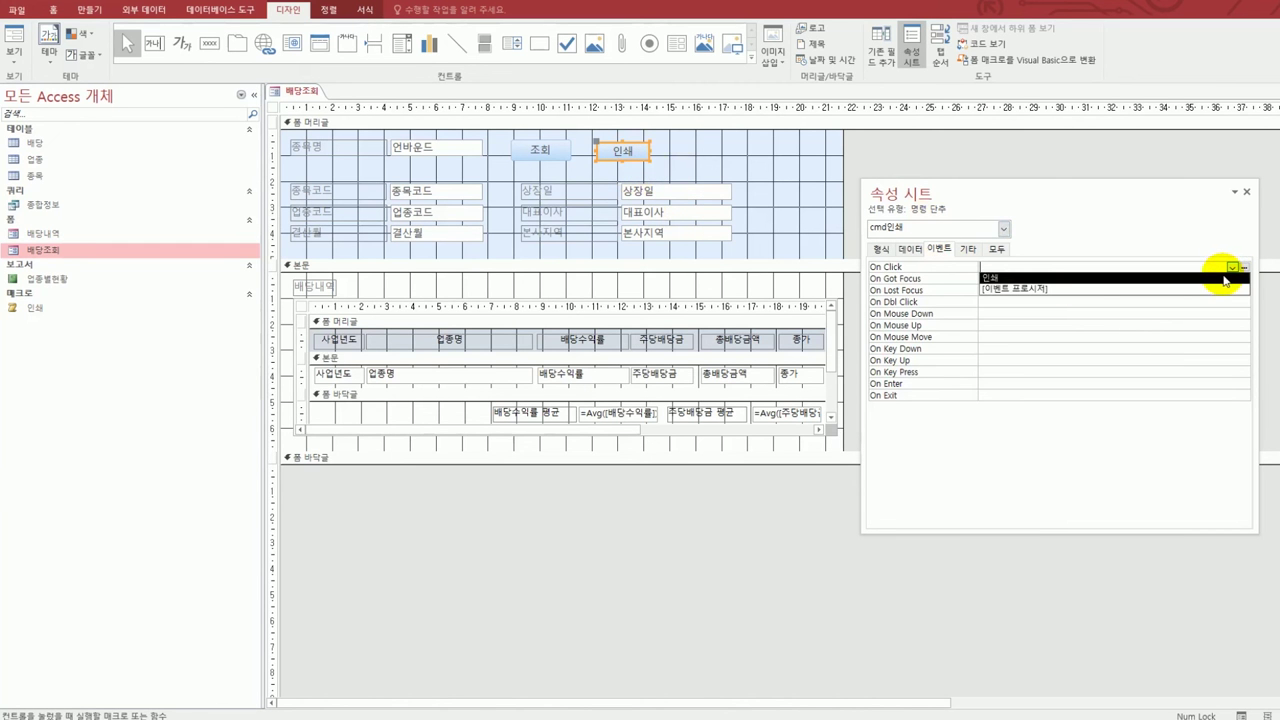
left_click(1224, 279)
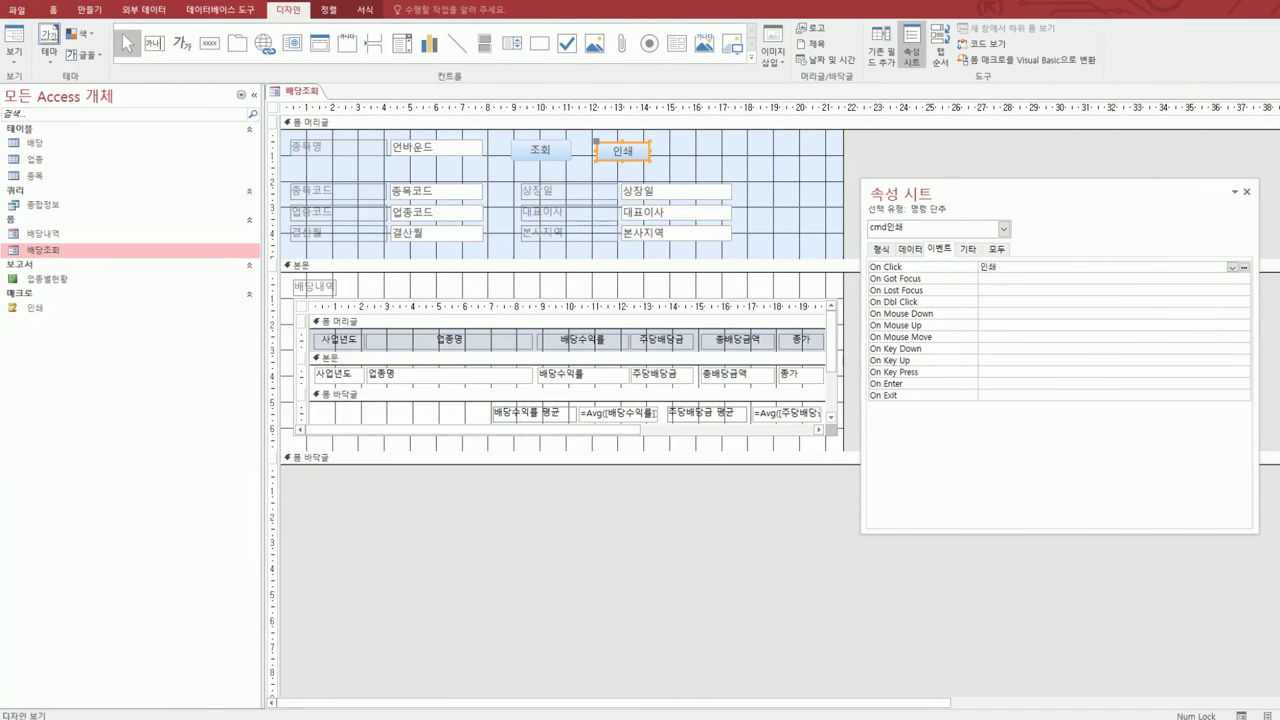
left_click(1272, 88)
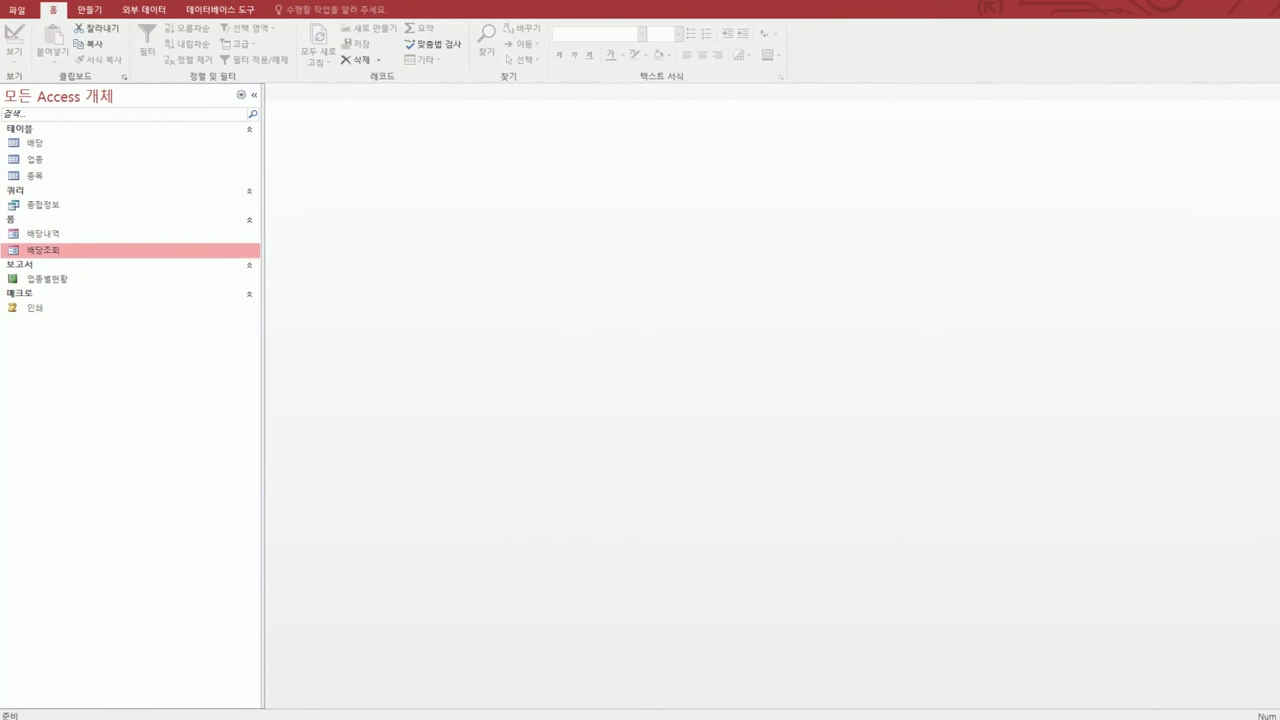
- Switch to the exam document and read the 업종별현황 report instructions under 문제 3
key("alt+Tab")
scroll(380, 400, "down", 3)
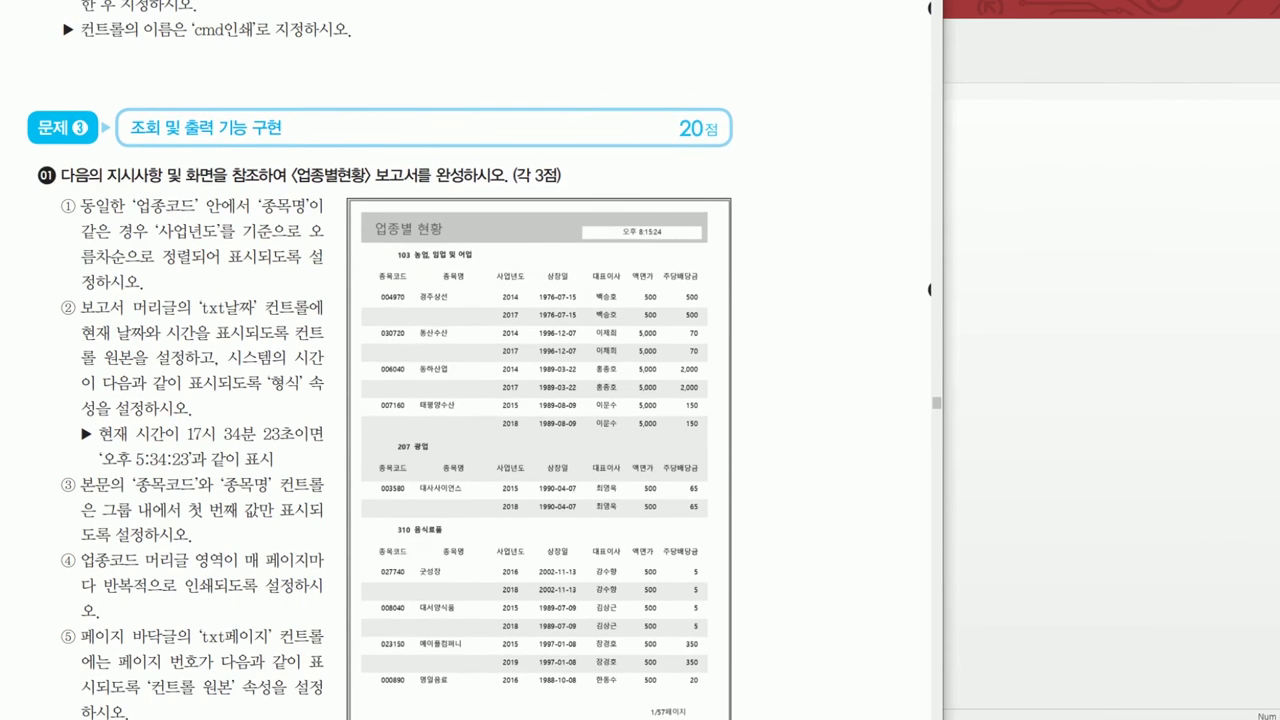
- Read the five instructions and the sample output for completing the 업종별현황 report in problem 3
scroll(380, 400, "down", 2)
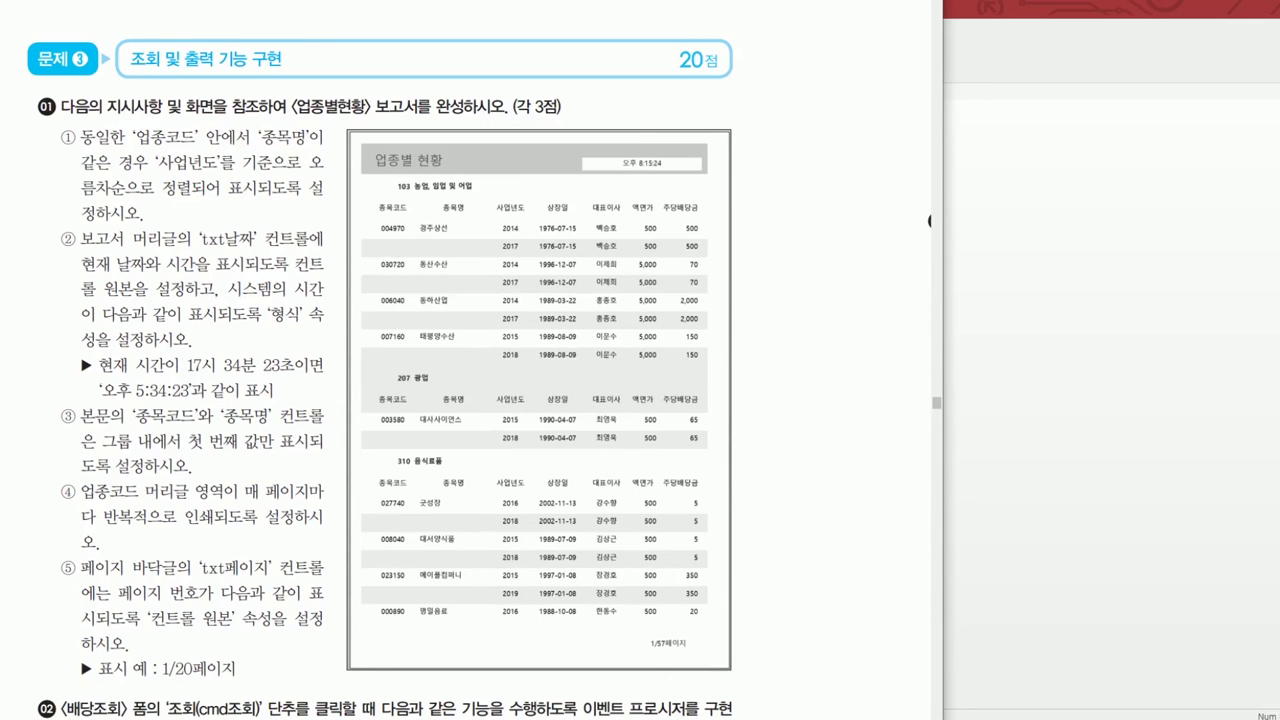
scroll(380, 400, "down", 2)
scroll(380, 400, "up", 2)
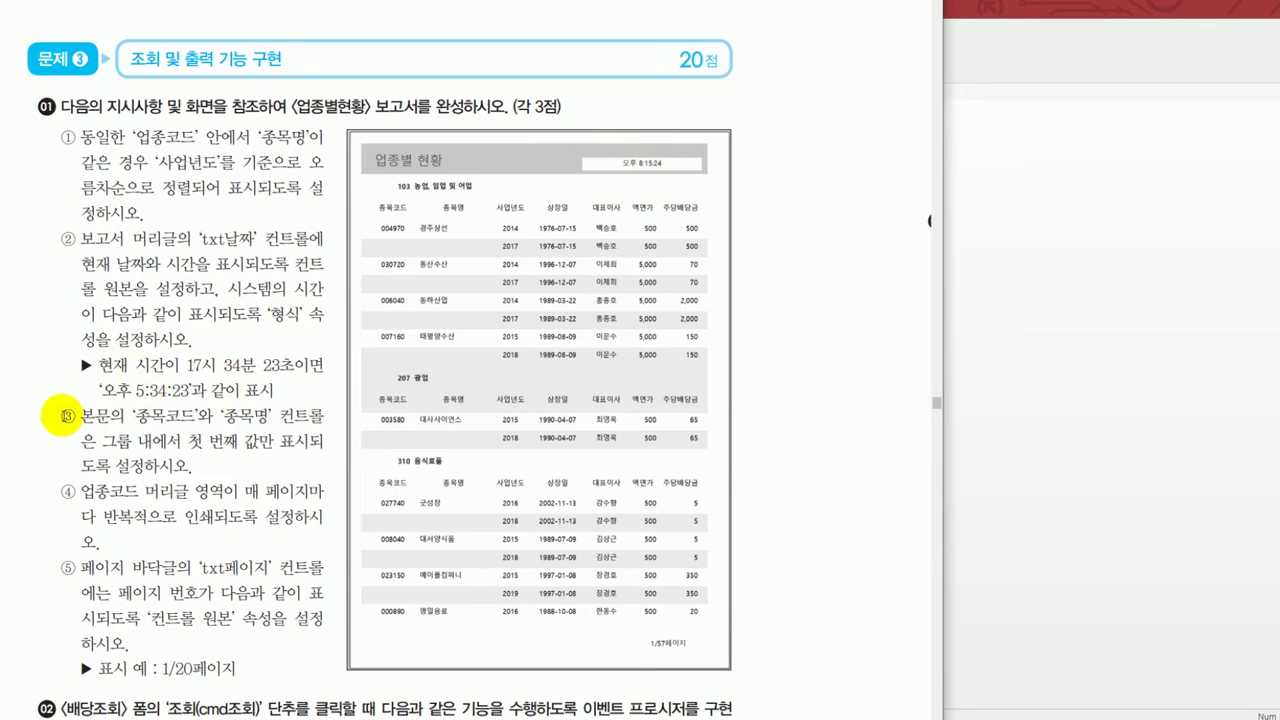
scroll(136, 443, "down", 1)
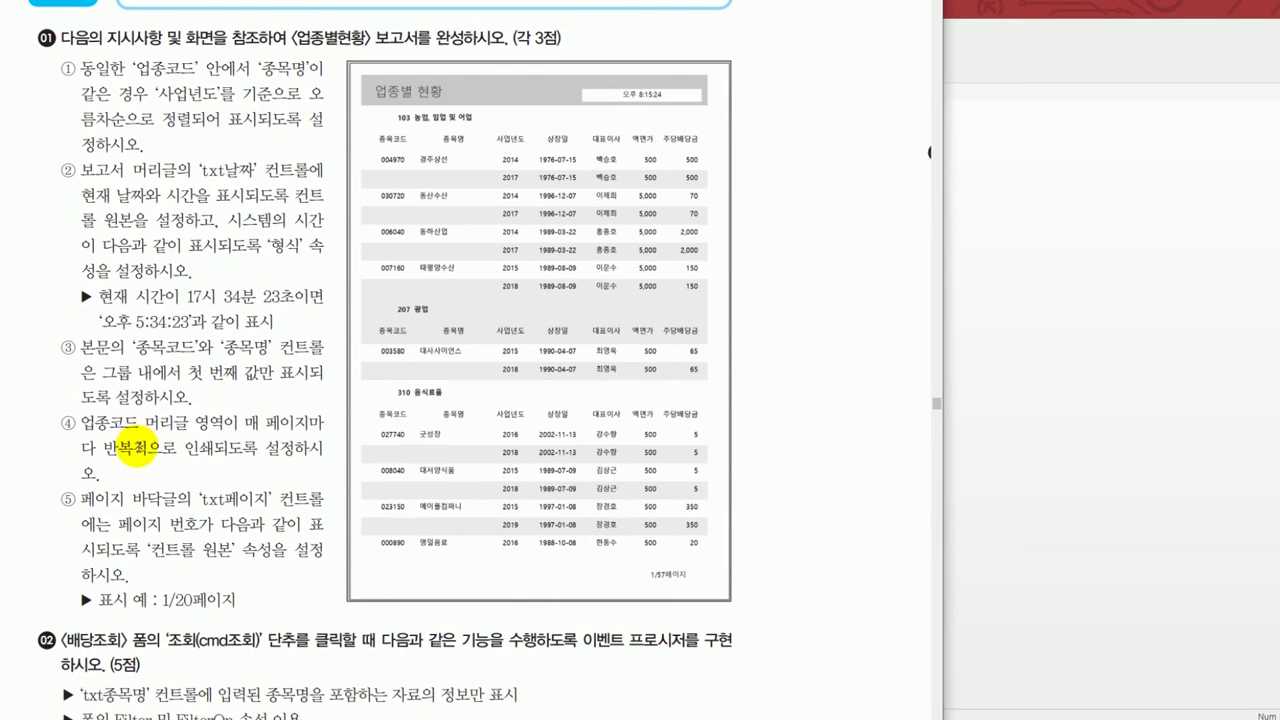
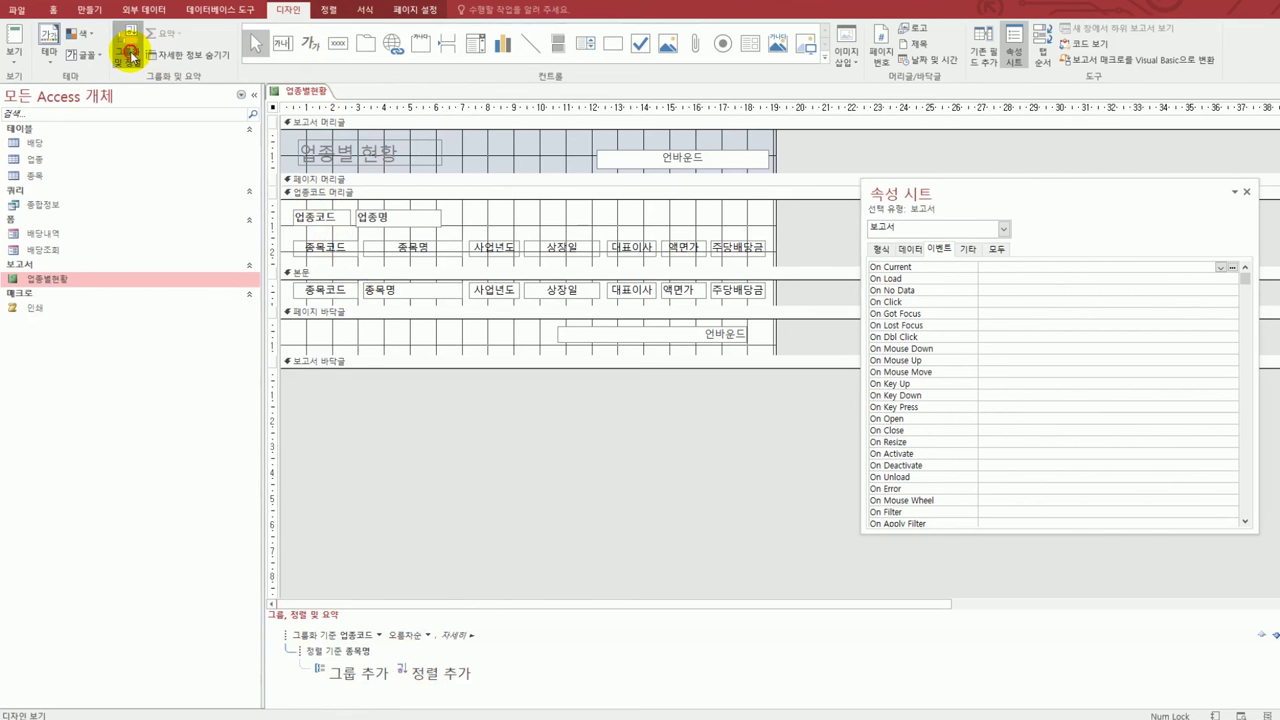
- Add an ascending sort on 사업년도 beneath the 종목명 sort in the 업종별현황 report's grouping and sorting
left_click(130, 57)
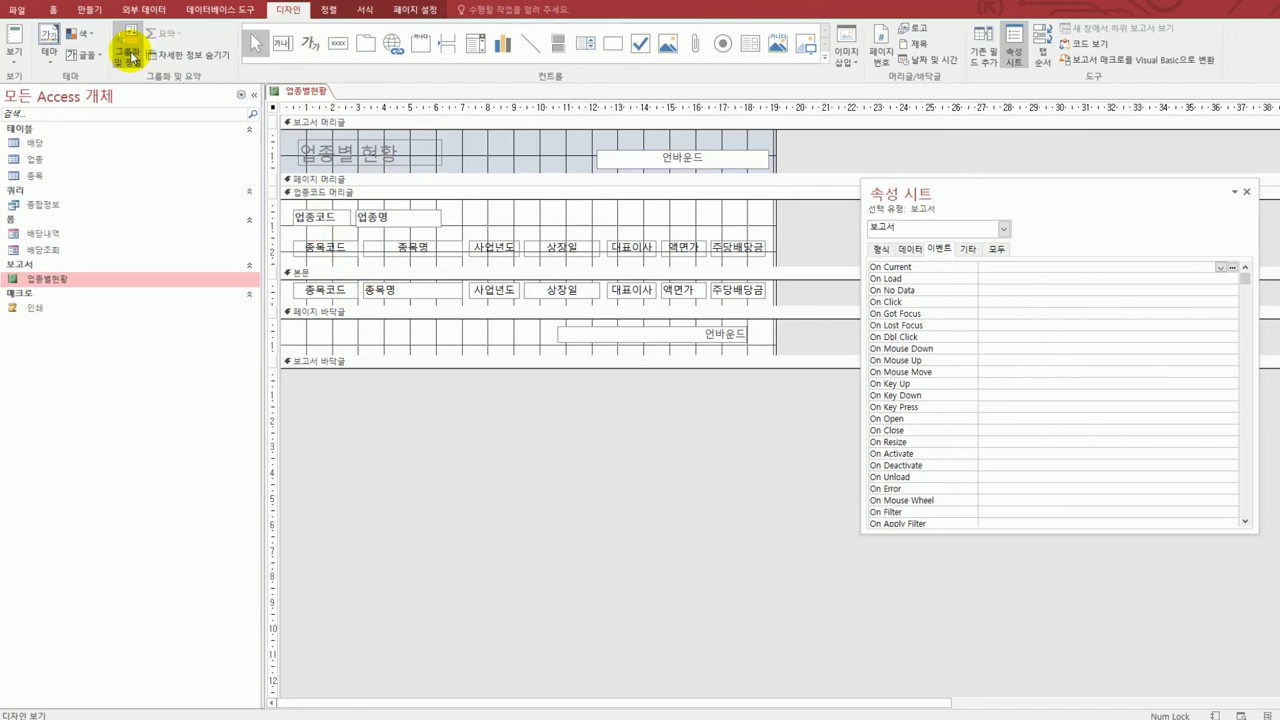
left_click(130, 57)
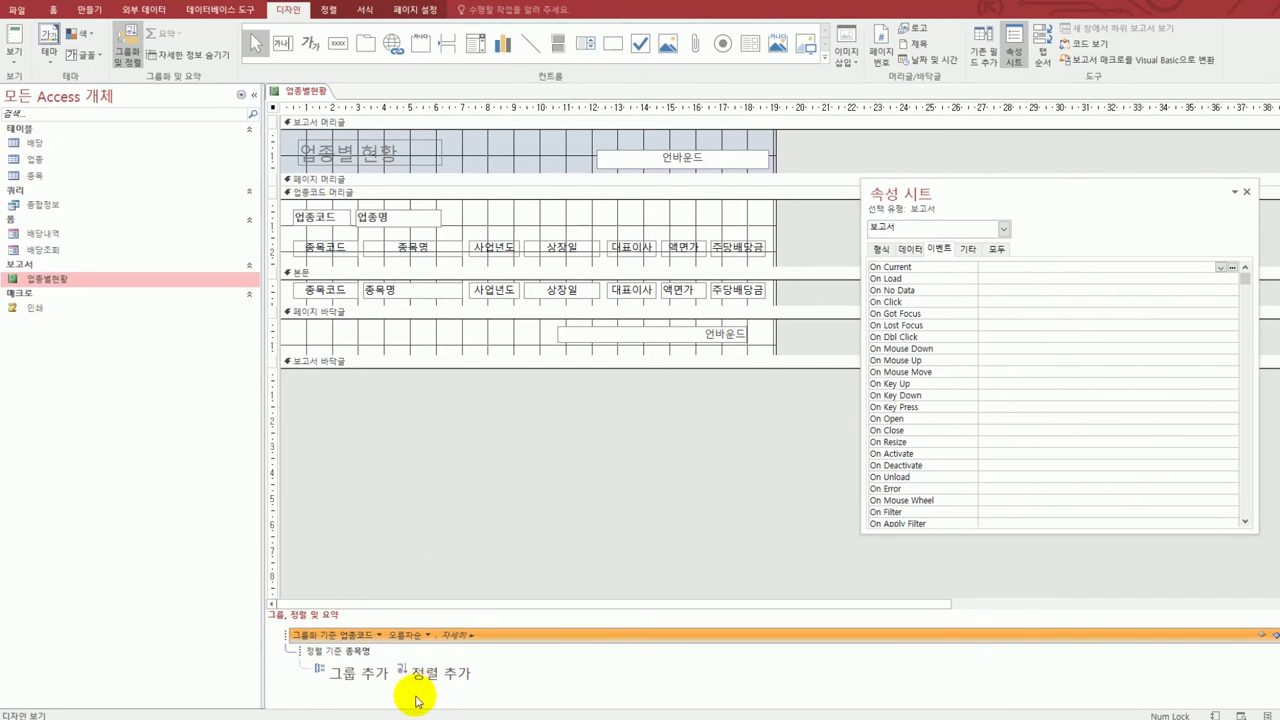
left_click(368, 654)
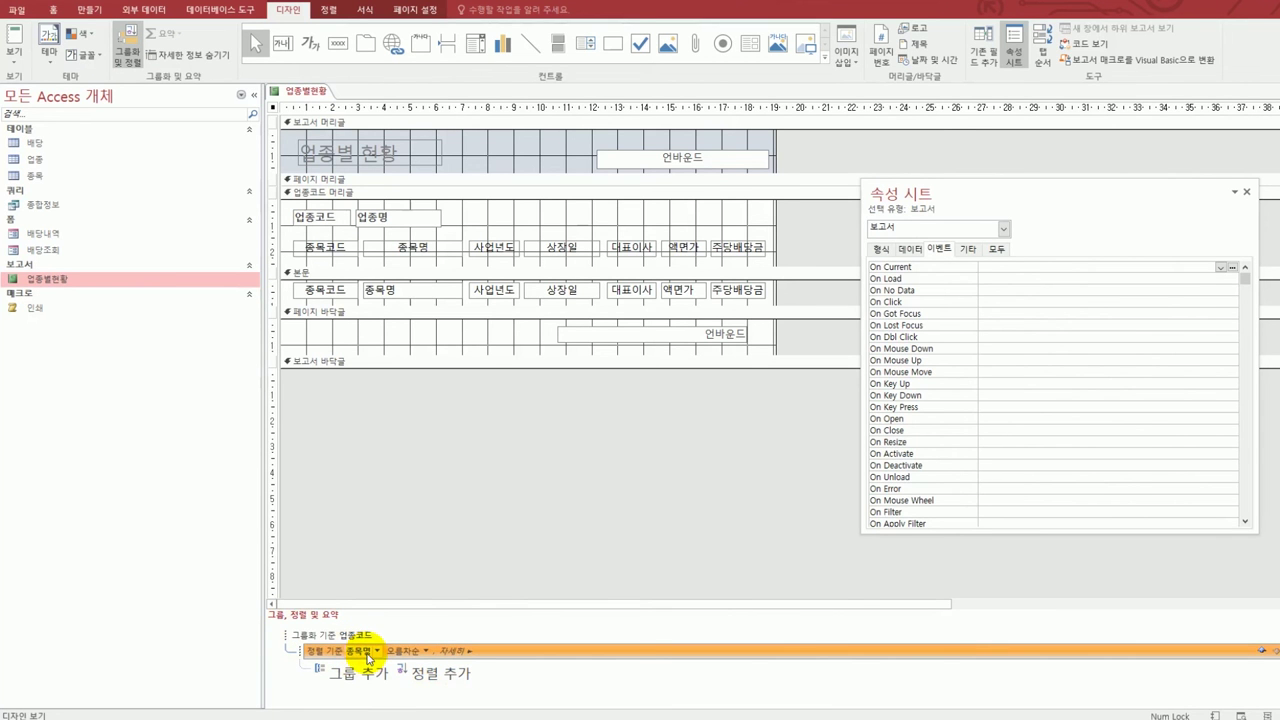
left_click(430, 675)
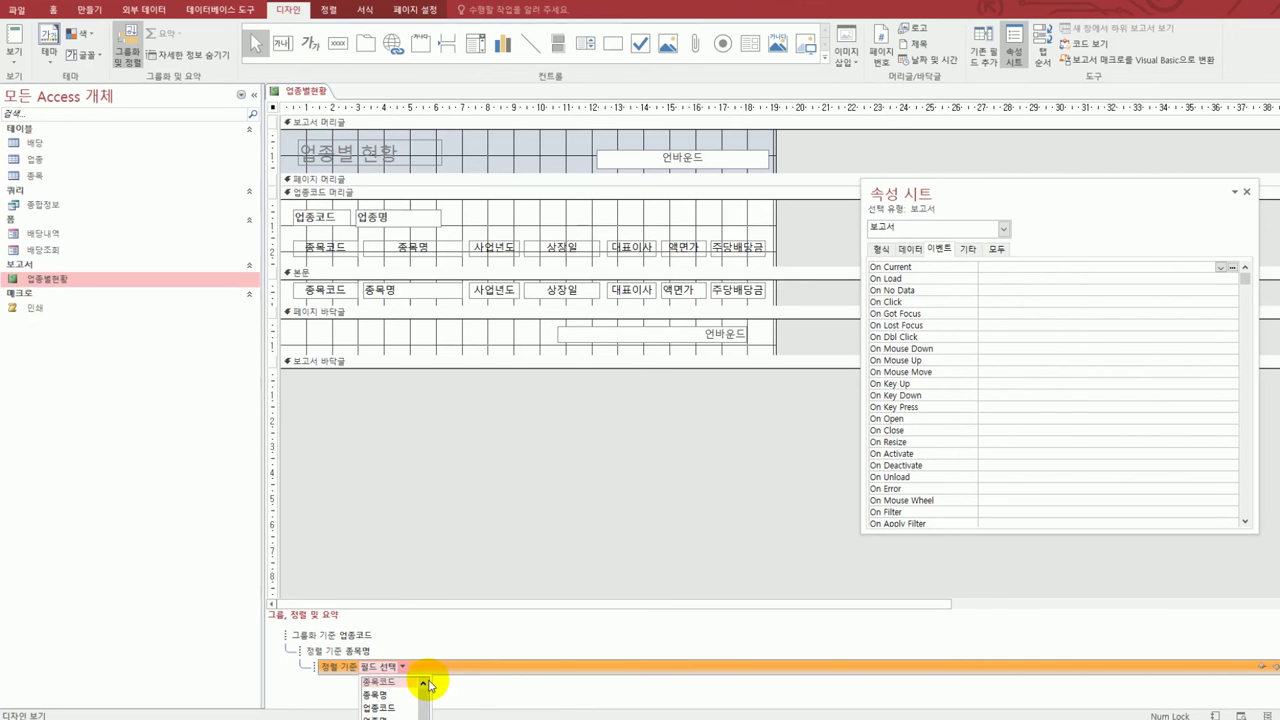
scroll(424, 692, "down", 3)
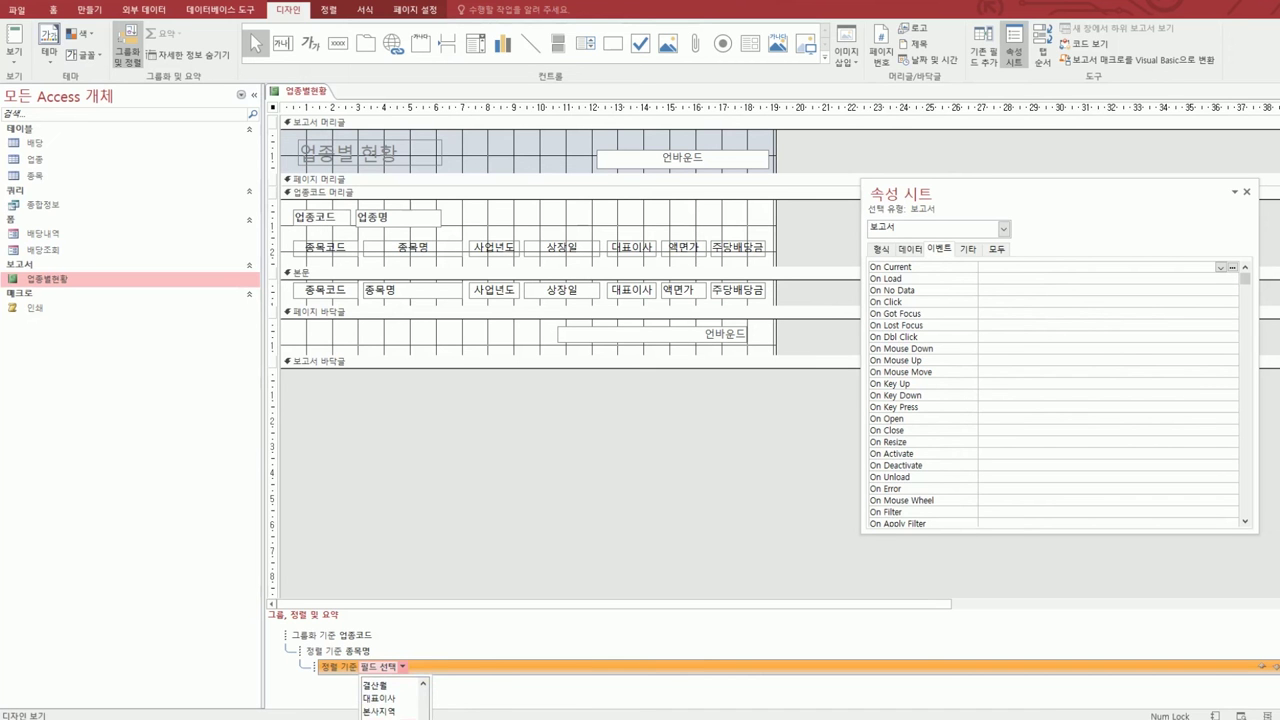
left_click(380, 711)
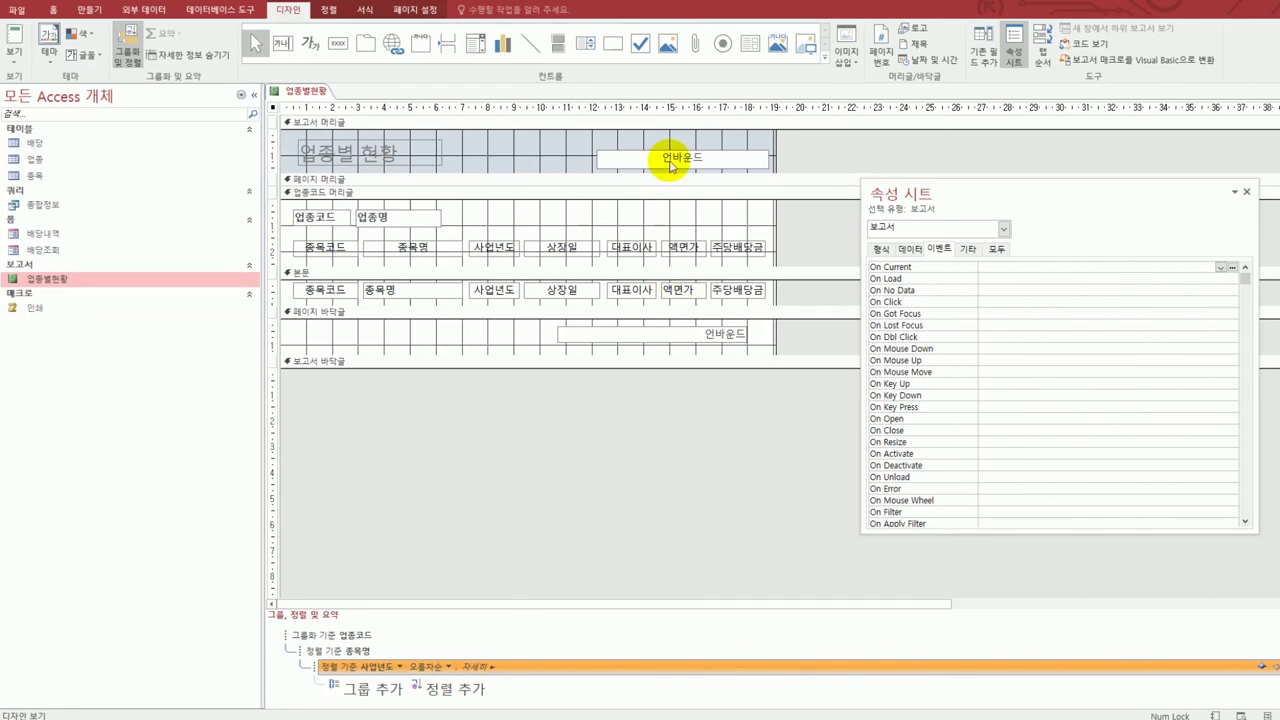
- Set the control source of the report header's txt날짜 text box to =Now()
left_click(670, 166)
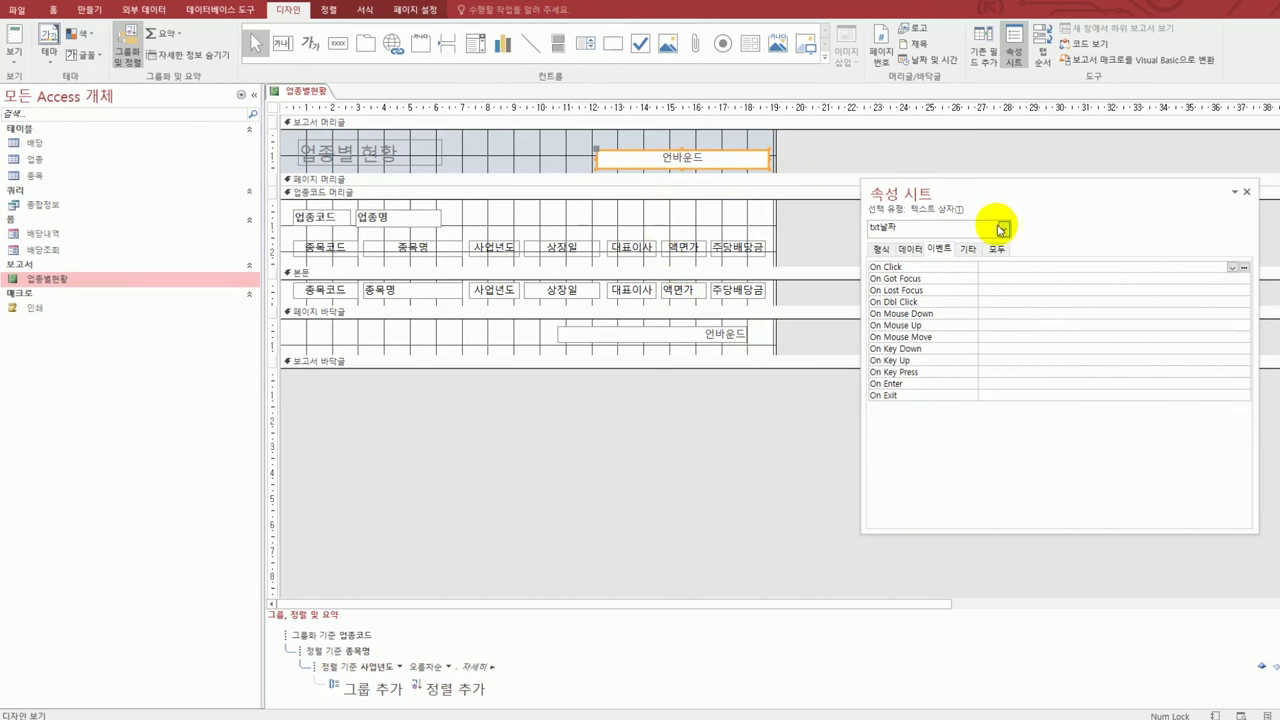
left_click(921, 250)
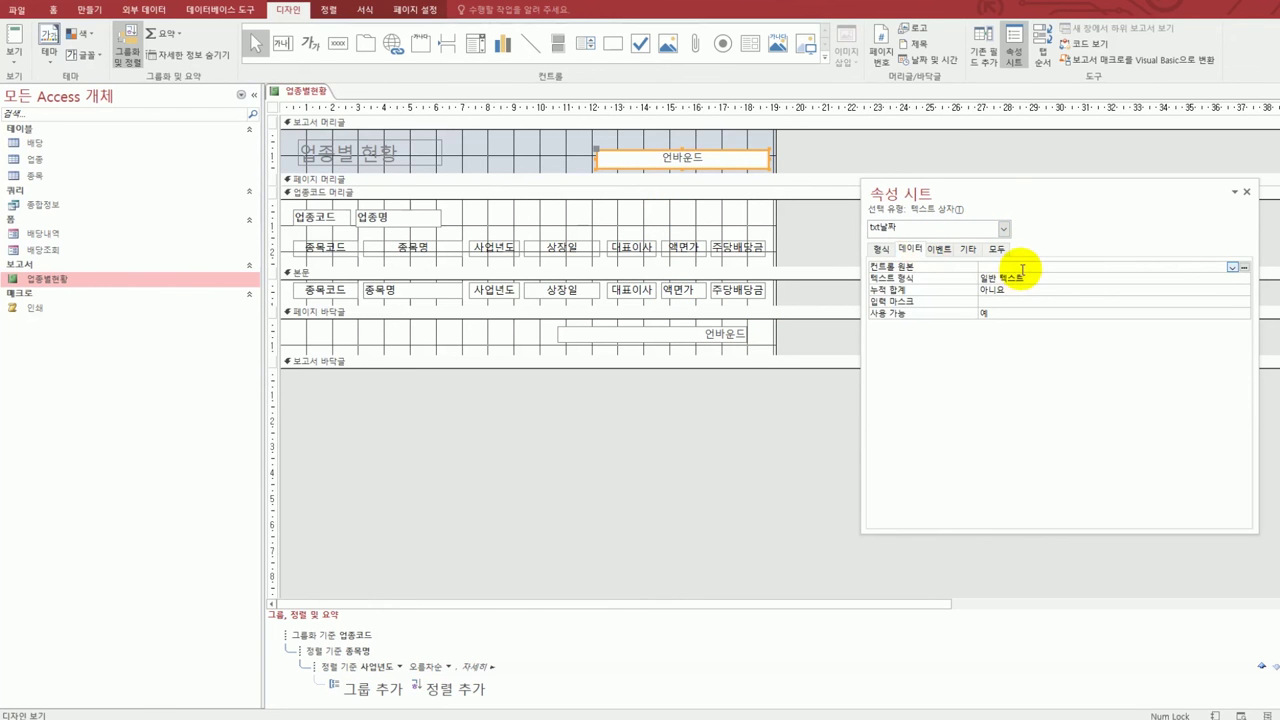
left_click(1022, 268)
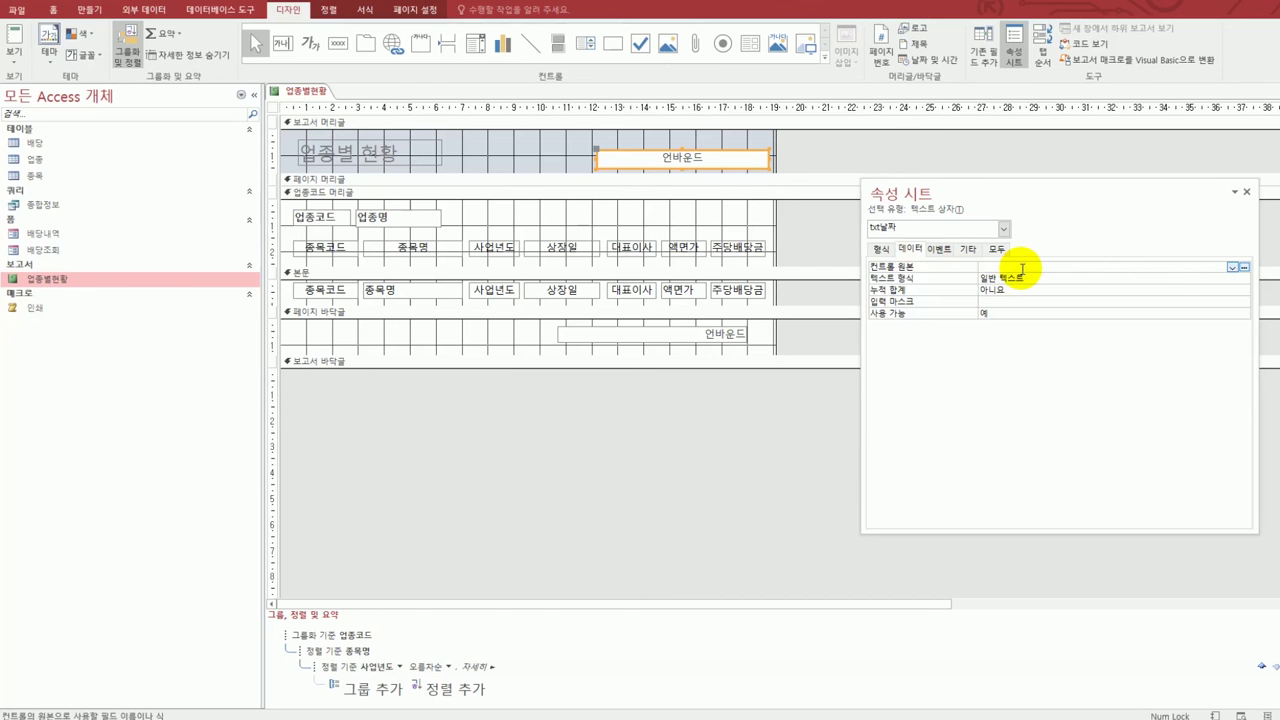
type("=now()")
key("Return")
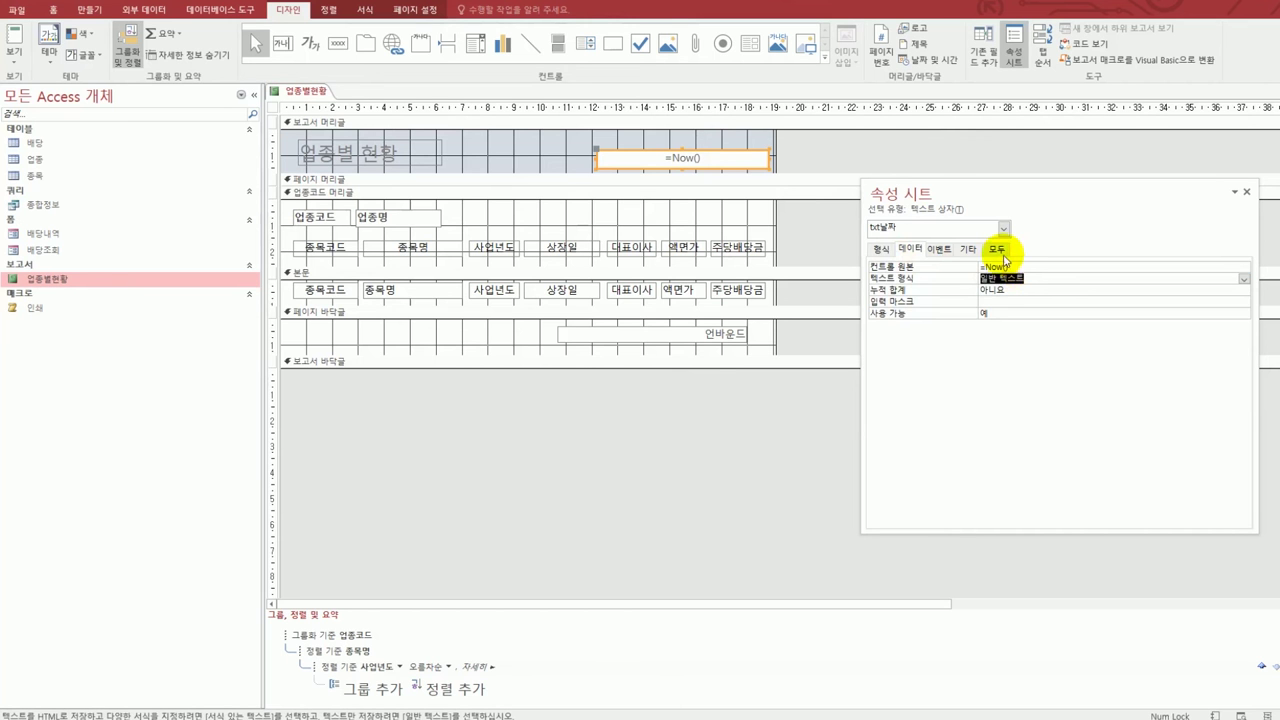
- Set the 형식 property of the txt날짜 text box to 자세한 시간
left_click(997, 249)
left_click(1031, 278)
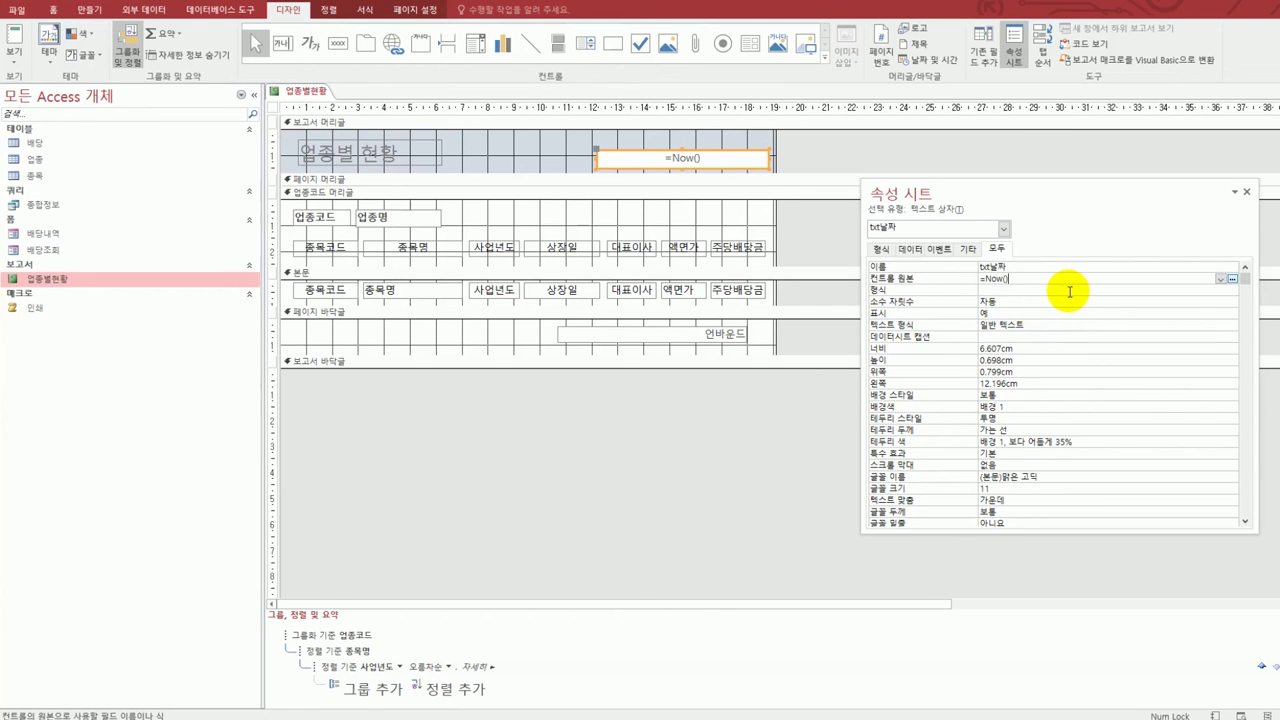
left_click(1064, 289)
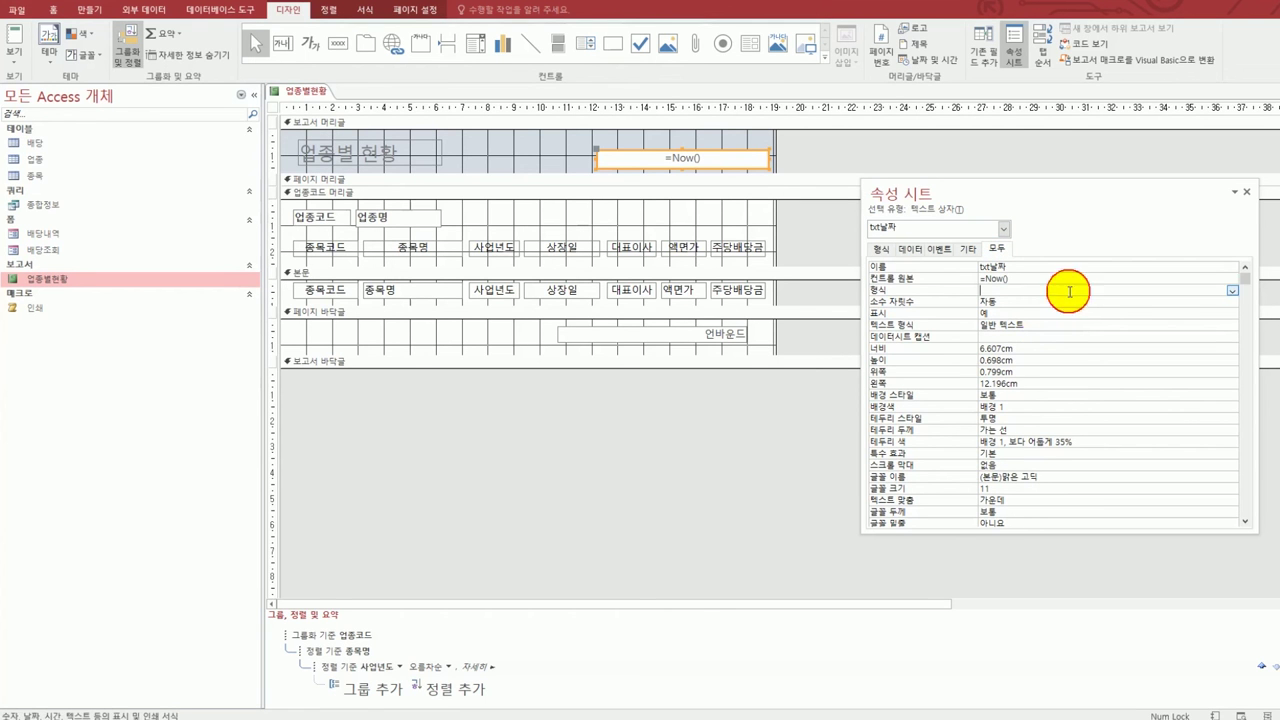
left_click(1232, 291)
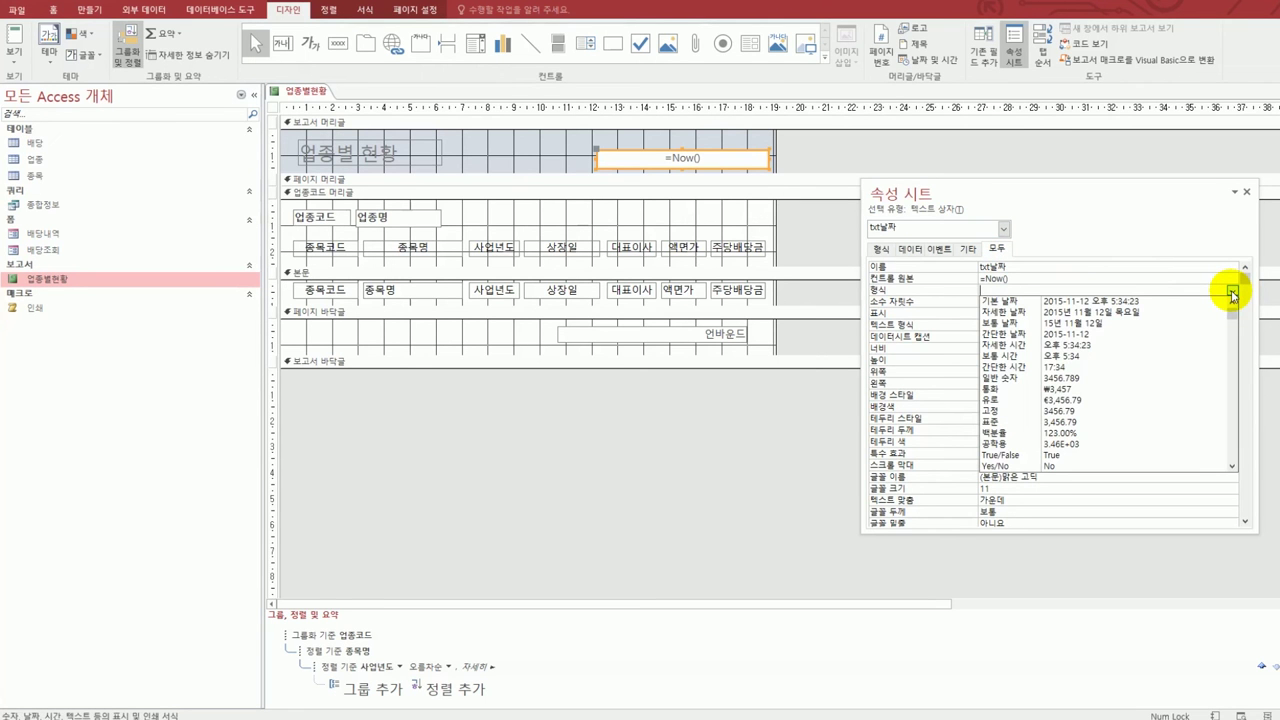
left_click(1165, 346)
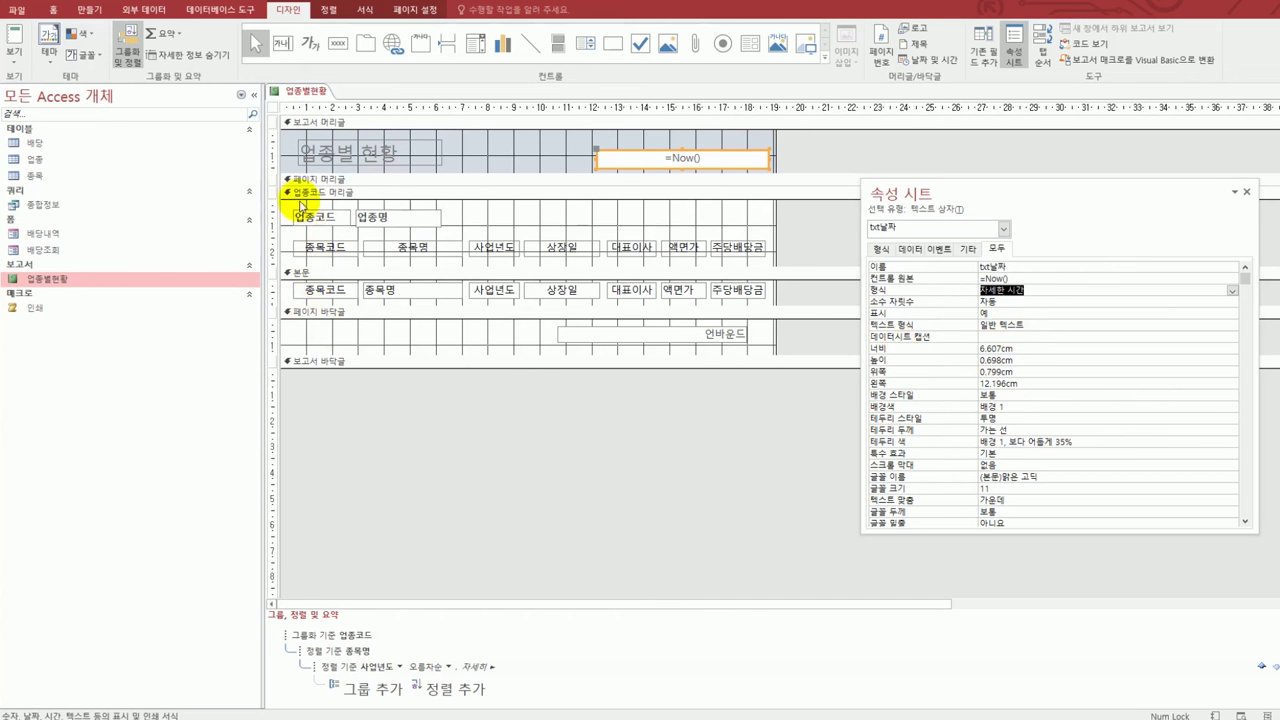
- Set 중복 내용 숨기기 to 예 for both the 종목코드 and 종목명 controls in the detail section
left_click(320, 291)
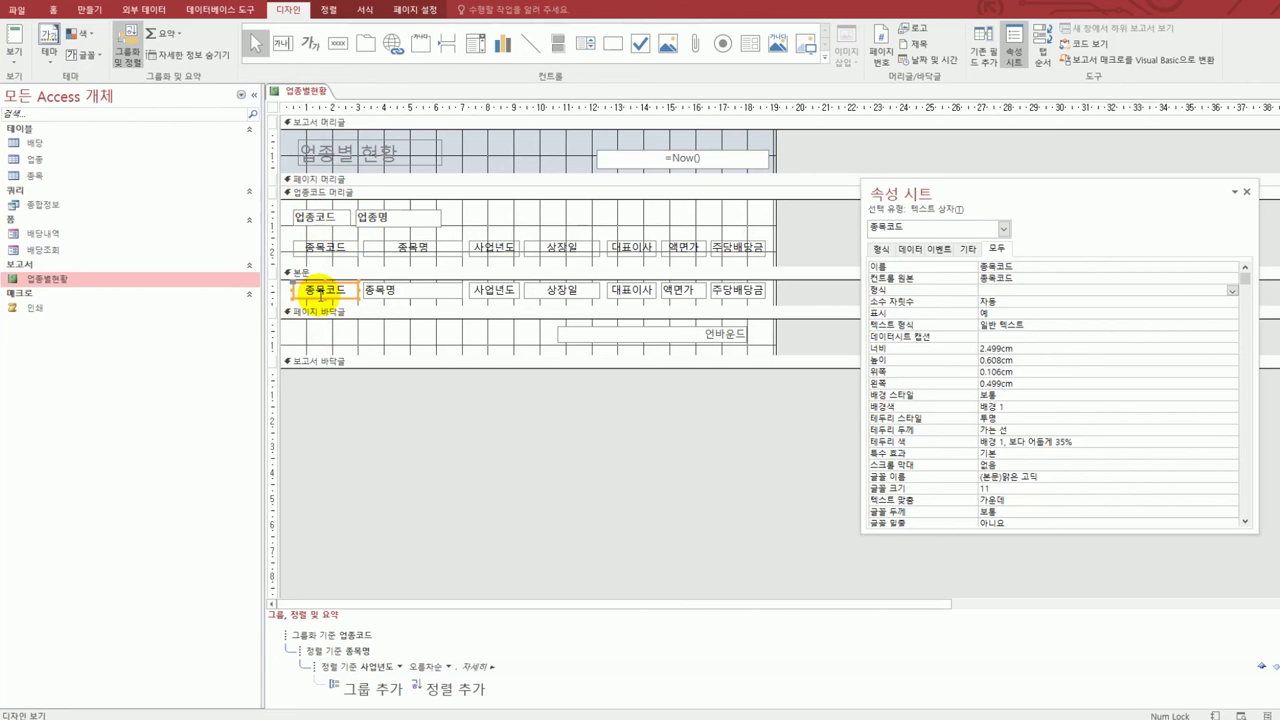
left_click(412, 297, "shift")
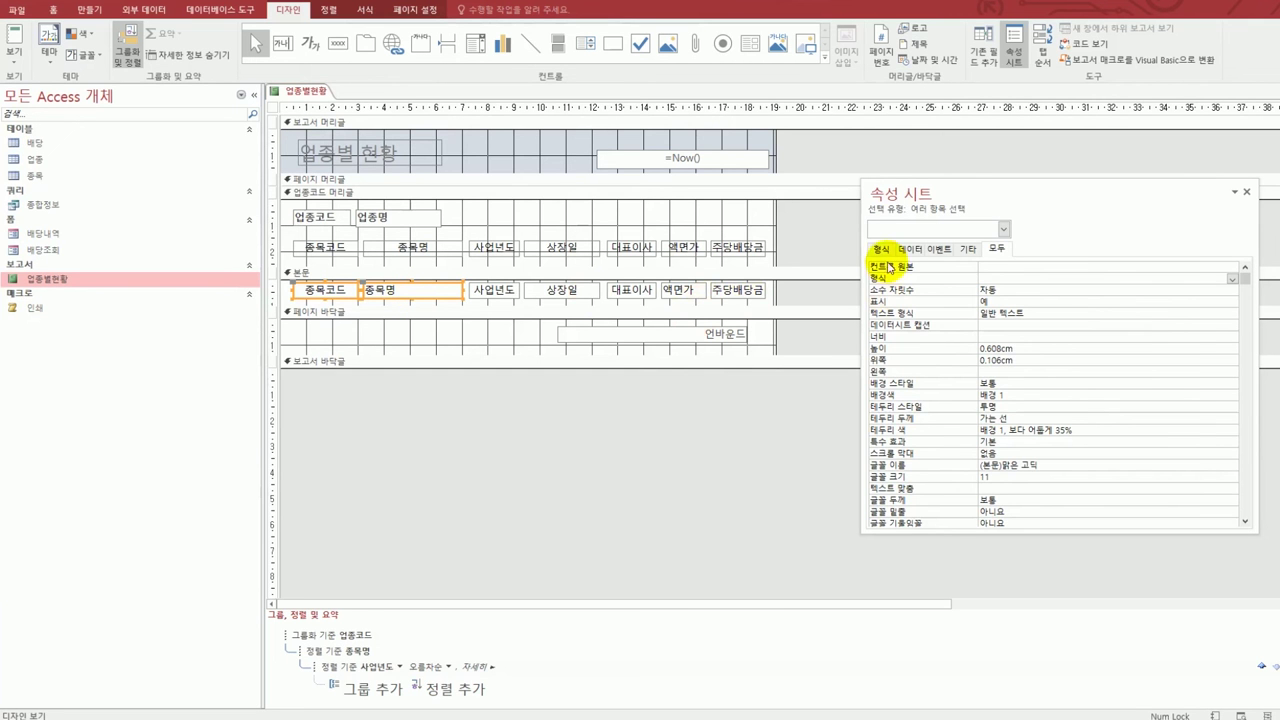
scroll(1063, 443, "down", 6)
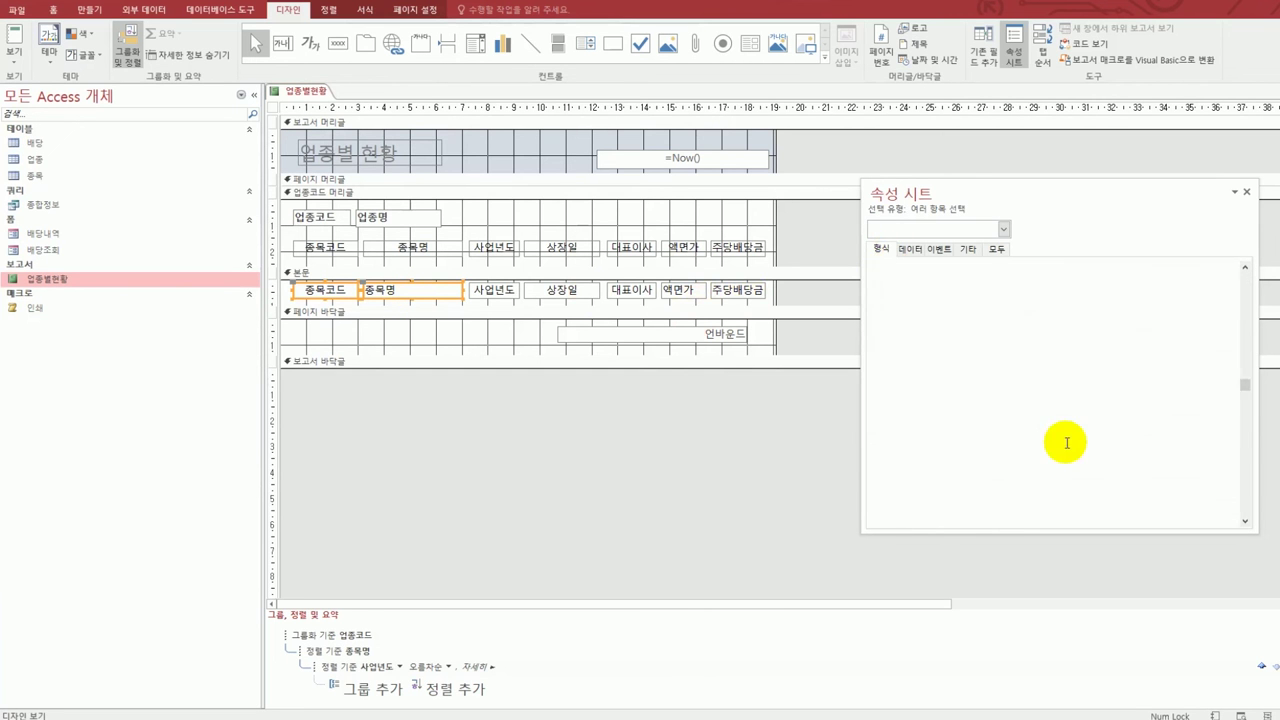
scroll(1067, 443, "down", 3)
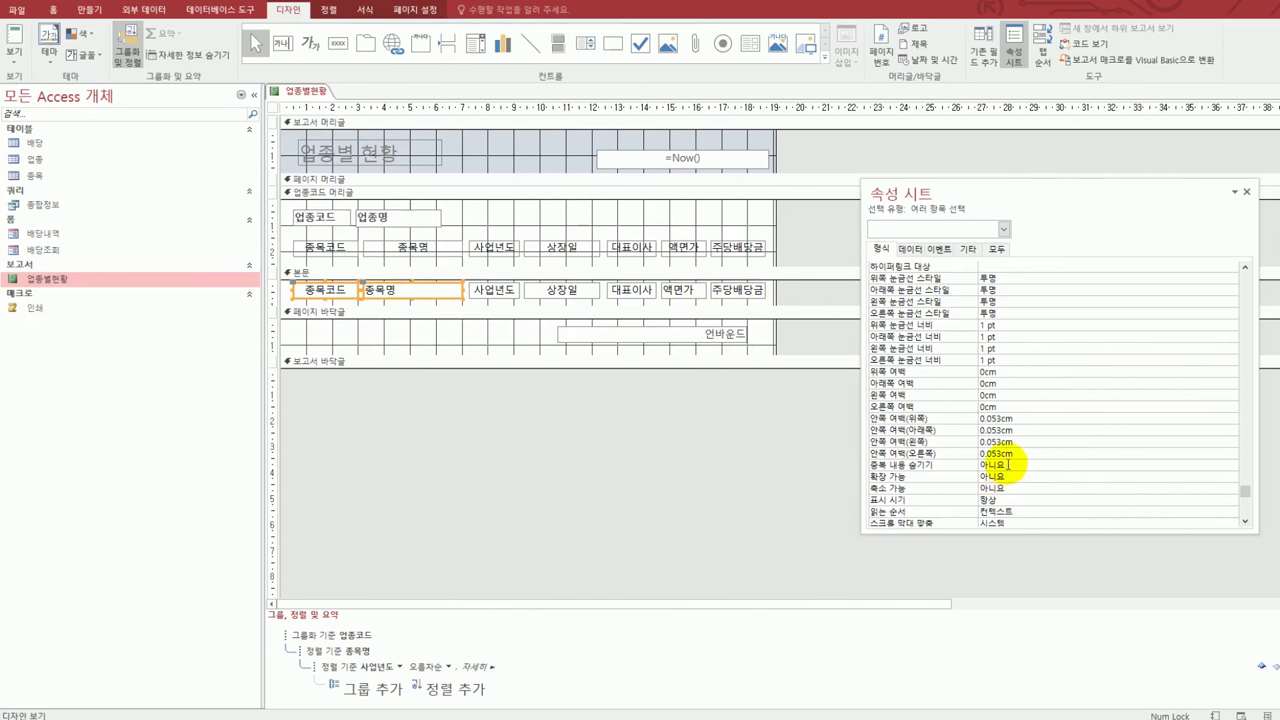
left_click(1008, 465)
double_click(1008, 465)
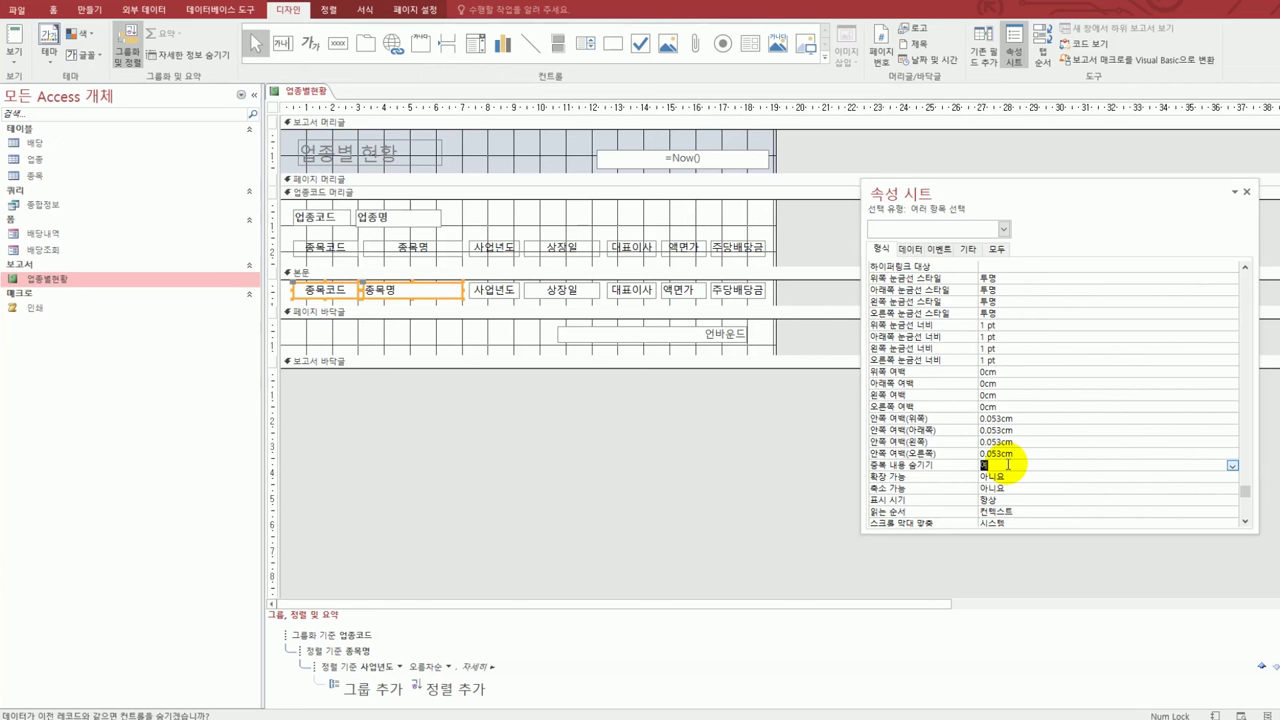
- Set 반복 실행 구역 to 예 for the 업종코드 머리글 section
left_click(497, 193)
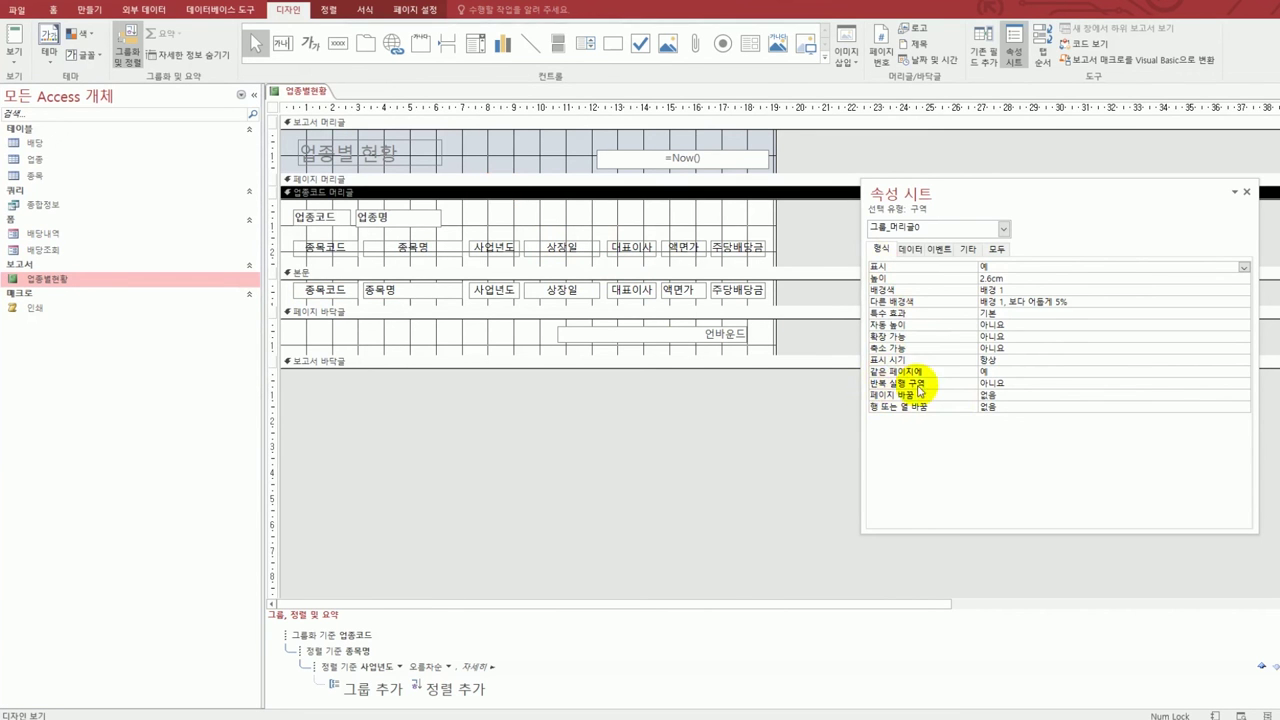
double_click(1022, 385)
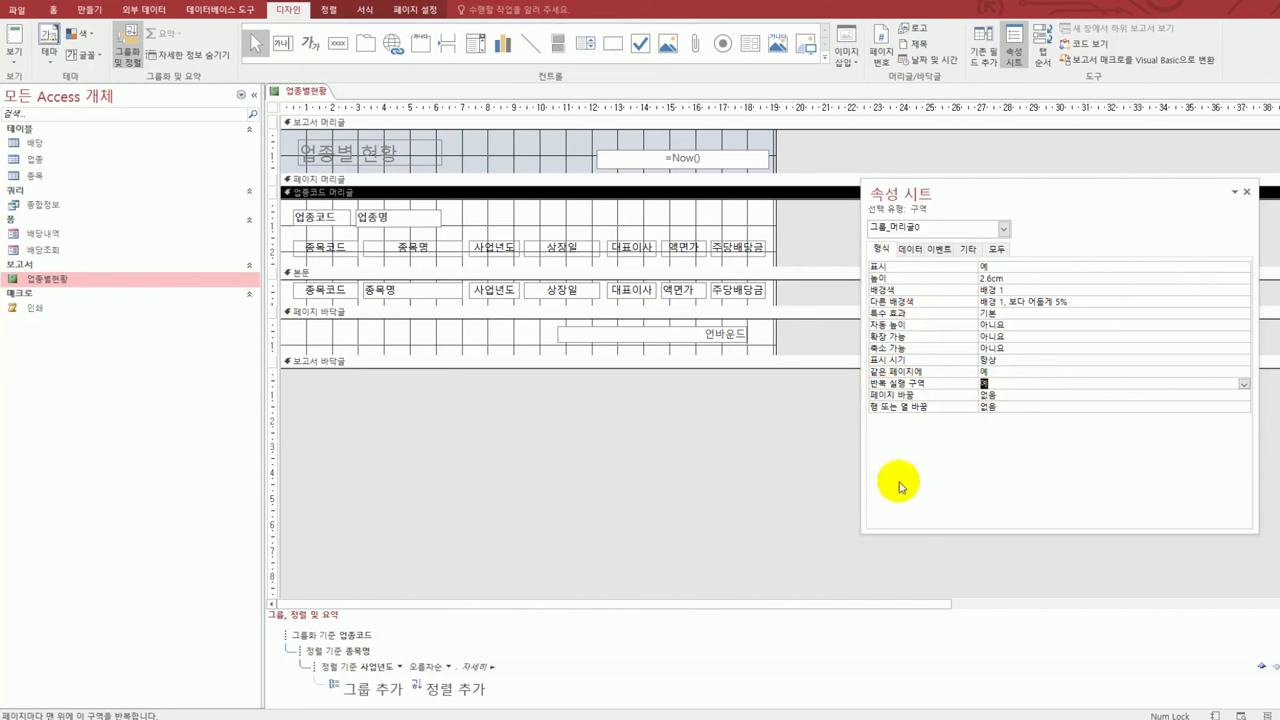
- Enter =[page]/[pages] & "페이지" as the control source of the page footer's txt페이지 text box
left_click(707, 332)
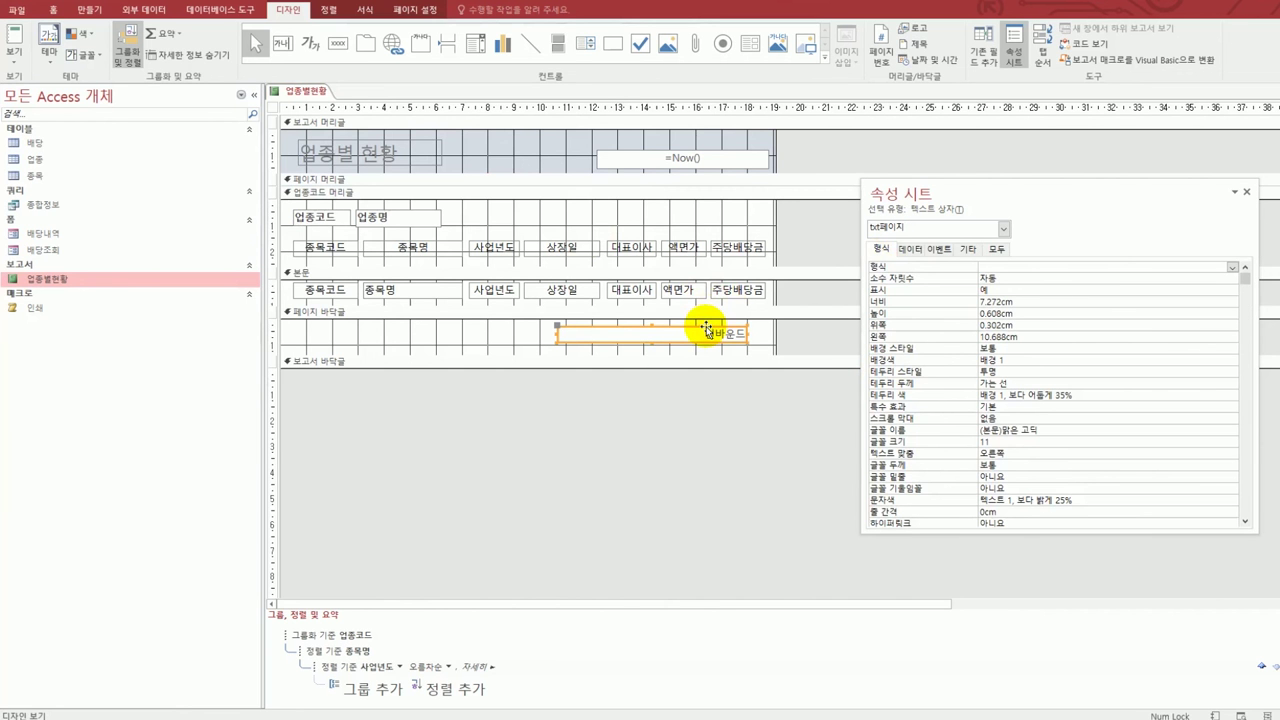
left_click(910, 249)
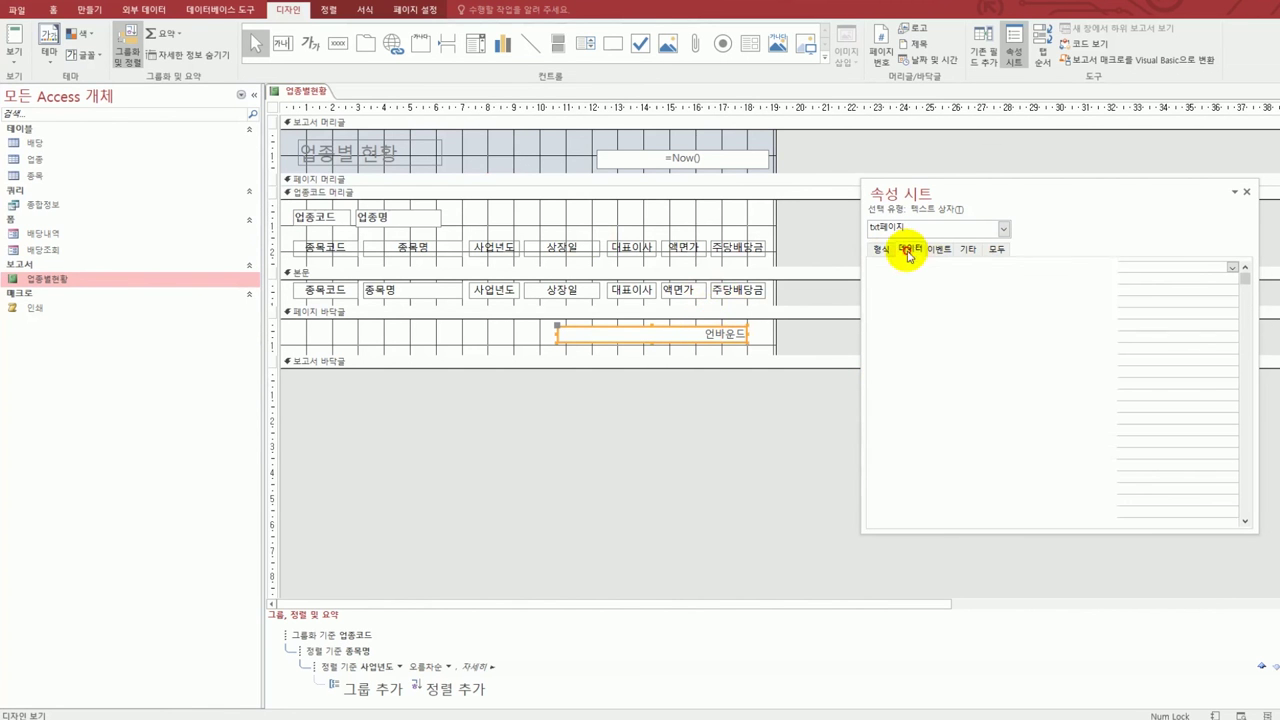
left_click(1009, 267)
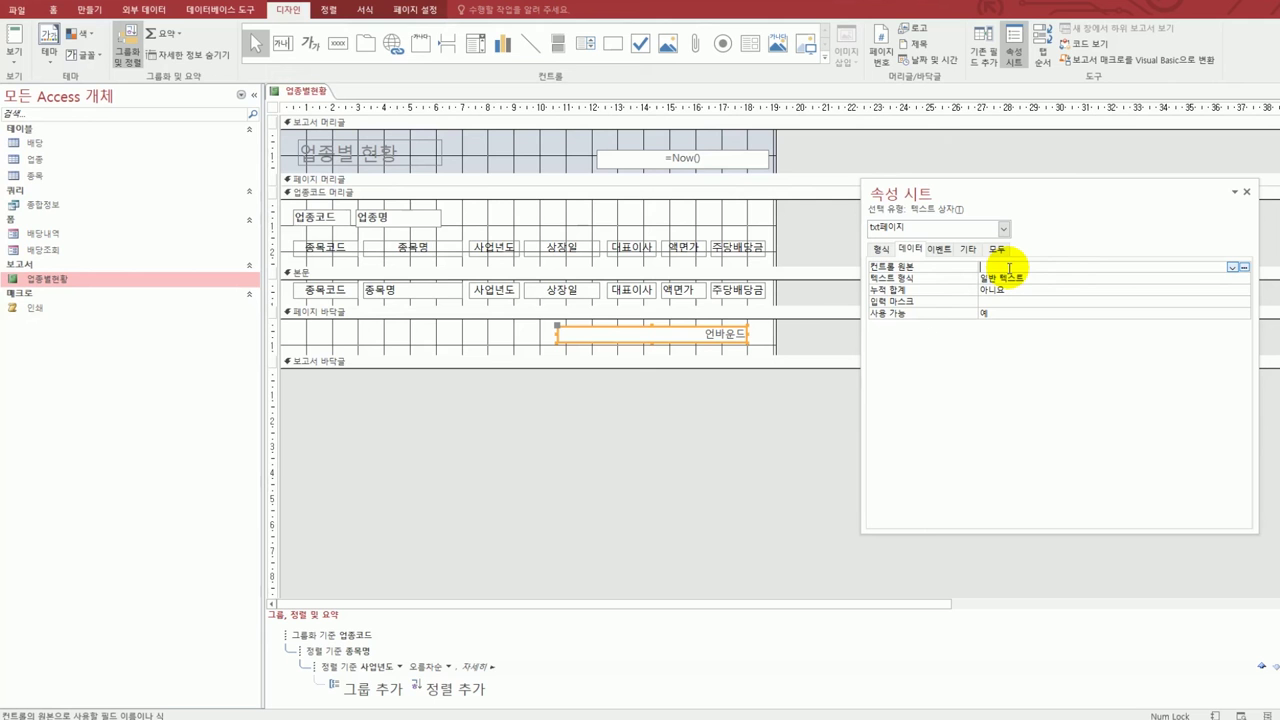
type("=")
type("페이")
key("BackSpace")
key("BackSpace")
type("[page]/")
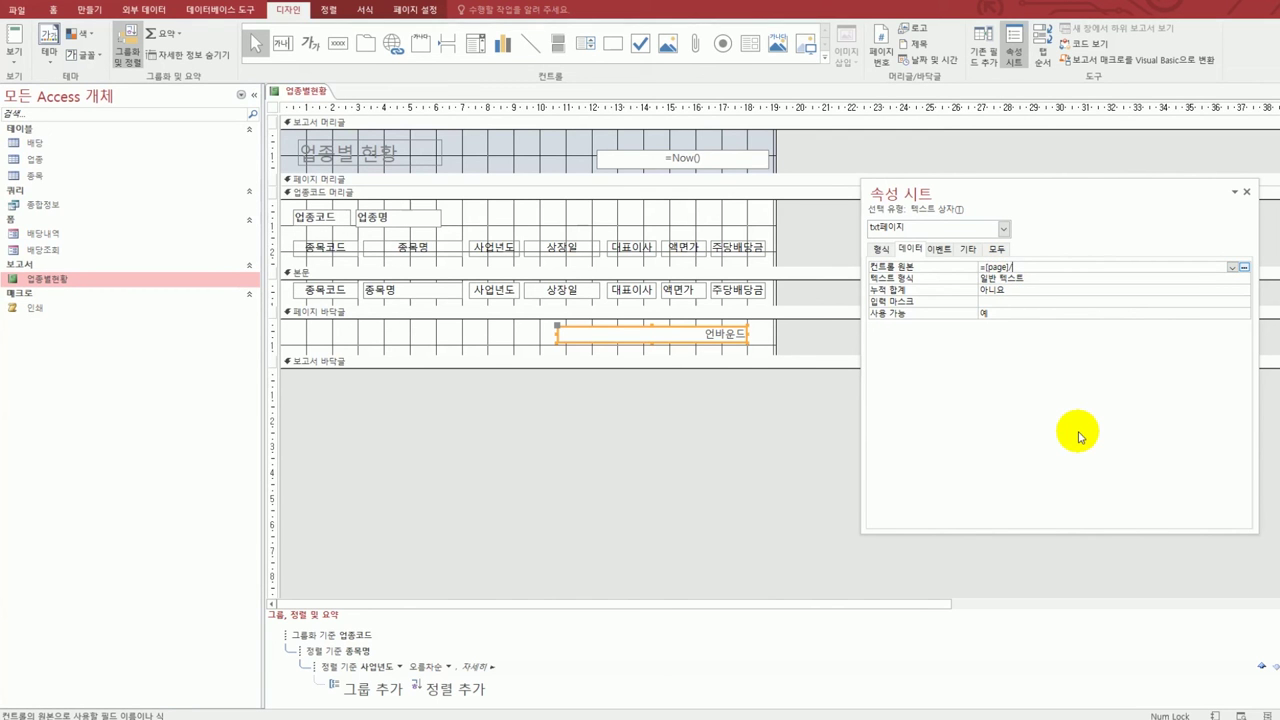
type("[pages]&")
key("BackSpace")
type("& \"페이지\"")
- Open the txt페이지 control source expression in the 확대/축소 window and set its font size to 18
key("shift+F2")
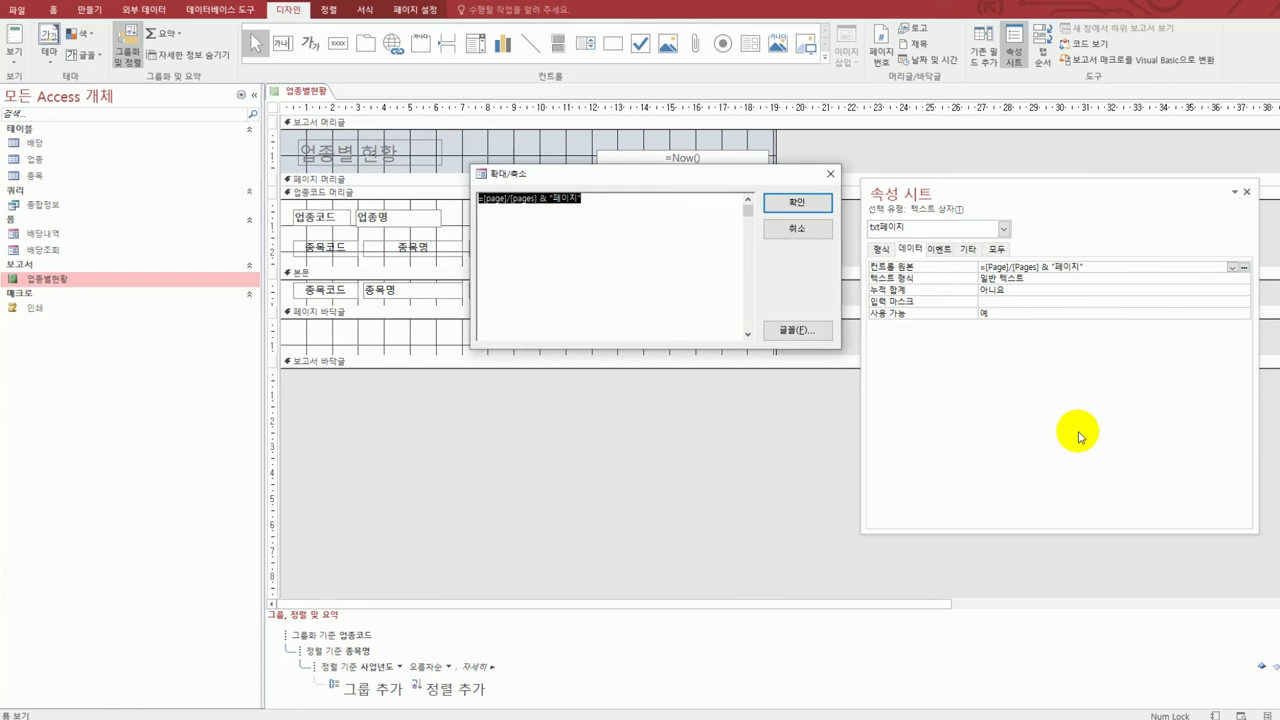
left_click(790, 330)
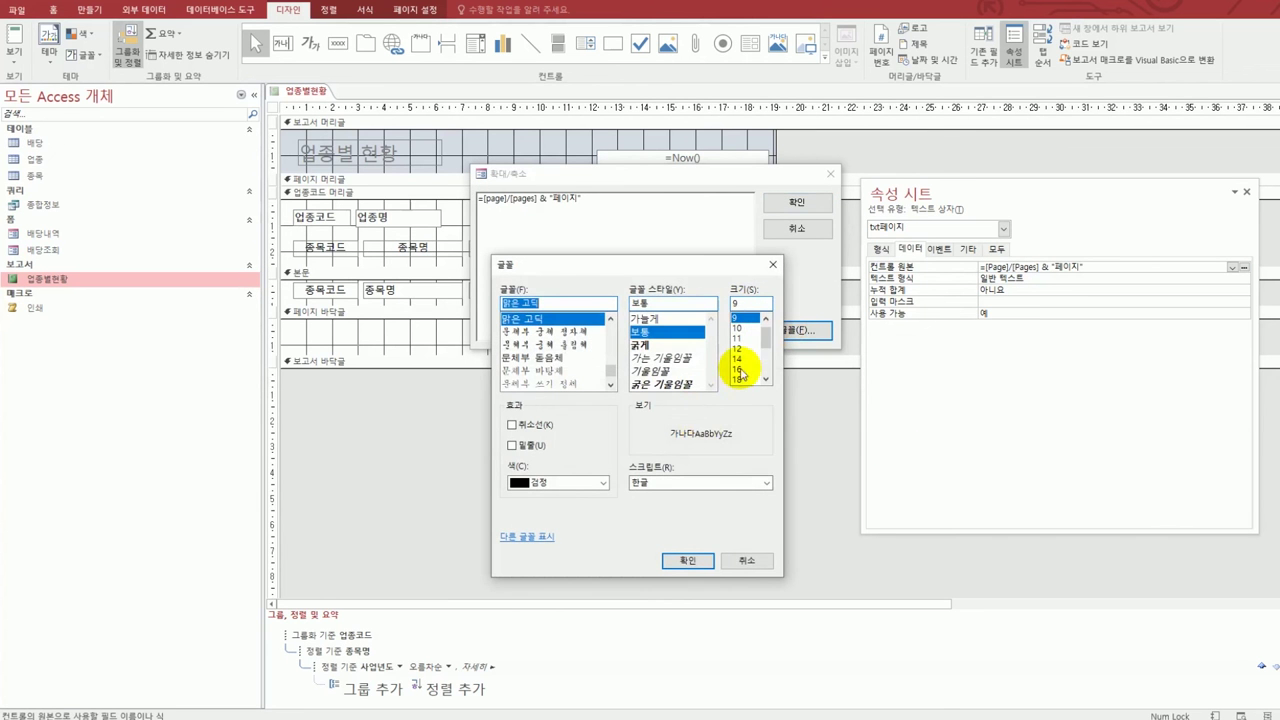
left_click(745, 379)
left_click(688, 559)
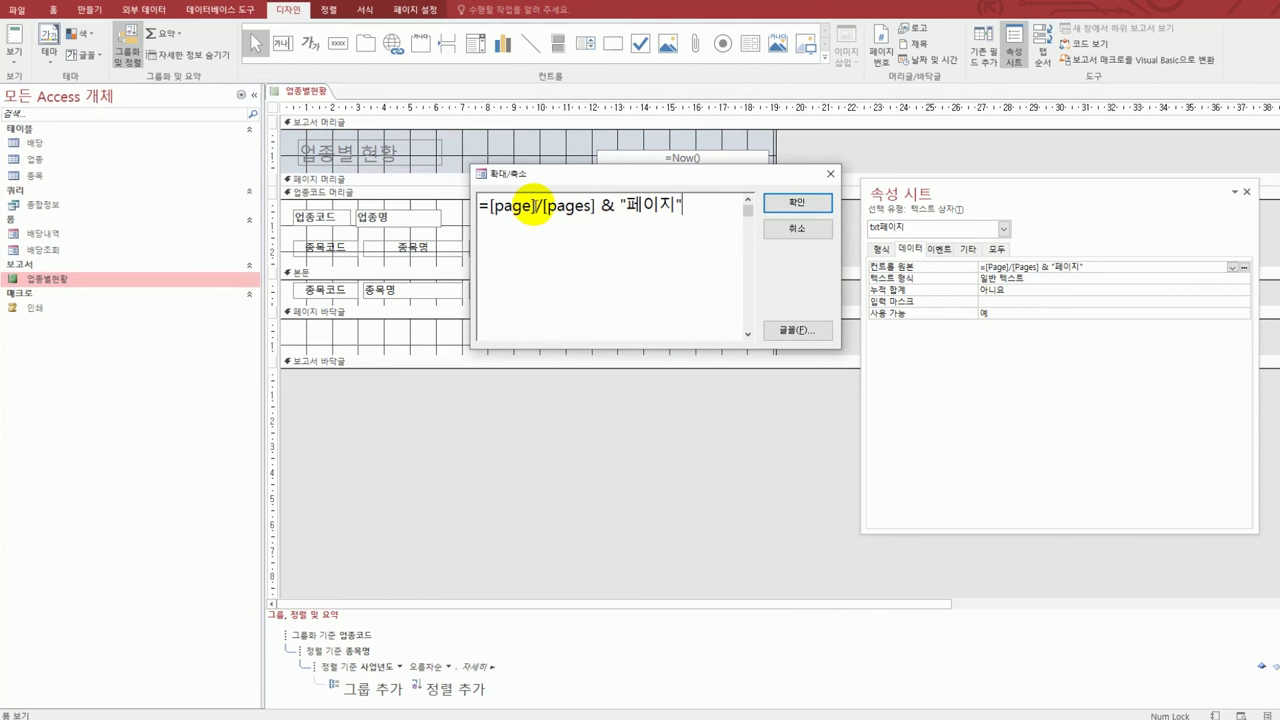
- Correct the txt페이지 control source to =[page] & "/" & [pages] & "페이지" and apply it
left_click(537, 205)
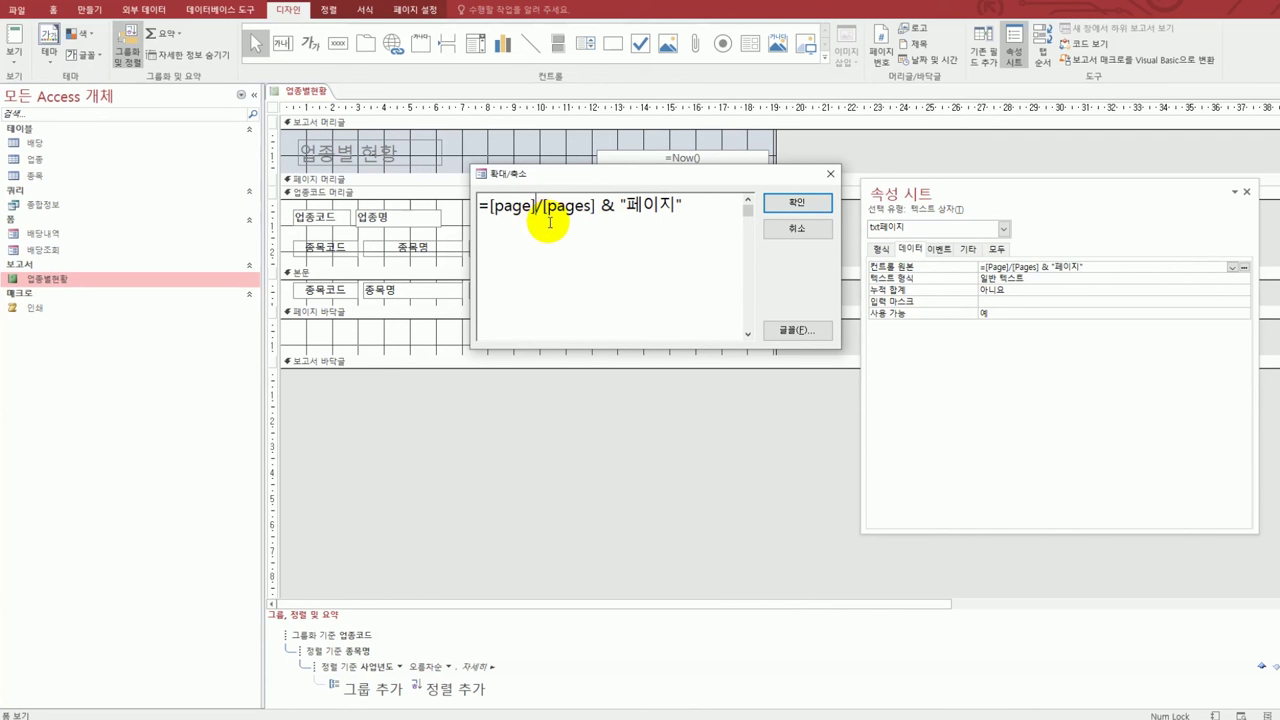
type("& ")
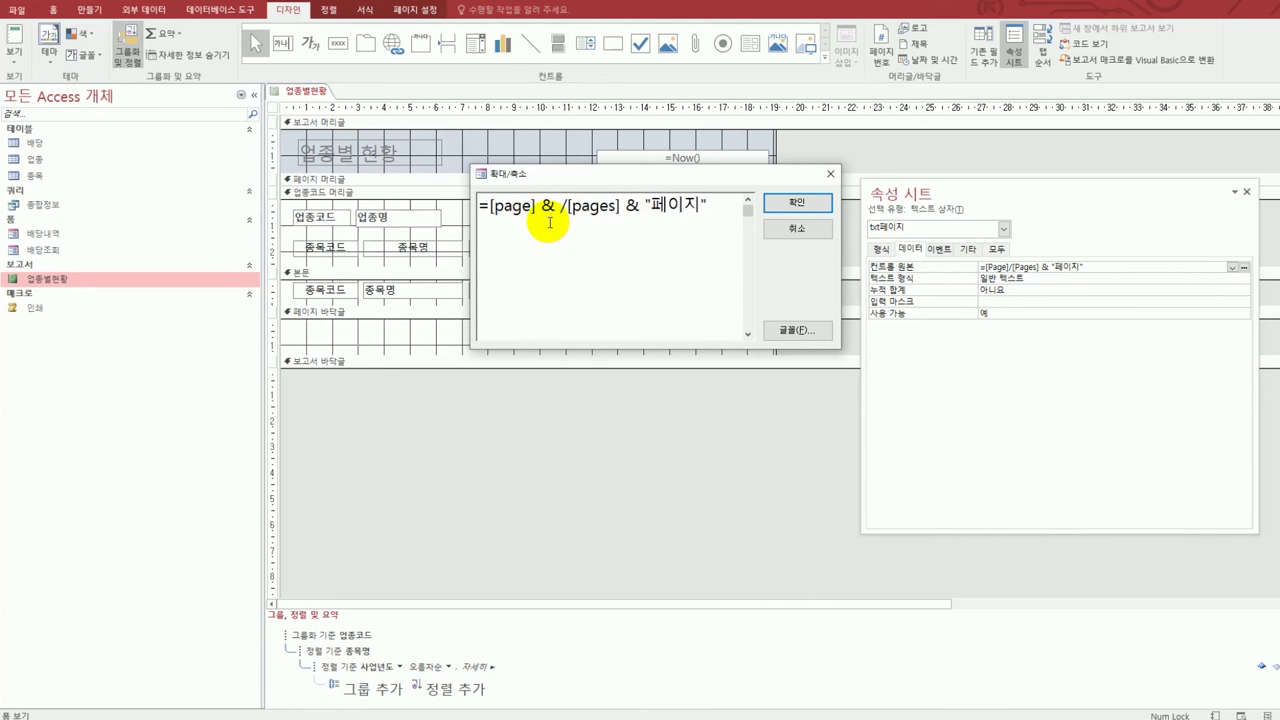
type("\"/\" ")
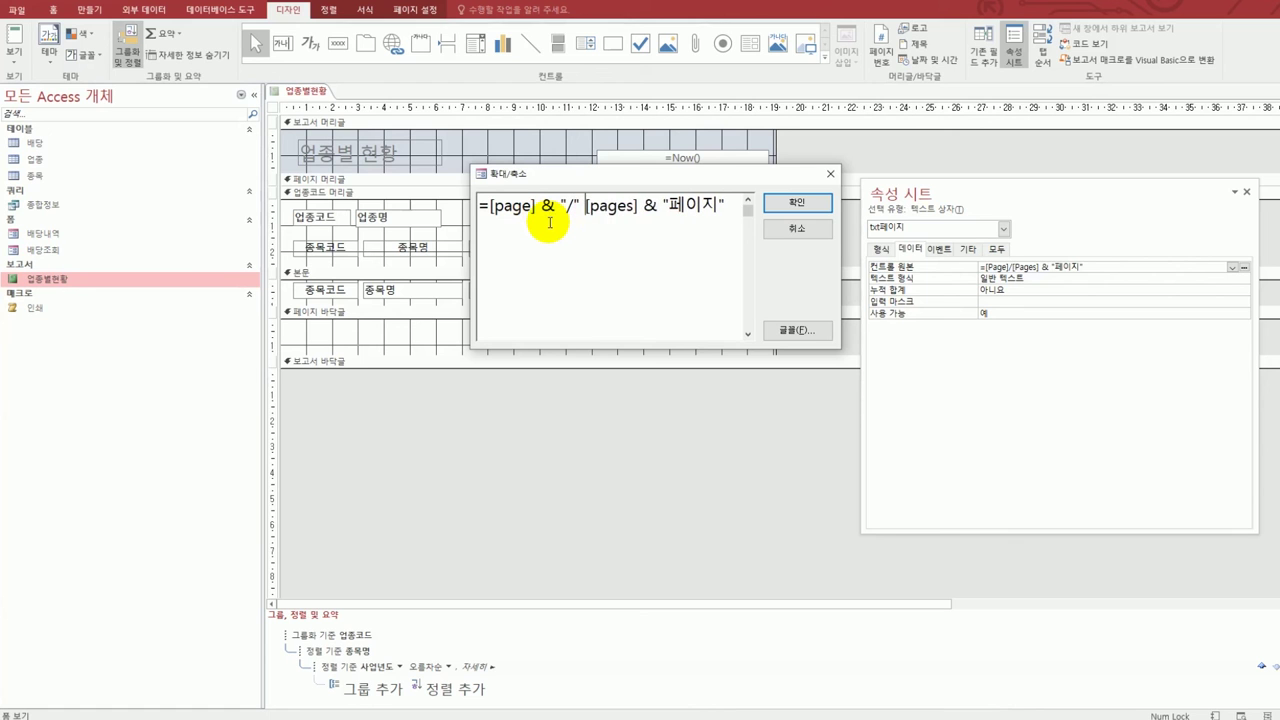
type("&")
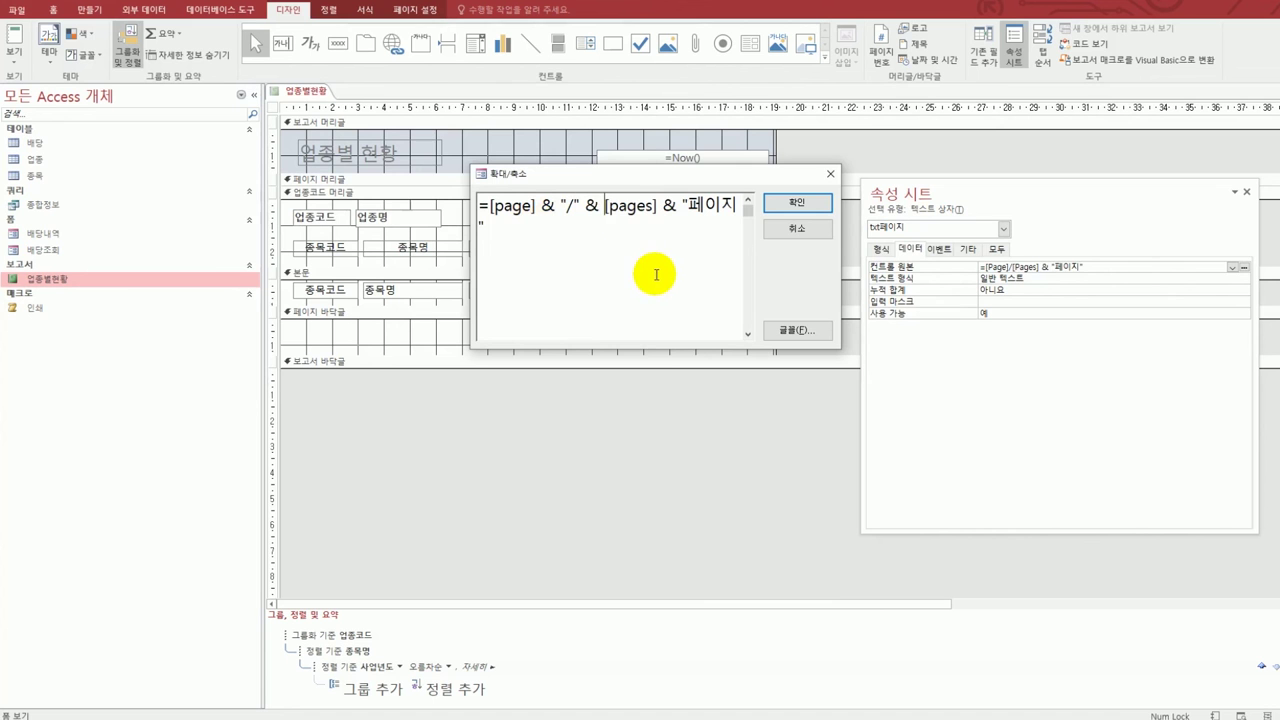
left_click(797, 202)
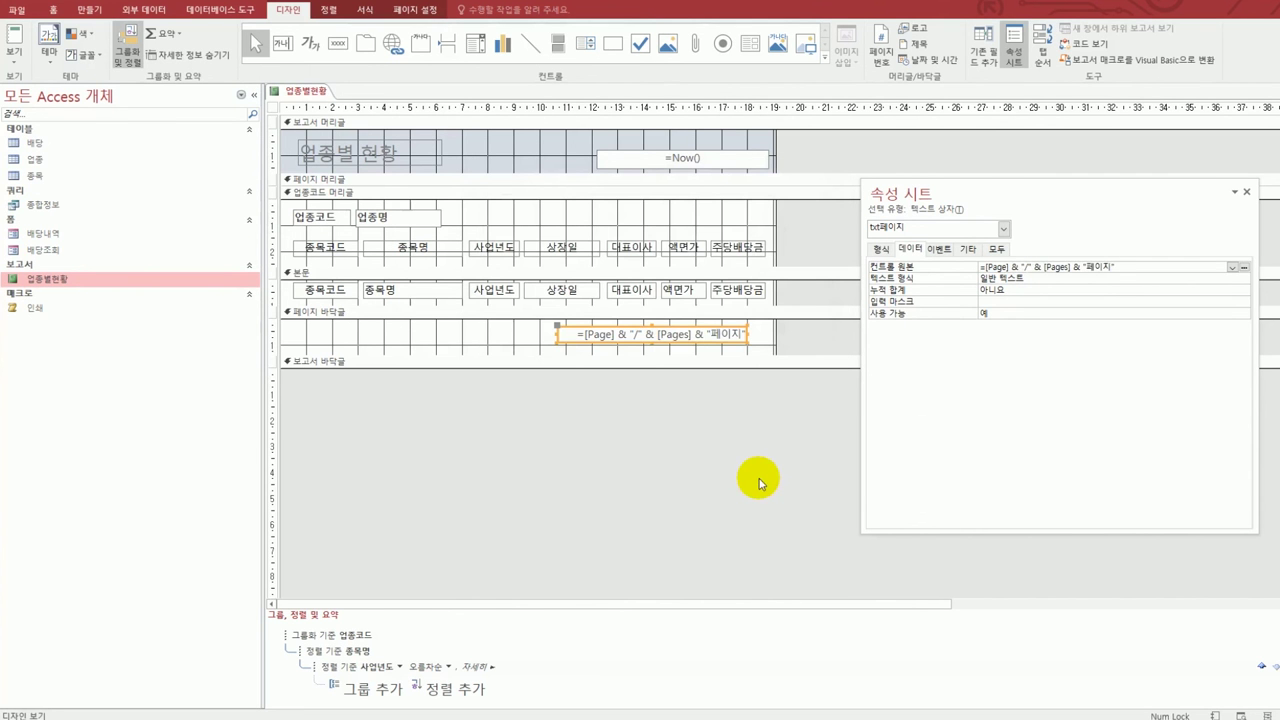
left_click(759, 483)
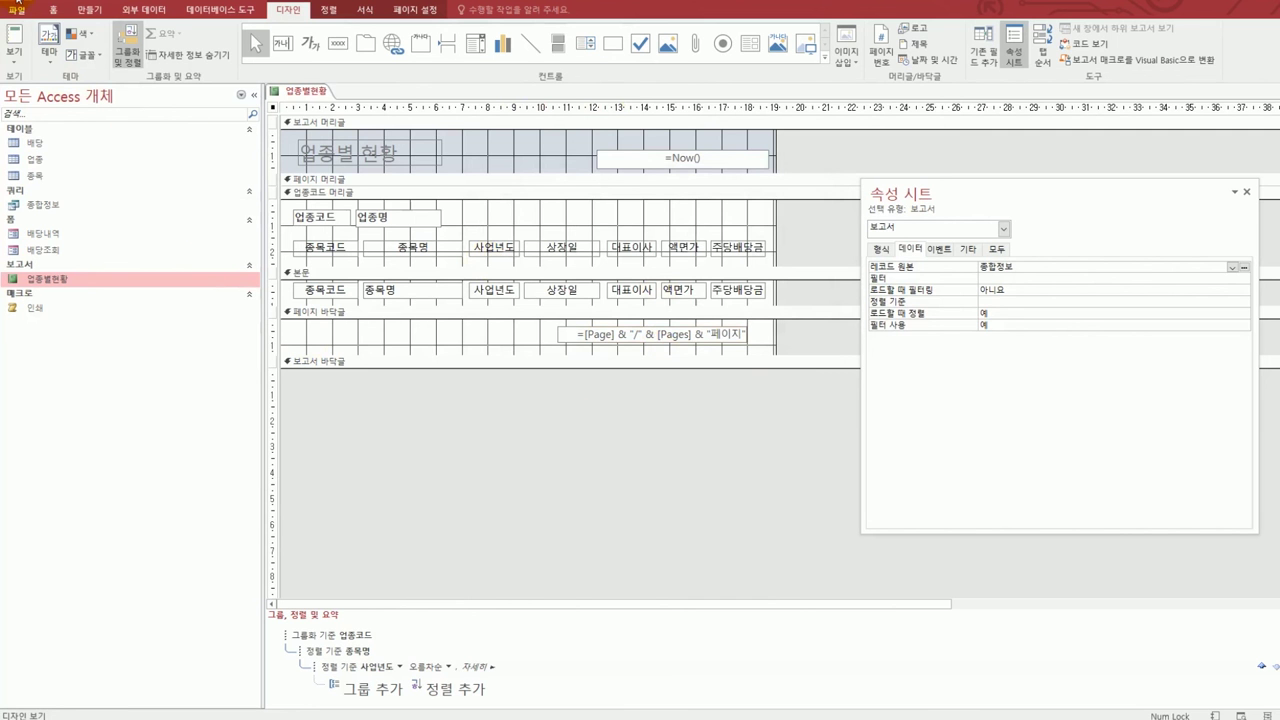
- Preview the 업종별현황 report as a whole page to check sorting, time and page number, and close the preview and the report
left_click(14, 52)
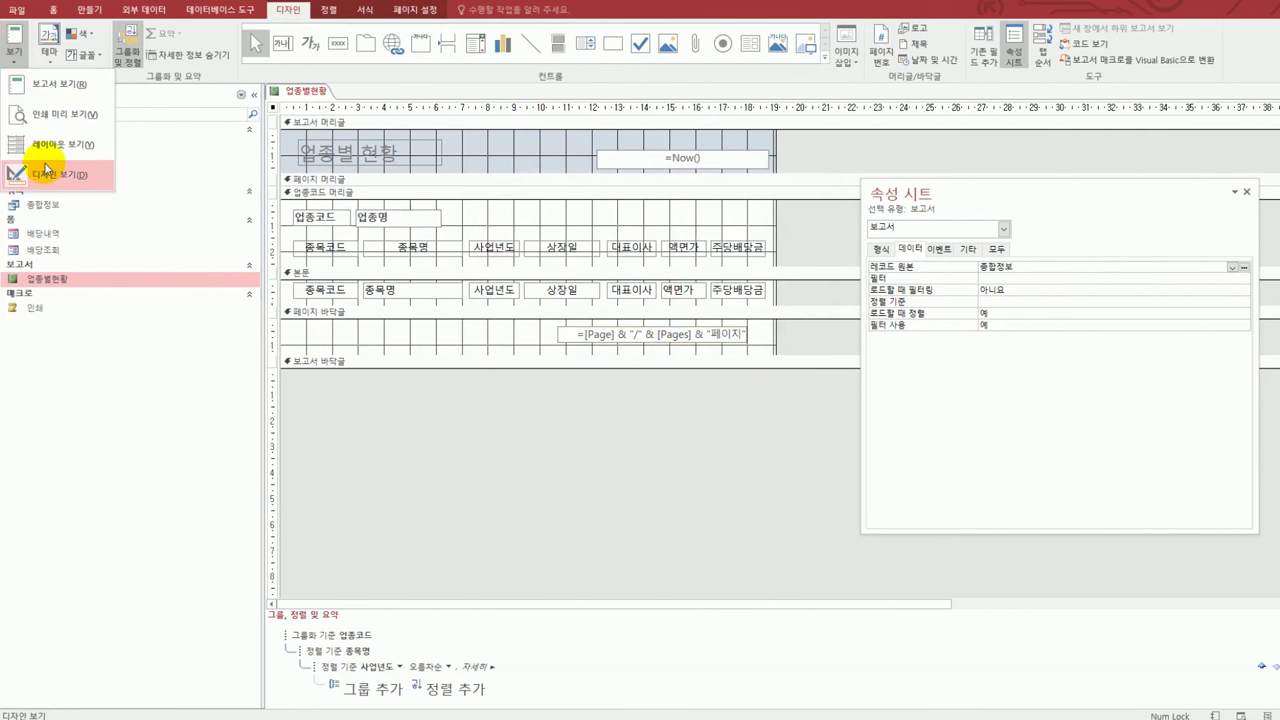
left_click(50, 85)
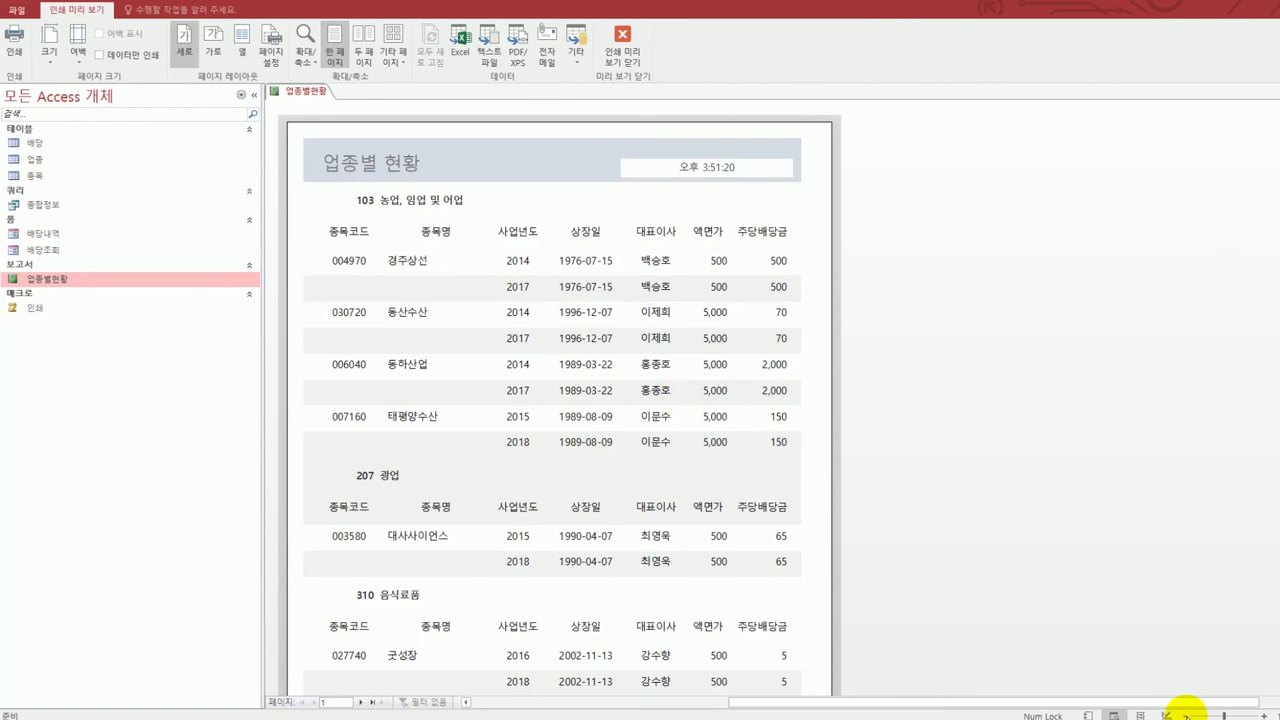
left_click(1184, 716)
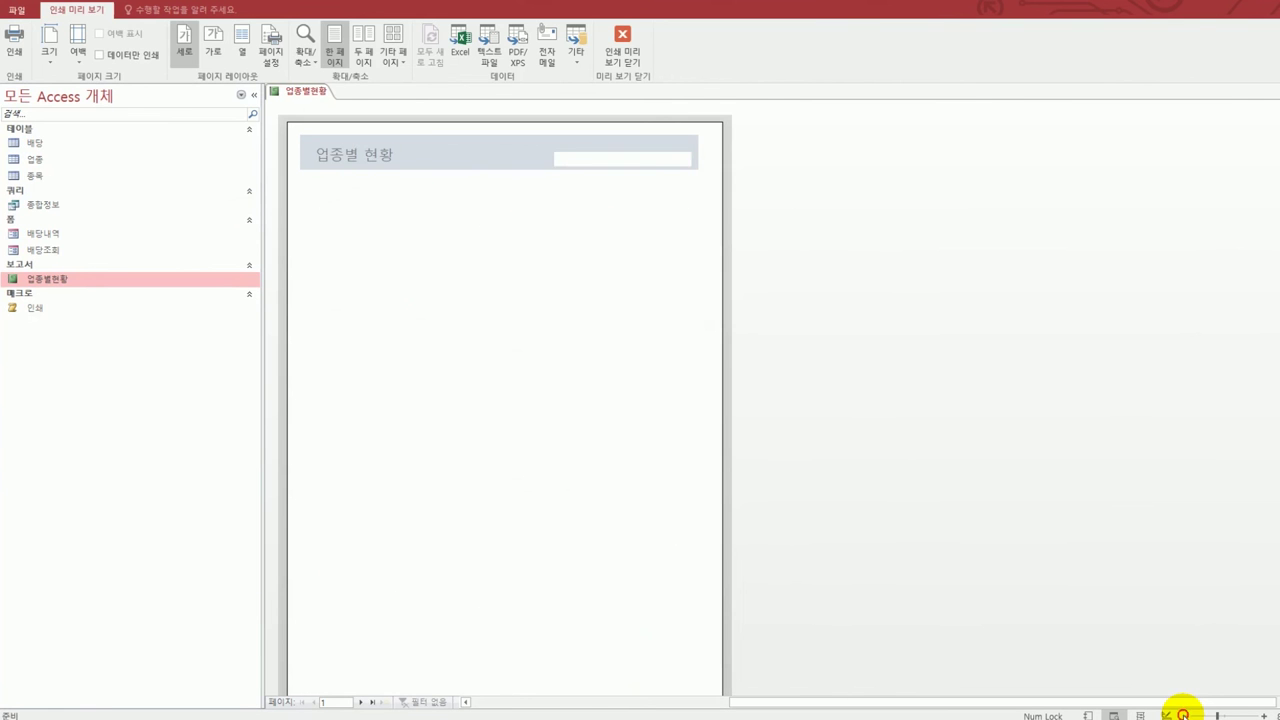
left_click(1184, 716)
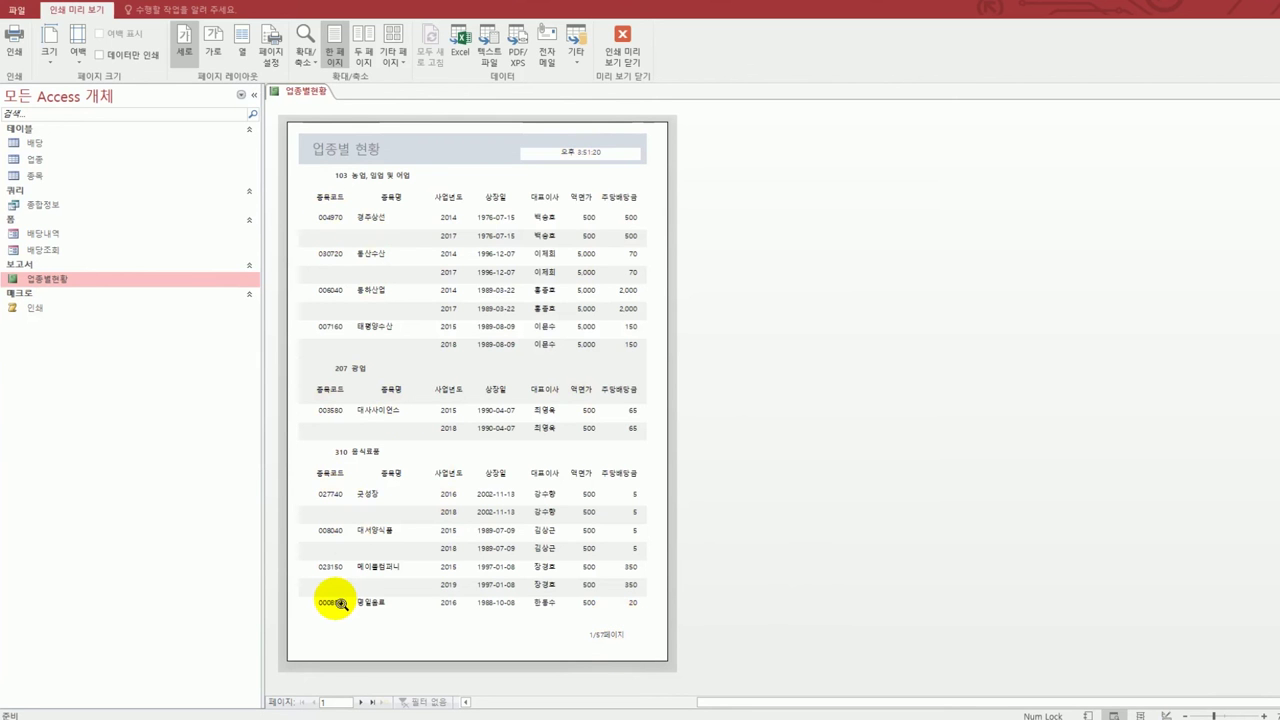
left_click(630, 64)
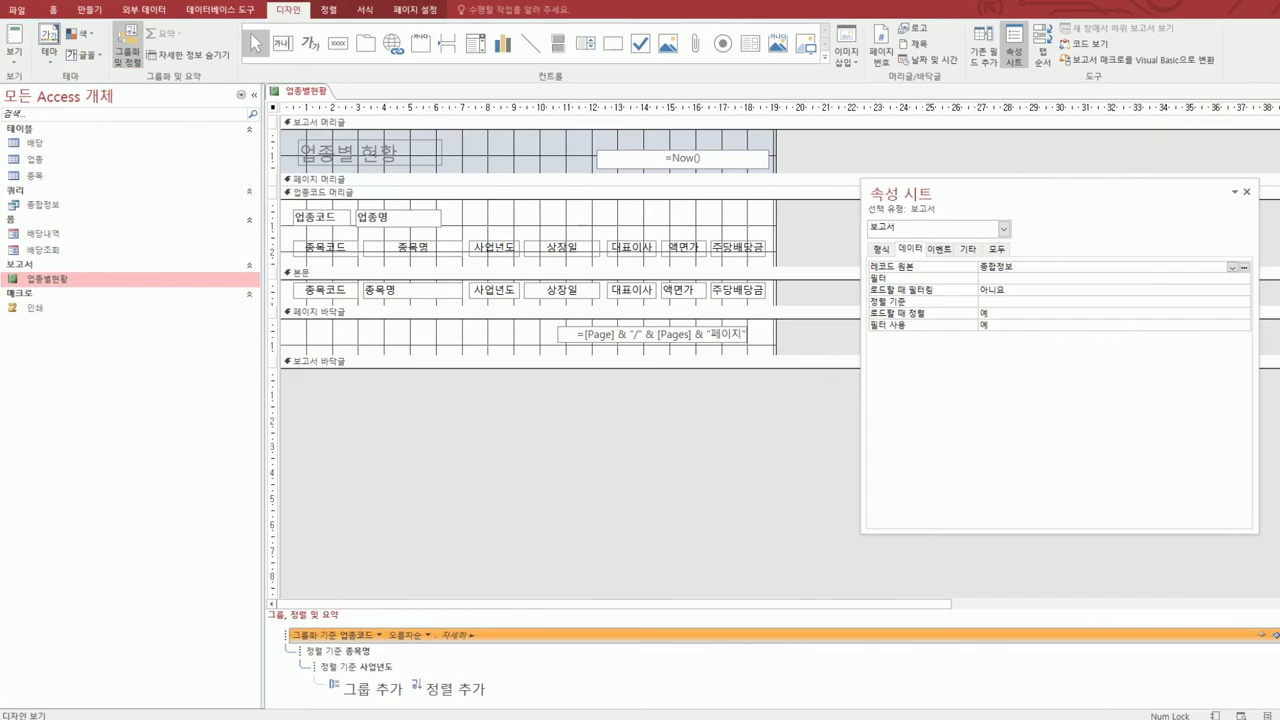
left_click(1272, 90)
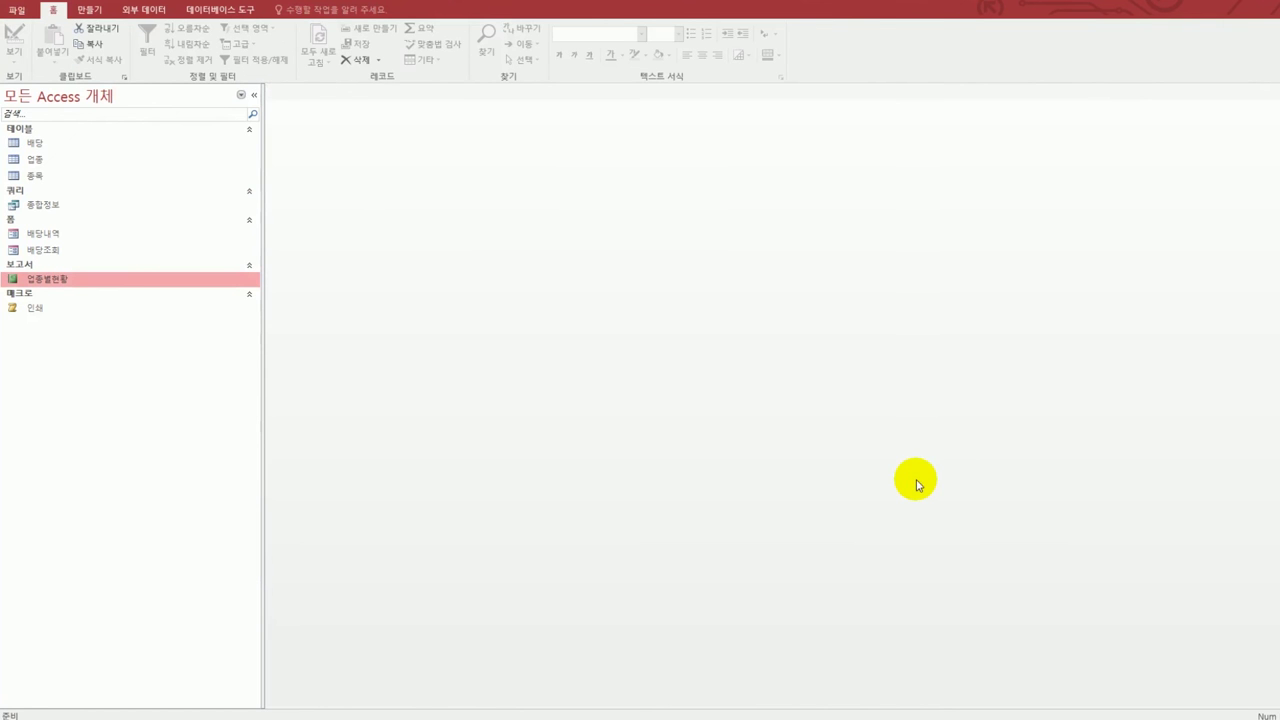
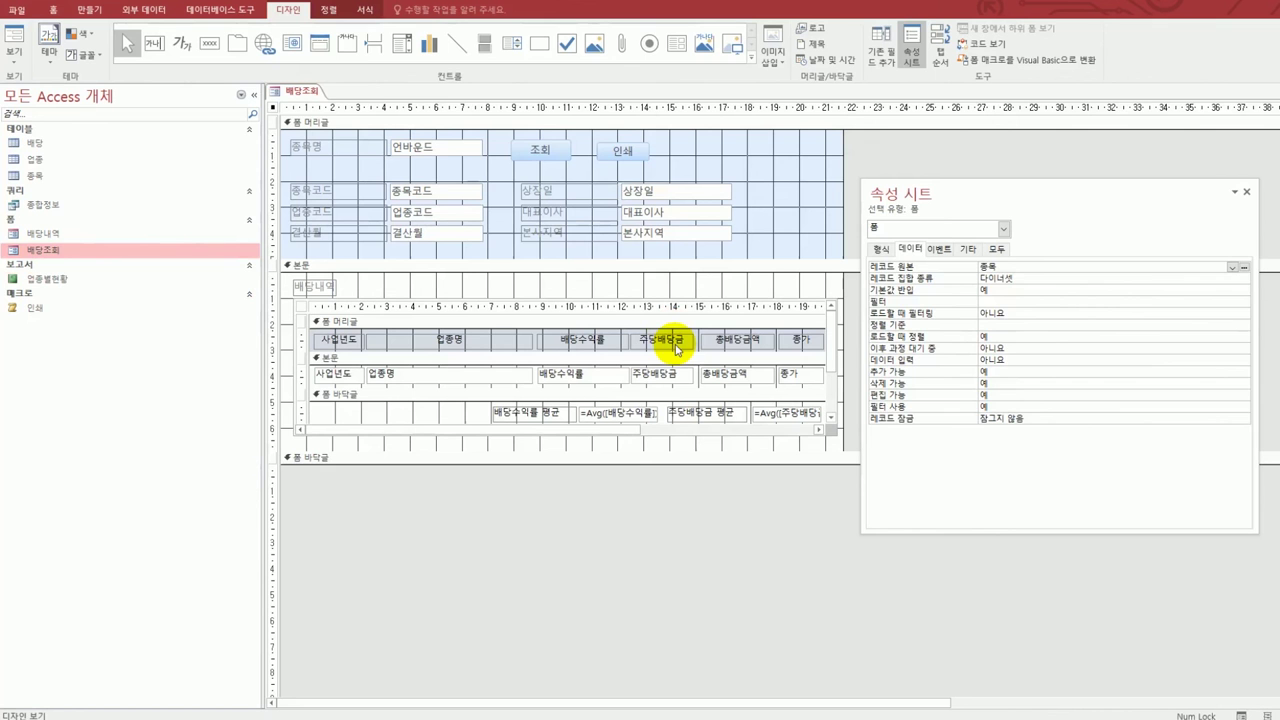
- Assign an event procedure to the On Click event of the cmd조회 button on the 배당조회 form and open its code
left_click(528, 156)
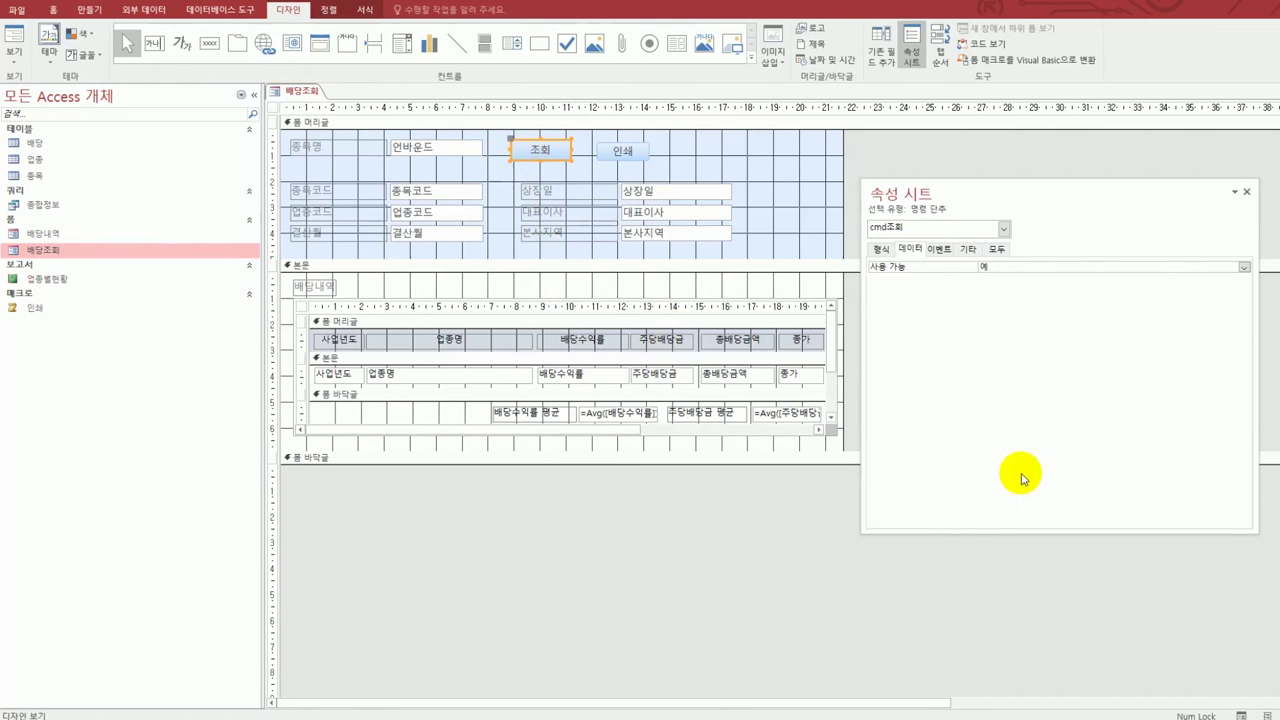
left_click(938, 248)
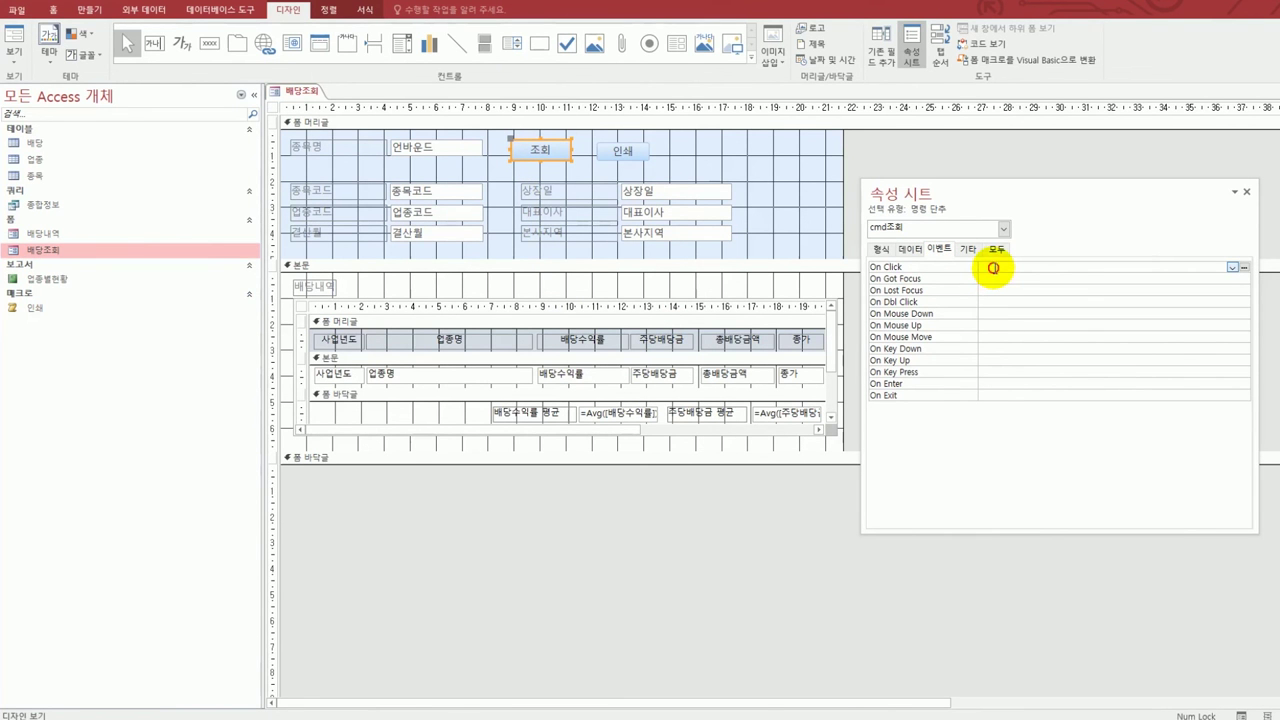
left_click(995, 268)
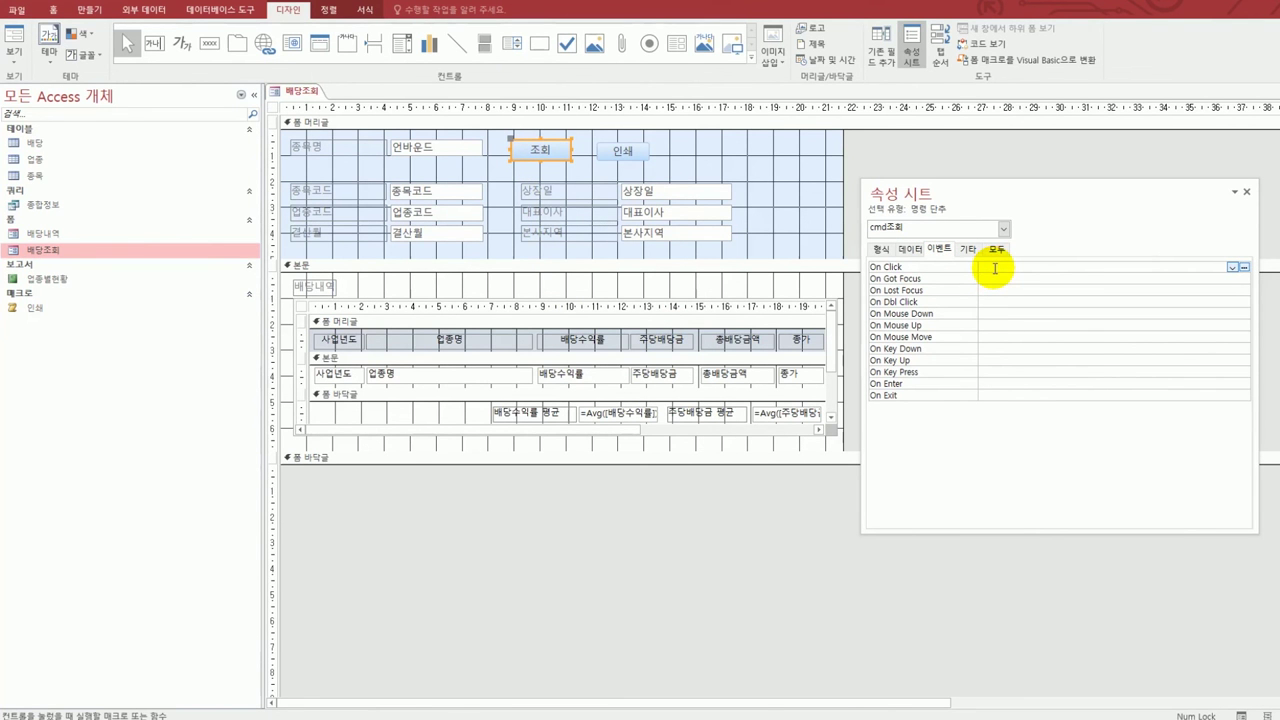
left_click(1232, 268)
left_click(1194, 286)
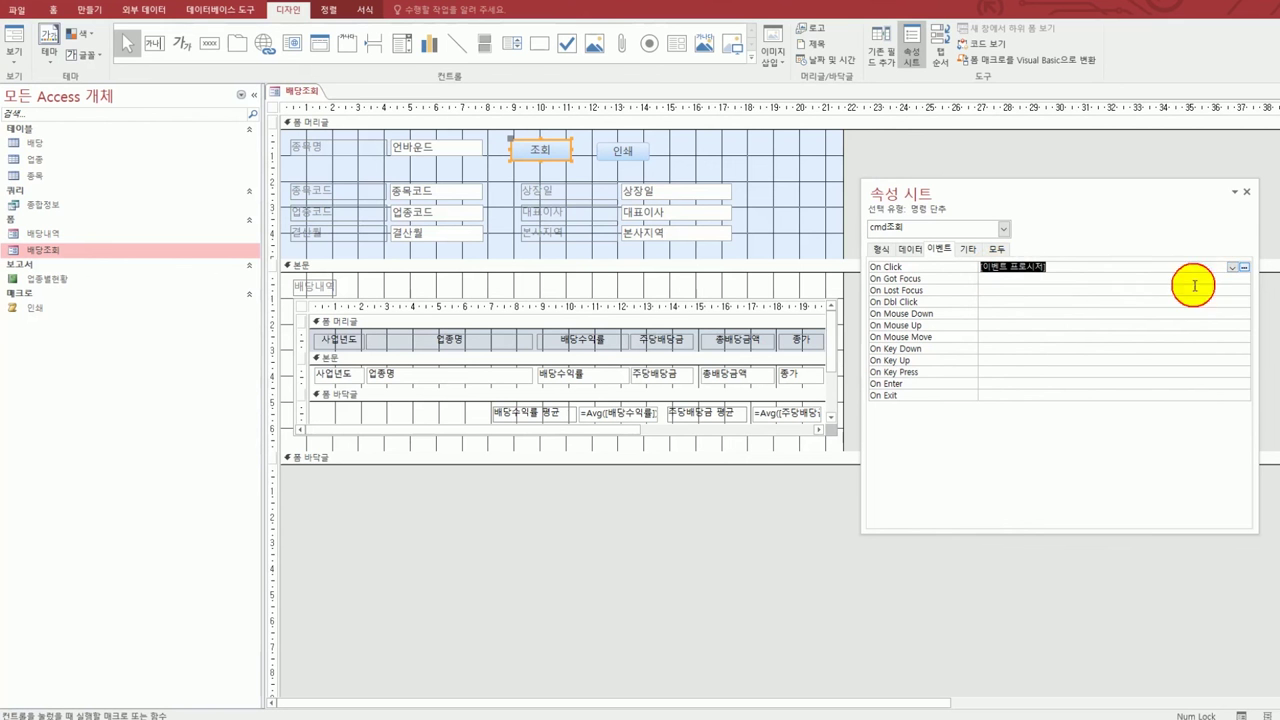
left_click(1243, 267)
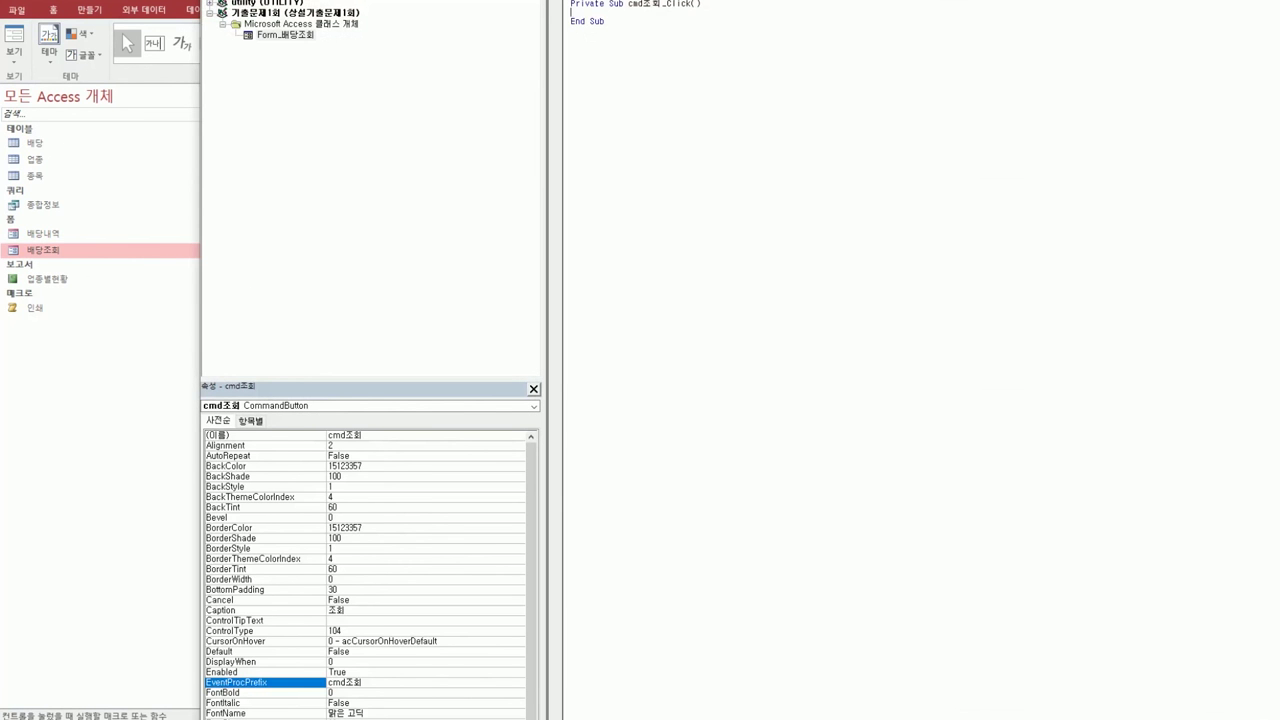
left_click_drag(297, 2, 137, 60)
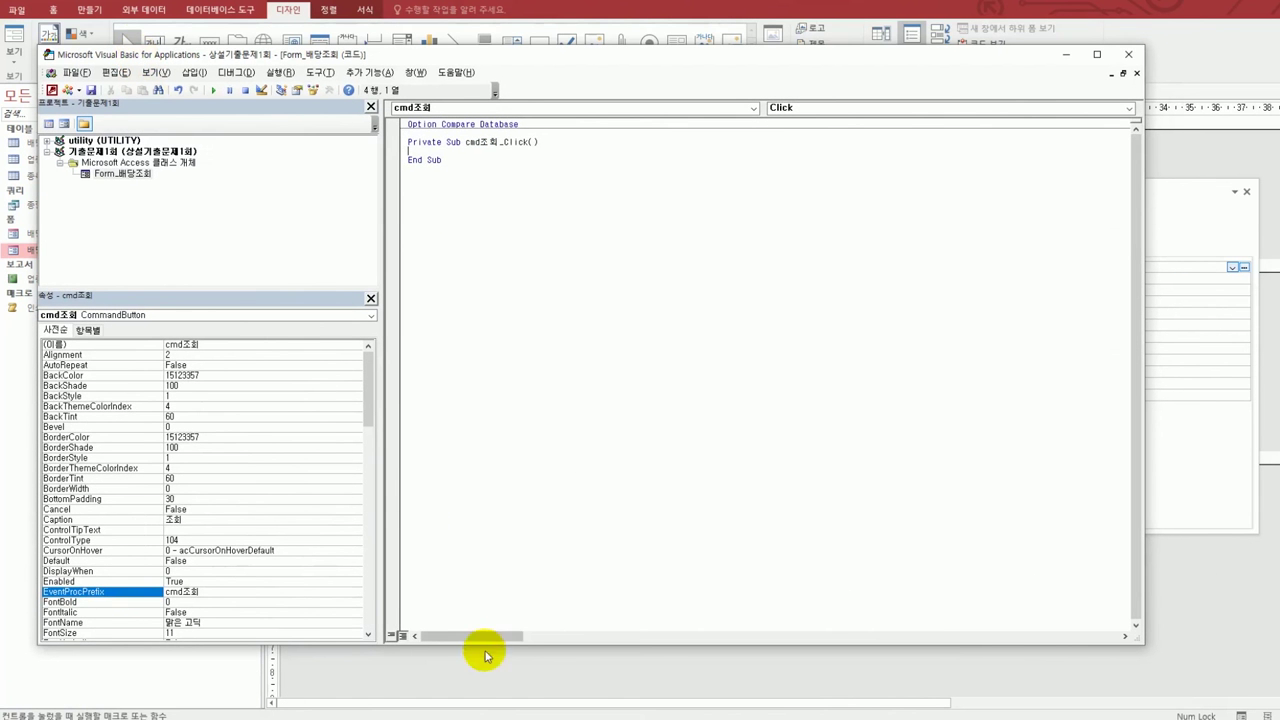
left_click_drag(533, 647, 531, 675)
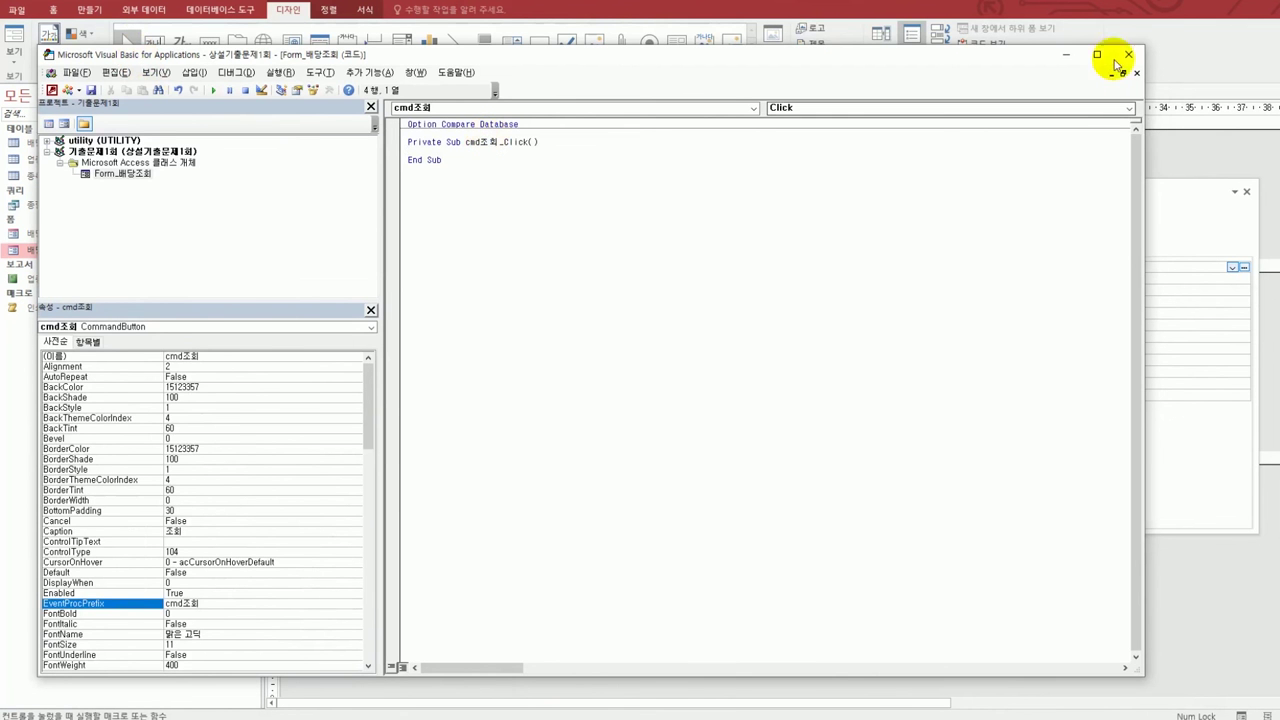
- Examine the txt종목명 control and the exam instruction on showing only records containing the entered 종목명
left_click(1063, 56)
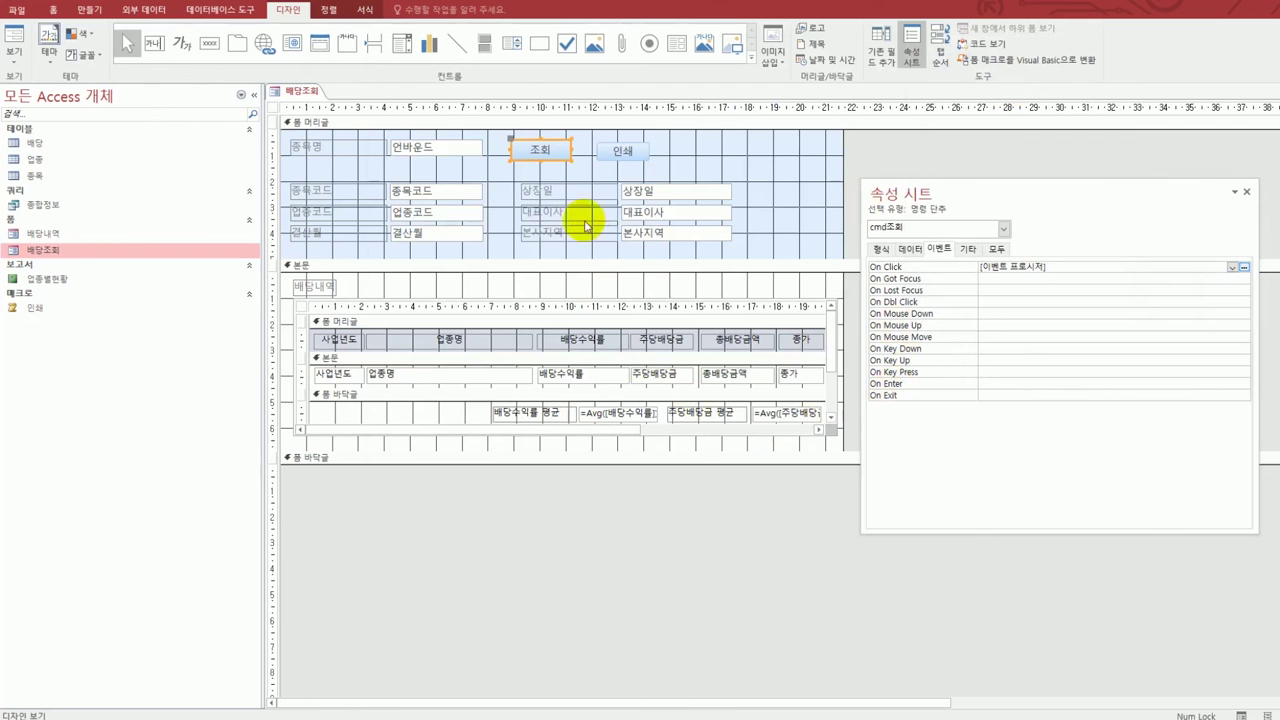
left_click(431, 148)
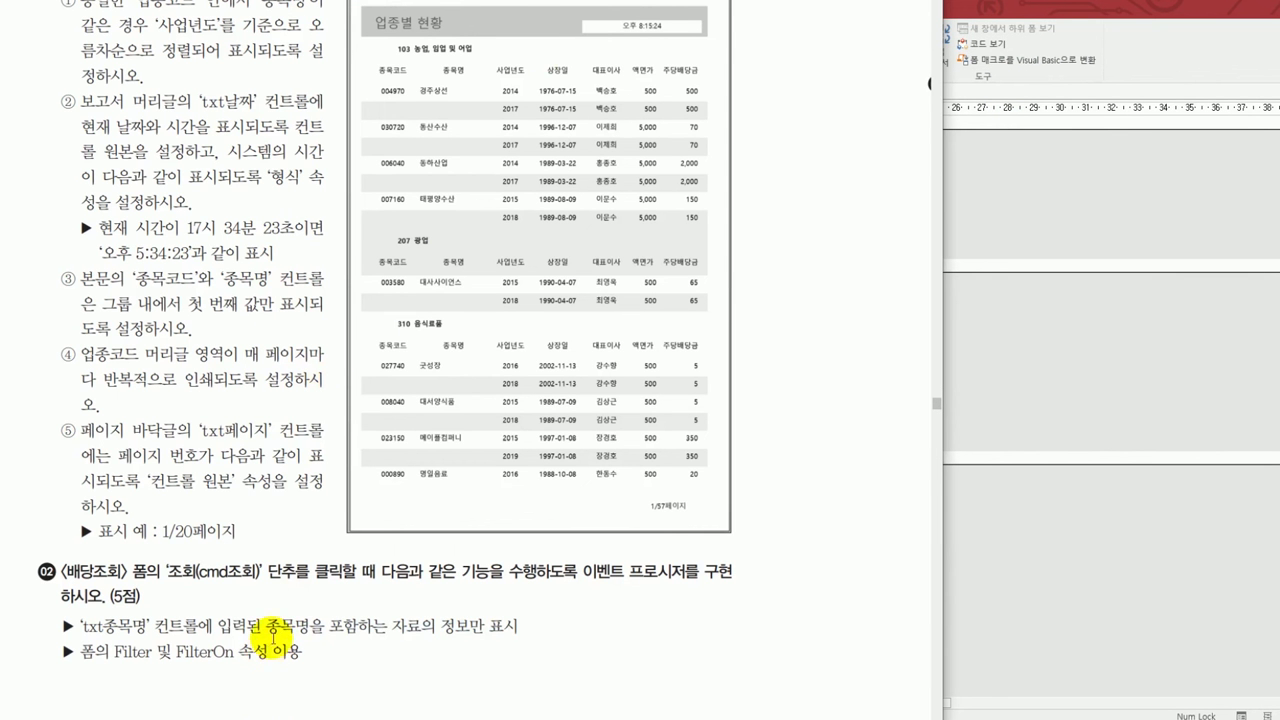
left_click_drag(266, 628, 422, 630)
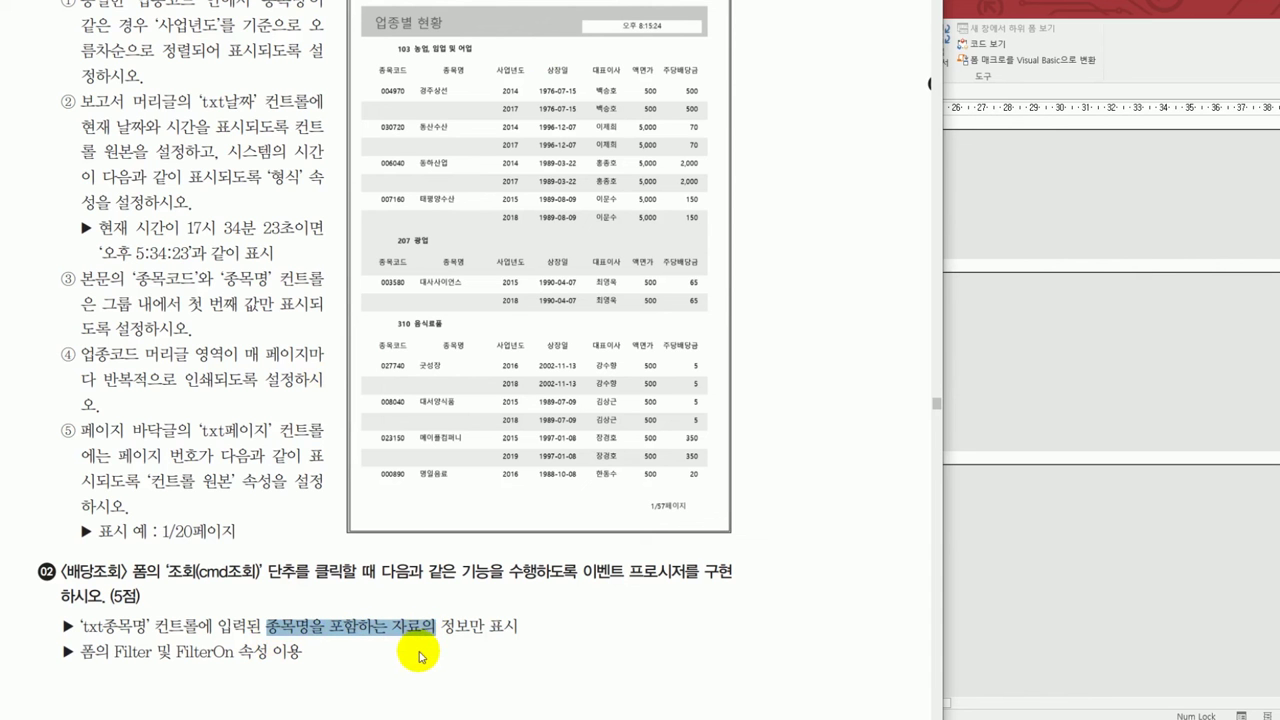
left_click(1086, 3)
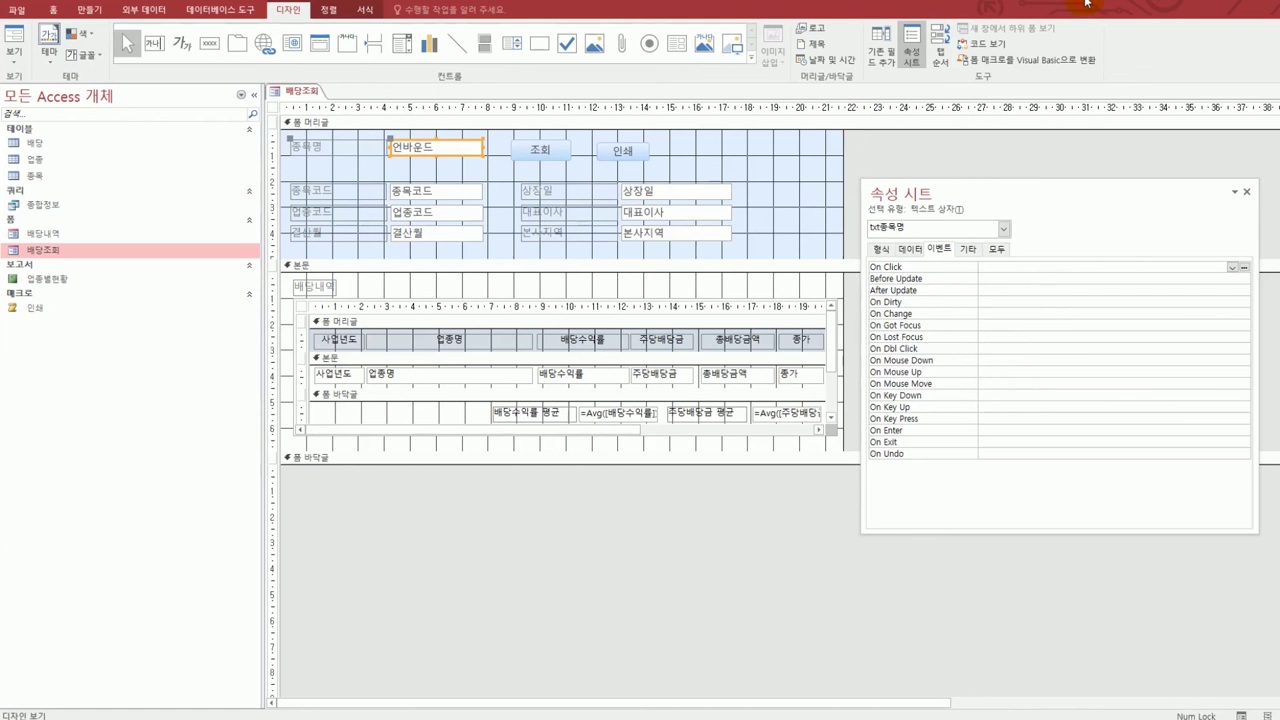
left_click(1136, 267)
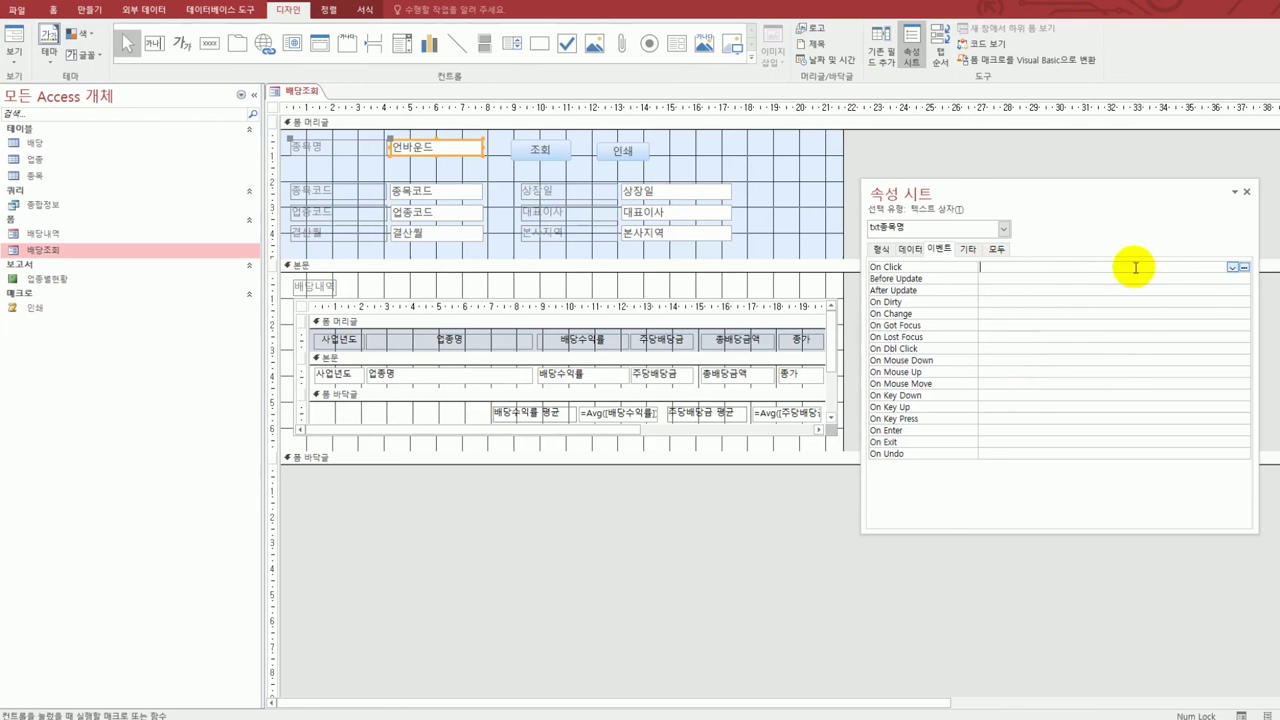
left_click(1232, 267)
left_click(1205, 284)
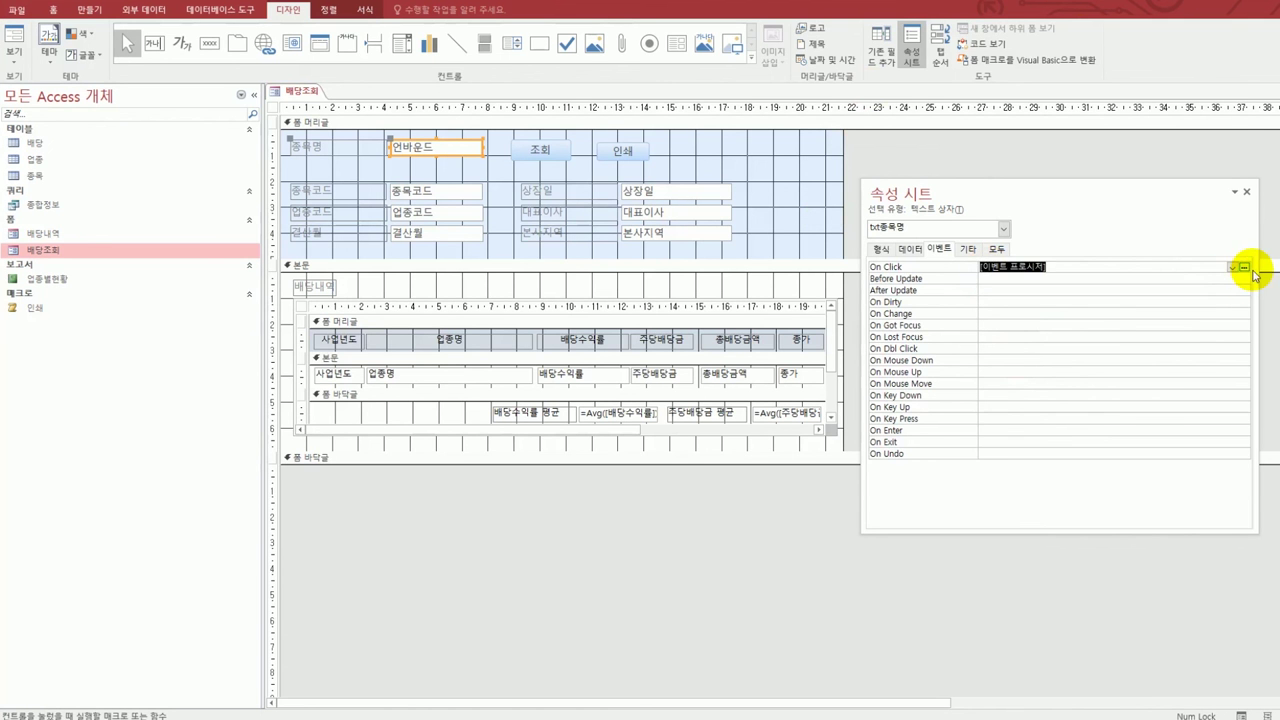
left_click(1244, 268)
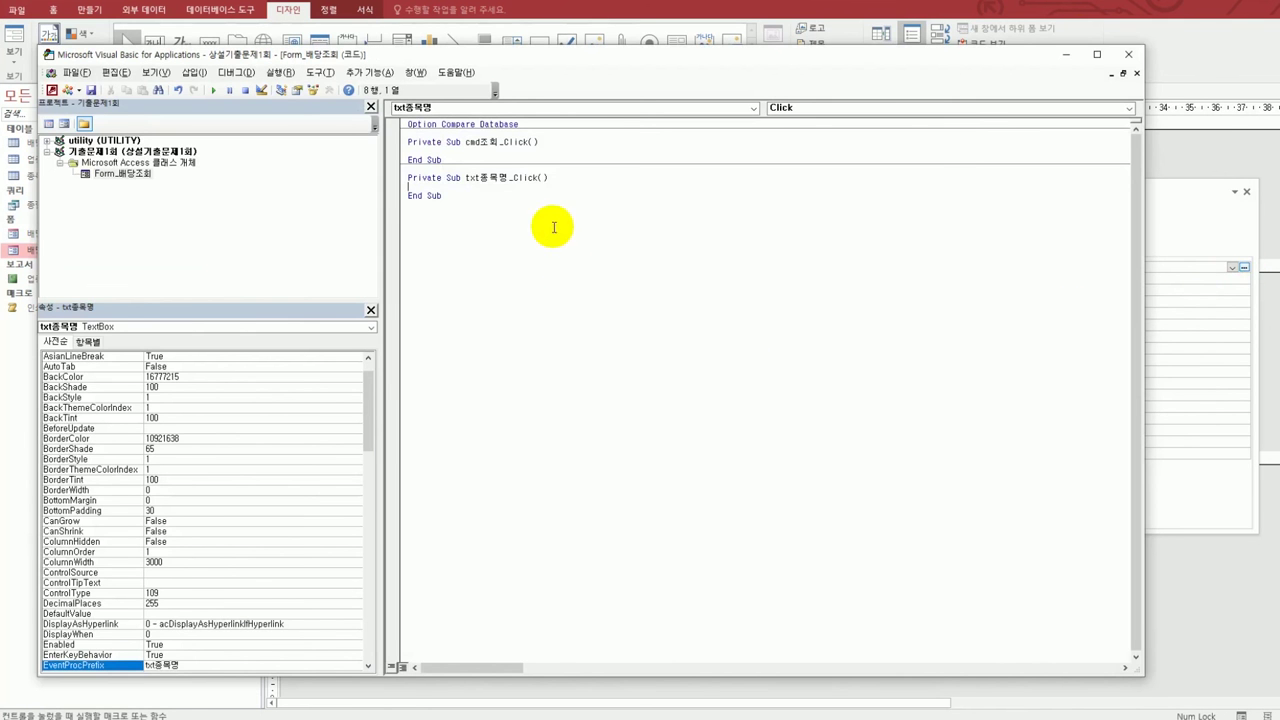
left_click_drag(445, 197, 380, 178)
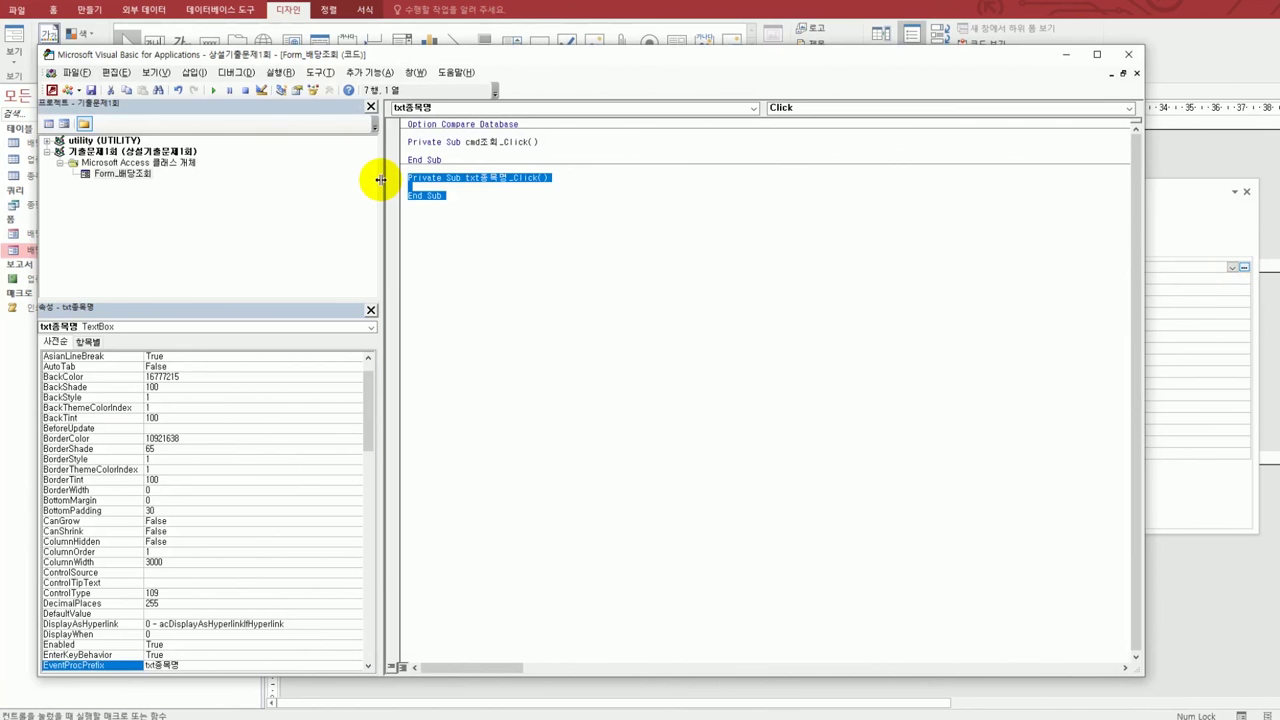
key("Delete")
- Write me.Filter = "종목명 = txt종목명" in the cmd조회_Click procedure
left_click(487, 152)
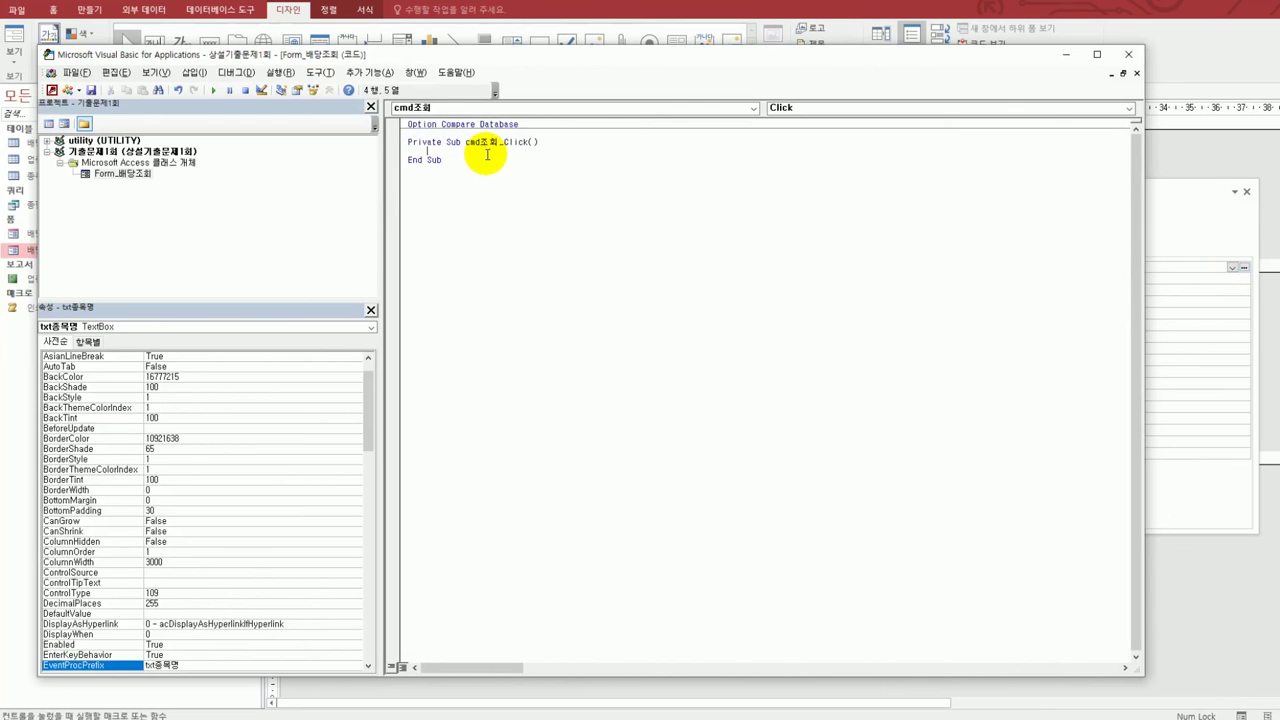
type("뻬")
type(".")
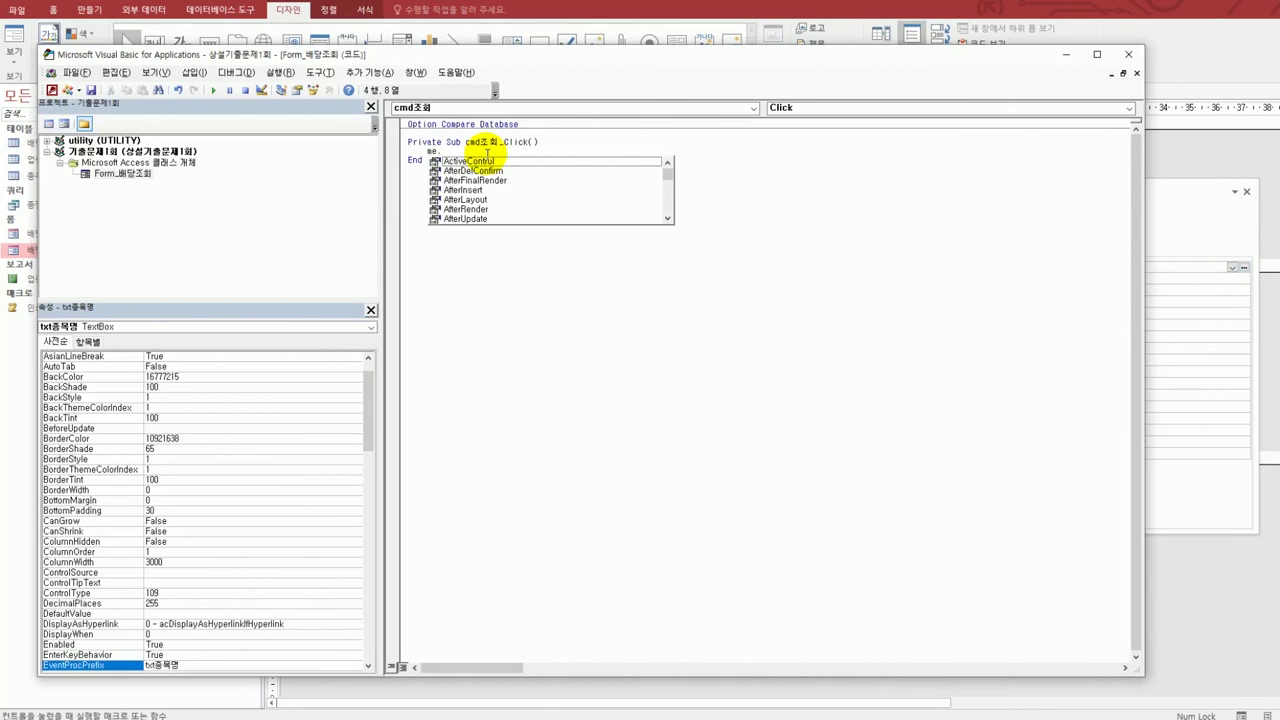
type("fi")
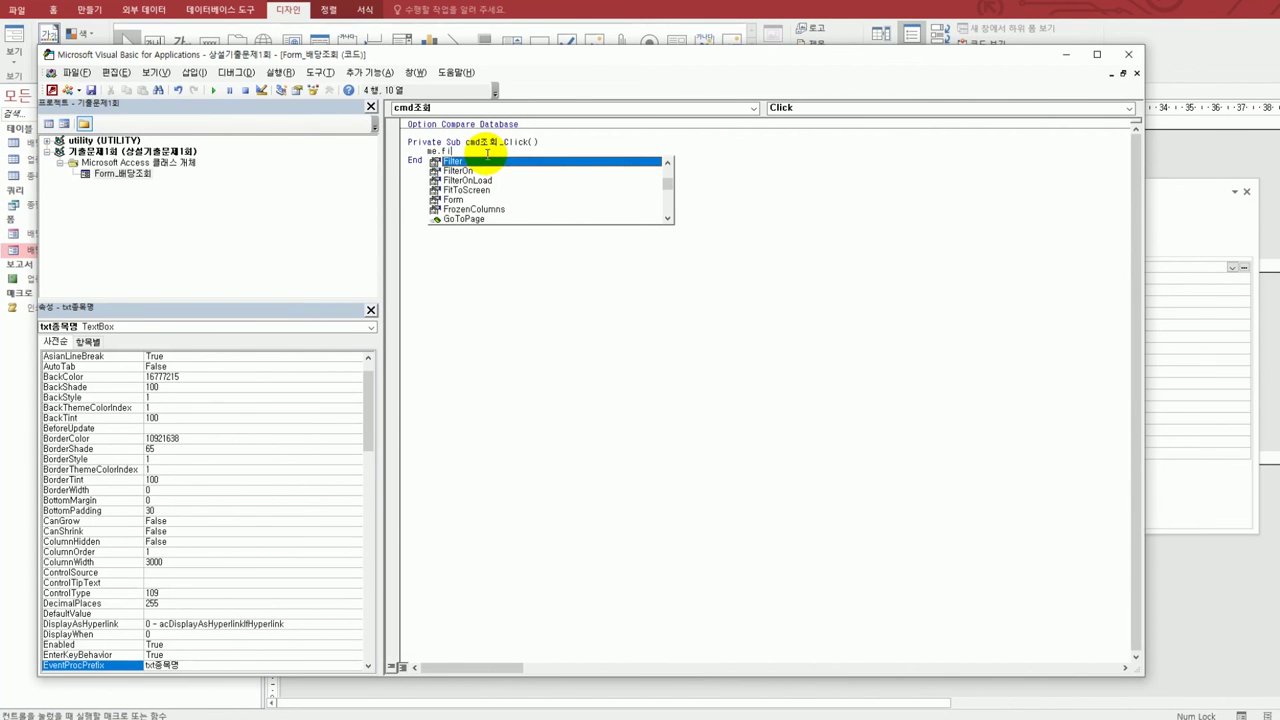
key("Tab")
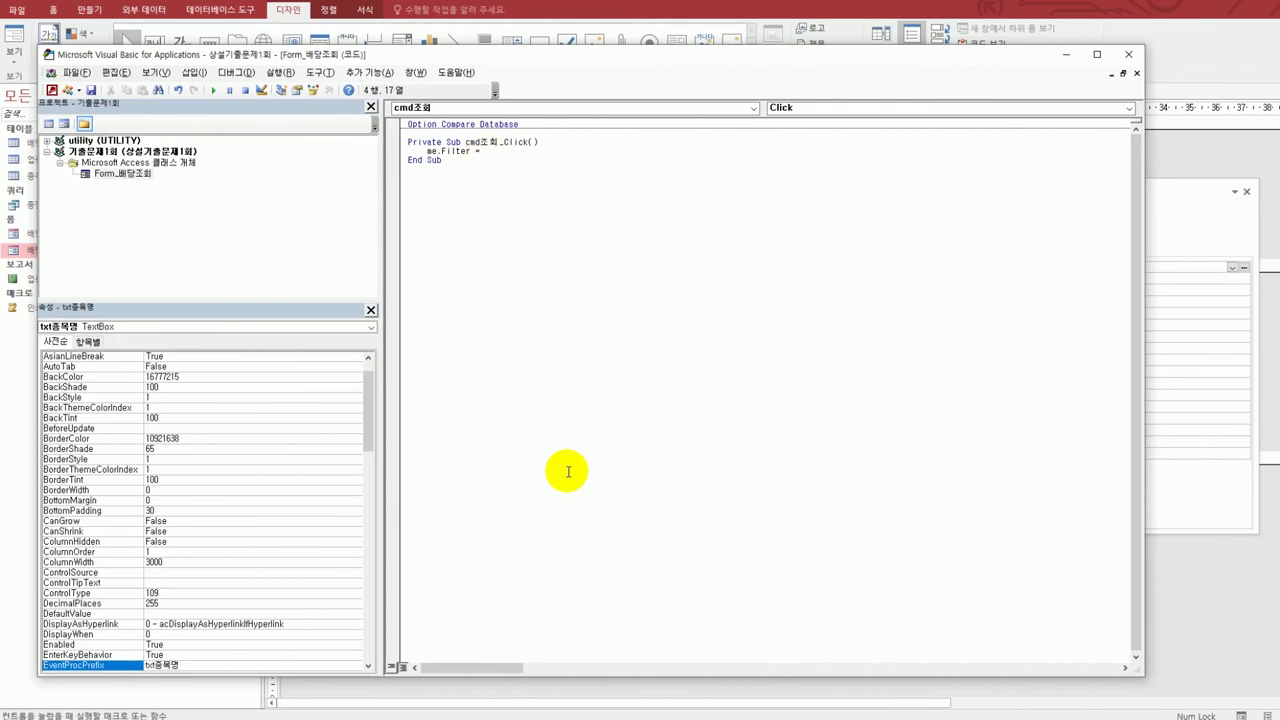
type("= \" \"")
type("종")
type("목명 ")
type("= txt종목명")
- Replace the equals comparison in the filter string with Like and put a * wildcard before and after txt종목명
key("shift+Left")
key("shift+Left")
key("Delete")
type("=")
key("BackSpace")
key("BackSpace")
type("Like *")
key("Right")
key("Right")
key("Right")
type("*")
- Enclose the Like pattern with its wildcards around txt종목명 in single quotes
key("shift+Left")
key("shift+Left")
key("shift+Left")
key("shift+Left")
key("shift+Left")
key("shift+Left")
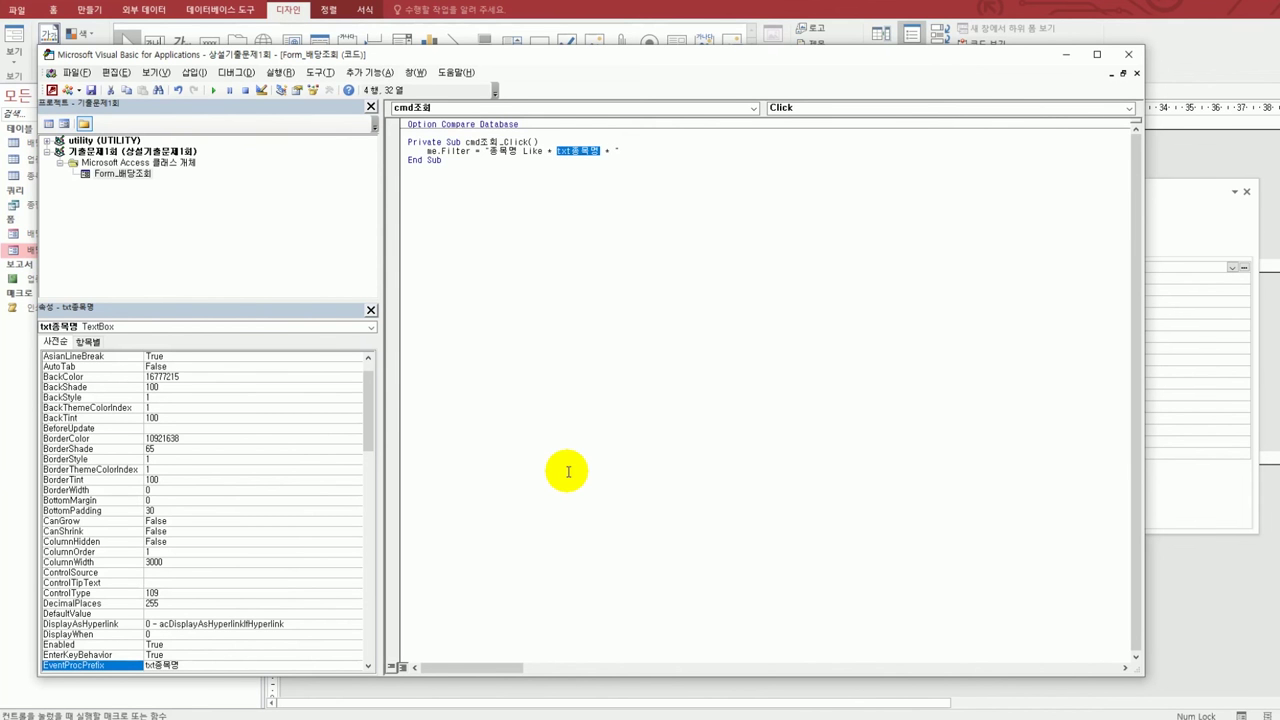
key("Left")
type("'")
key("Right")
key("Right")
key("Right")
type("'")
- Insert an & operator before and after txt종목명 in the filter expression to concatenate it with the wildcards
key("Left")
key("Left")
key("Left")
key("Left")
type("&")
key("Right")
key("Right")
key("Right")
key("Right")
key("Right")
type("&")
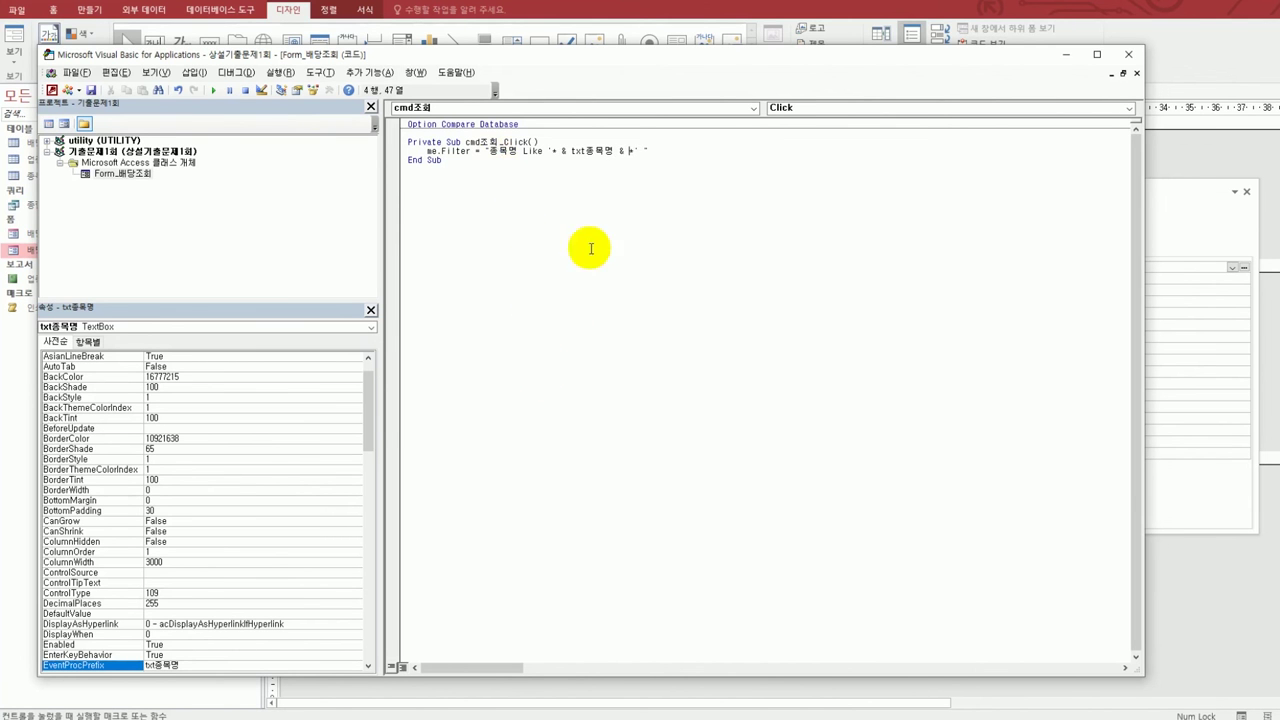
- Add a double quote after the first * wildcard and before the second one, leaving txt종목명 outside the string literals
left_click(567, 151)
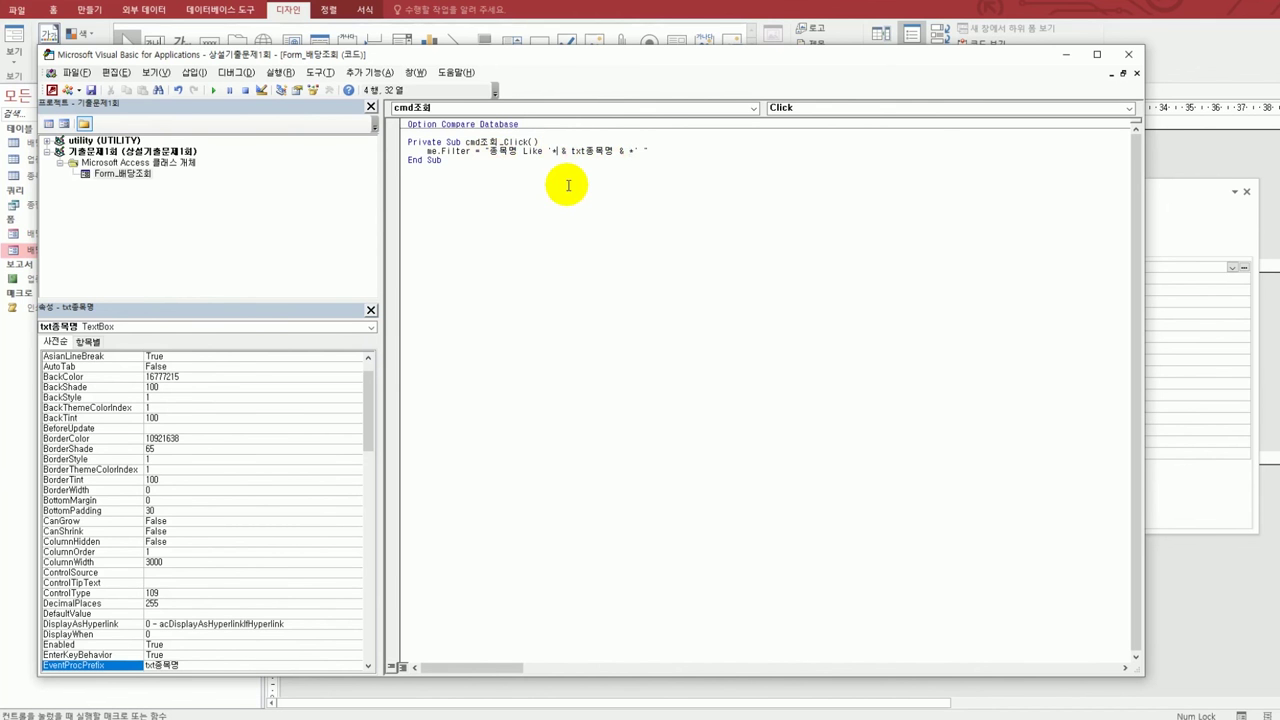
type("\"")
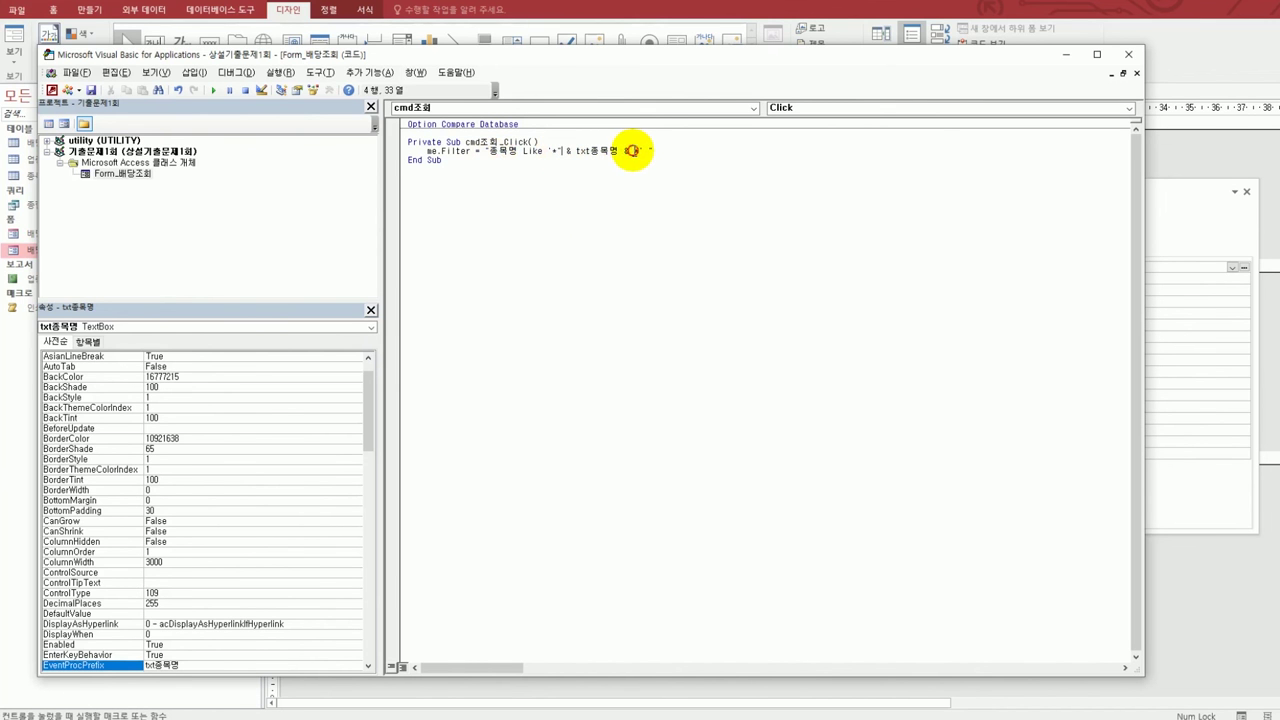
left_click(632, 151)
type("\"")
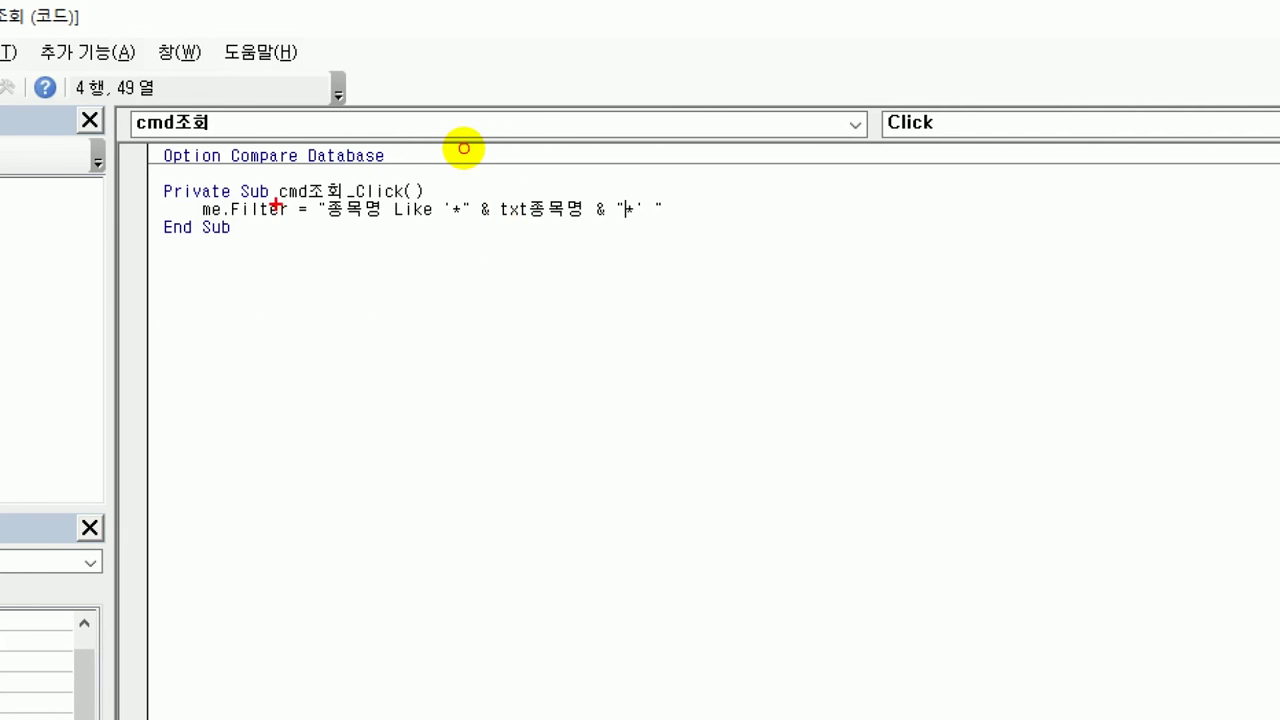
left_click_drag(277, 201, 425, 199)
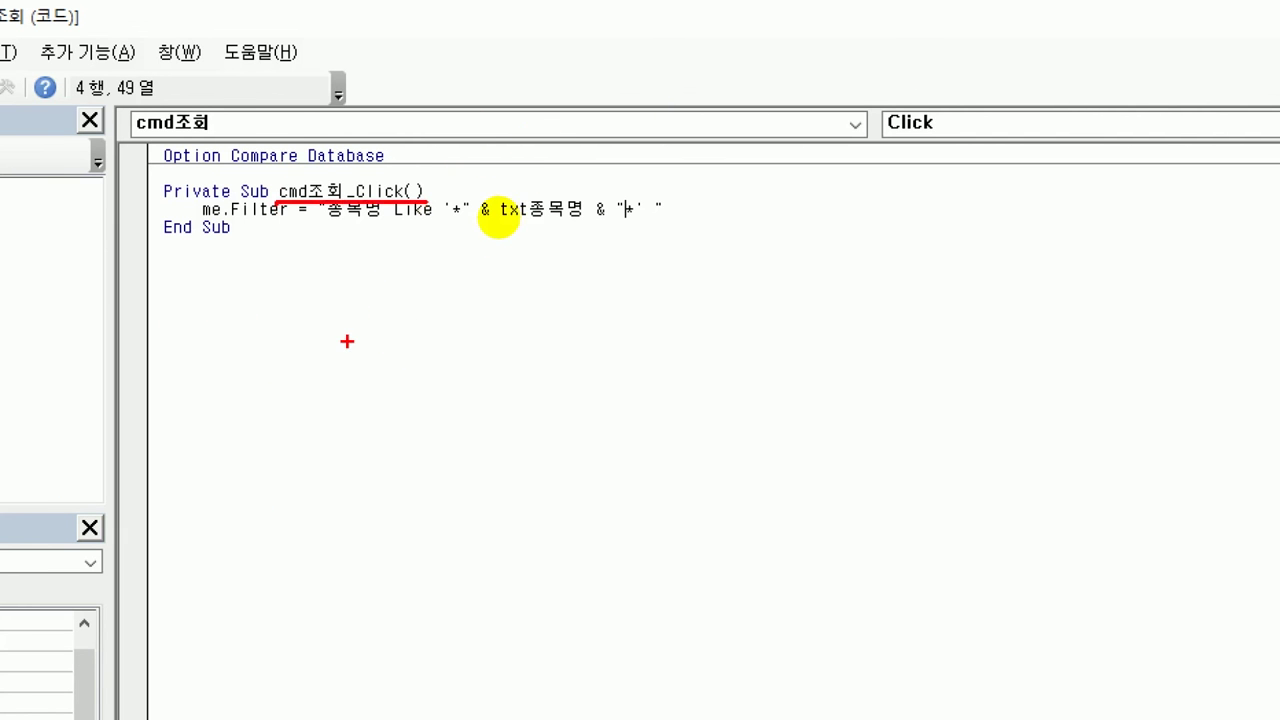
mouse_move(190, 178)
left_mouse_down()
mouse_move(205, 212)
mouse_move(257, 149)
left_mouse_up()
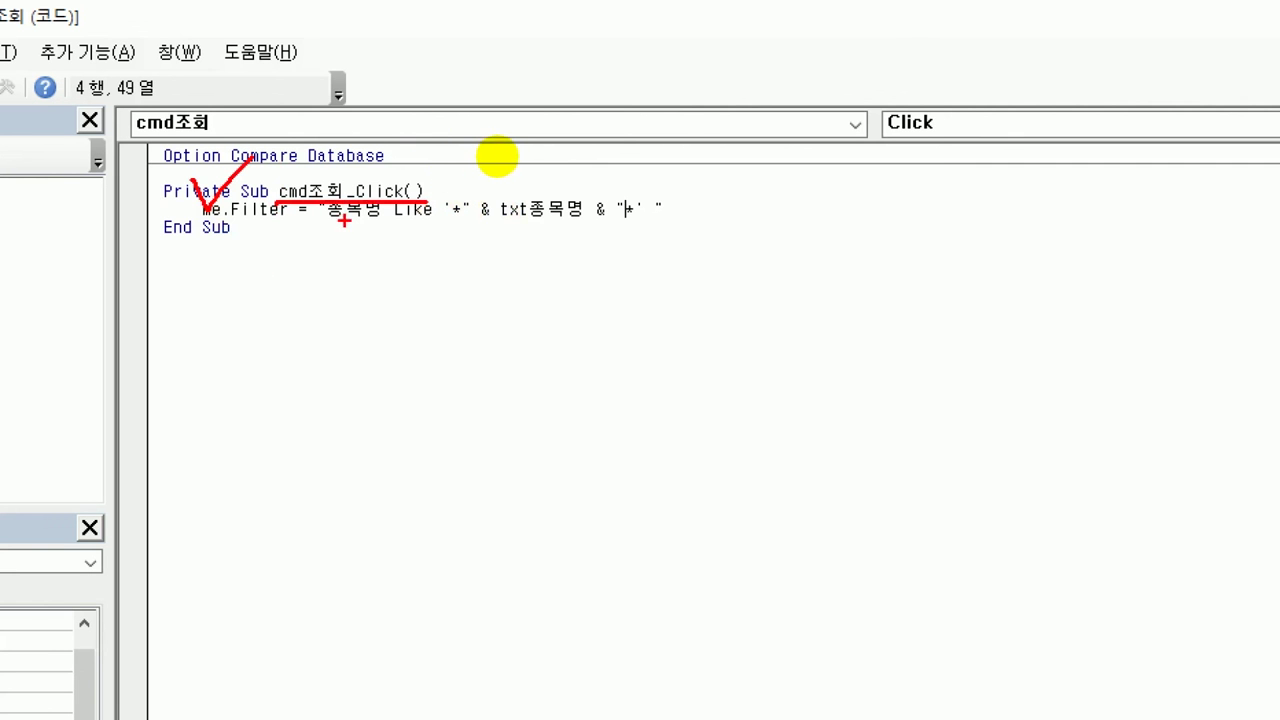
left_click_drag(325, 219, 373, 222)
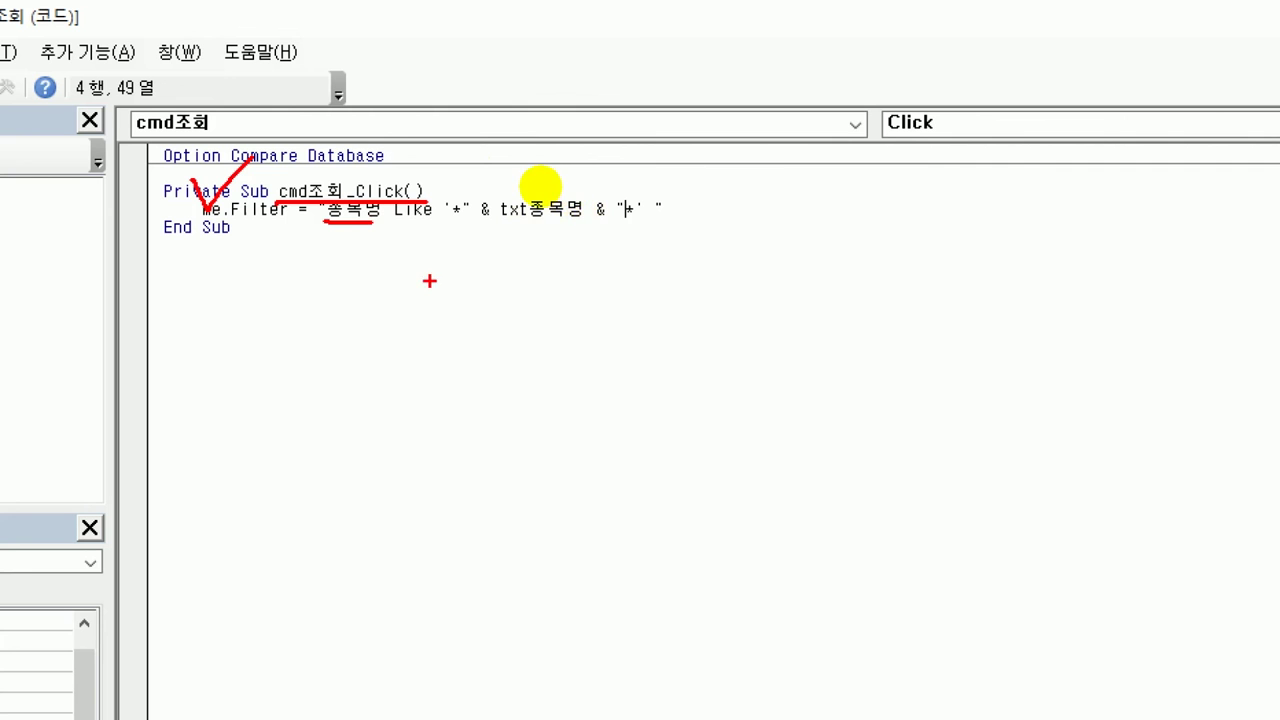
left_click_drag(396, 228, 642, 216)
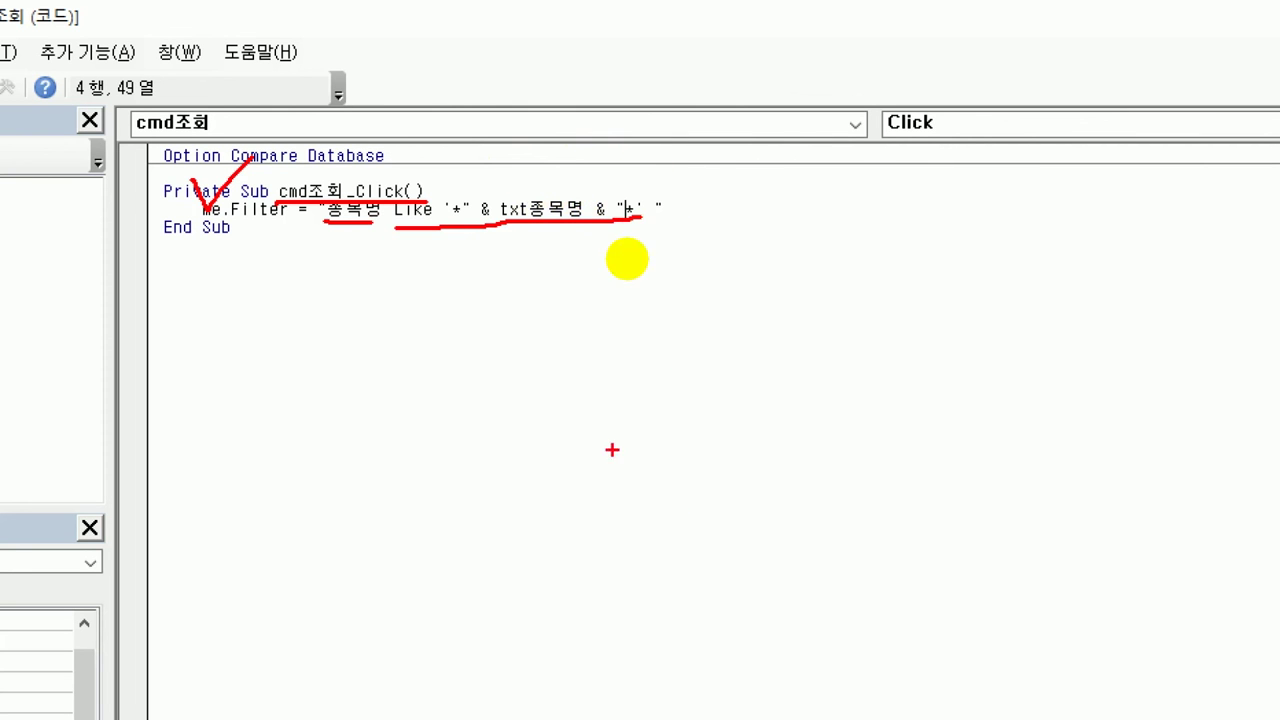
left_click_drag(578, 226, 503, 232)
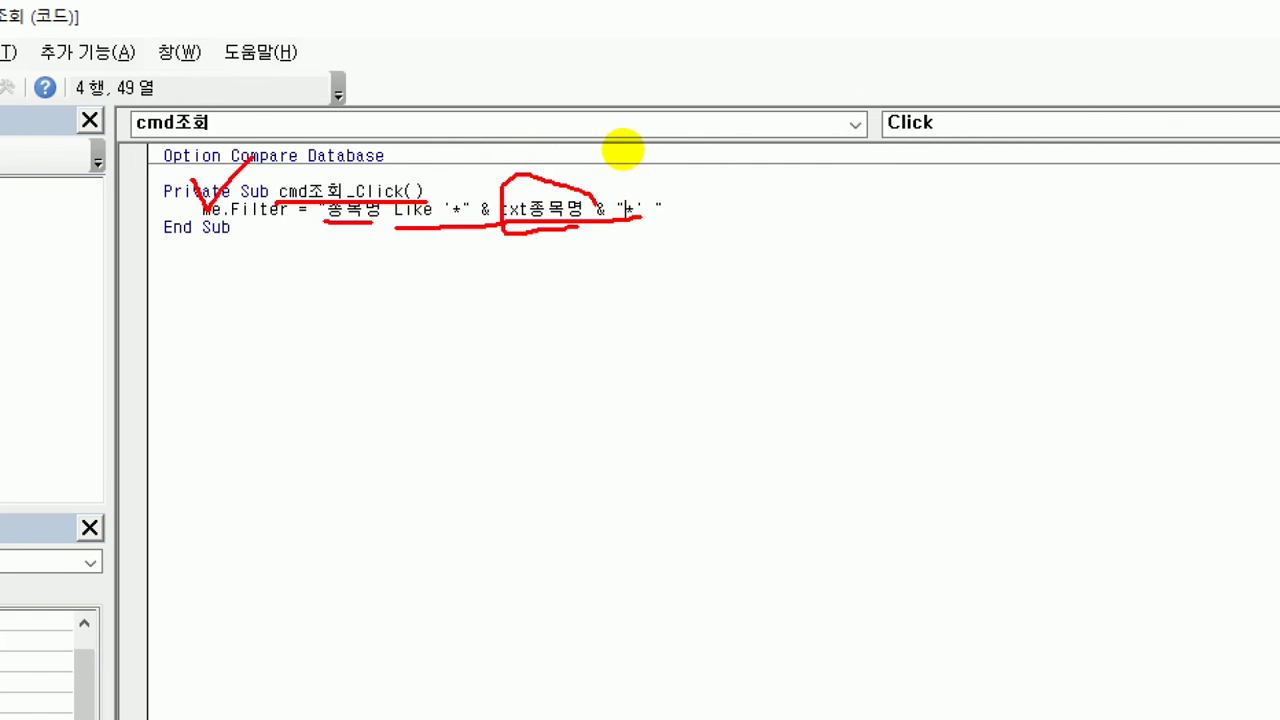
left_click_drag(620, 149, 585, 210)
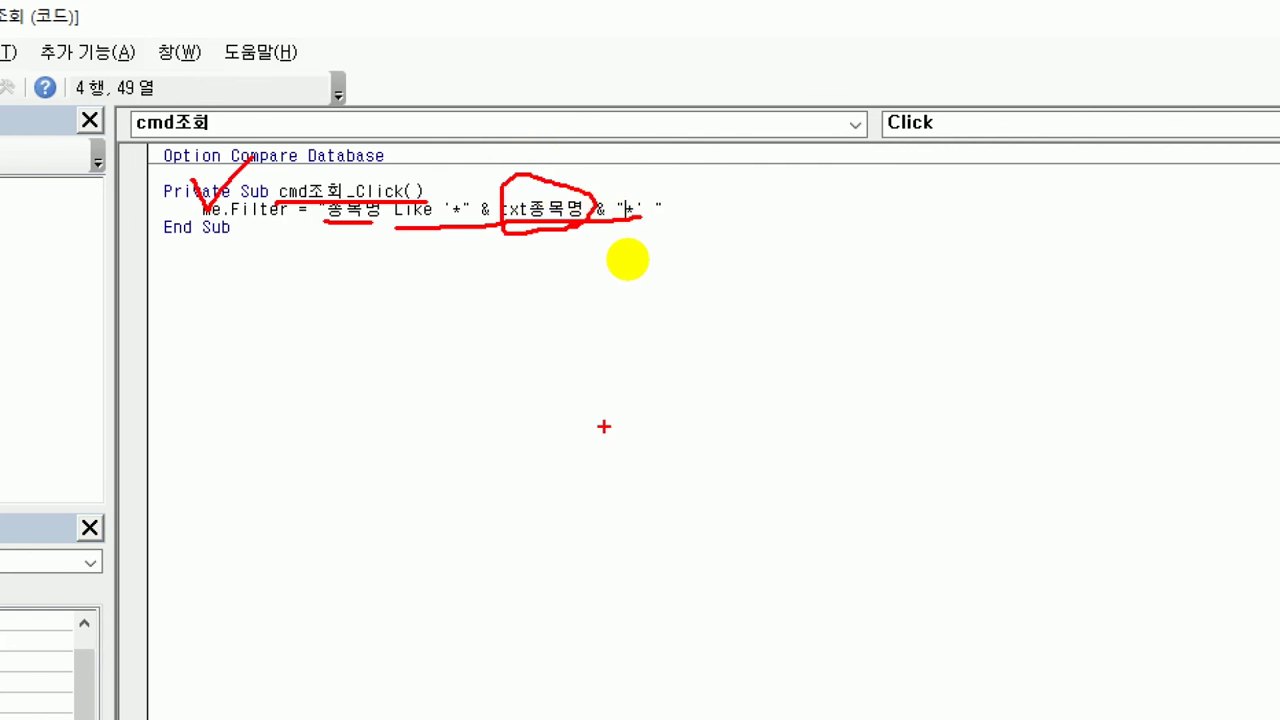
mouse_move(447, 182)
left_mouse_down()
mouse_move(467, 194)
mouse_move(478, 170)
left_mouse_up()
mouse_move(614, 180)
left_mouse_down()
mouse_move(623, 196)
mouse_move(648, 160)
left_mouse_up()
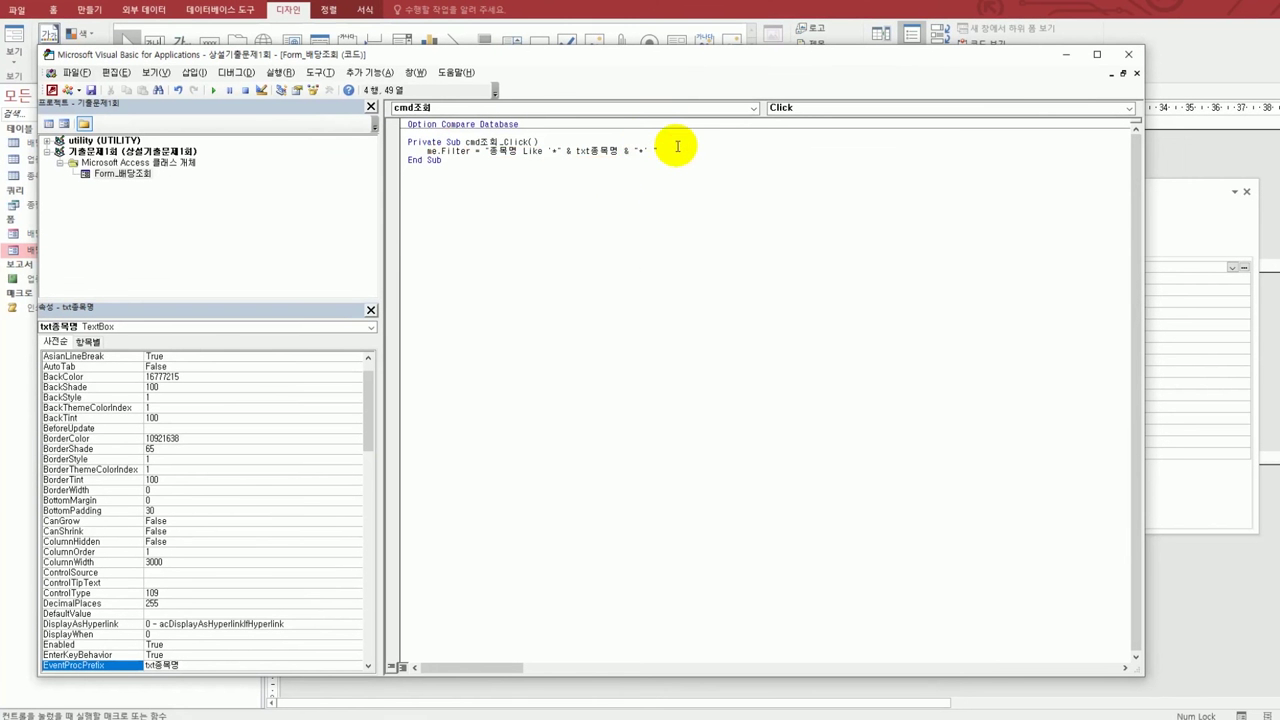
- Remove the space before the filter string's final quote, add the line Me.FilterOn = True, and close the code editor
left_click(651, 150)
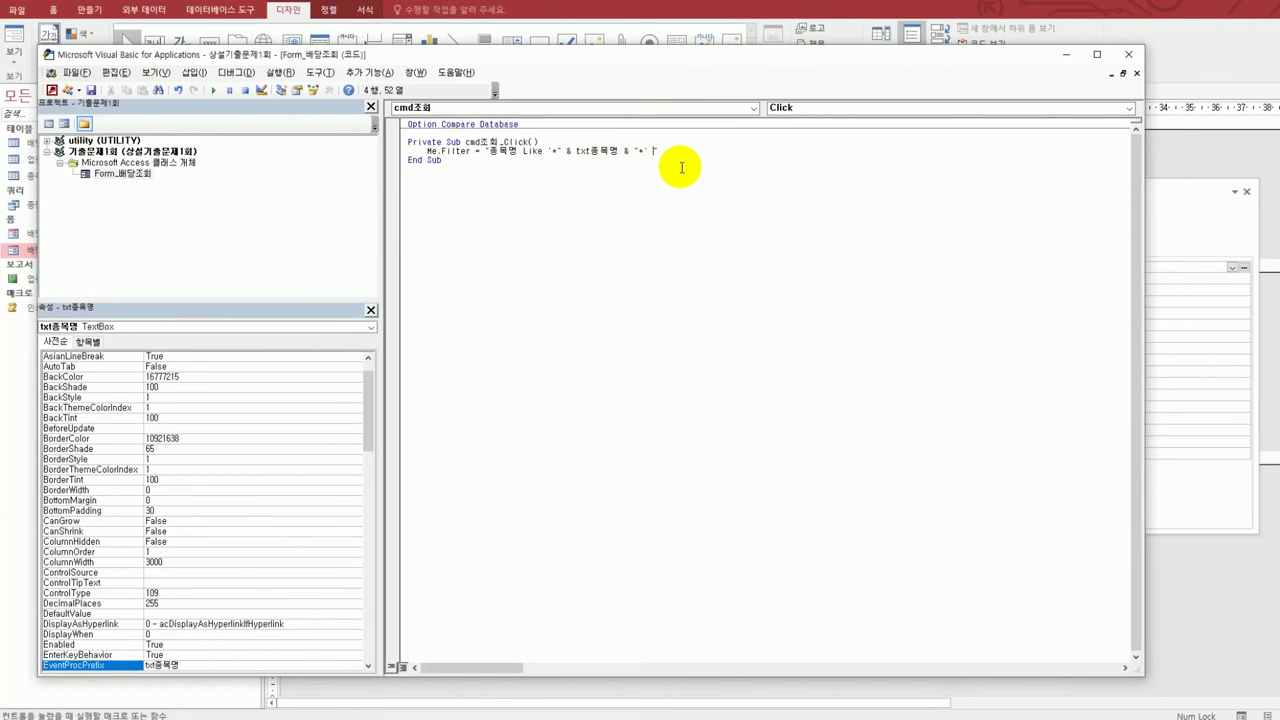
key("Return")
type("me.")
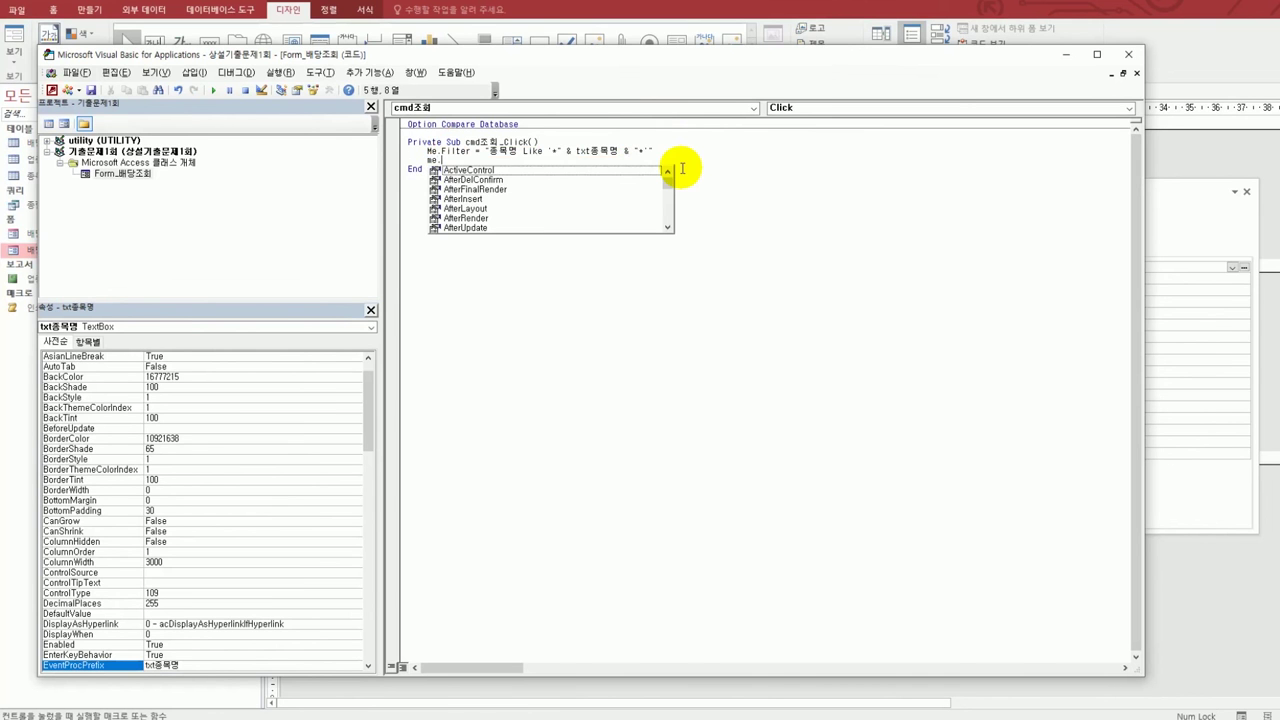
type("fi")
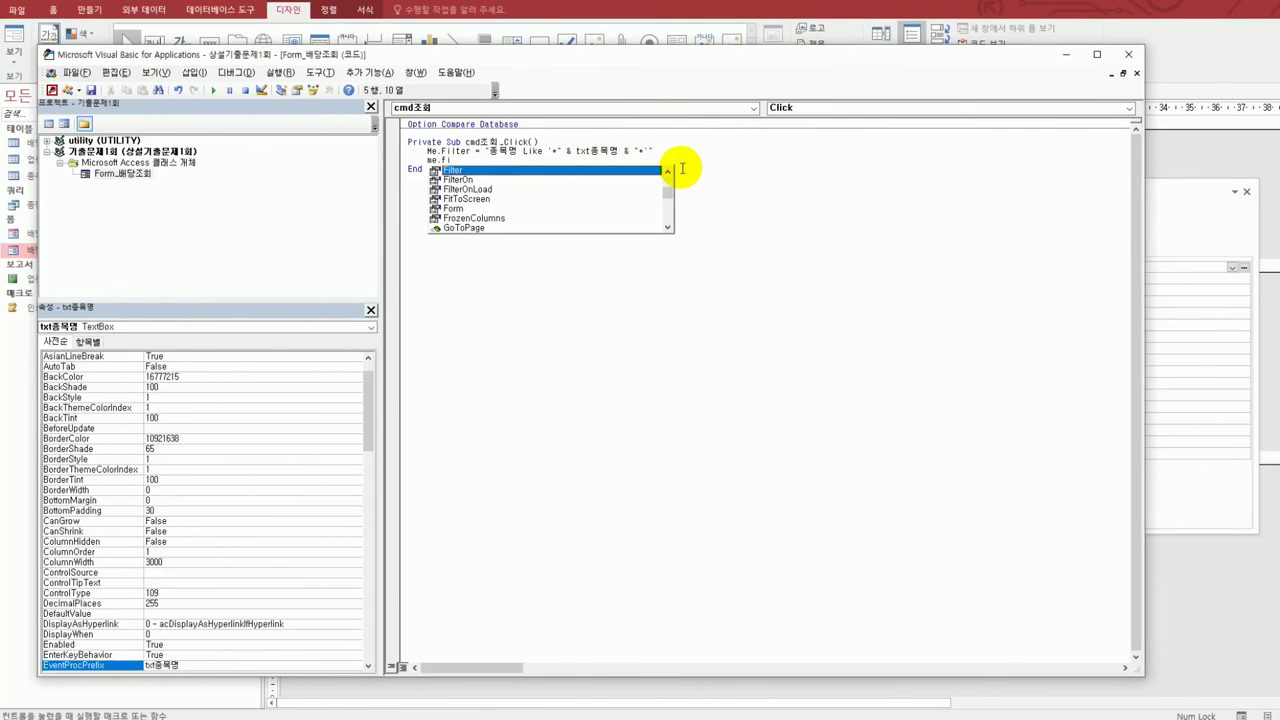
type("l")
key("Down")
key("Tab")
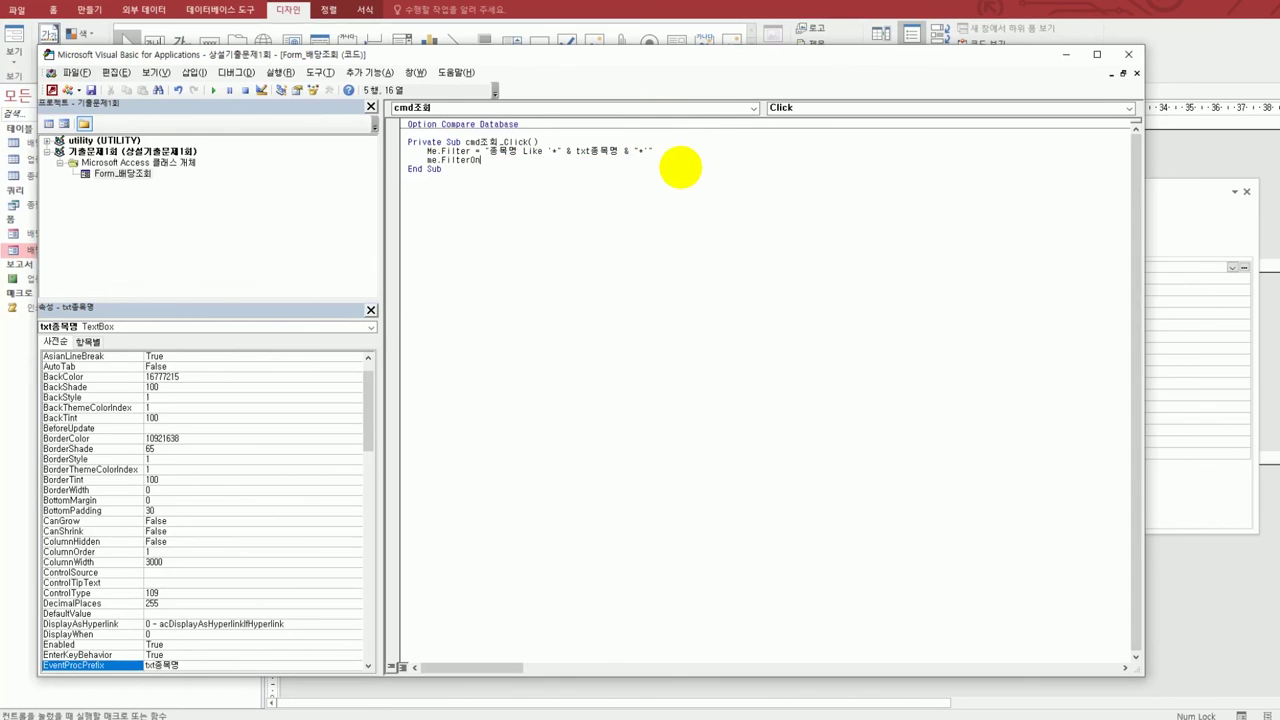
type("= t")
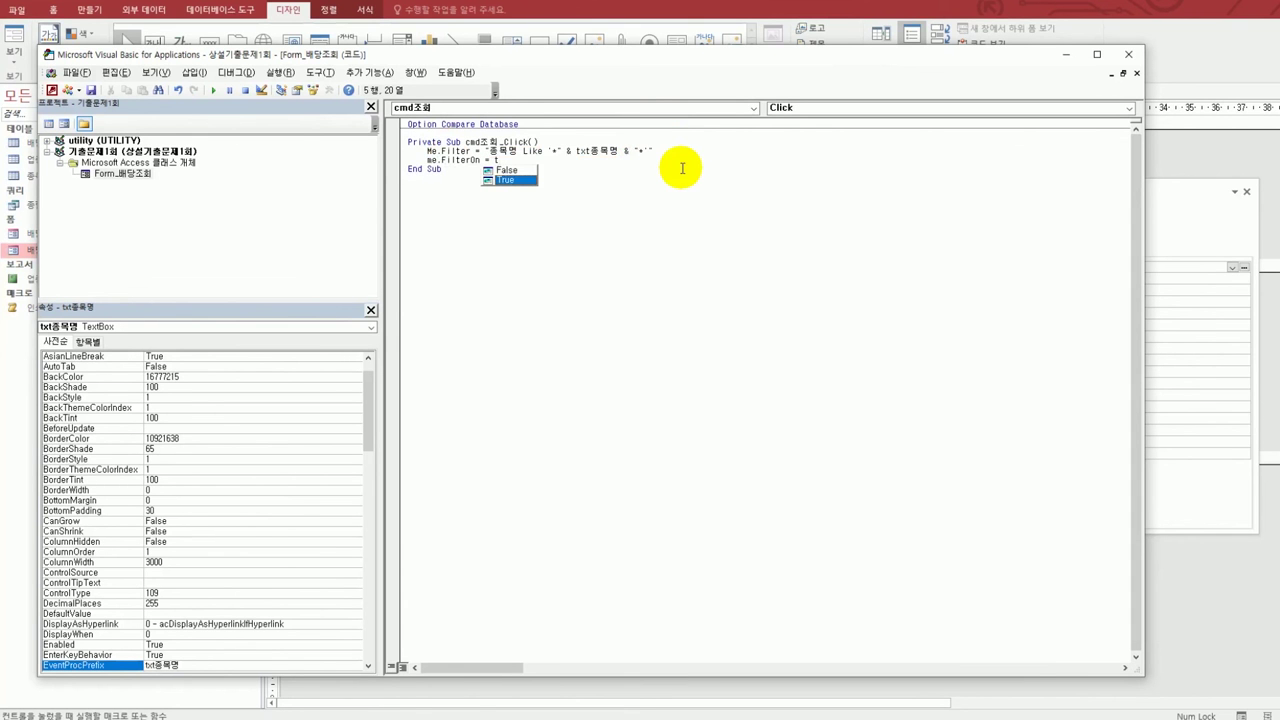
key("Tab")
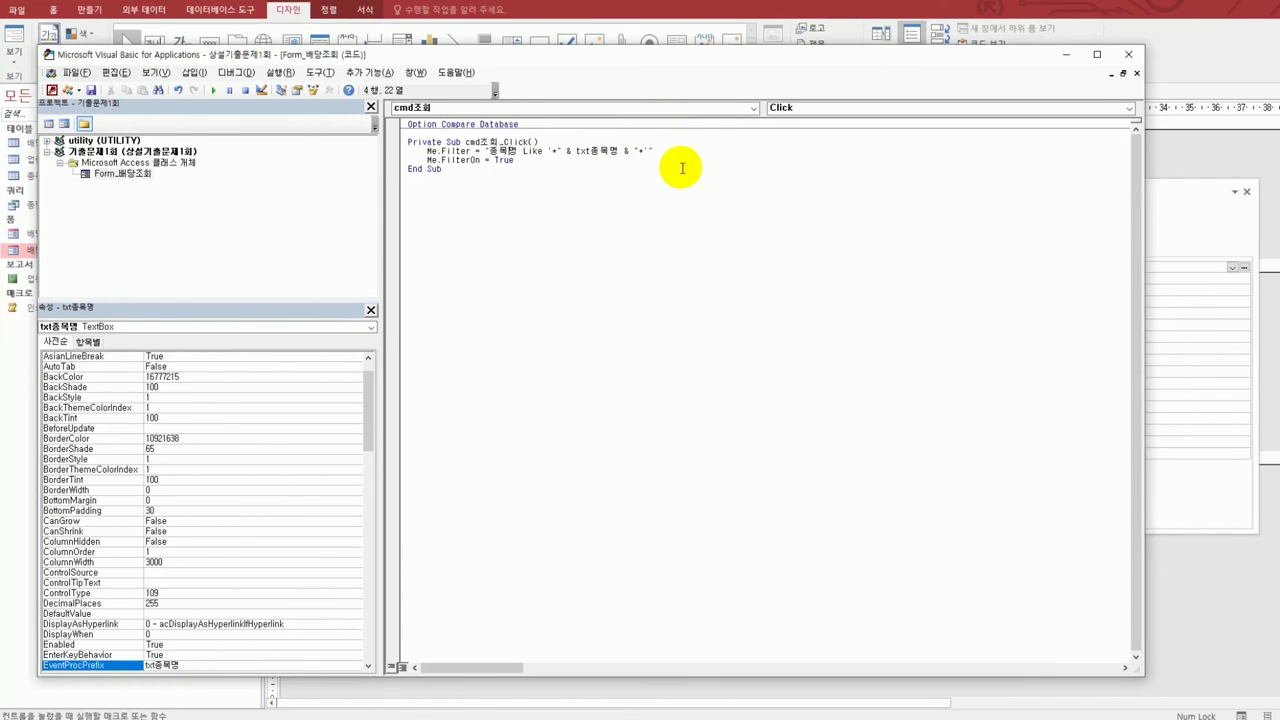
left_click(693, 238)
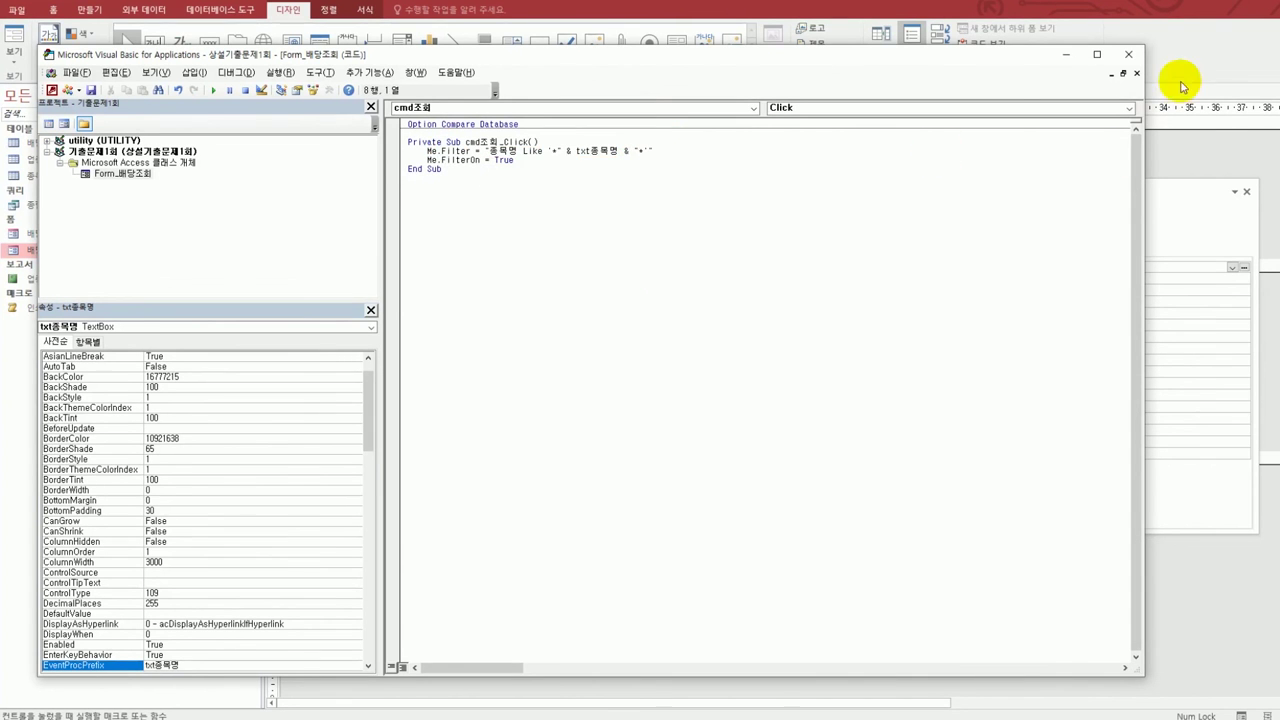
left_click(1128, 54)
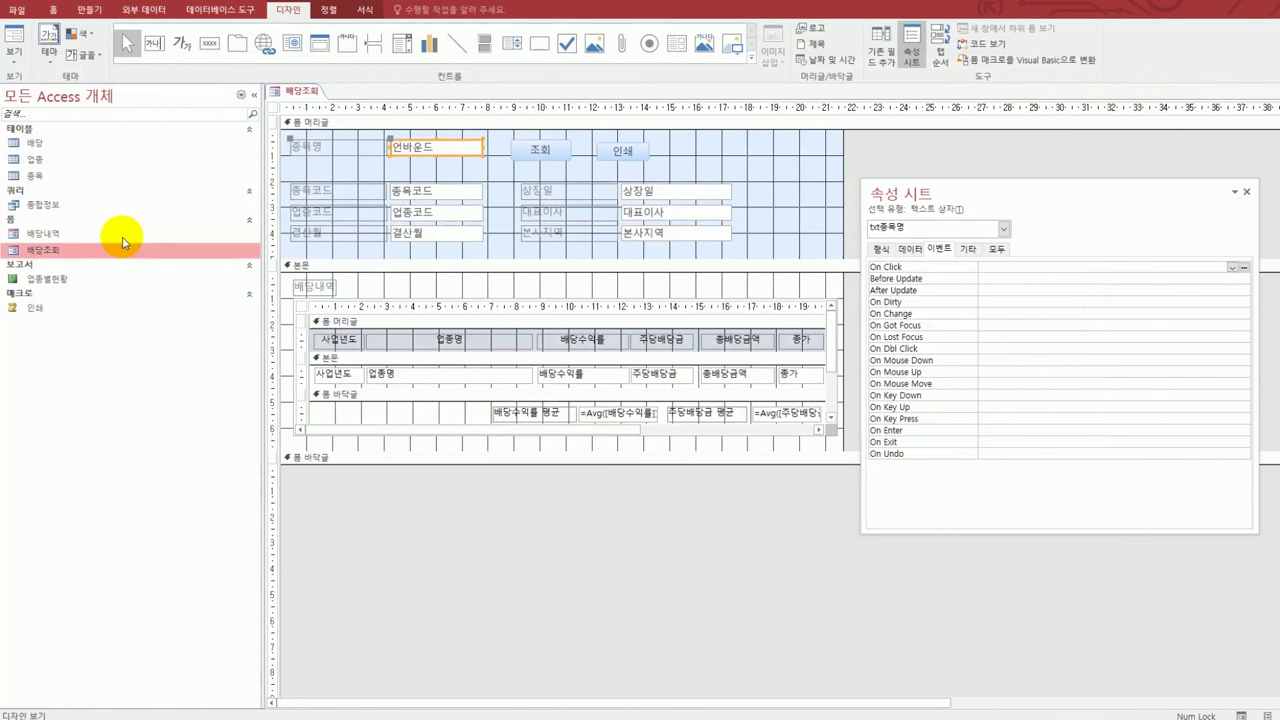
- Open the 종목 table for reference, and run the 조회 button in the 배당조회 form's Form View with 종목명 경
double_click(105, 172)
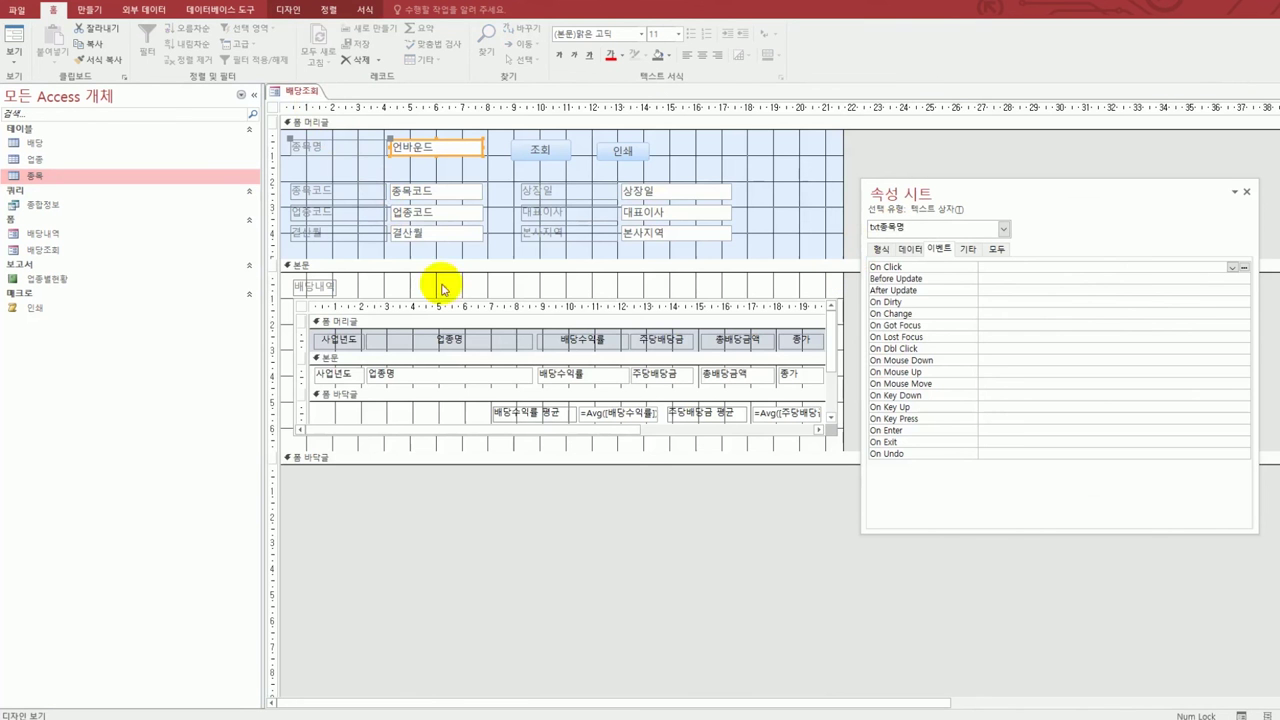
left_click(12, 36)
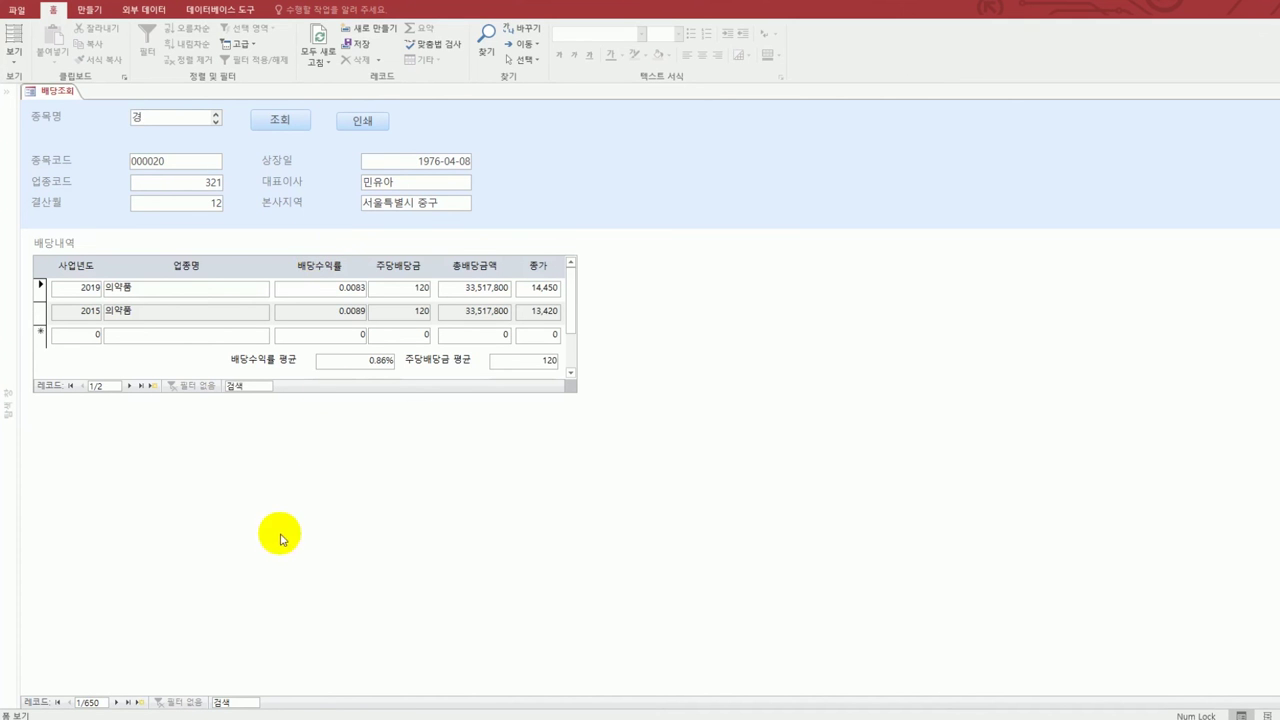
left_click(281, 124)
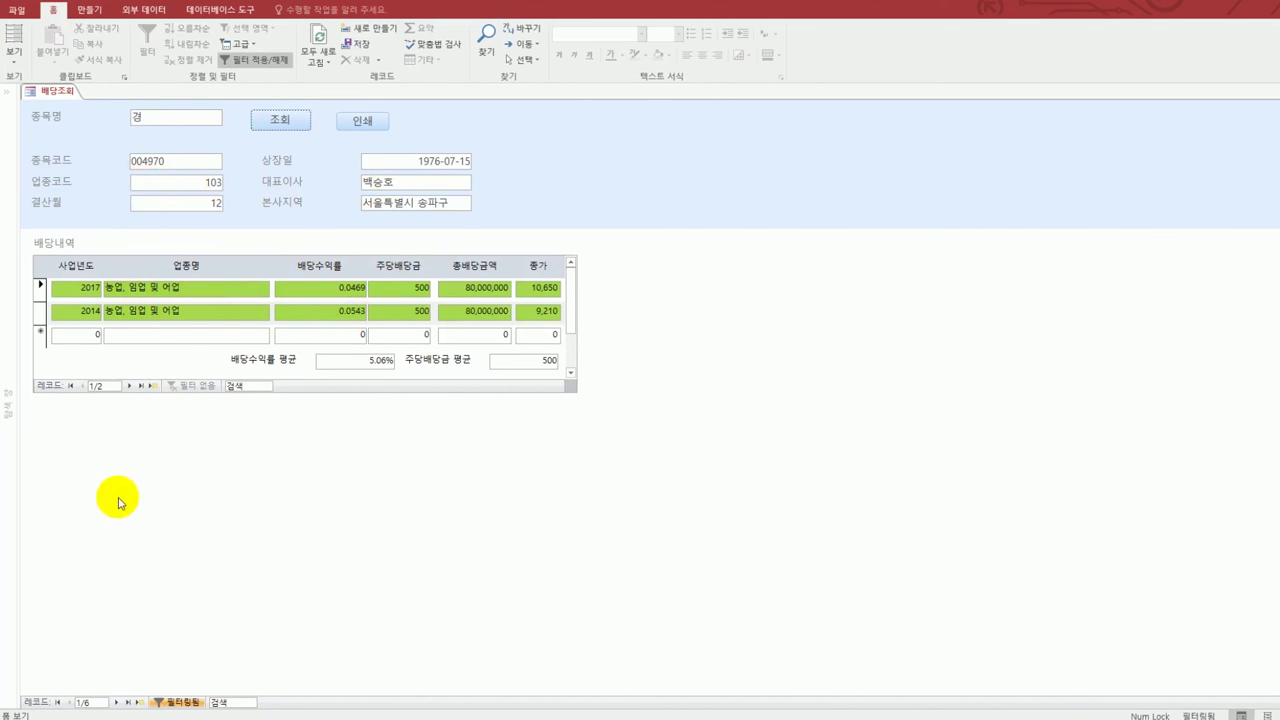
- Step through the filtered records of the 배당조회 form to the last one
left_click(116, 703)
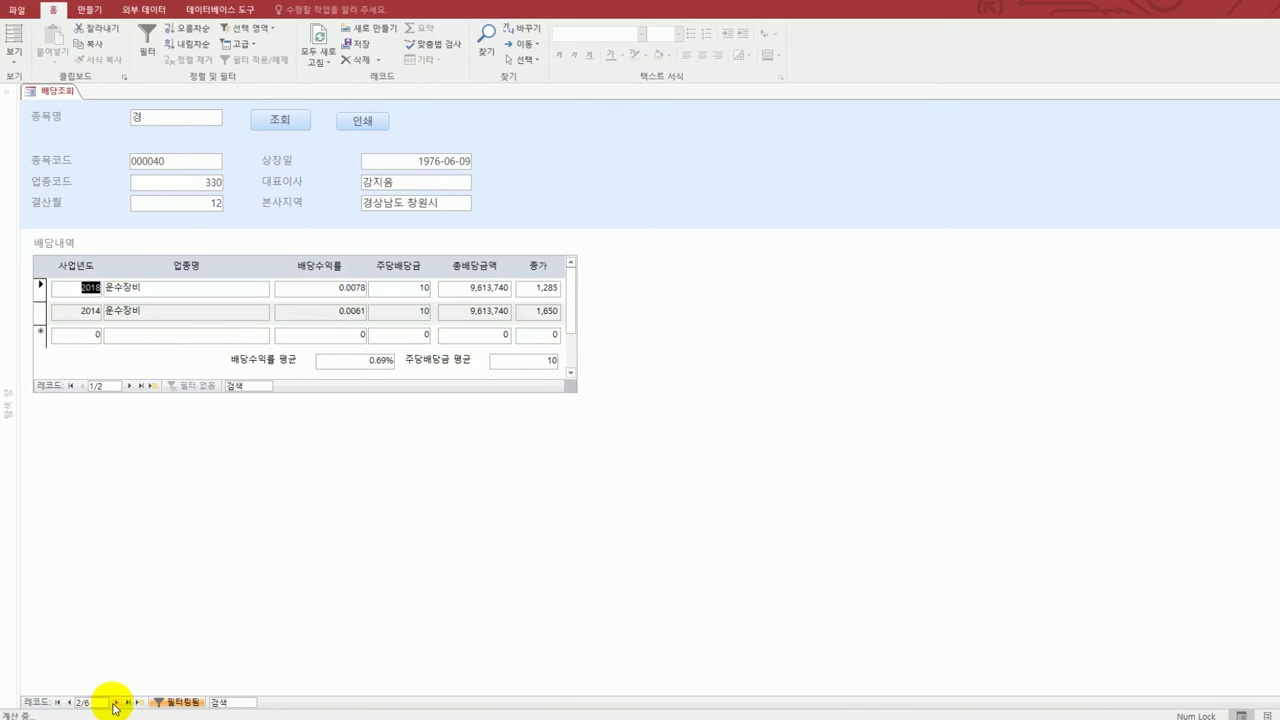
left_click(116, 703)
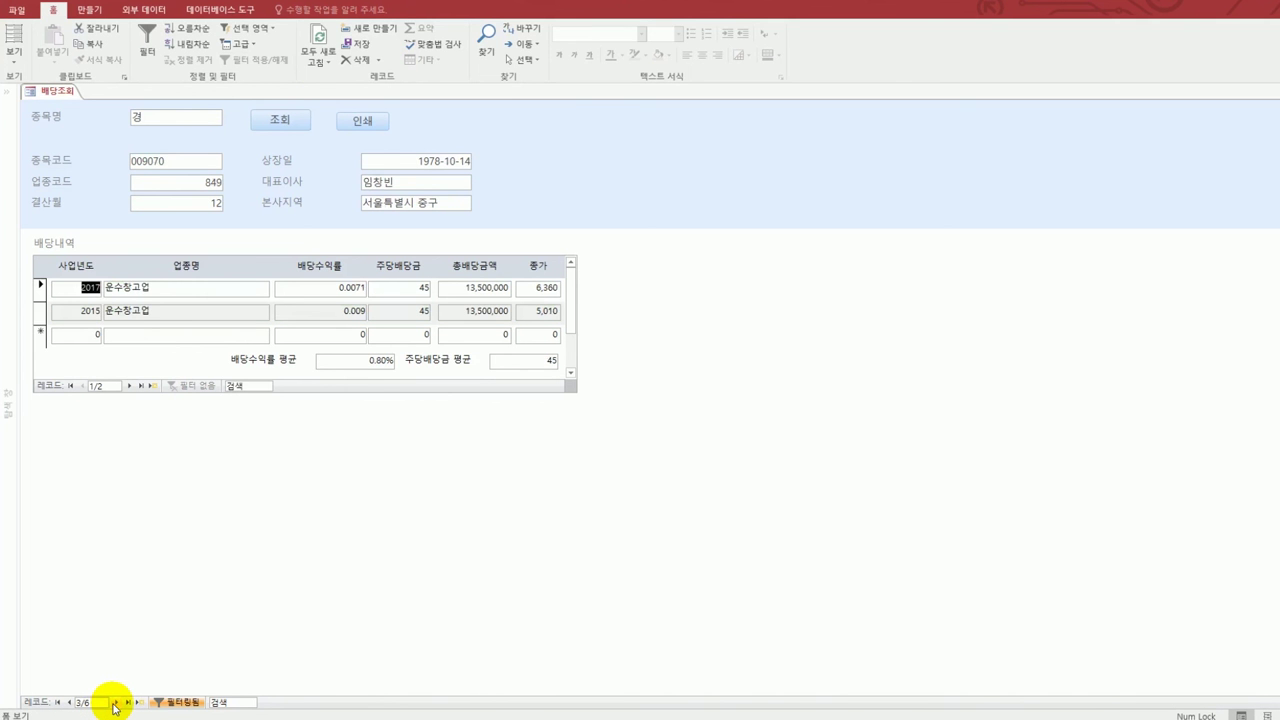
left_click(116, 703)
left_click(116, 703)
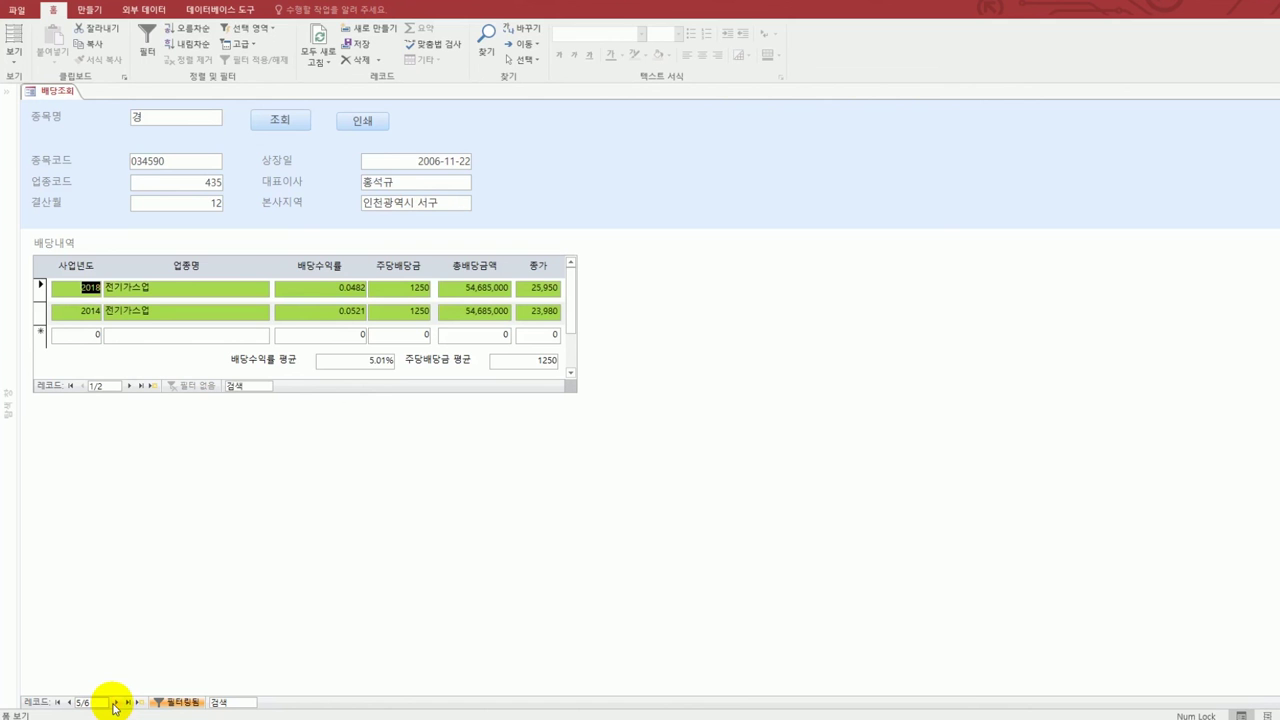
left_click(116, 703)
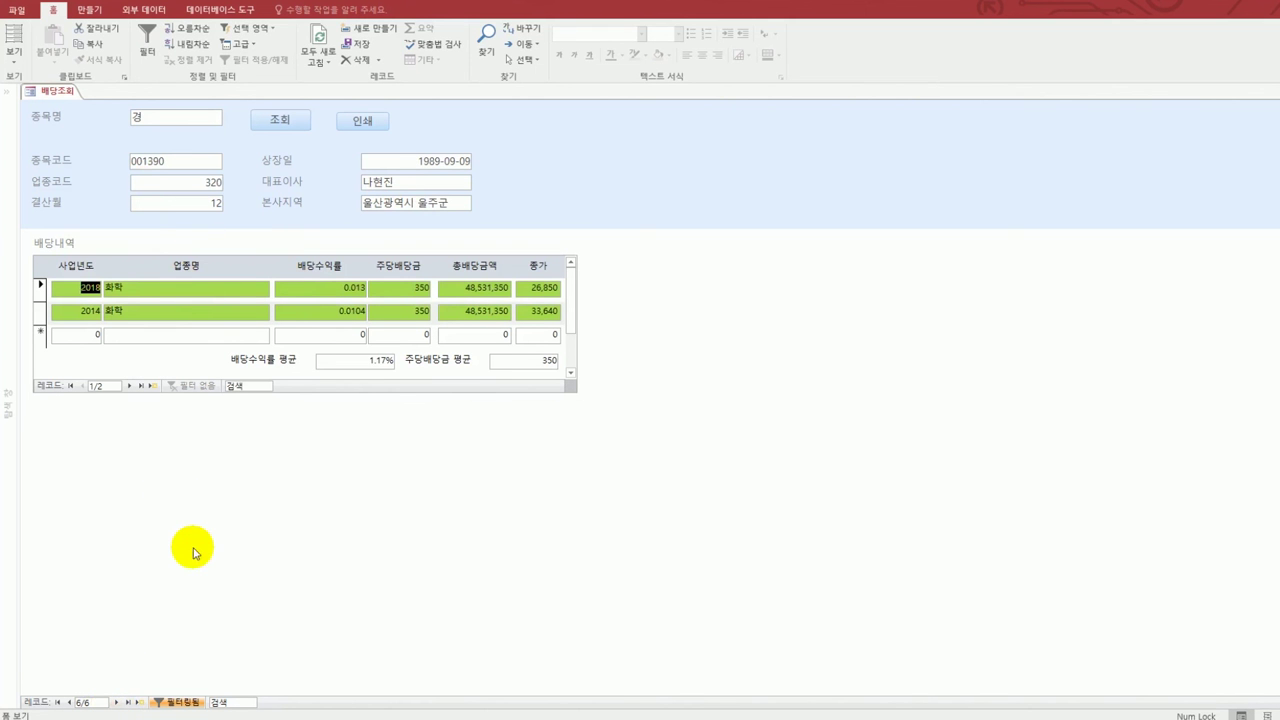
left_click(135, 114)
key("BackSpace")
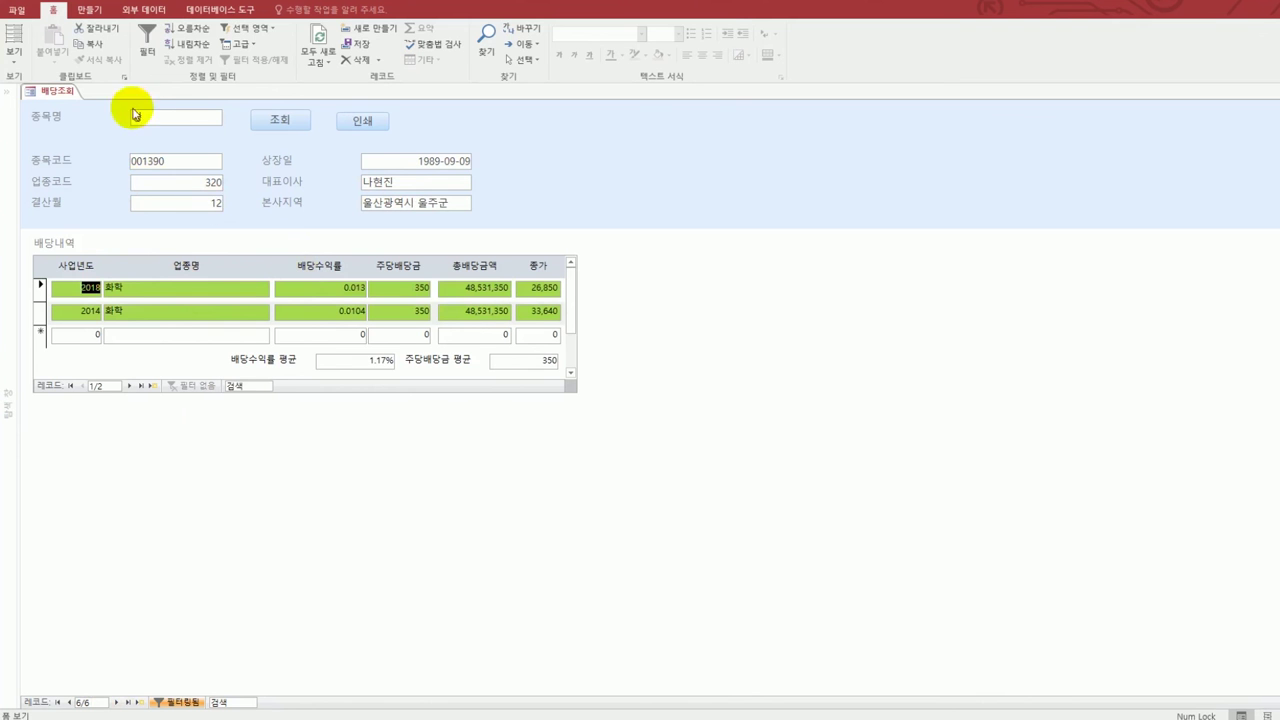
- Return the 배당조회 form to Design View and close it, saving the design changes
left_click(12, 62)
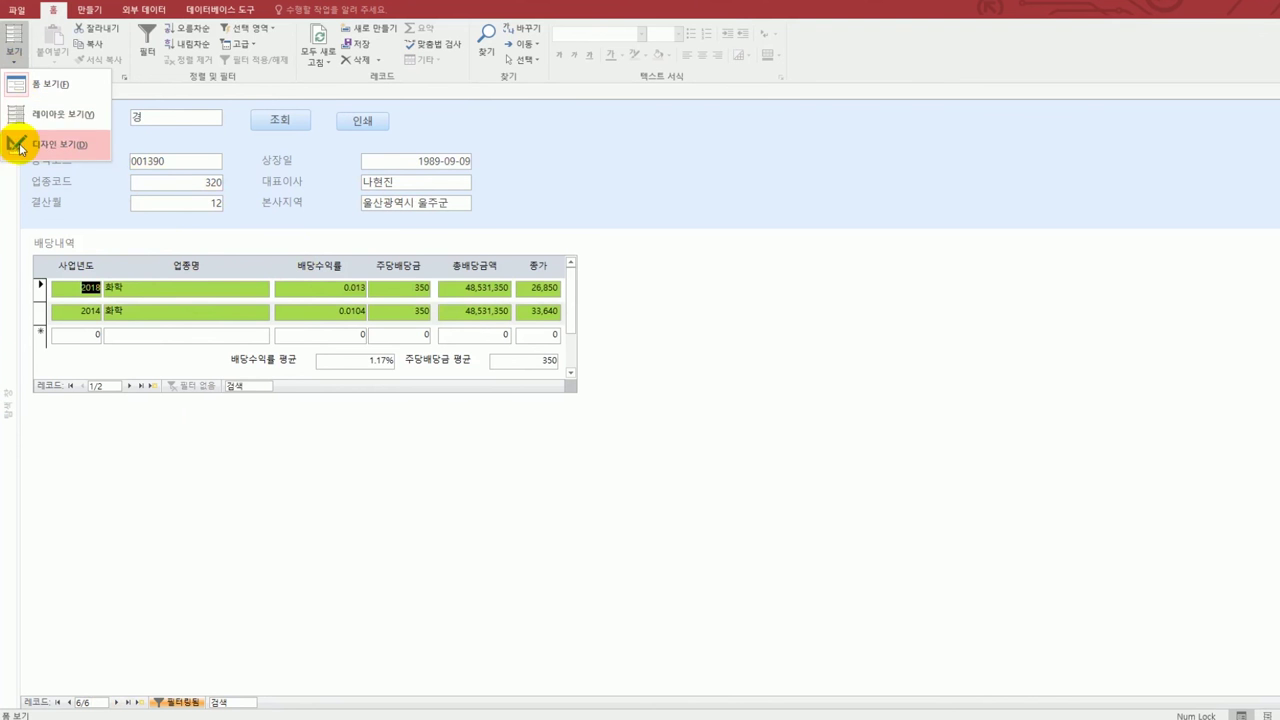
left_click(20, 146)
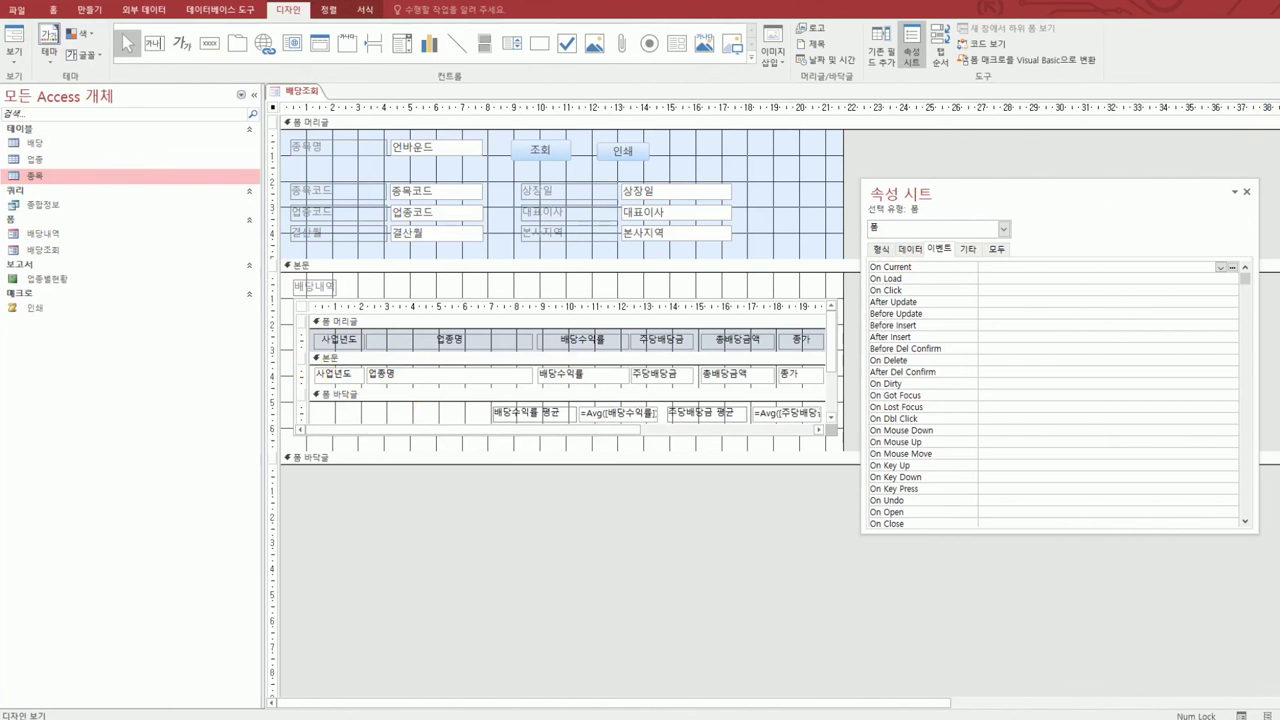
key("ctrl+w")
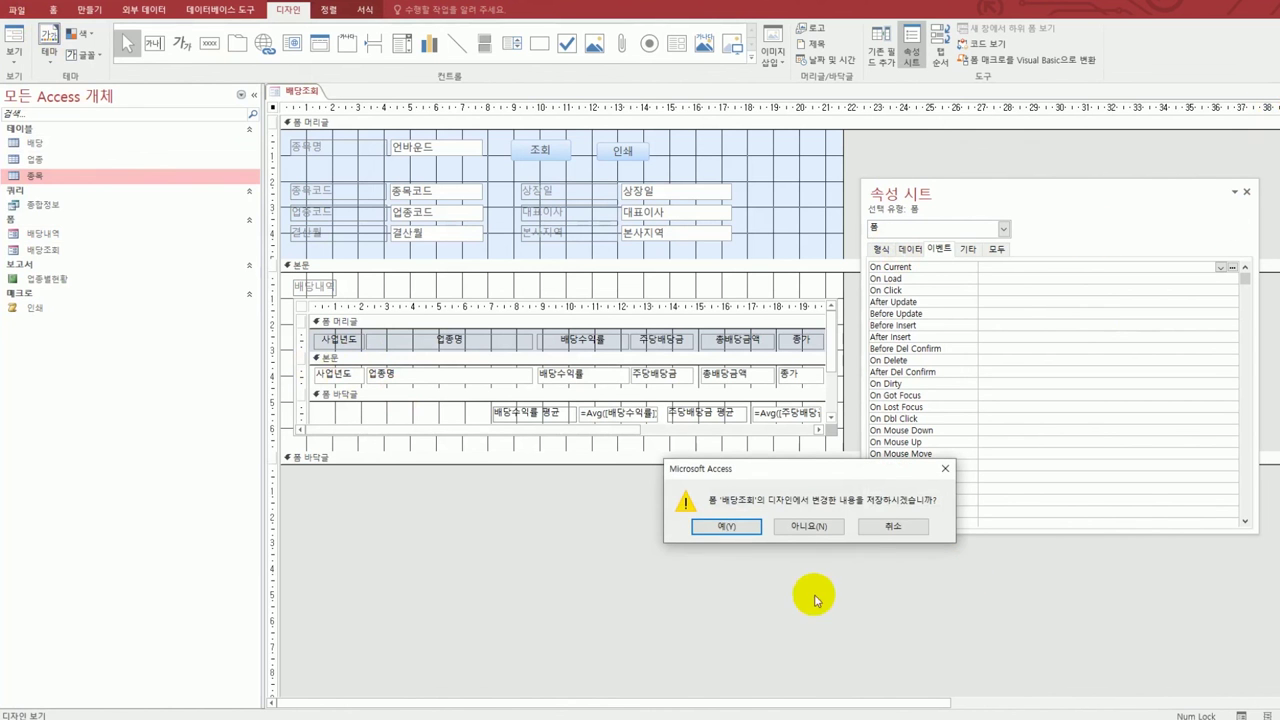
left_click(727, 527)
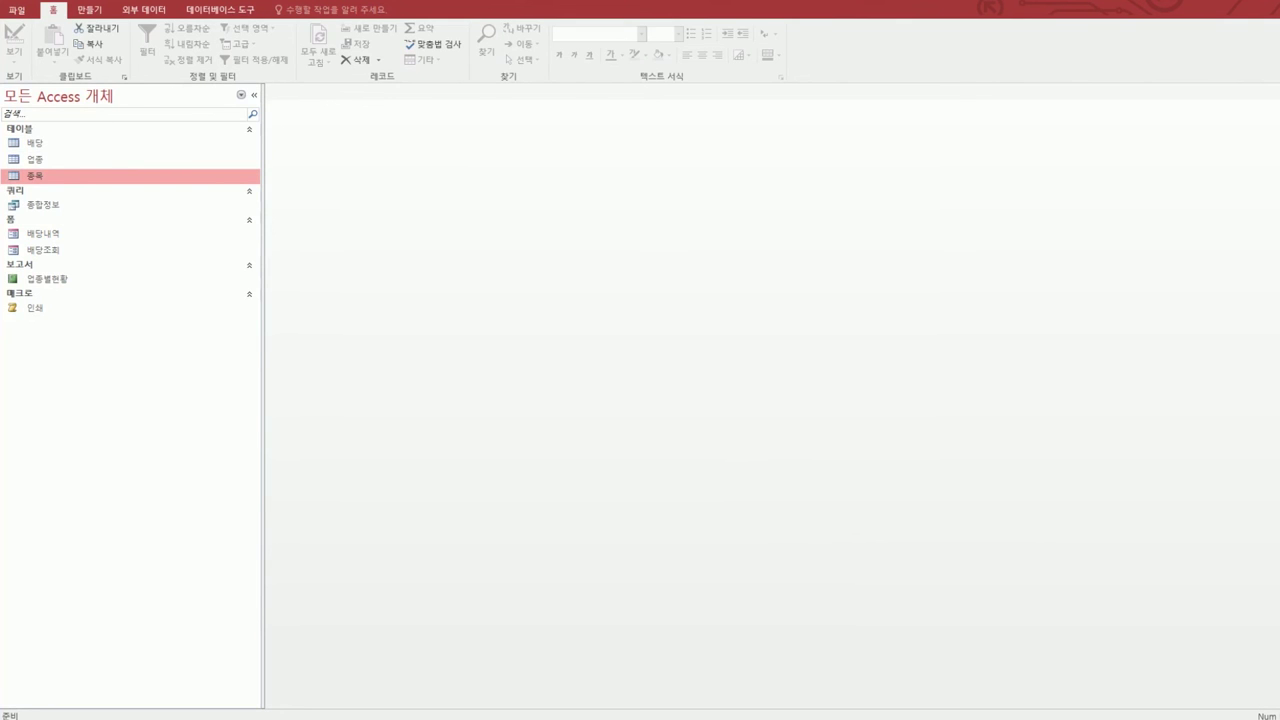
- Switch to the exam document and examine the remaining query tasks, including 자본금상위5종목 and 지역별종목개수
key("alt+Tab")
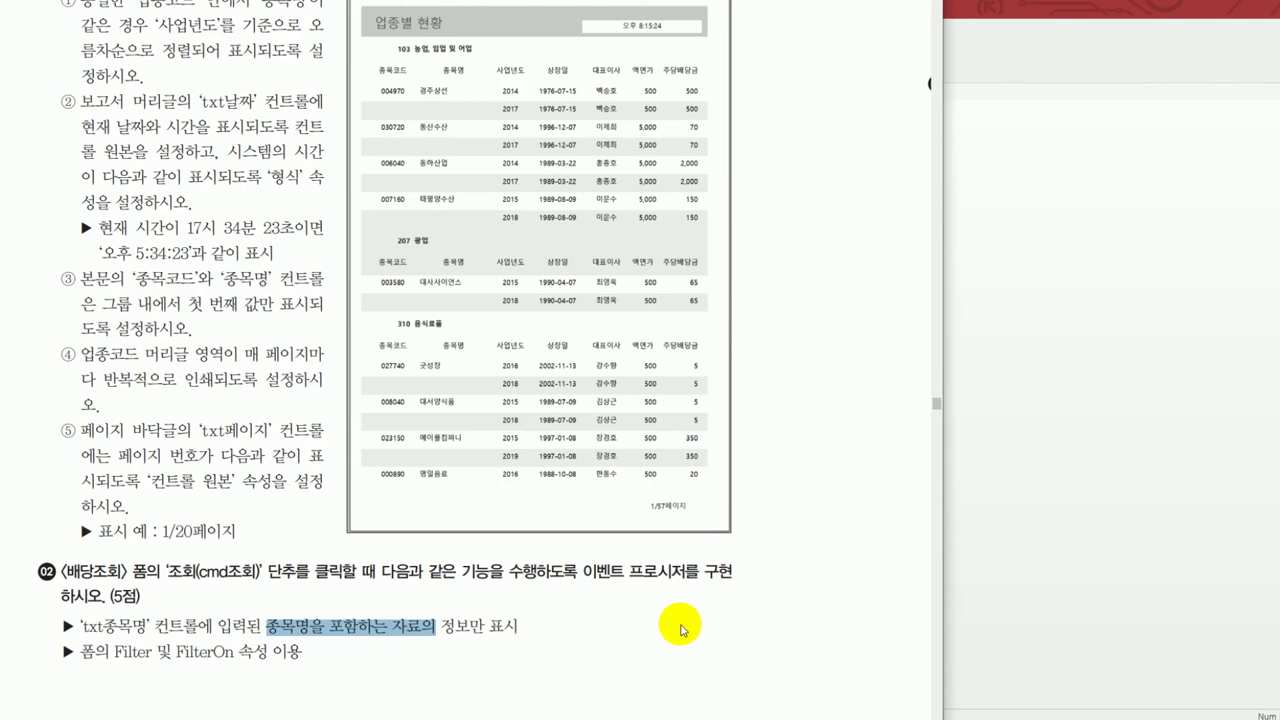
scroll(680, 628, "down", 5)
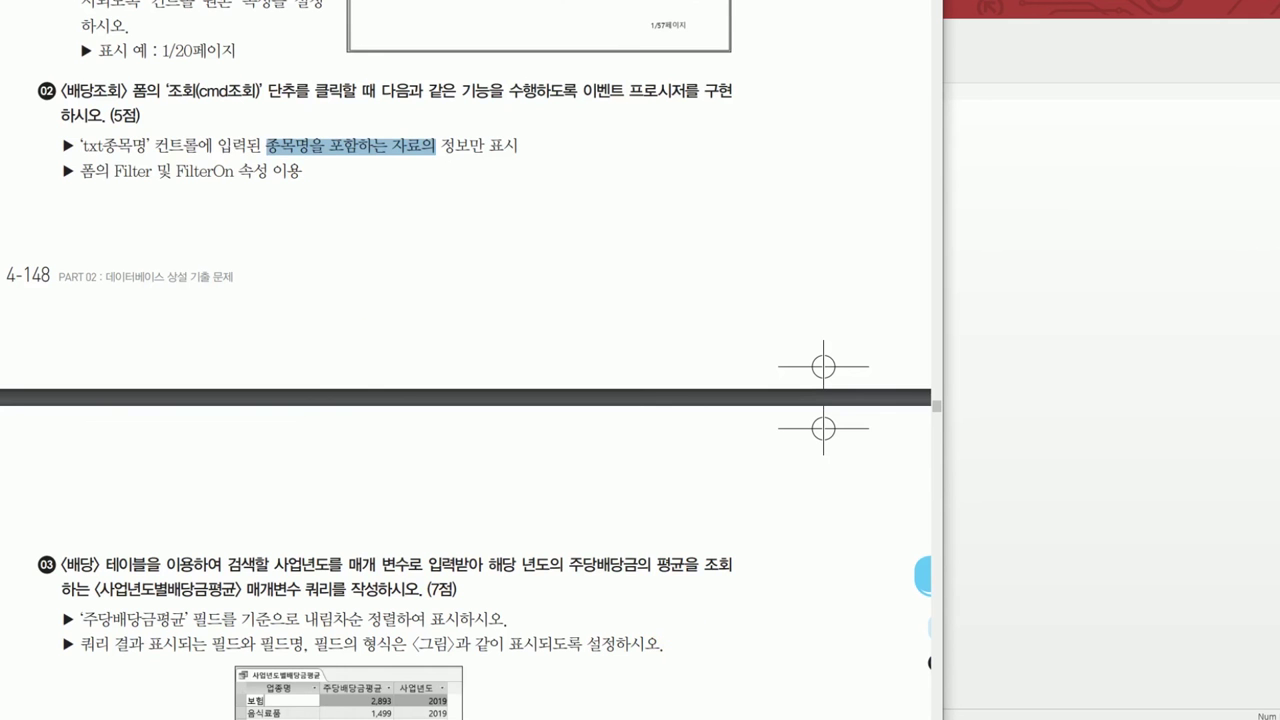
scroll(466, 360, "up", 7)
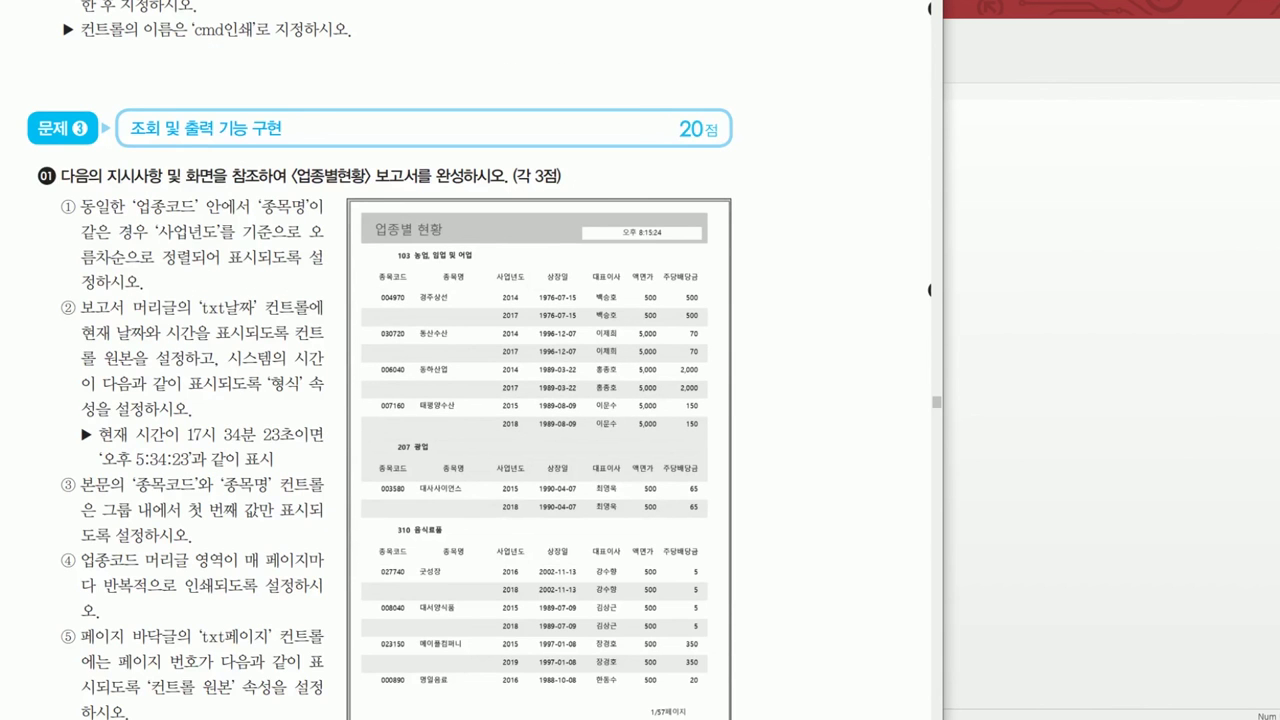
scroll(919, 434, "right", 10)
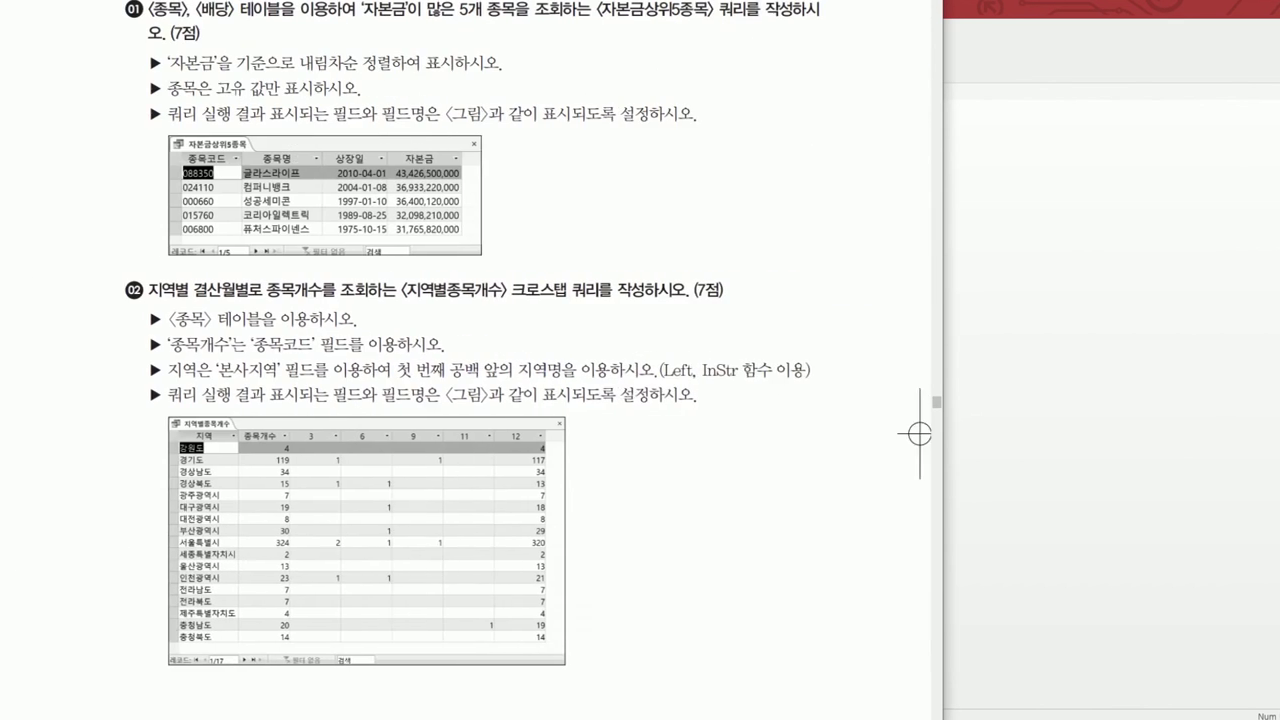
- Switch to Access and create a new query in Design View with the 종목 and 배당 tables added
left_click_drag(919, 434, 902, 503)
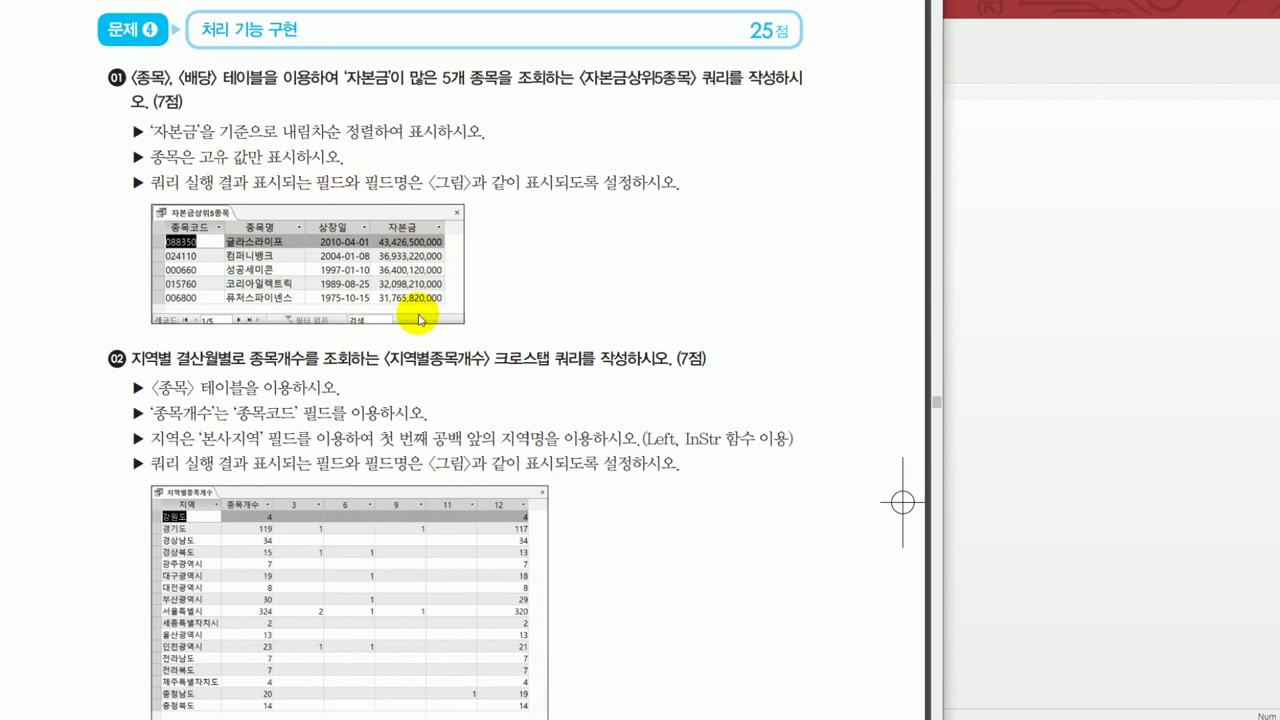
left_click(1034, 312)
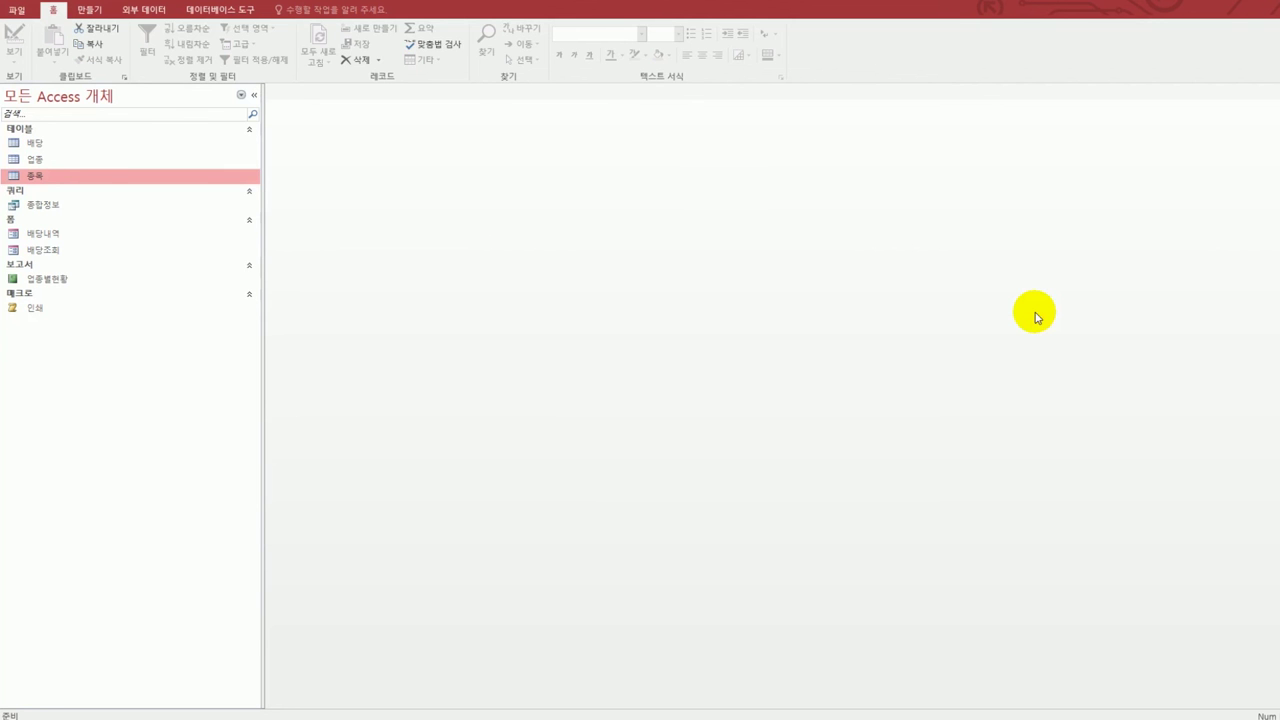
left_click(89, 9)
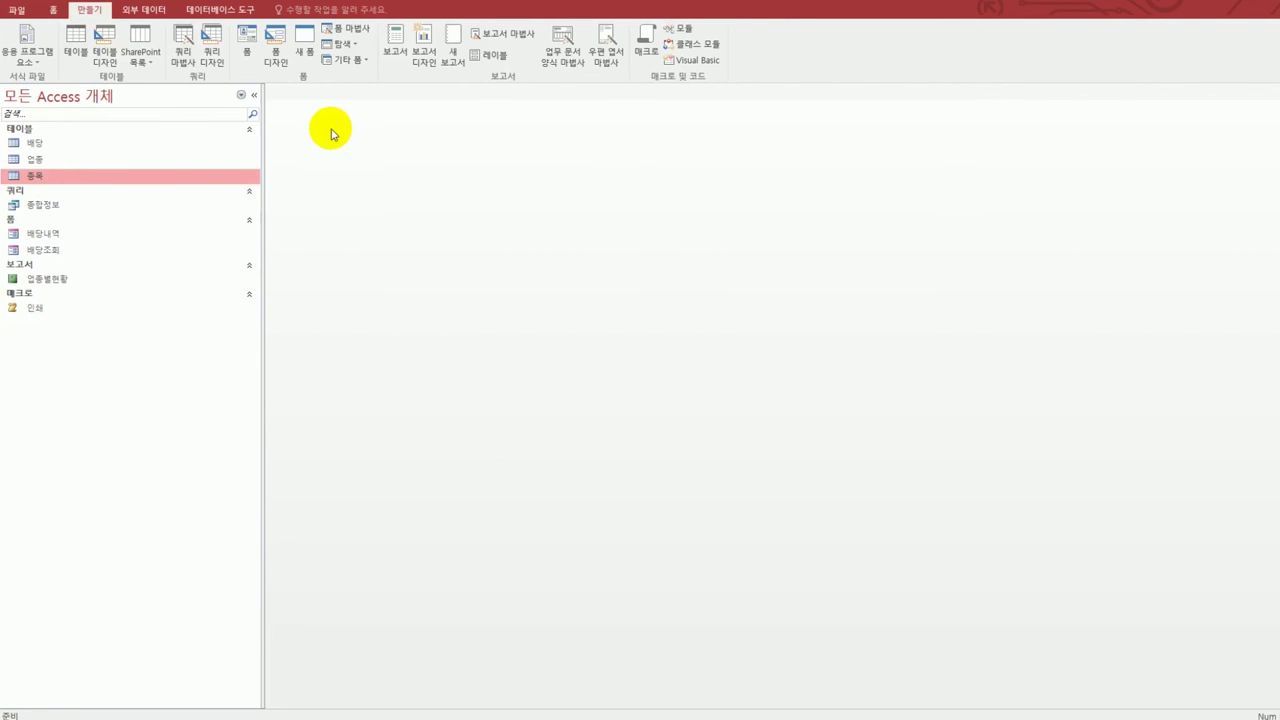
left_click(208, 55)
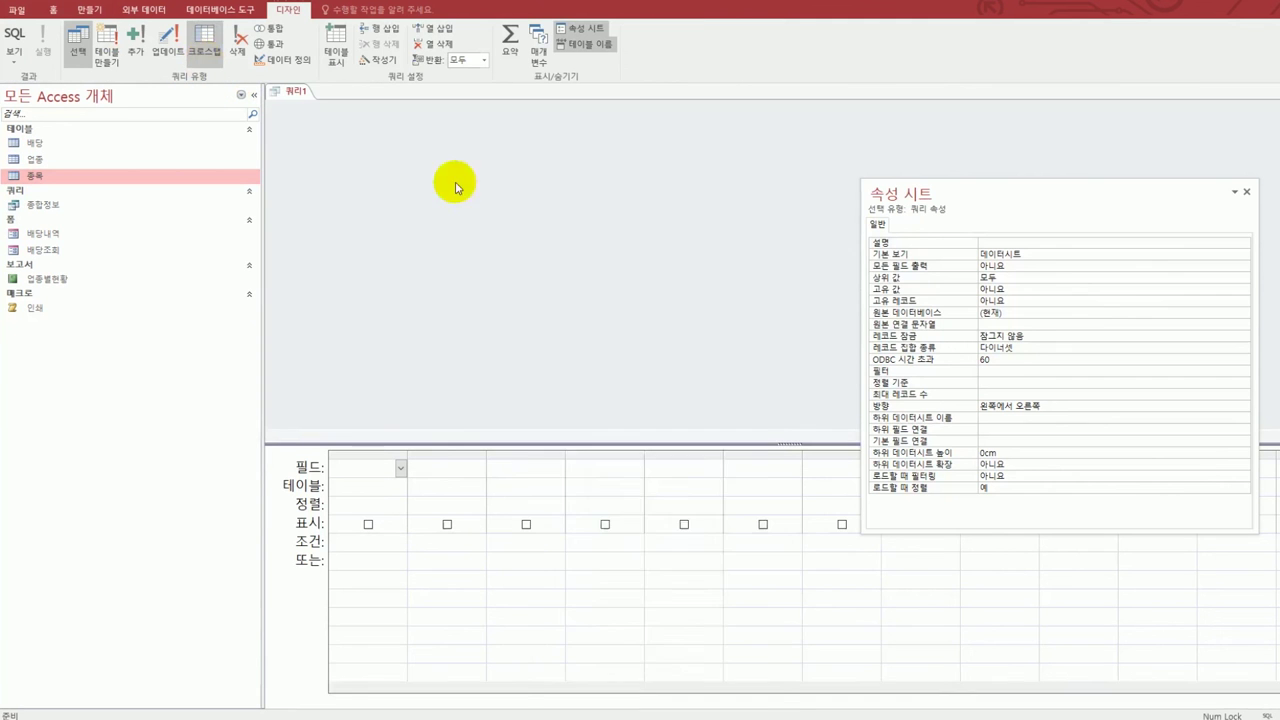
left_click_drag(674, 451, 760, 194)
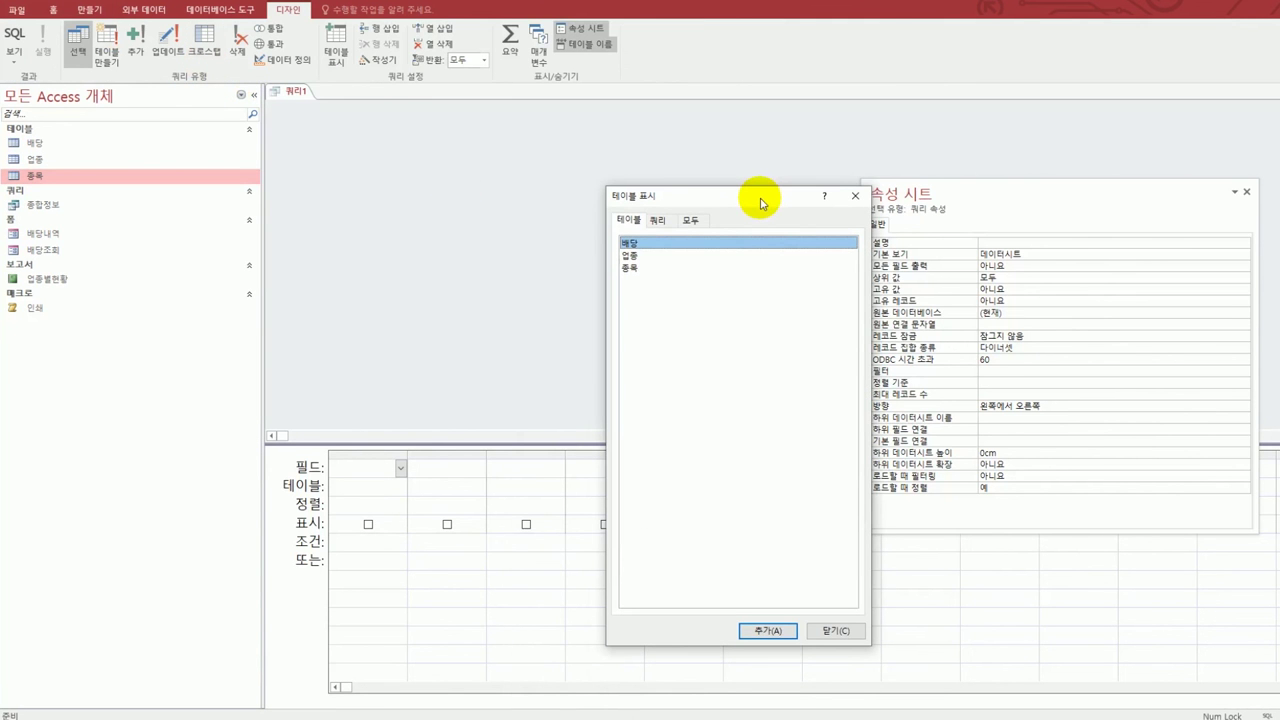
double_click(645, 270)
double_click(638, 243)
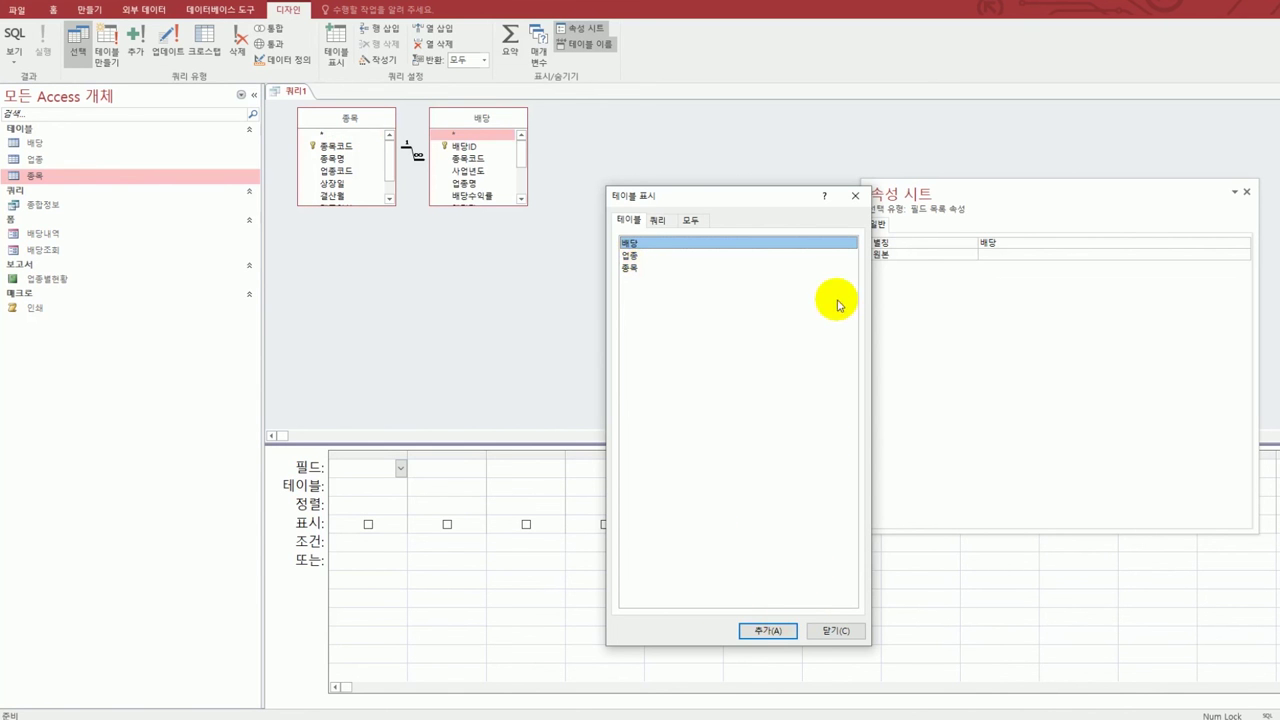
left_click(853, 195)
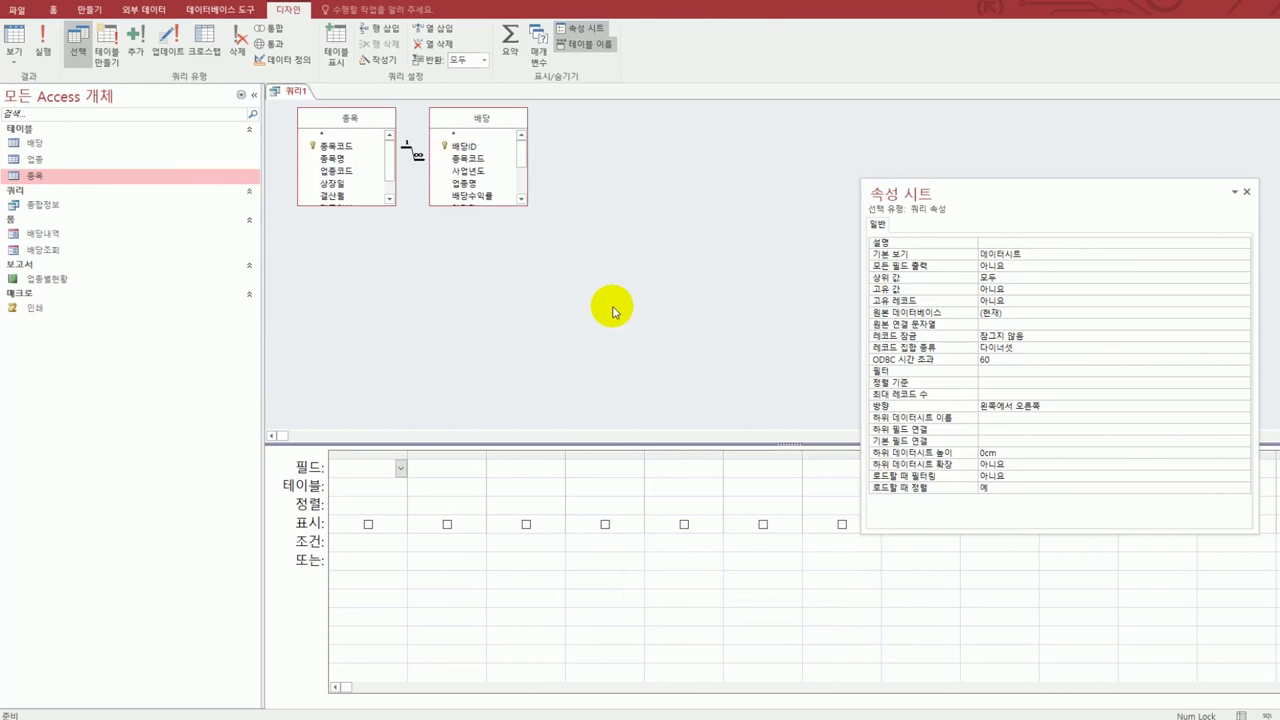
- Add the 종목코드, 종목명 and 상장일 fields from 종목 and the 자본금 field from 배당 to the query grid
left_click(352, 148)
double_click(350, 148)
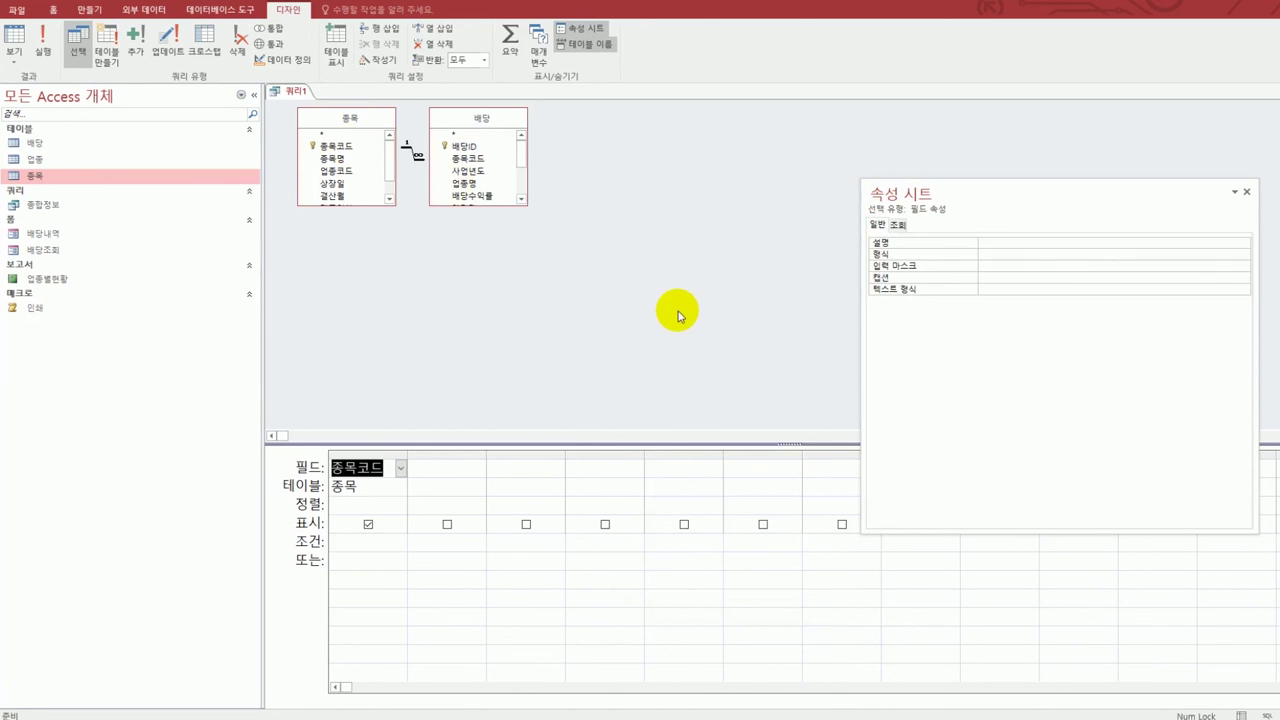
left_click(338, 160)
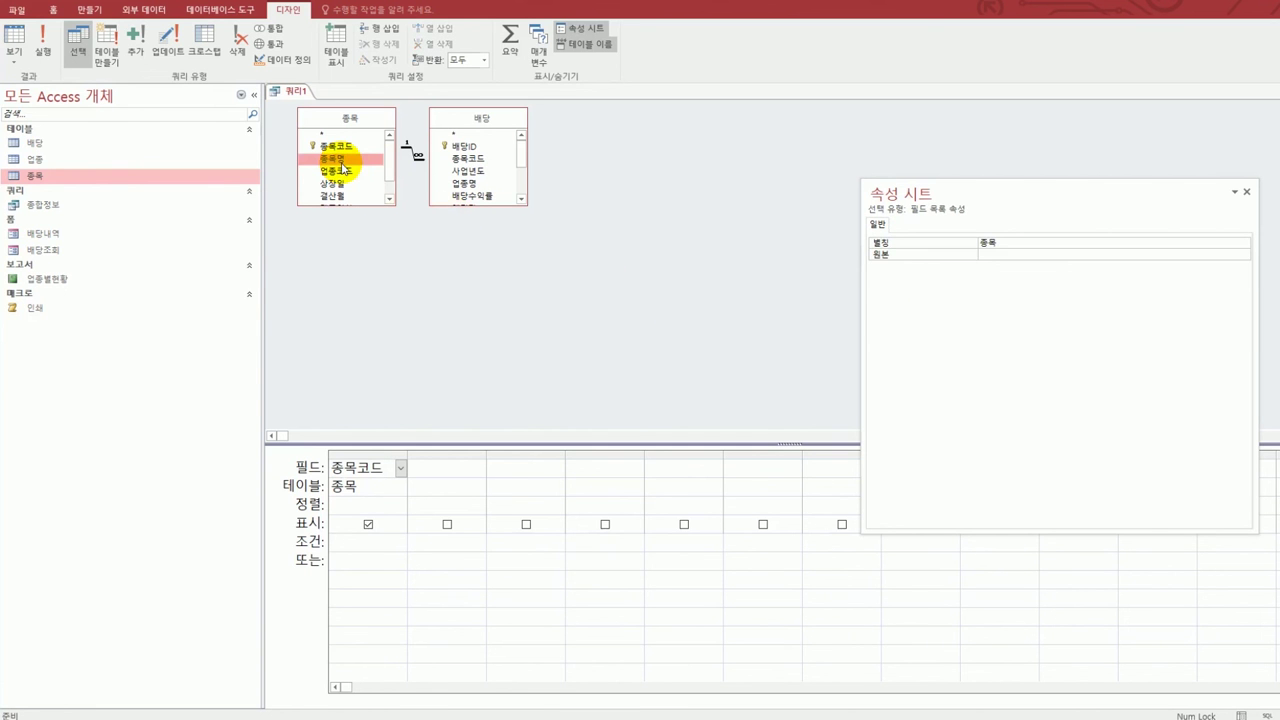
double_click(340, 160)
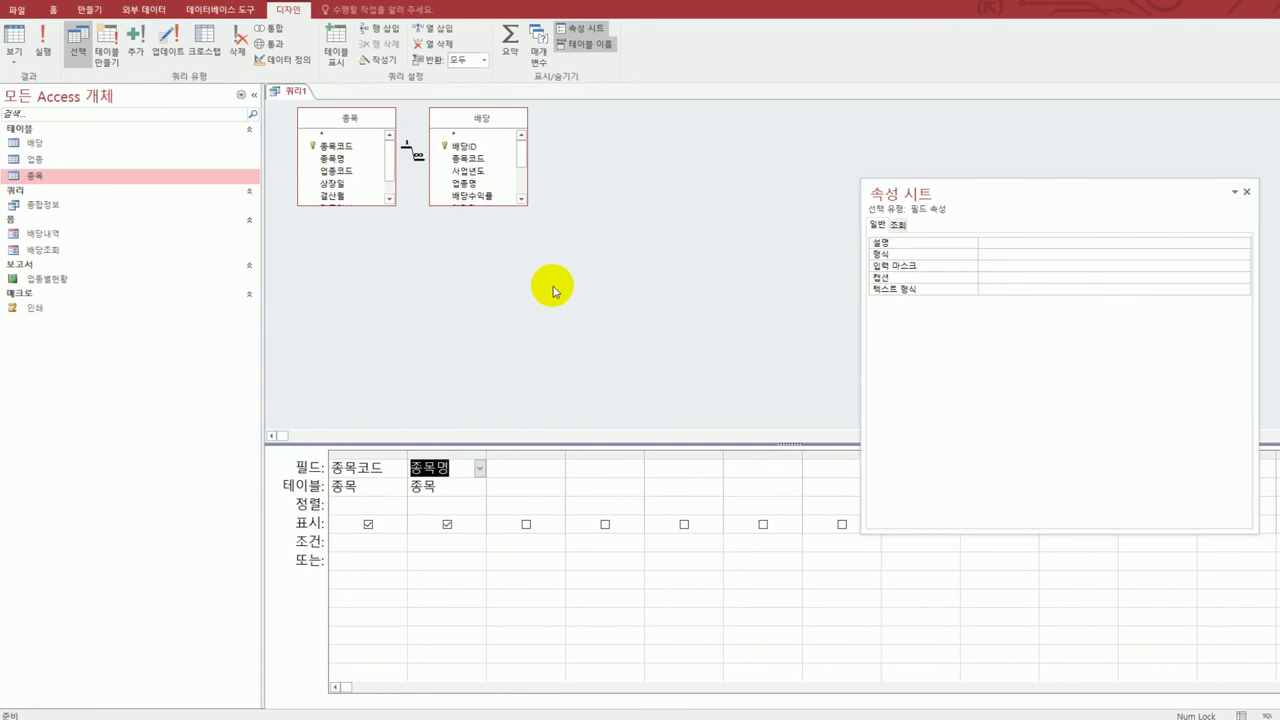
left_click(339, 184)
double_click(339, 184)
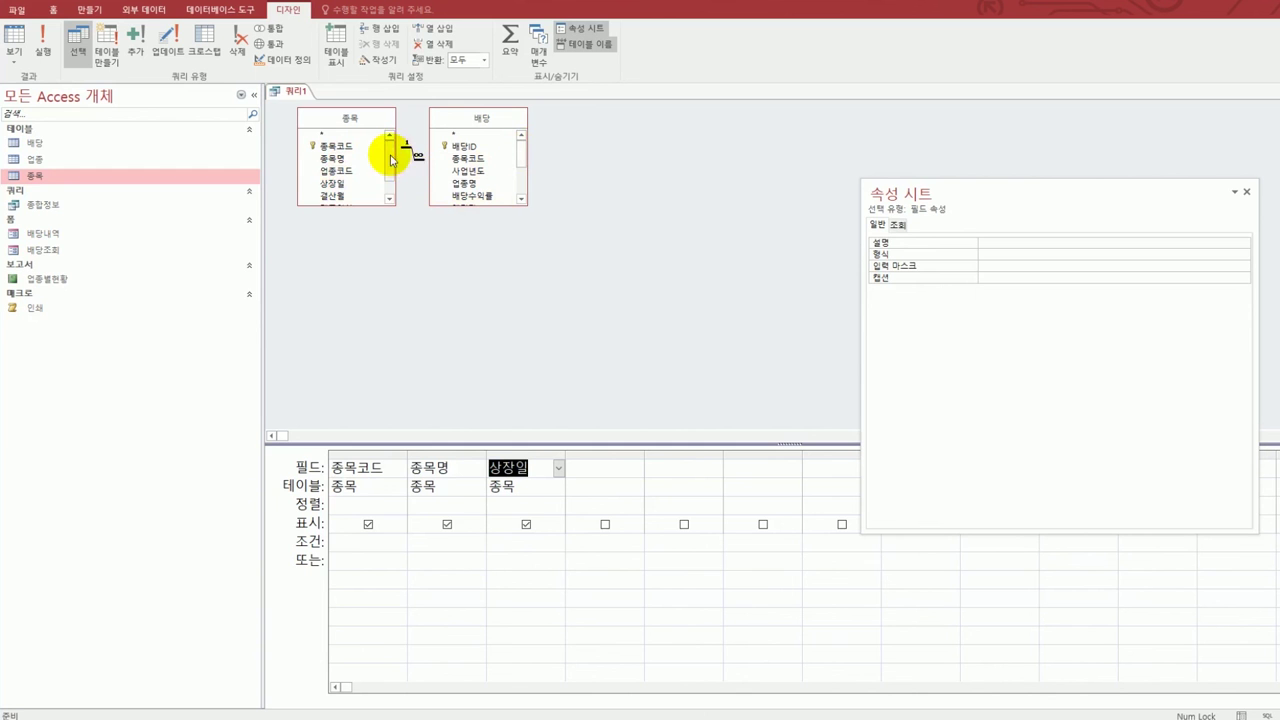
left_click_drag(391, 160, 389, 187)
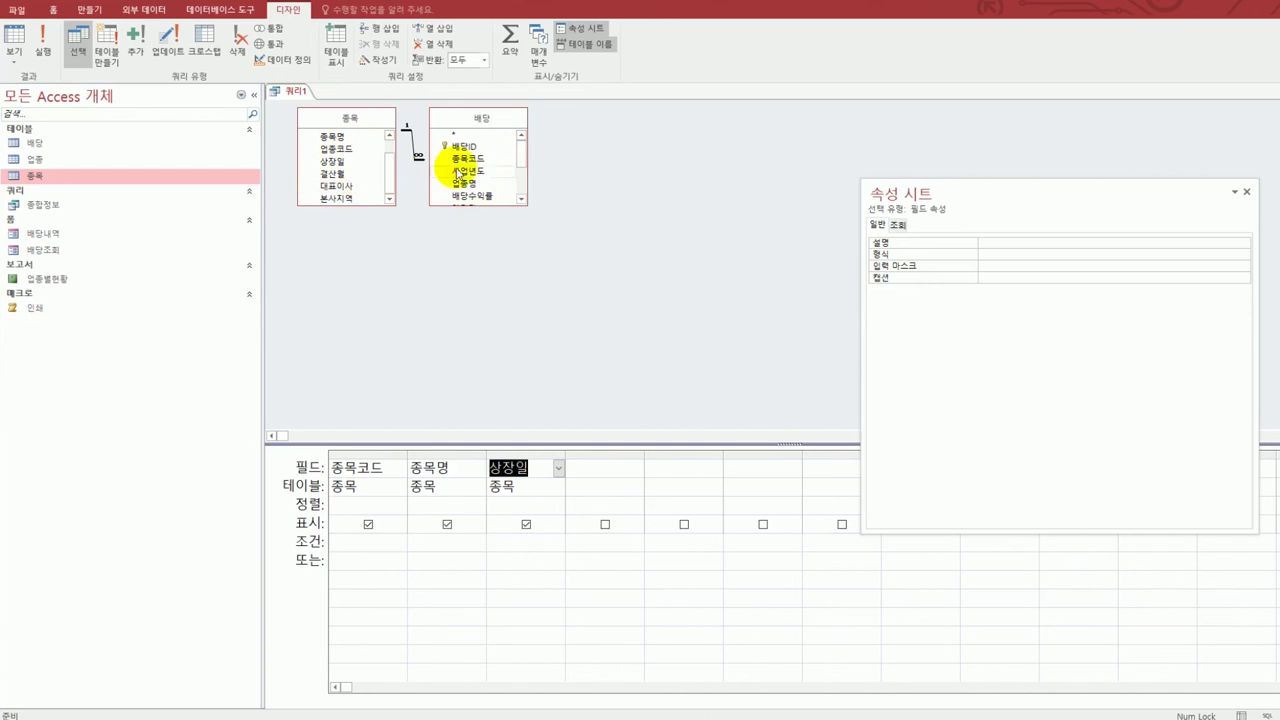
left_click_drag(520, 160, 517, 191)
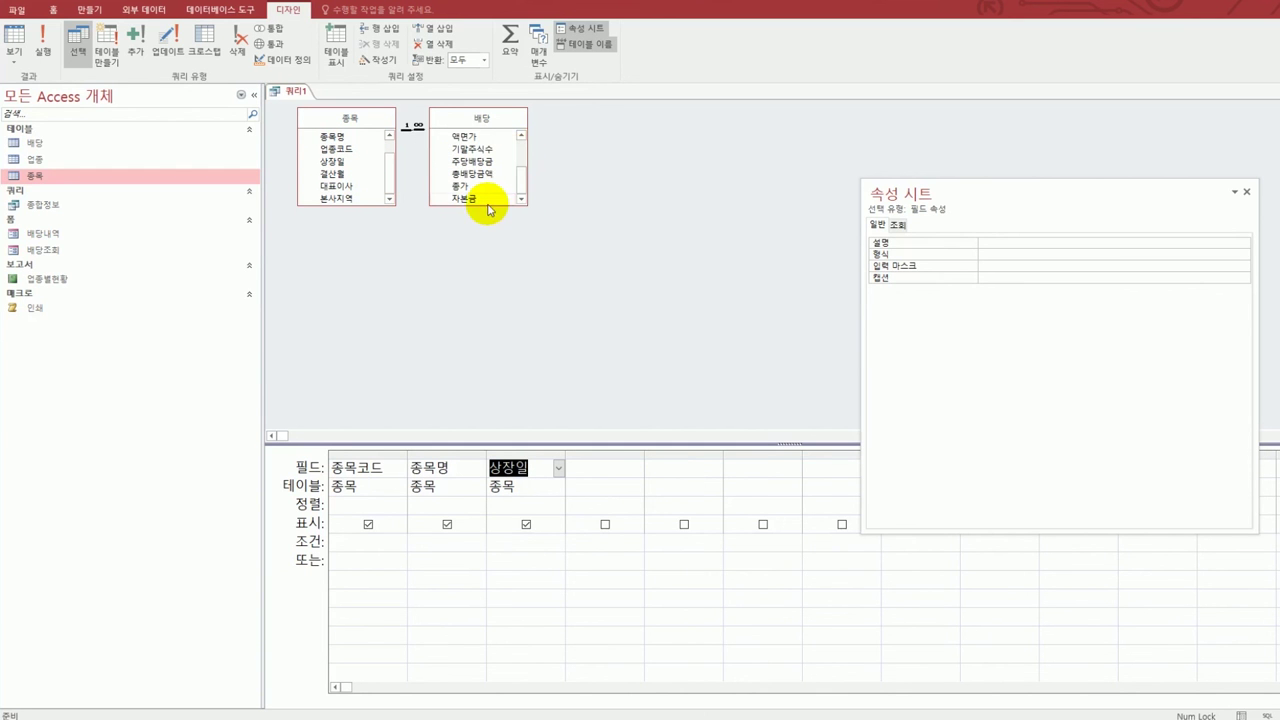
left_click(482, 203)
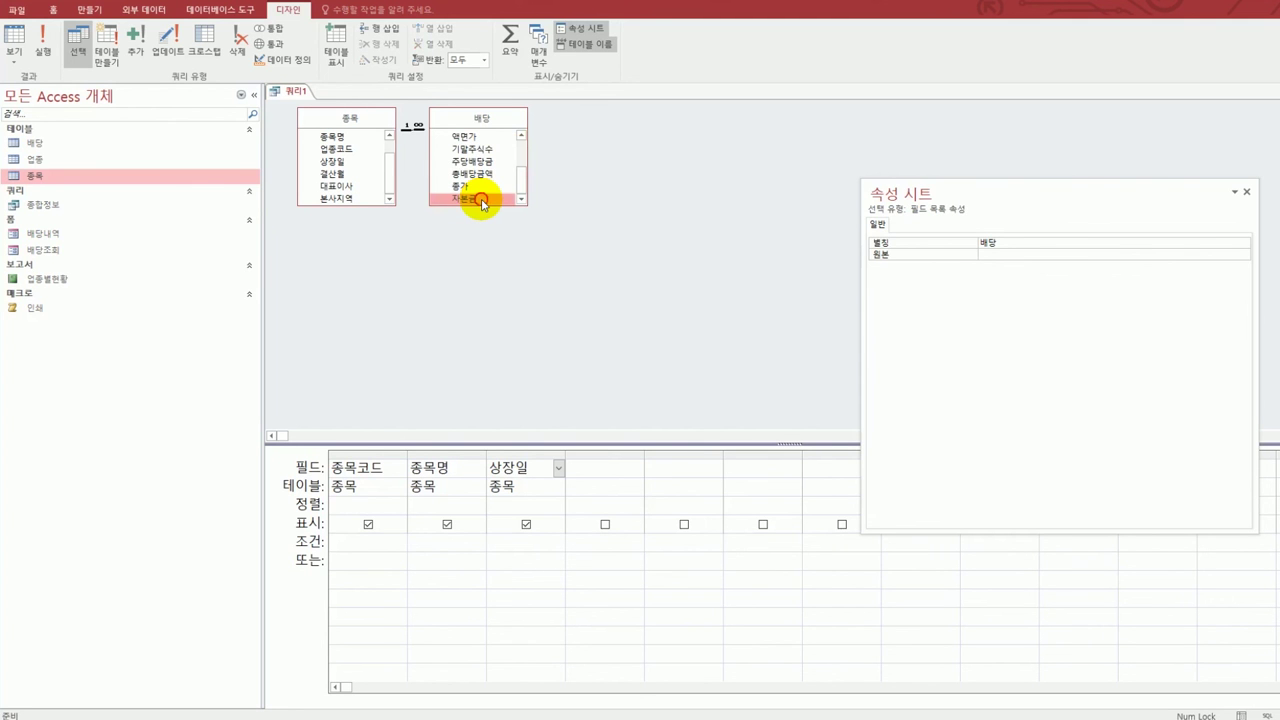
double_click(482, 200)
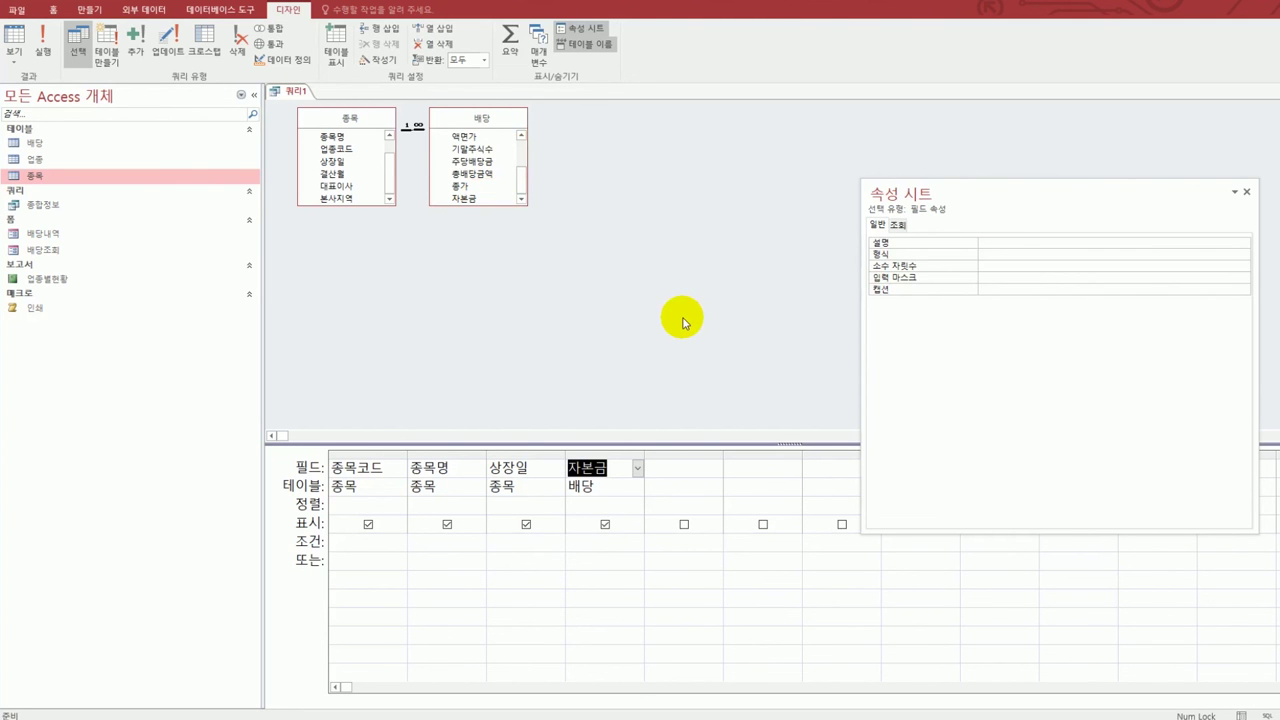
- Sort the 자본금 field in descending order (내림차순), and check the query's datasheet before returning to Design View
left_click(613, 502)
left_click(637, 504)
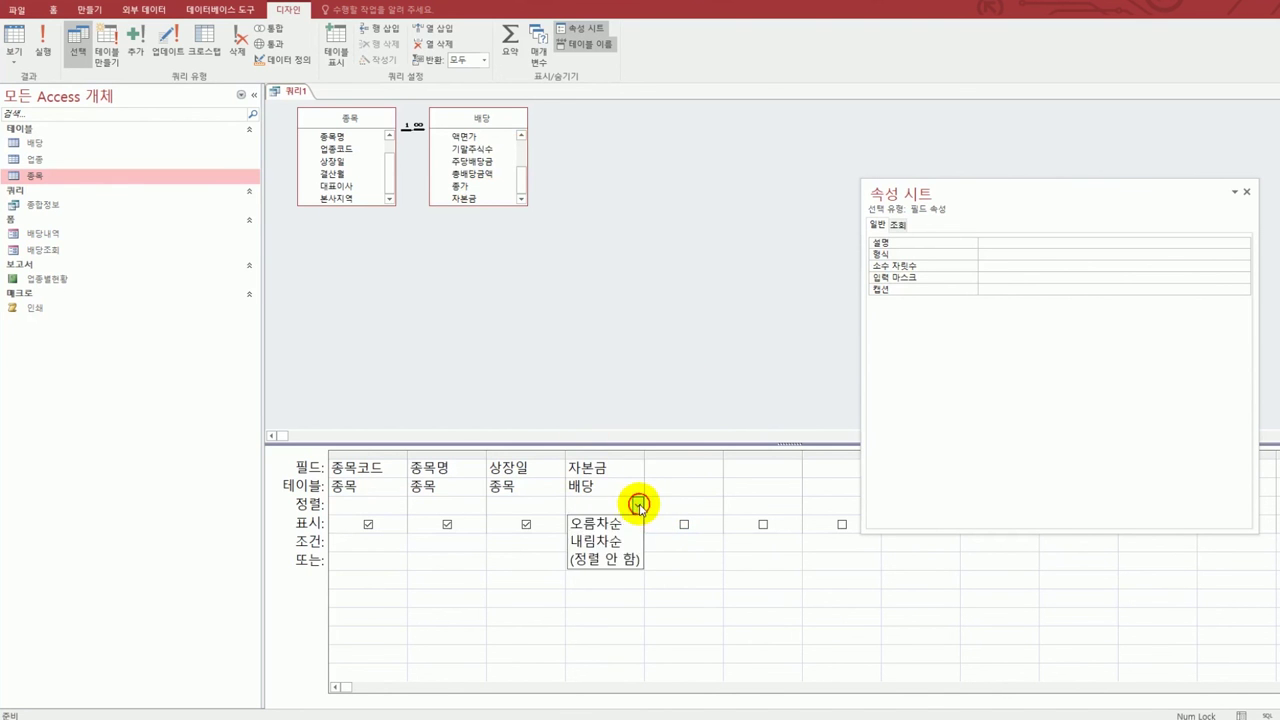
left_click(628, 540)
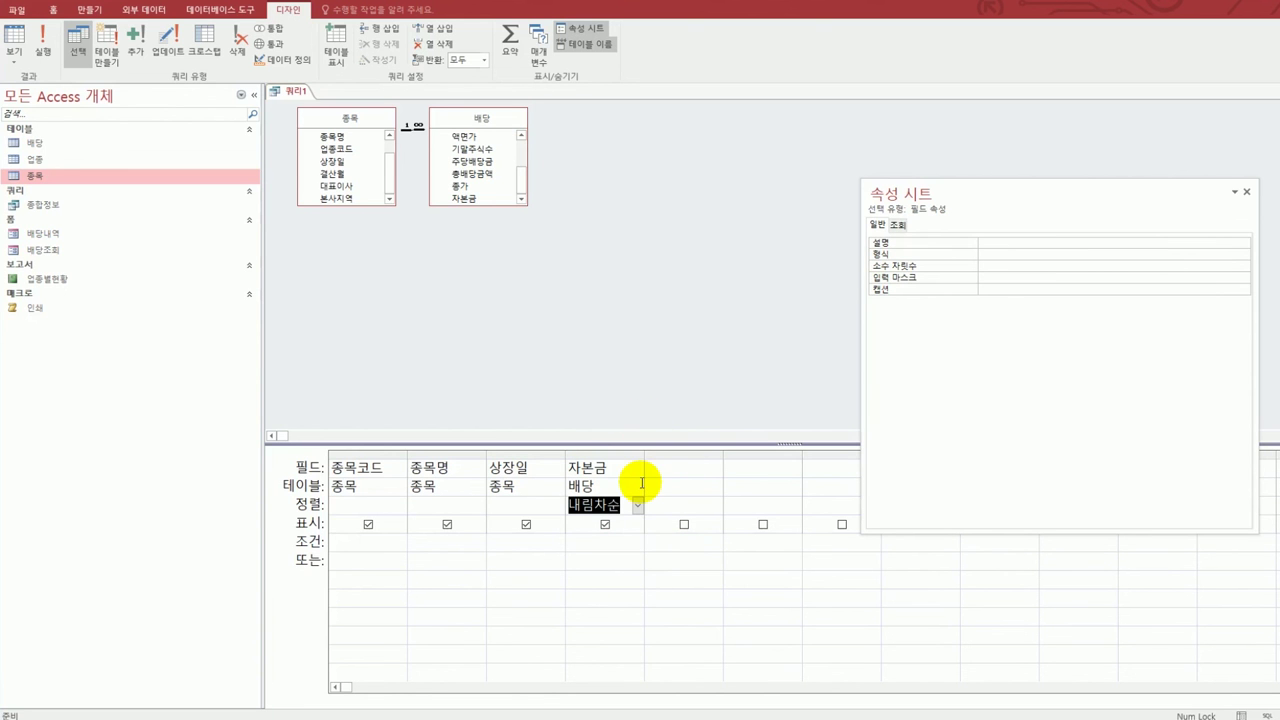
left_click(14, 42)
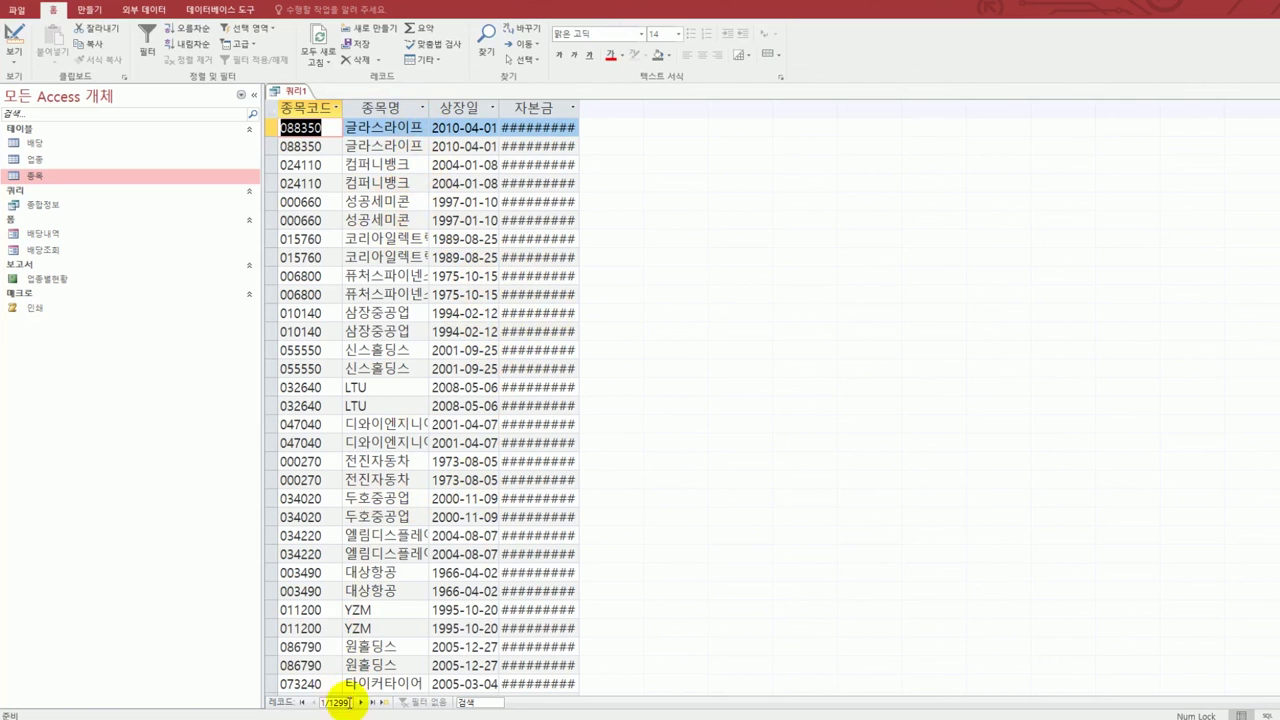
left_click(14, 32)
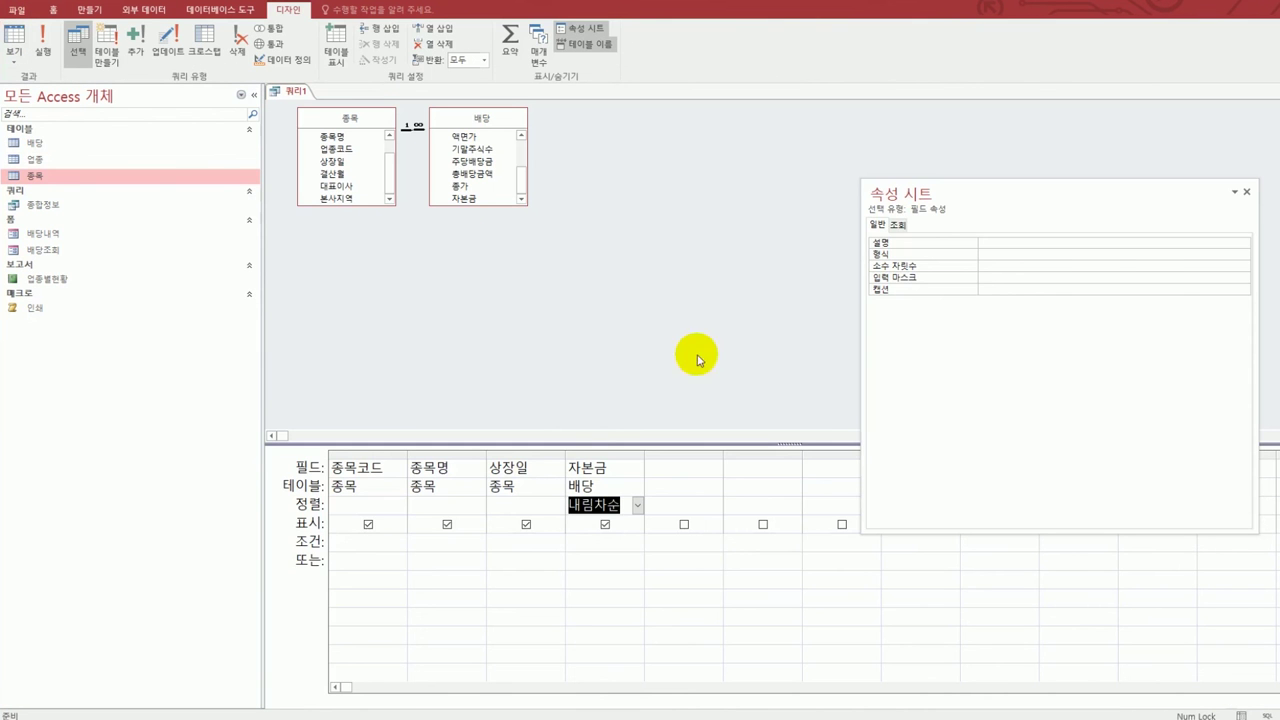
- Open the property sheet for the query itself and set 고유 값 to 예
left_click(666, 286)
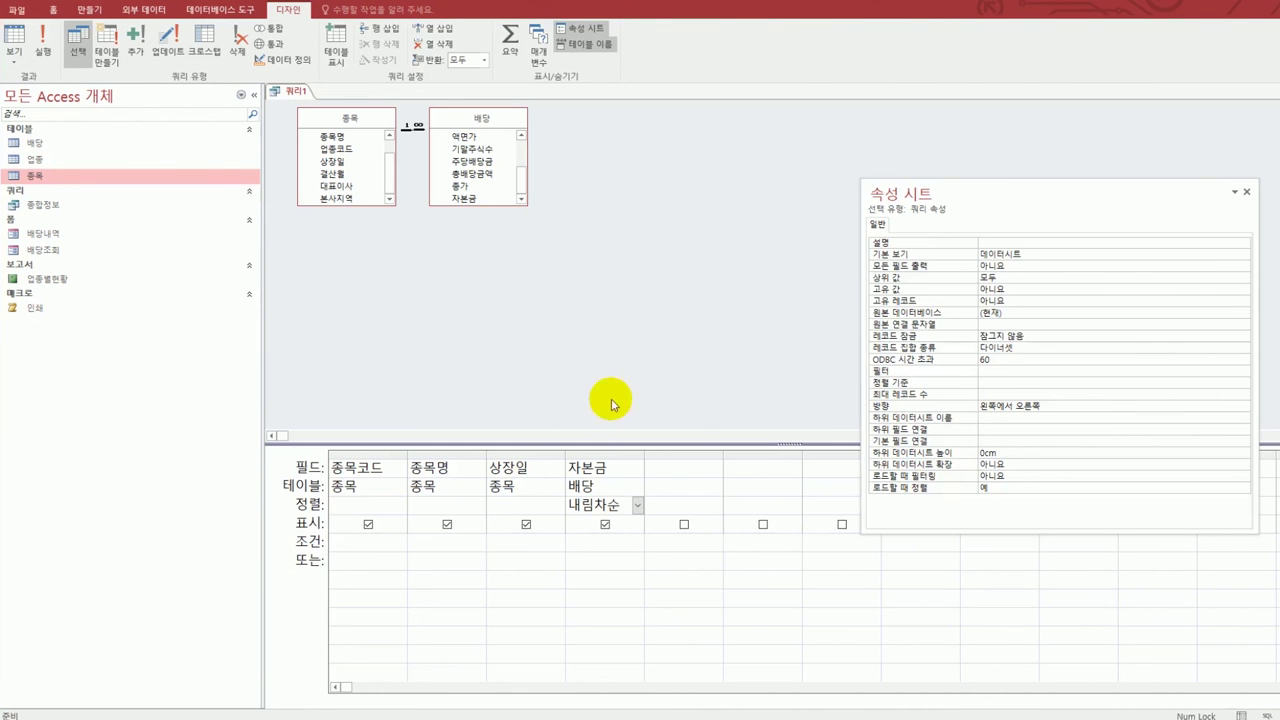
right_click(579, 175)
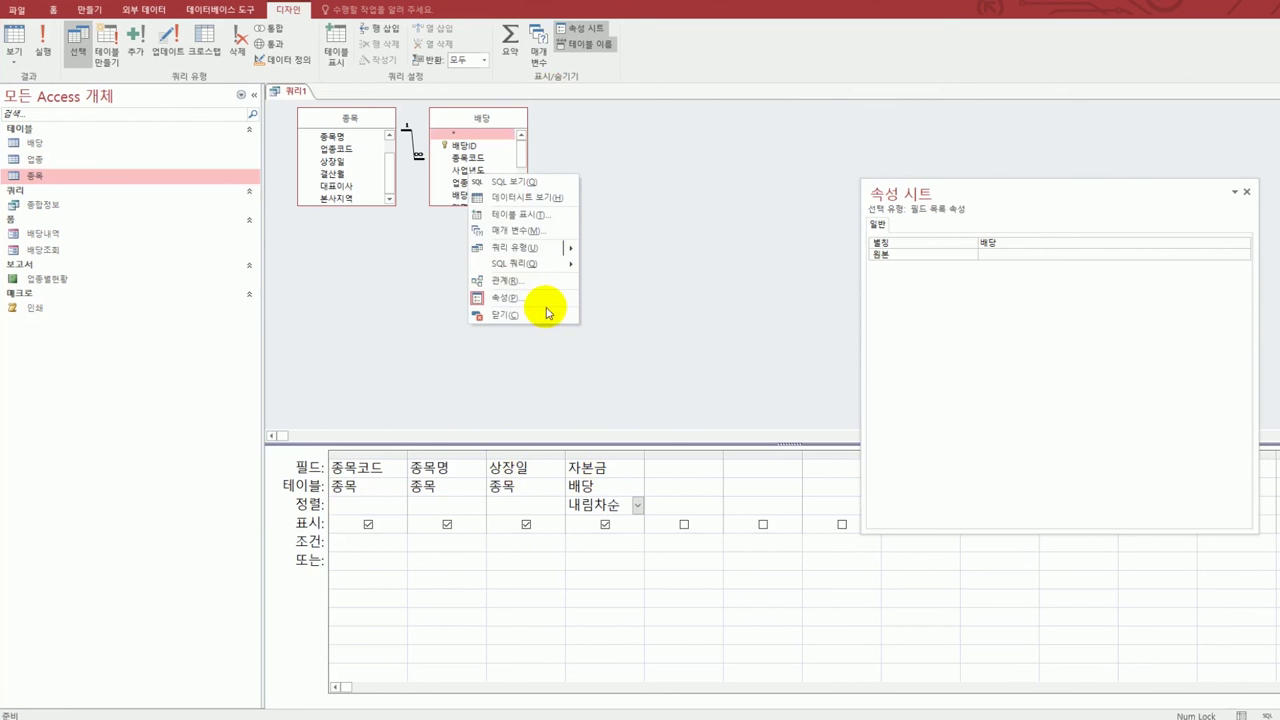
left_click(546, 298)
right_click(586, 246)
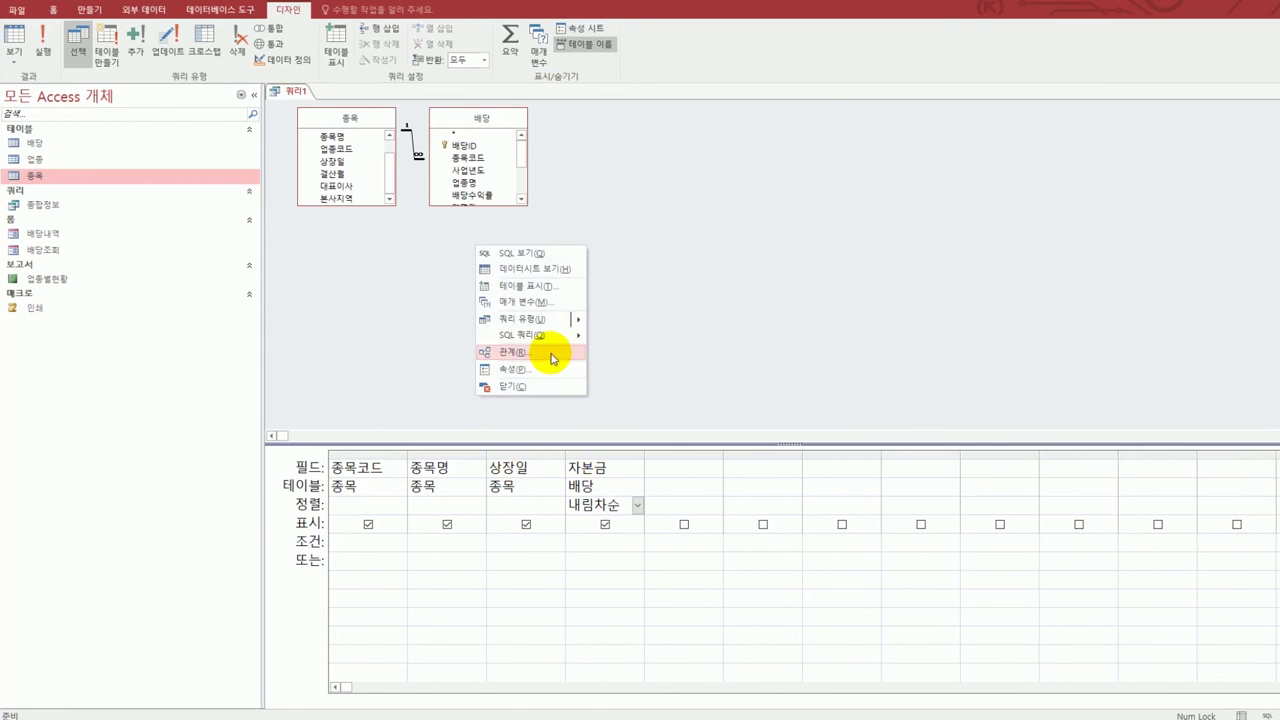
left_click(556, 368)
left_click_drag(988, 191, 894, 139)
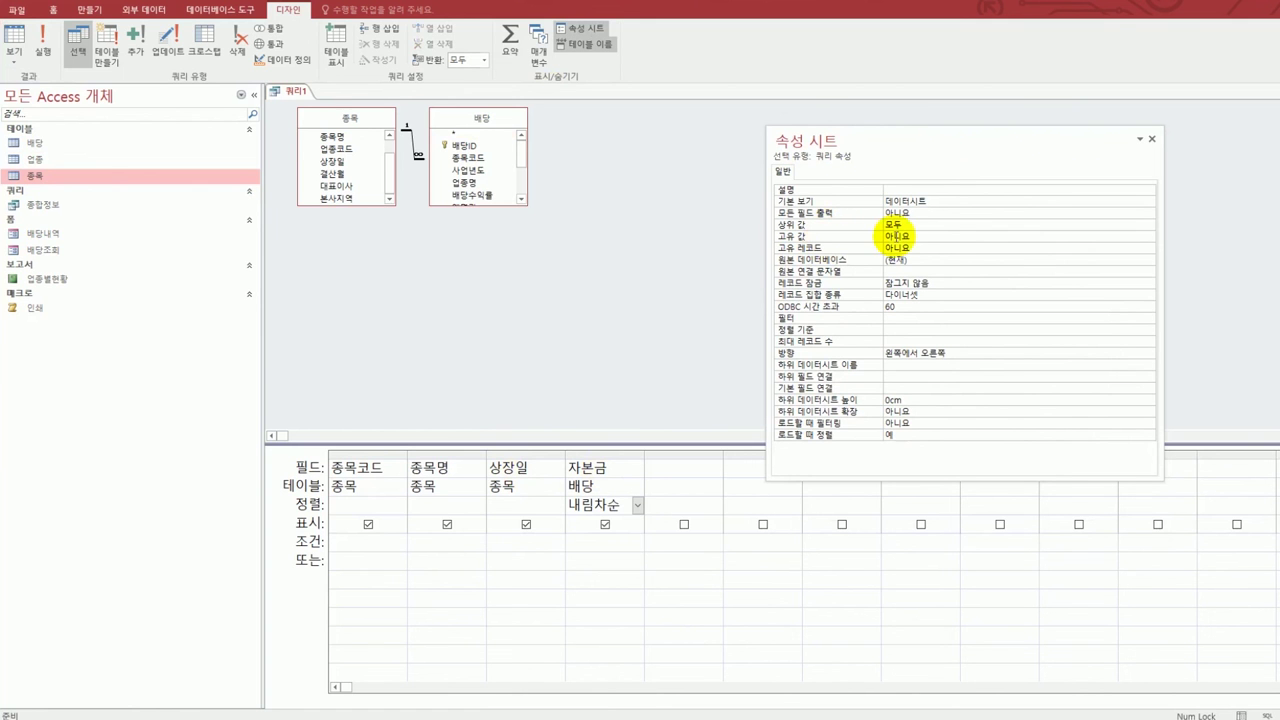
left_click(911, 235)
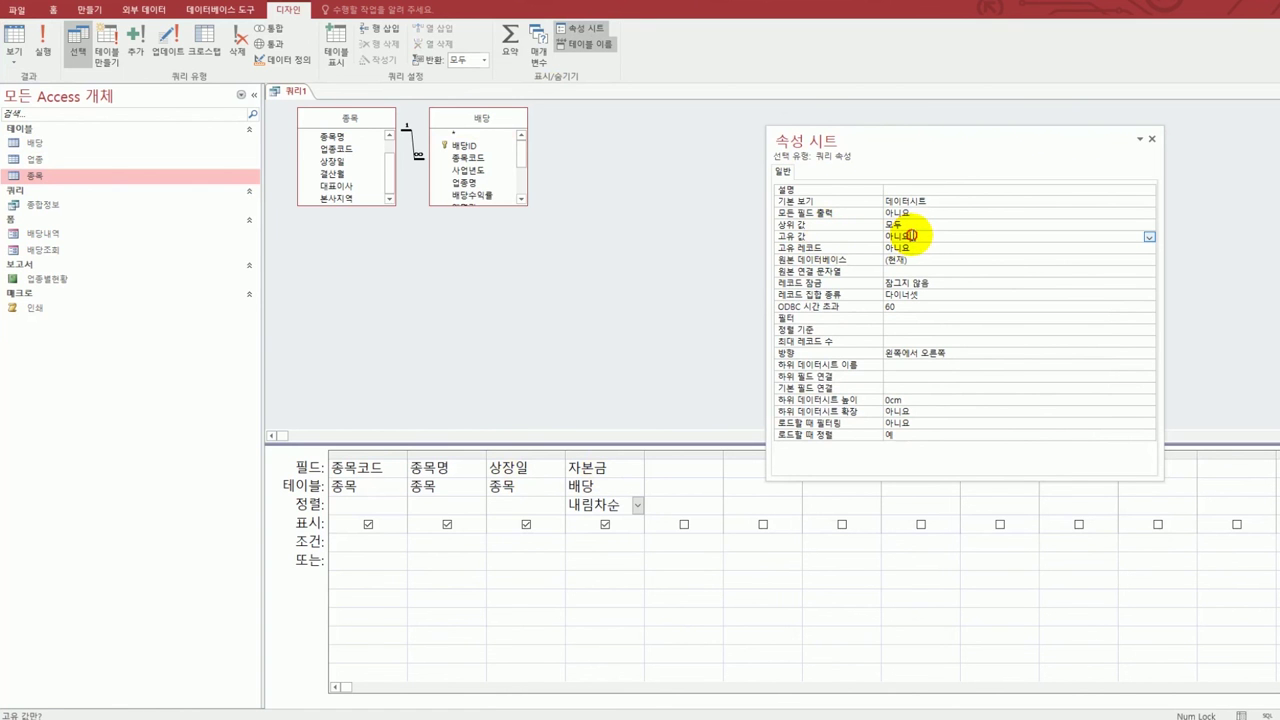
double_click(911, 235)
left_click(528, 286)
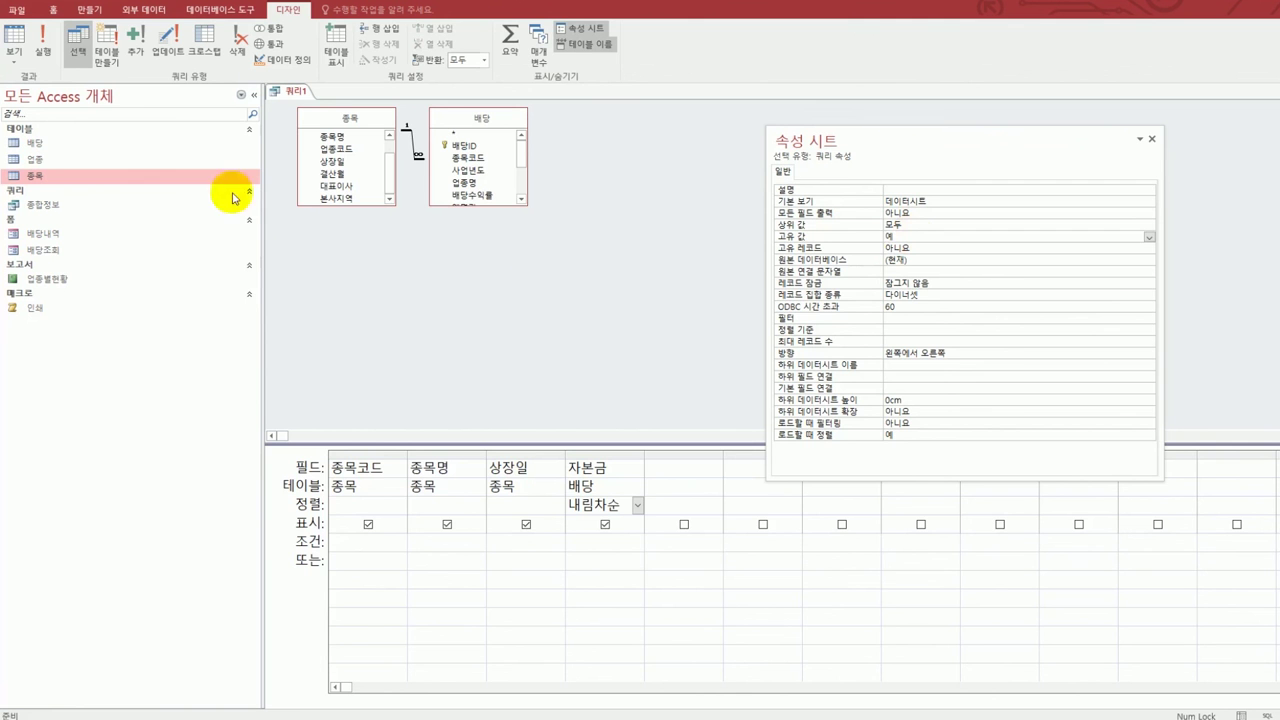
- Preview the query's datasheet, fit the 자본금 column width to its contents, and return to Design View
left_click(36, 52)
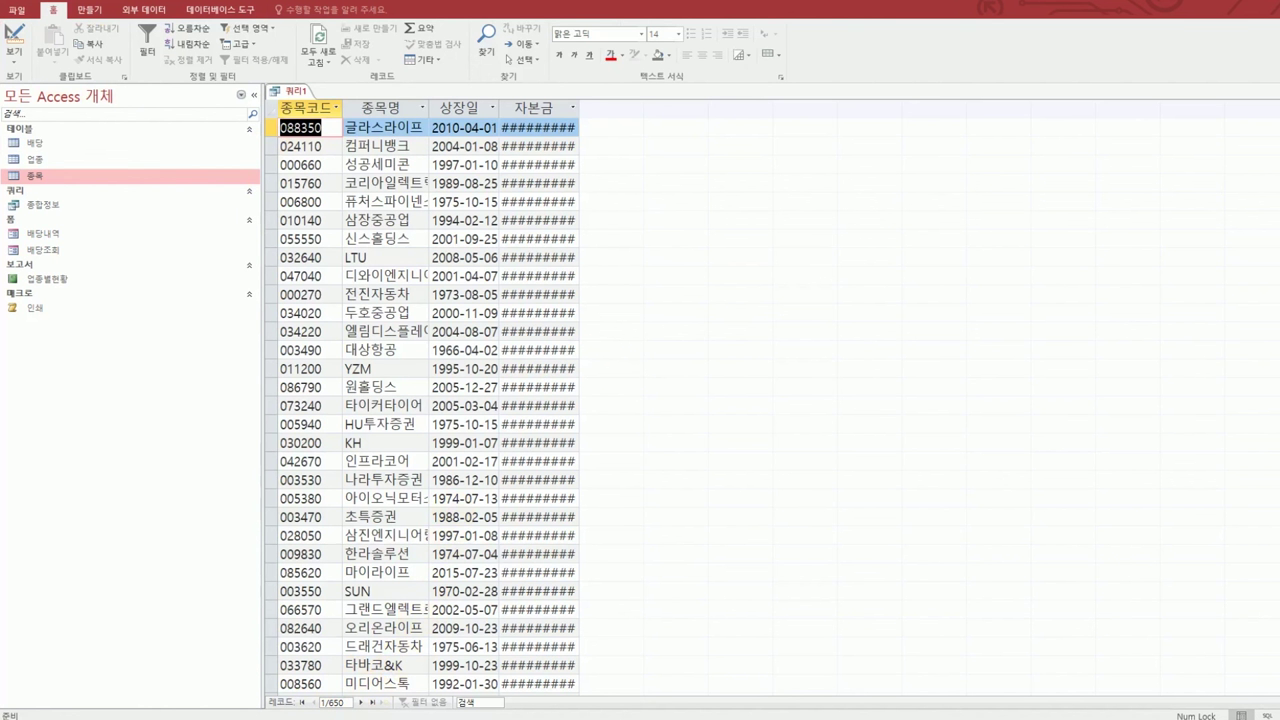
left_click(14, 36)
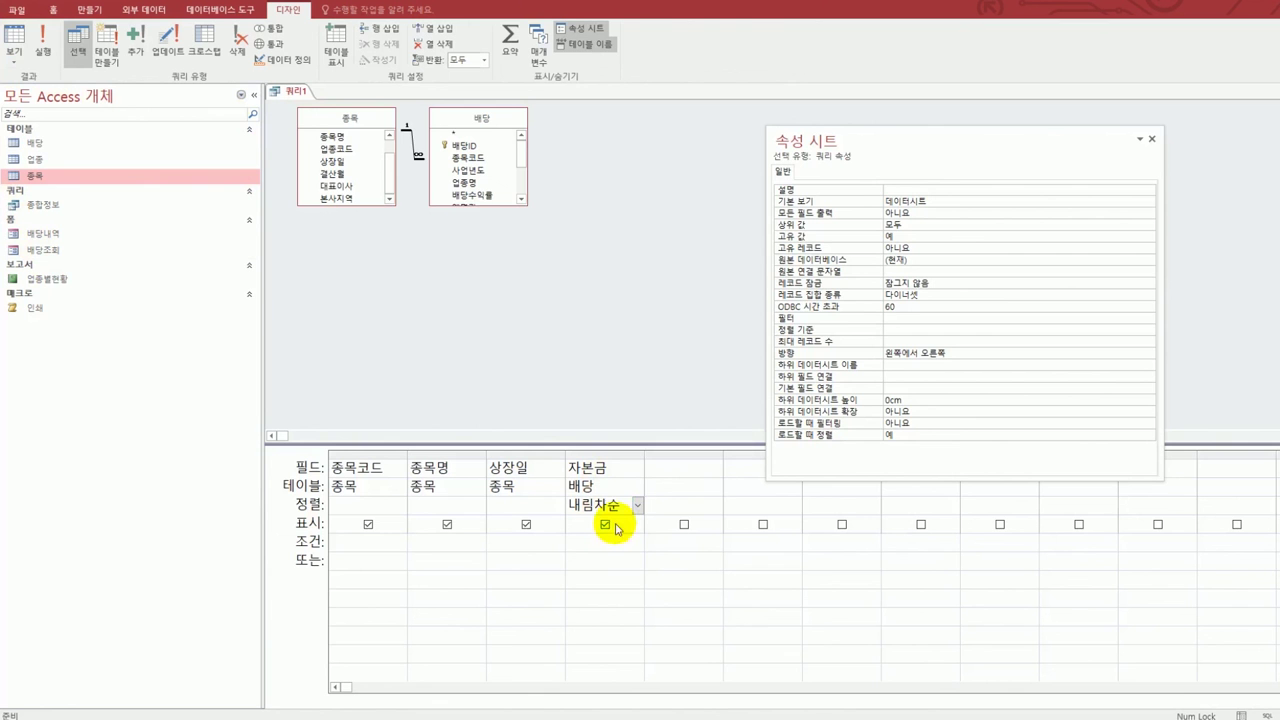
left_click(17, 45)
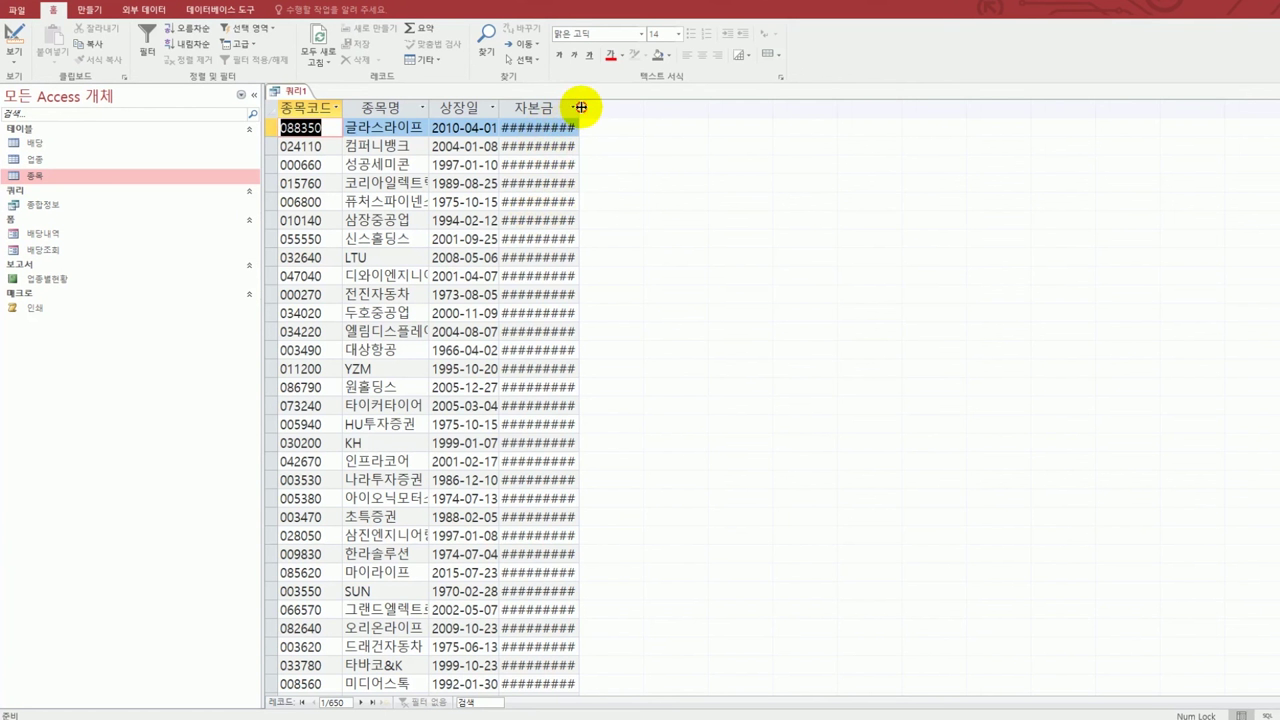
double_click(578, 107)
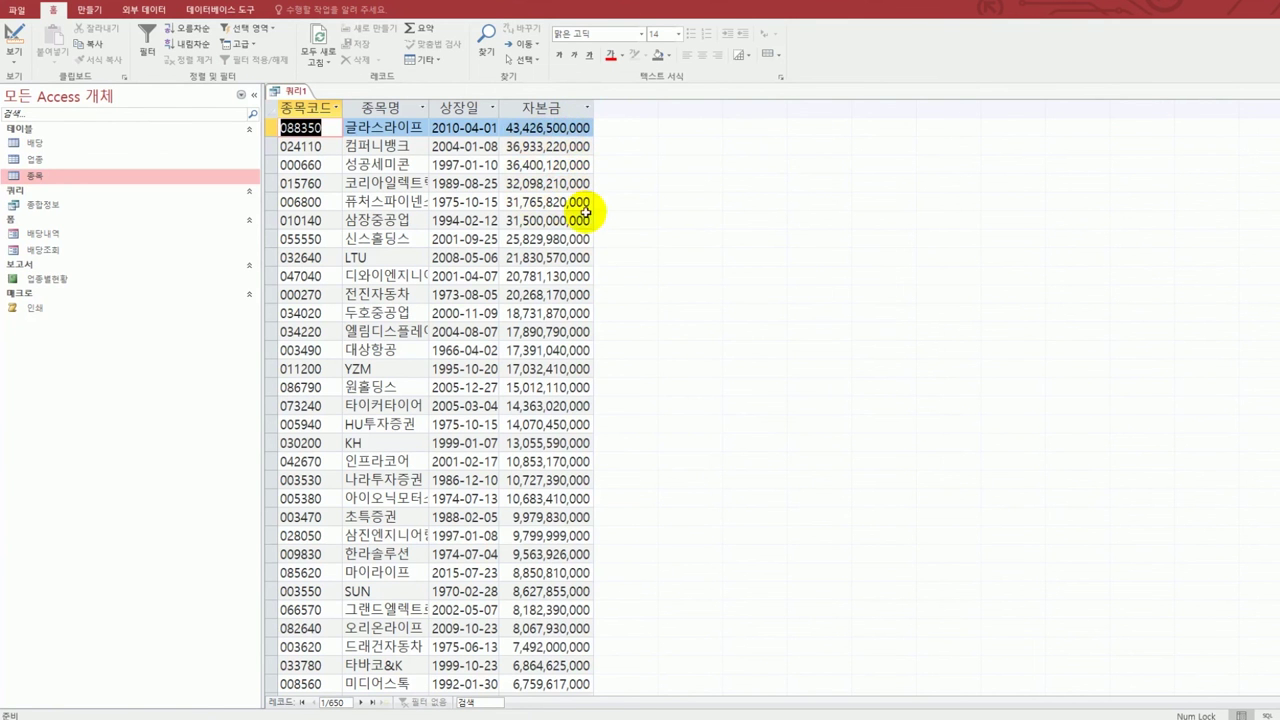
left_click(14, 38)
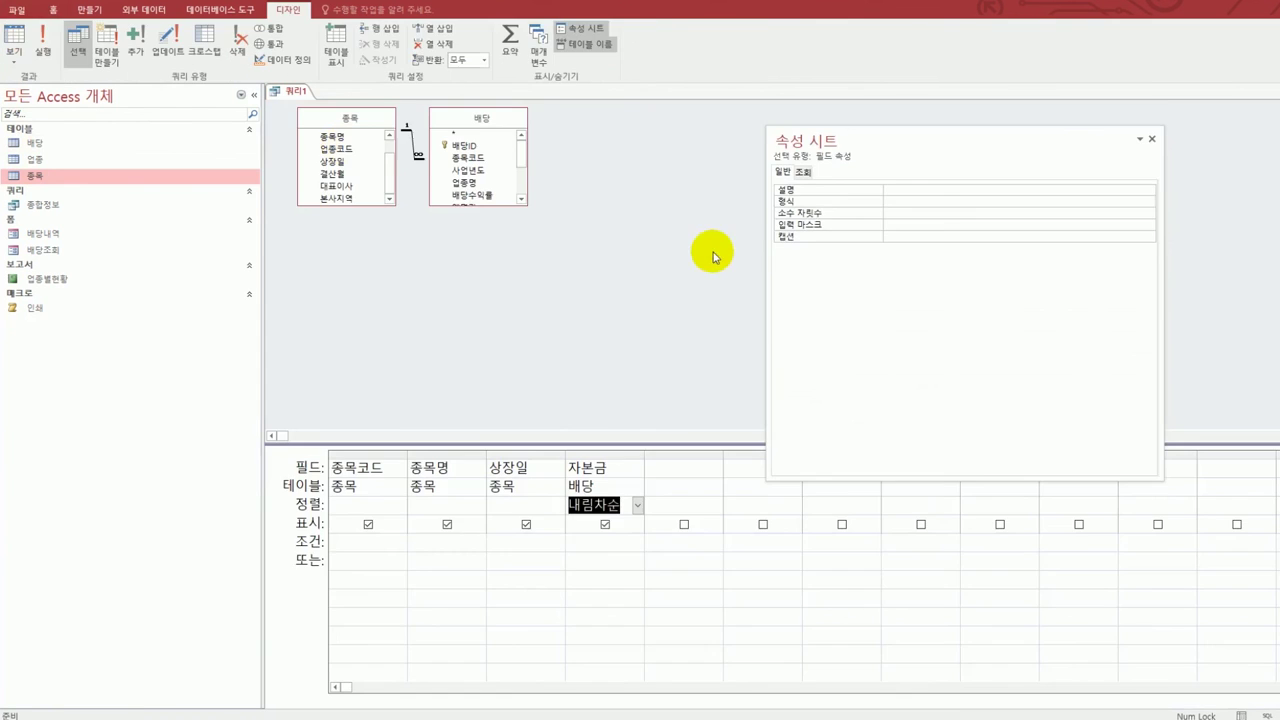
- Set the query's 상위 값 to 5, and fit the 상장일 column width to its contents in the datasheet
left_click(697, 246)
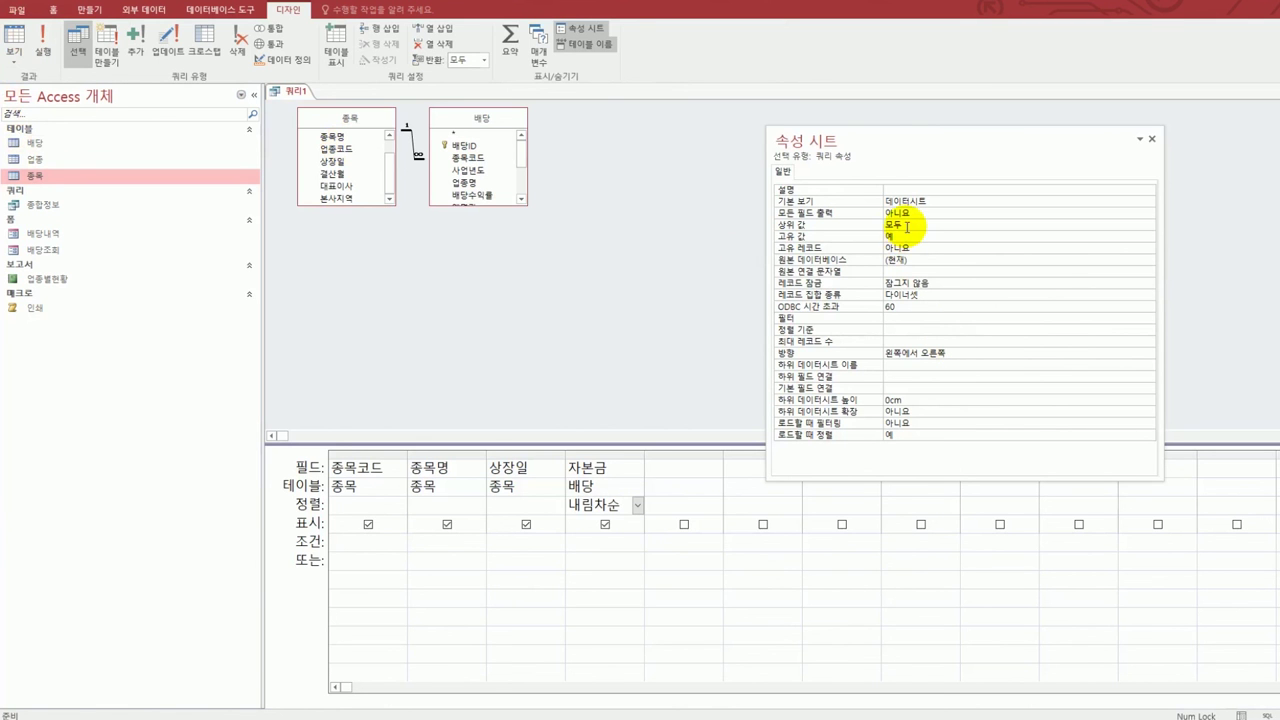
left_click_drag(907, 227, 872, 229)
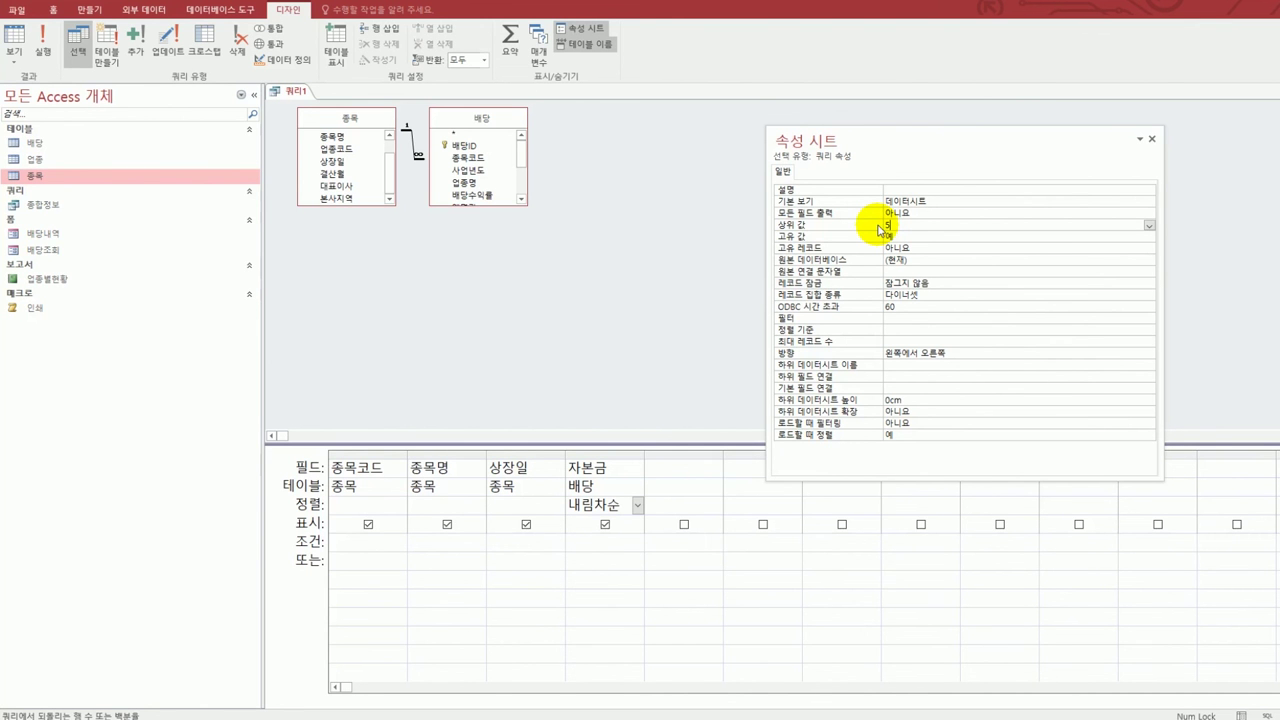
type("5")
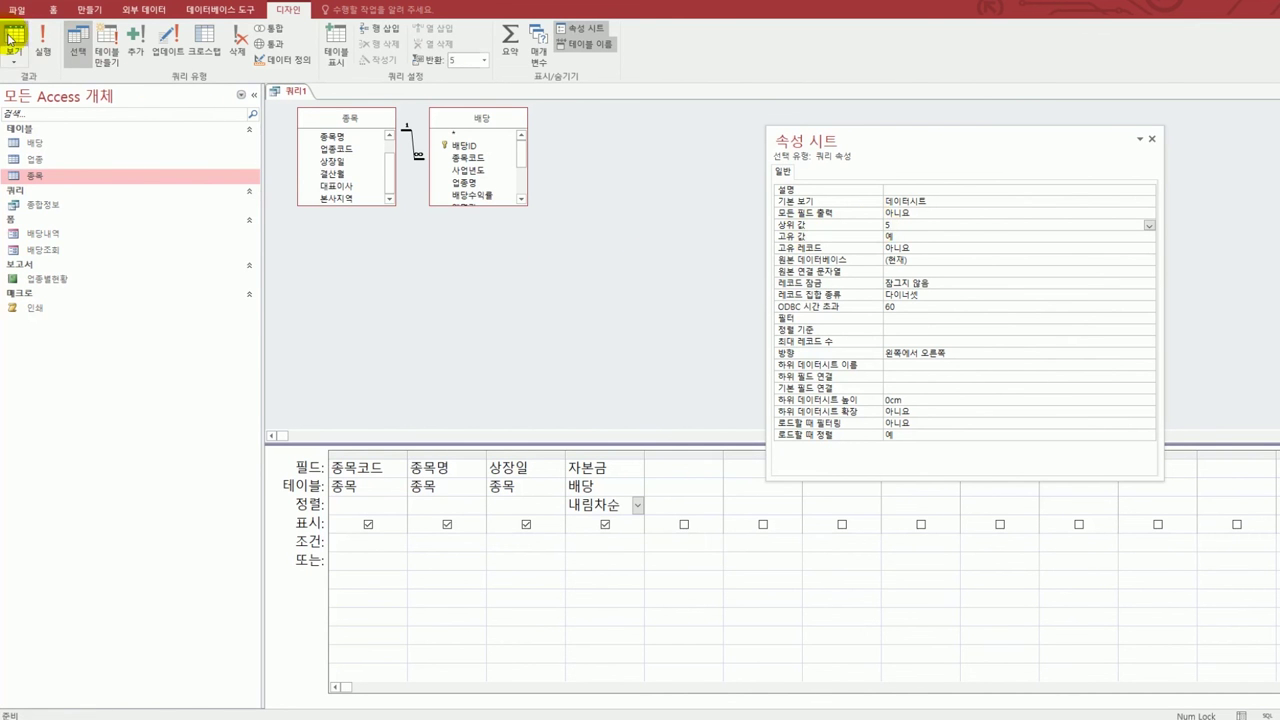
left_click(13, 40)
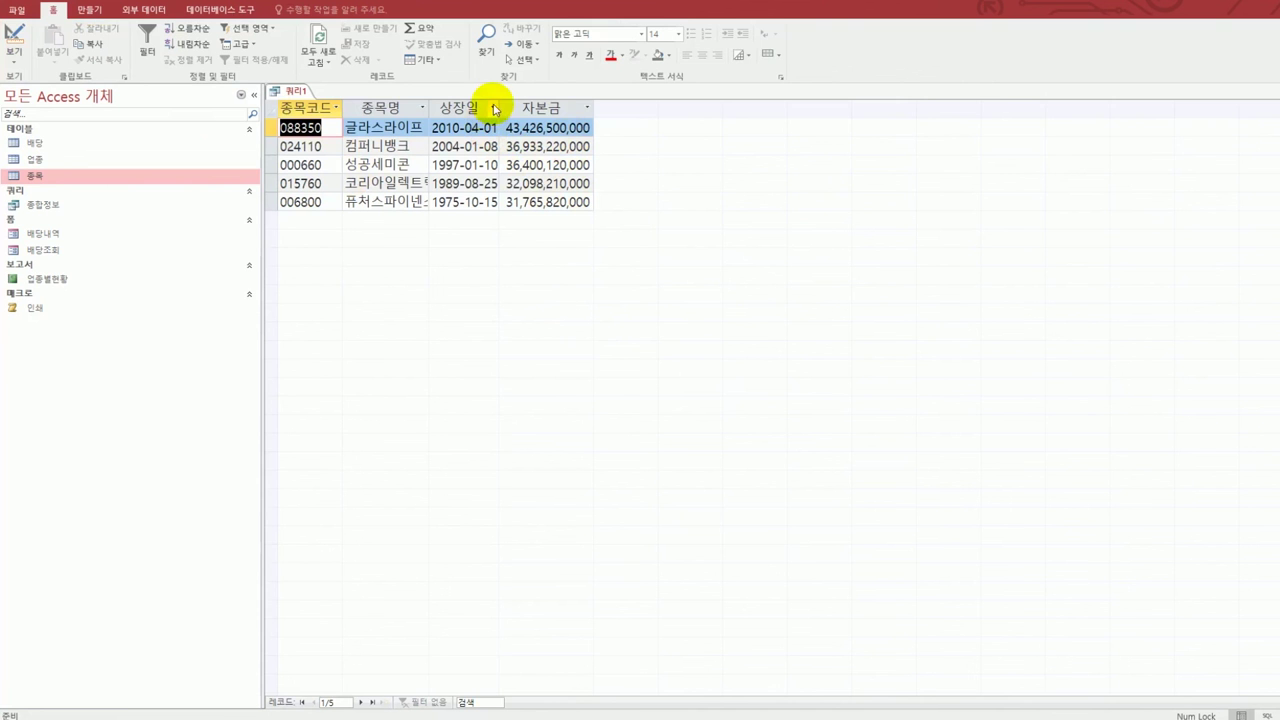
double_click(499, 105)
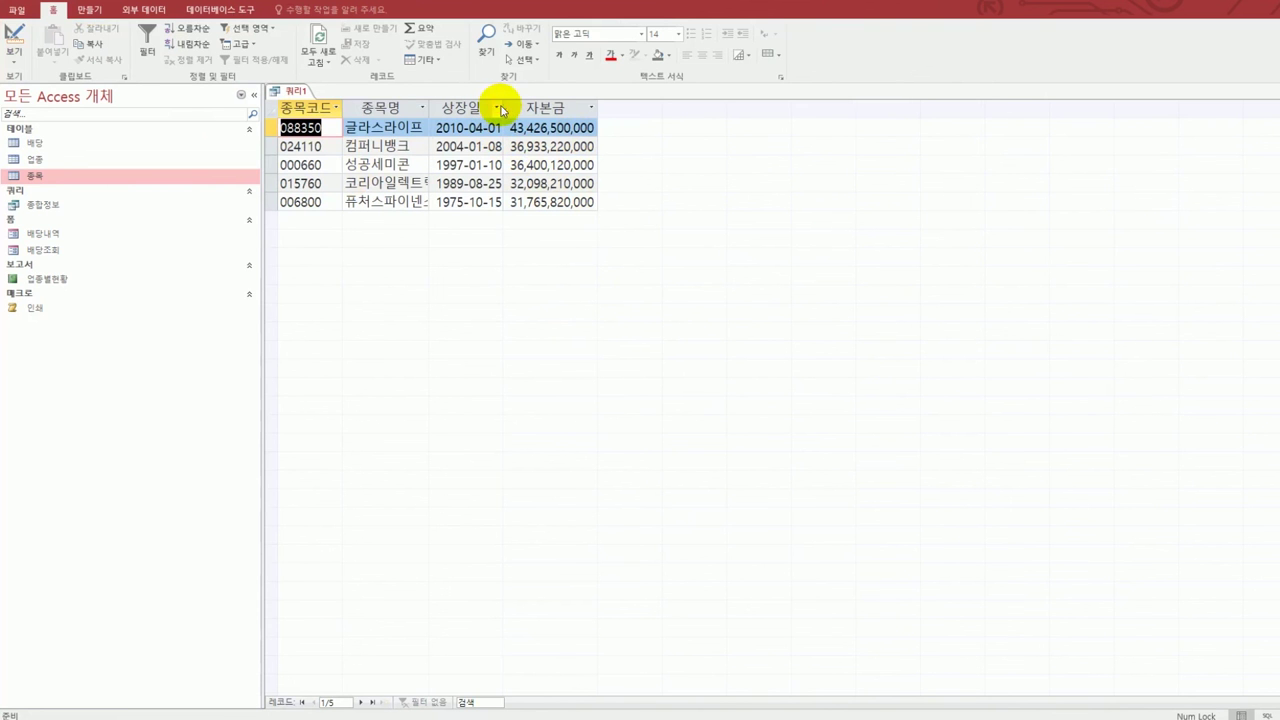
- Fit the 종목명 column width to its contents, then save the query as 자본금상위5종목 and close it
double_click(429, 107)
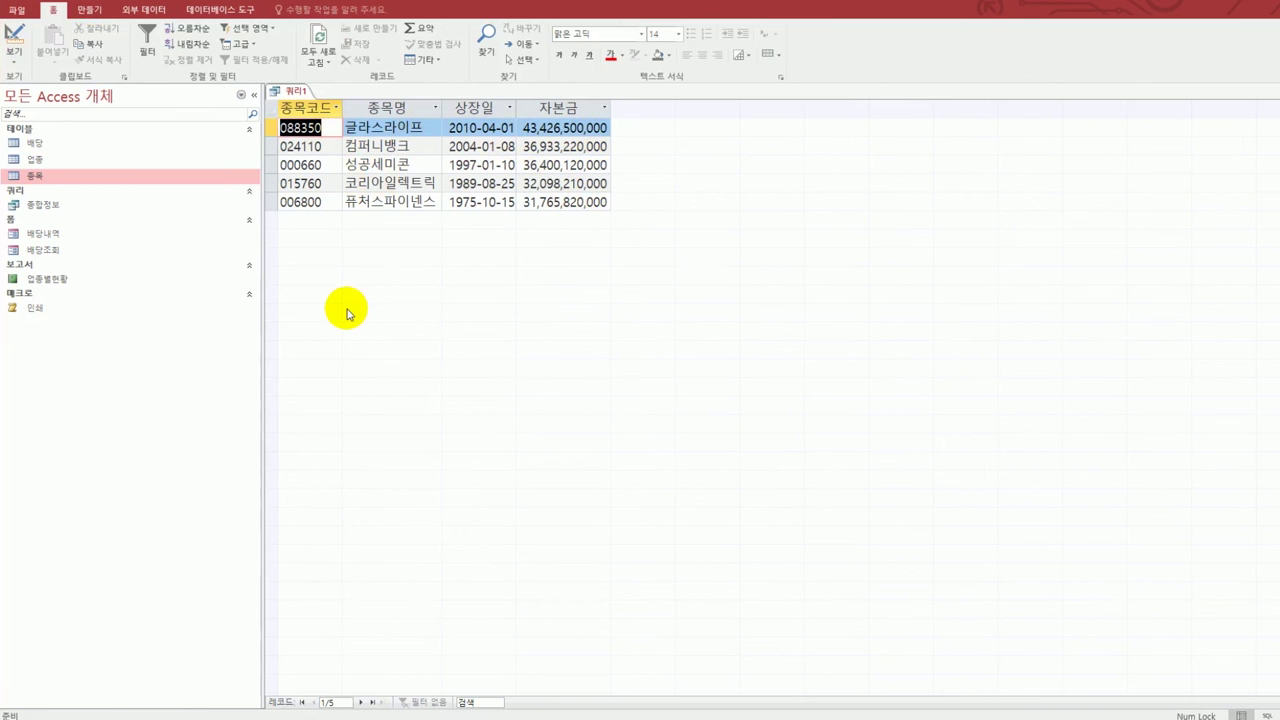
left_click(18, 3)
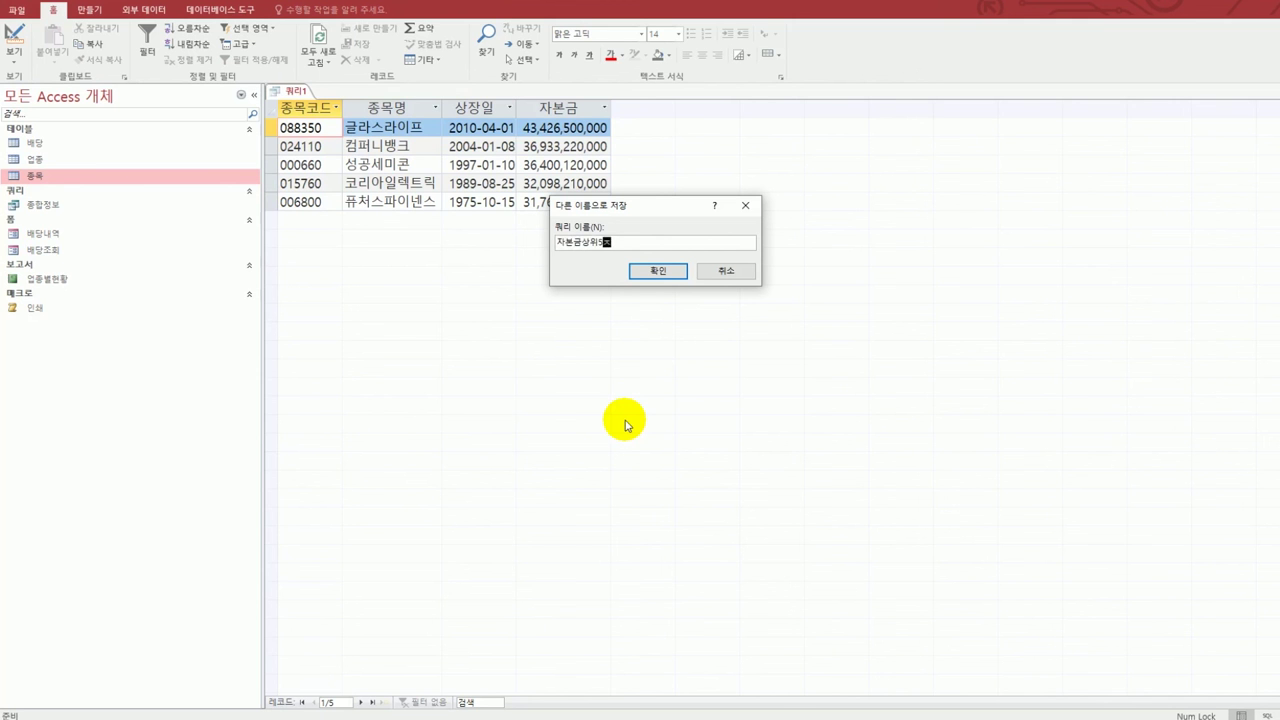
left_click(657, 270)
left_click(1271, 90)
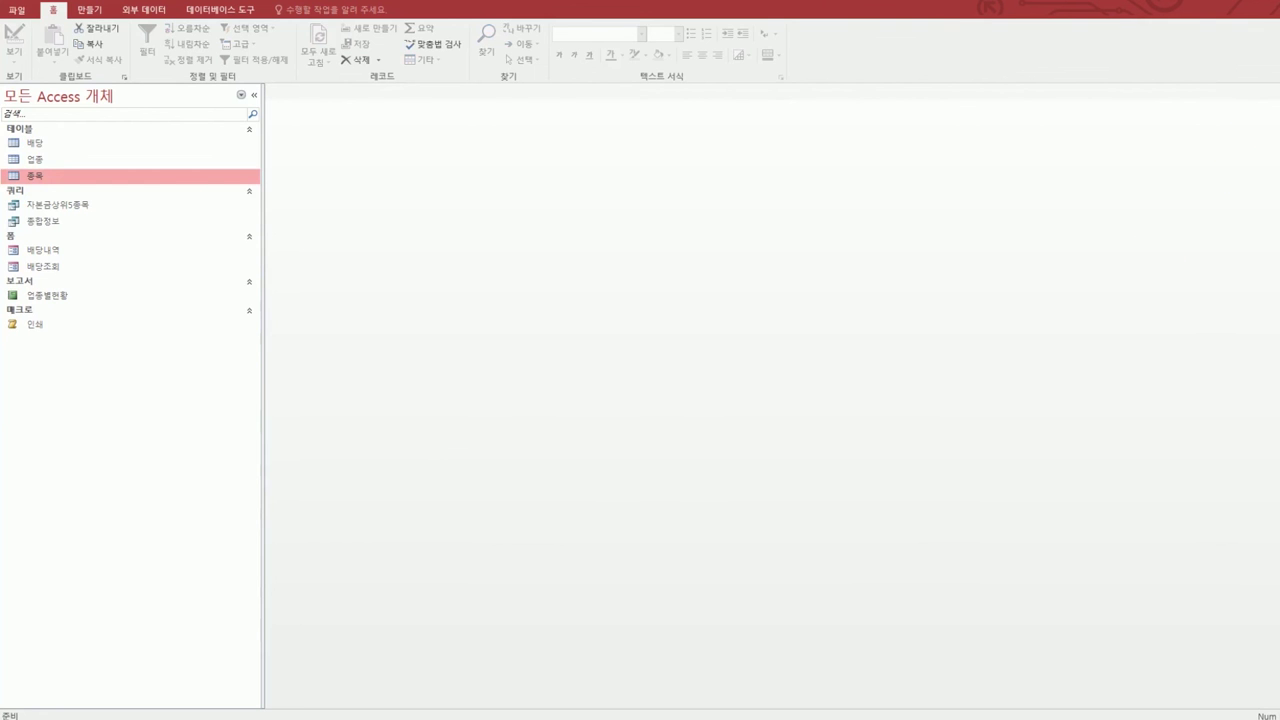
- Switch to the exam sheet and read the 지역별종목개수 crosstab task's requirements for source table, count field, region expression and functions
key("alt+Tab")
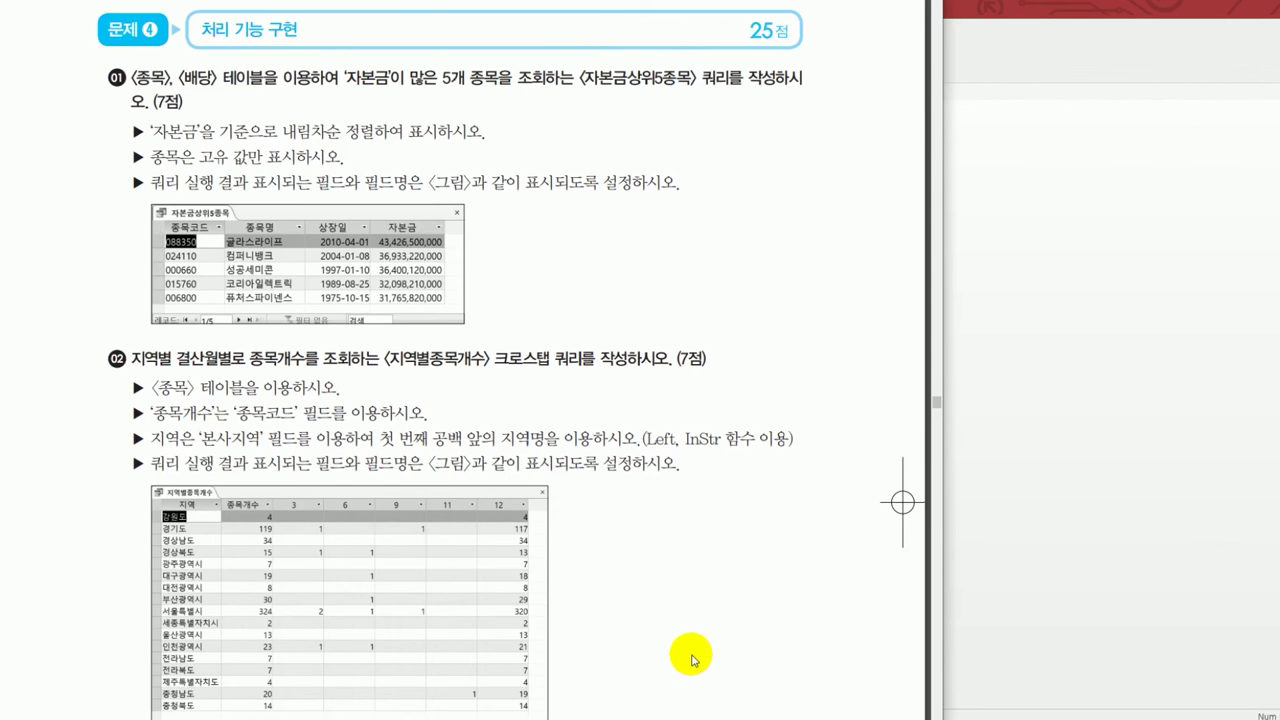
scroll(691, 658, "up", 2)
scroll(691, 658, "down", 1)
scroll(691, 658, "up", 1)
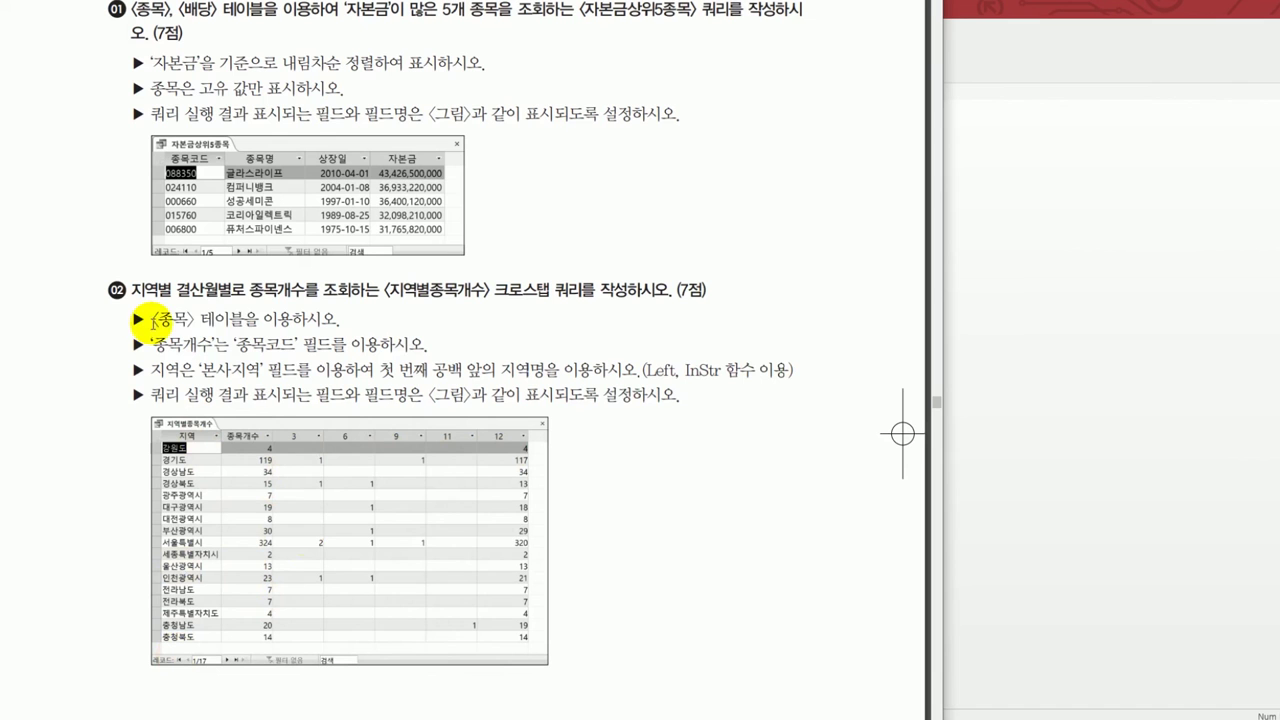
left_click_drag(148, 318, 243, 316)
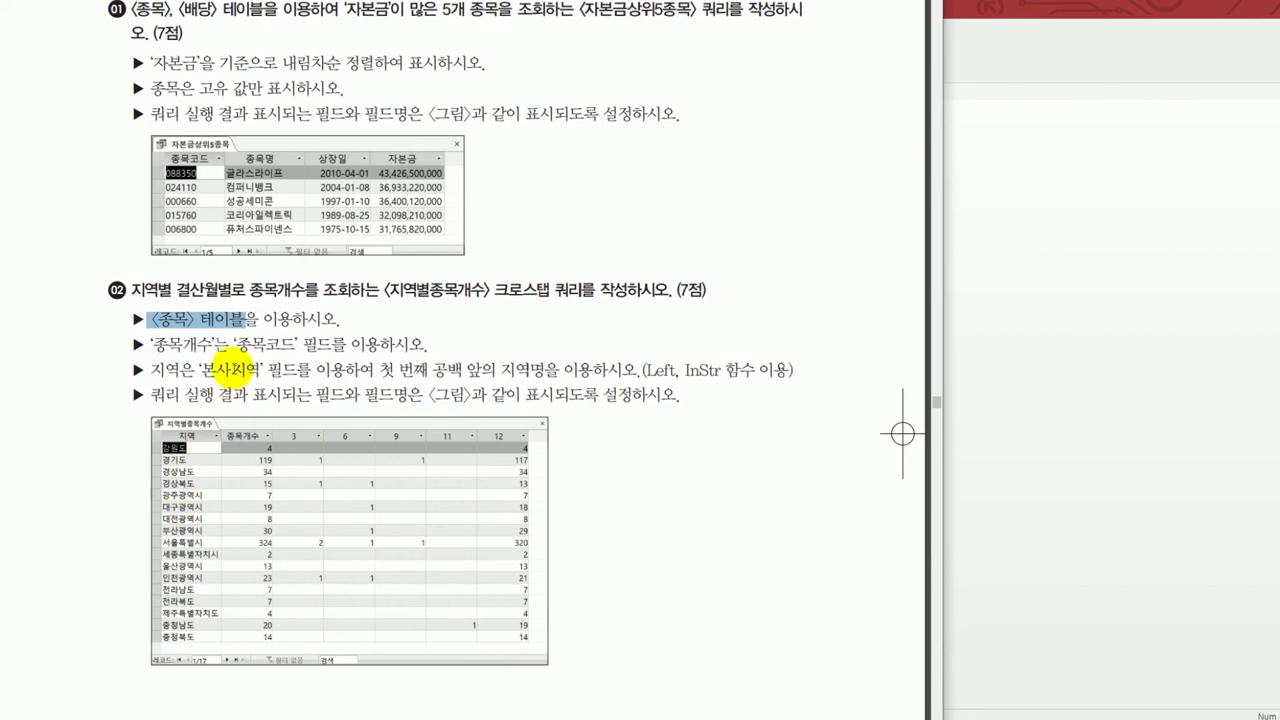
left_click_drag(227, 352, 350, 346)
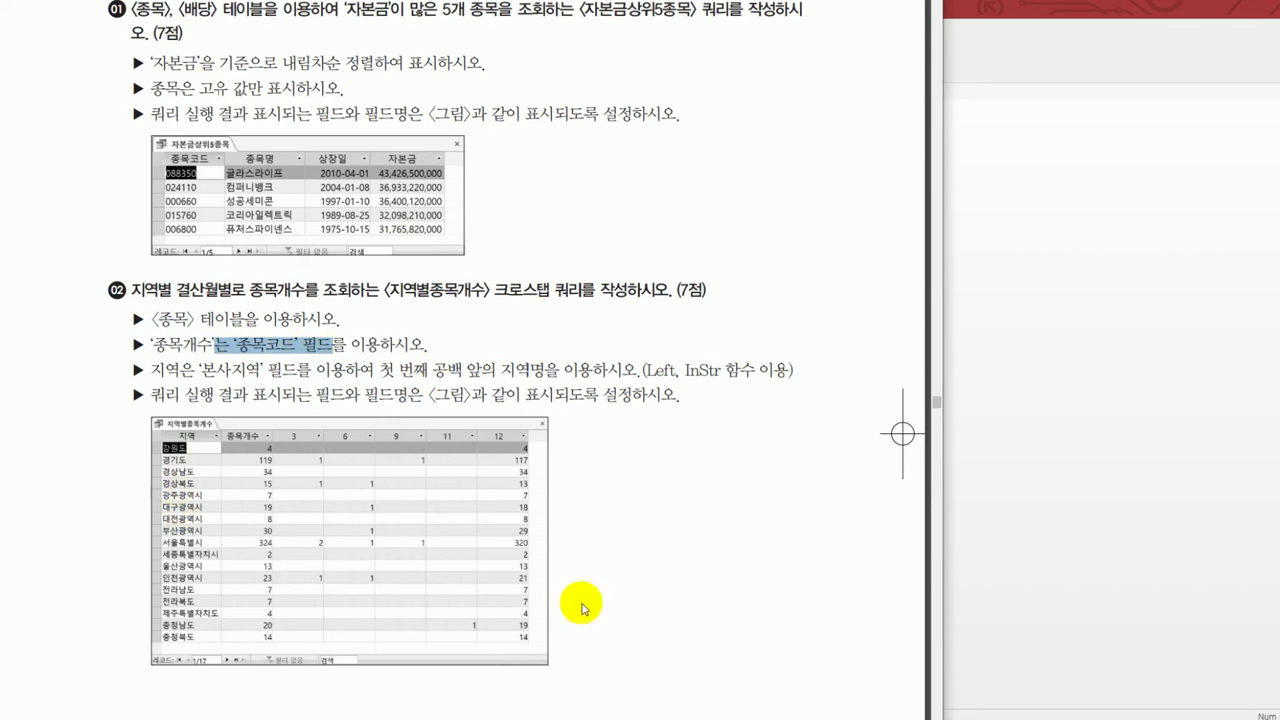
left_click(633, 611)
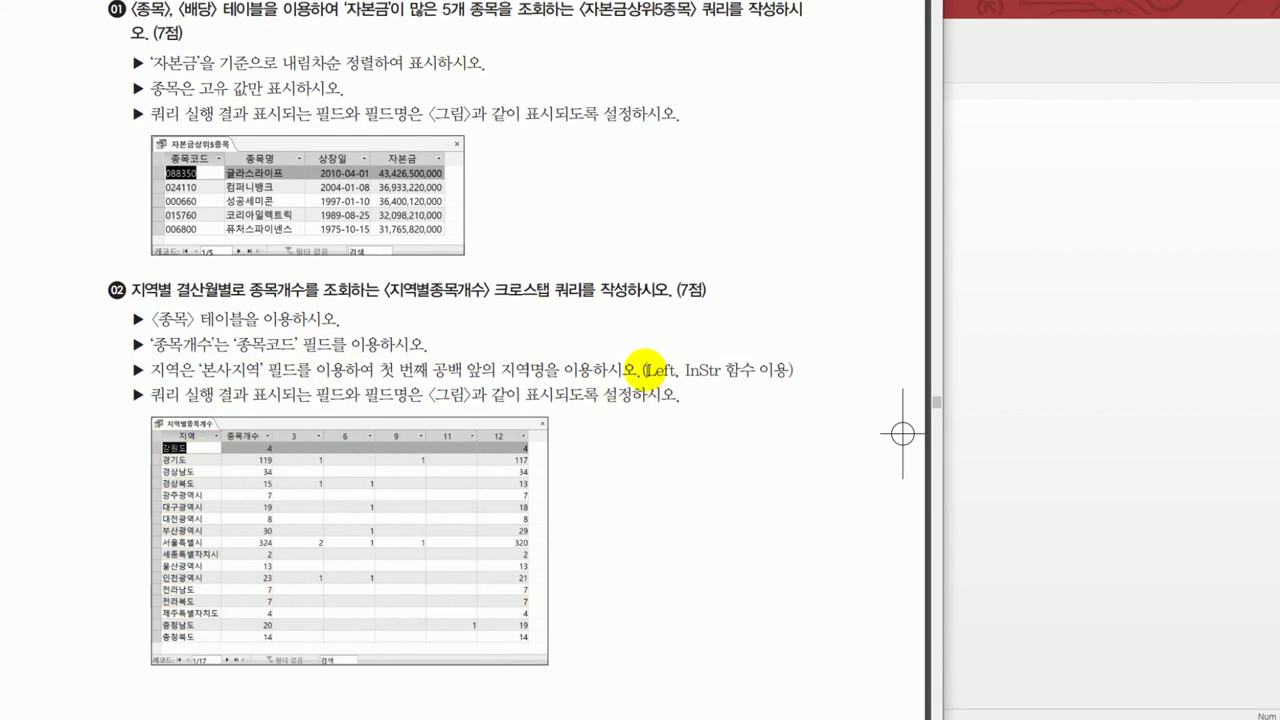
left_click_drag(645, 370, 722, 371)
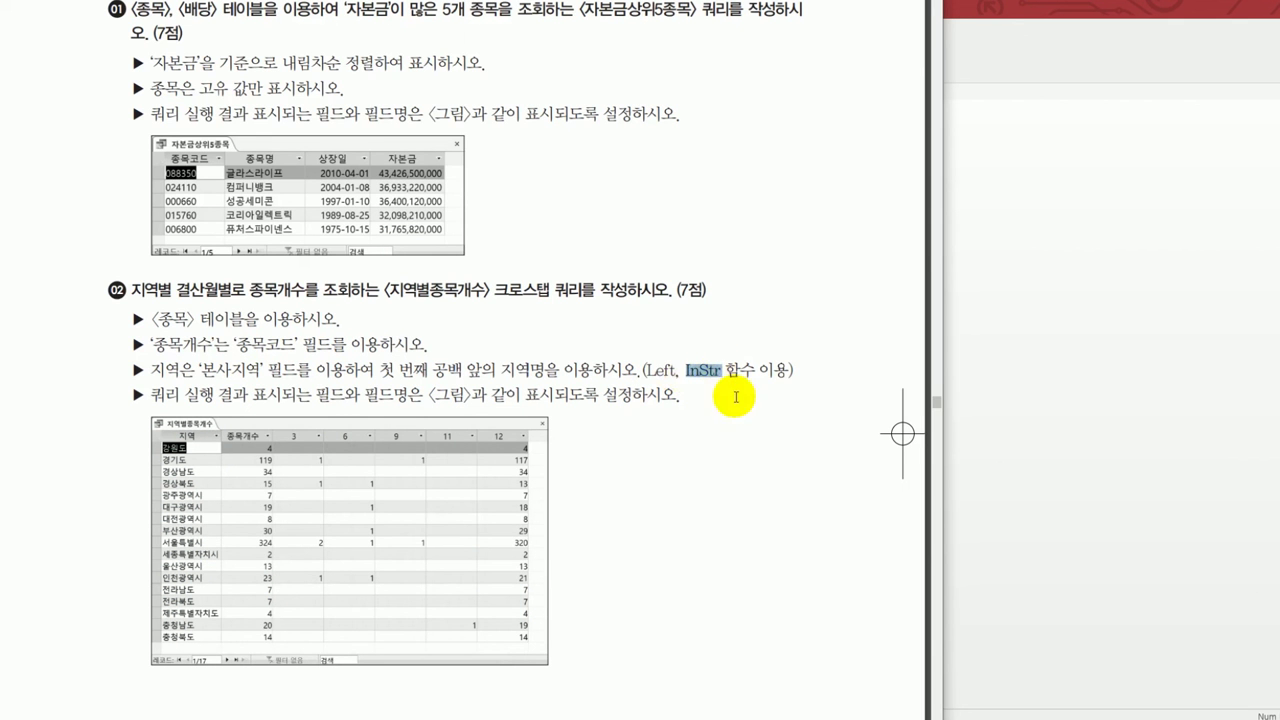
left_click(684, 510)
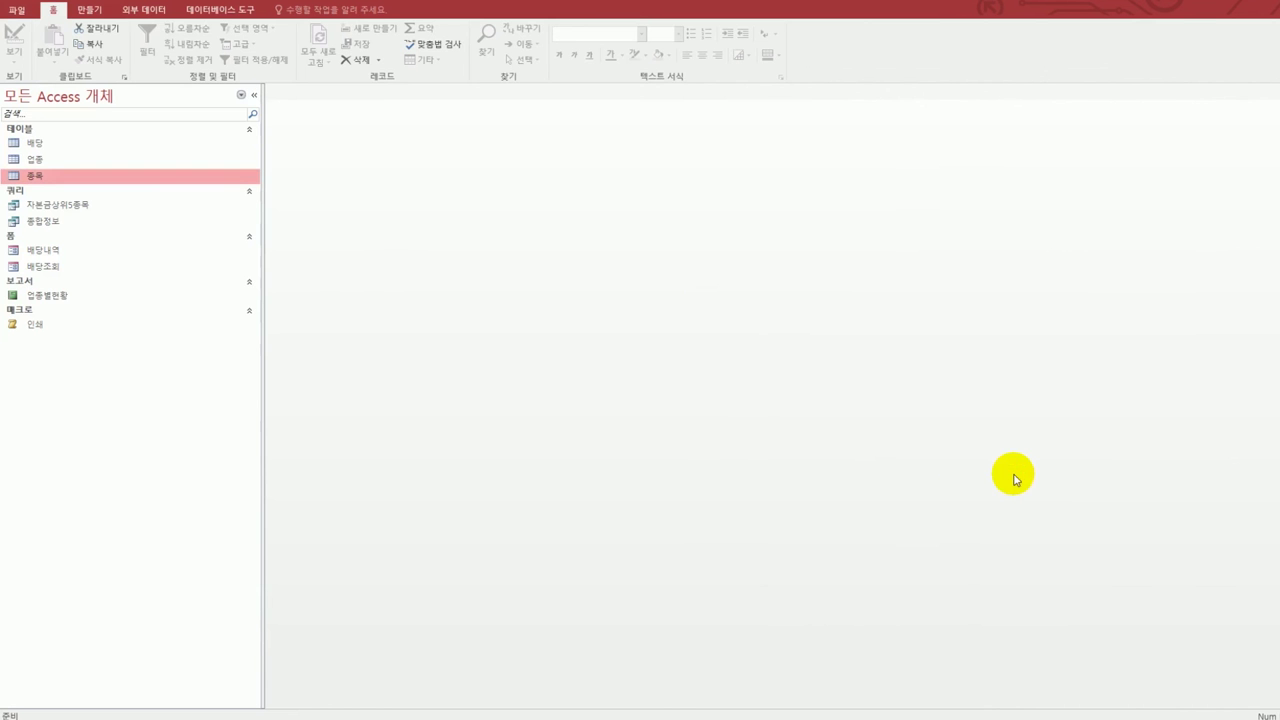
- Return to Access and start a crosstab query with the wizard (크로스탭 쿼리 마법사), based on the 종목 table
left_click(97, 14)
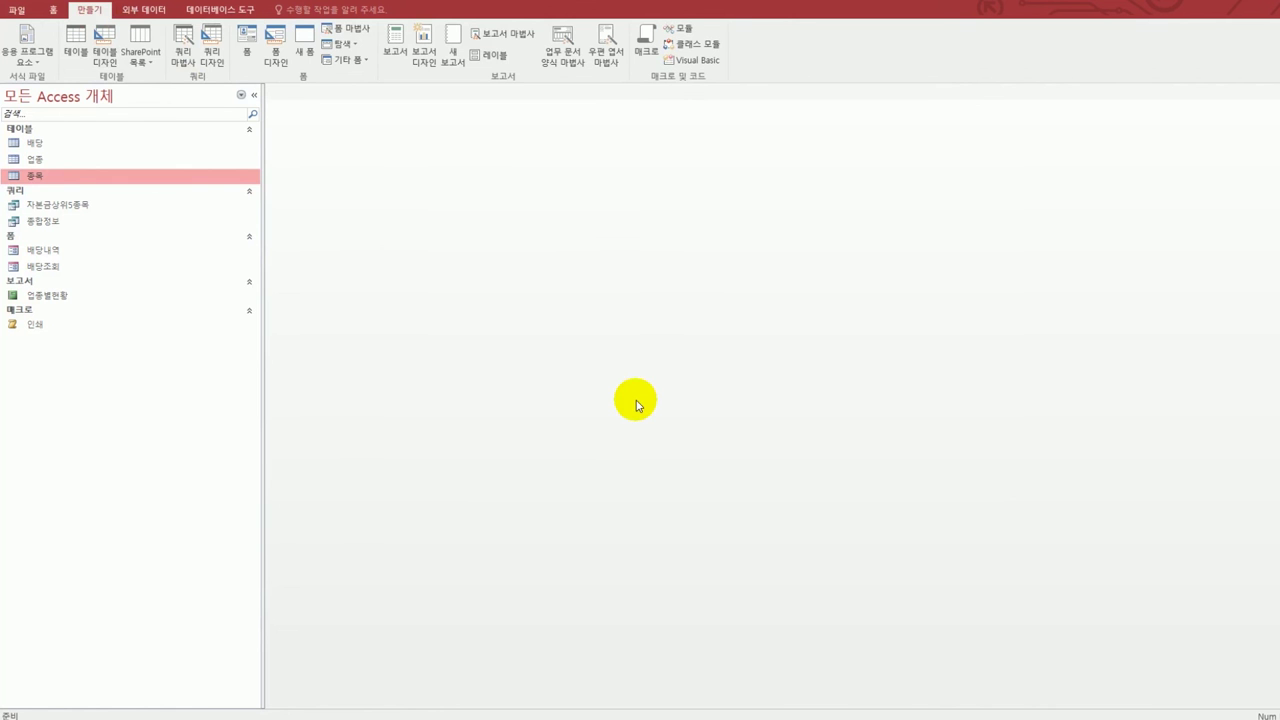
left_click(186, 62)
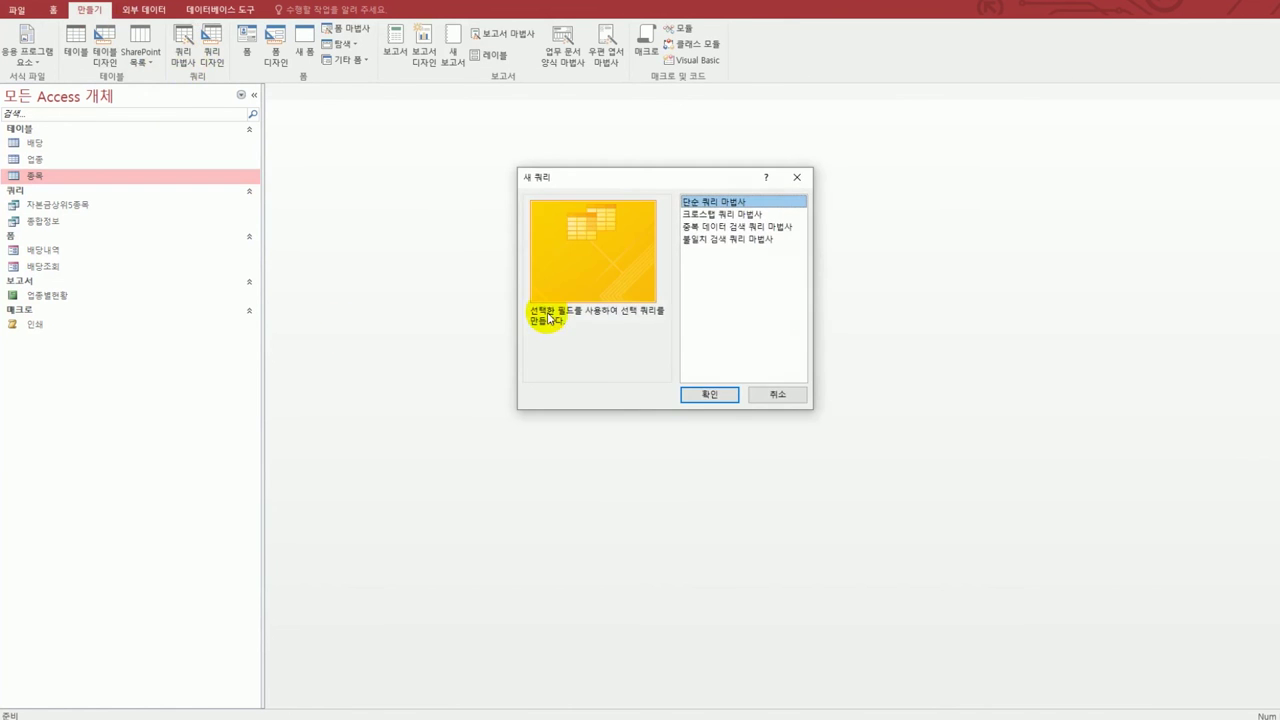
left_click(724, 215)
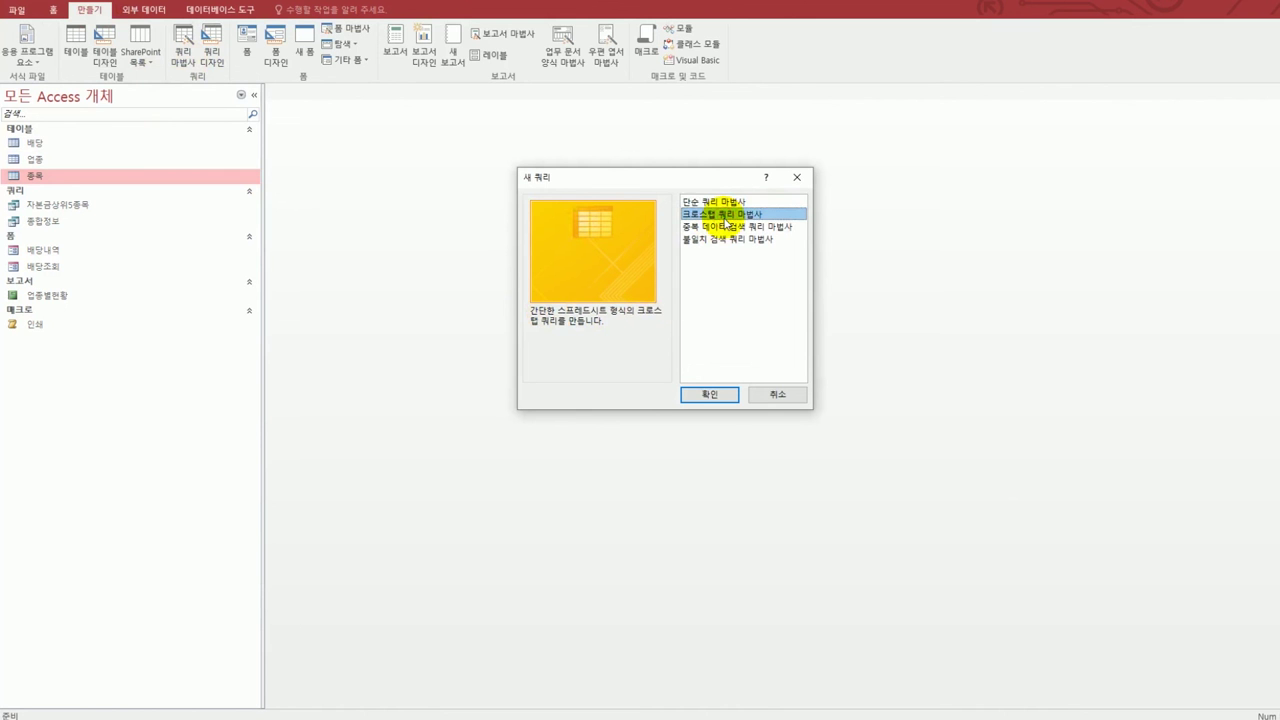
left_click(726, 397)
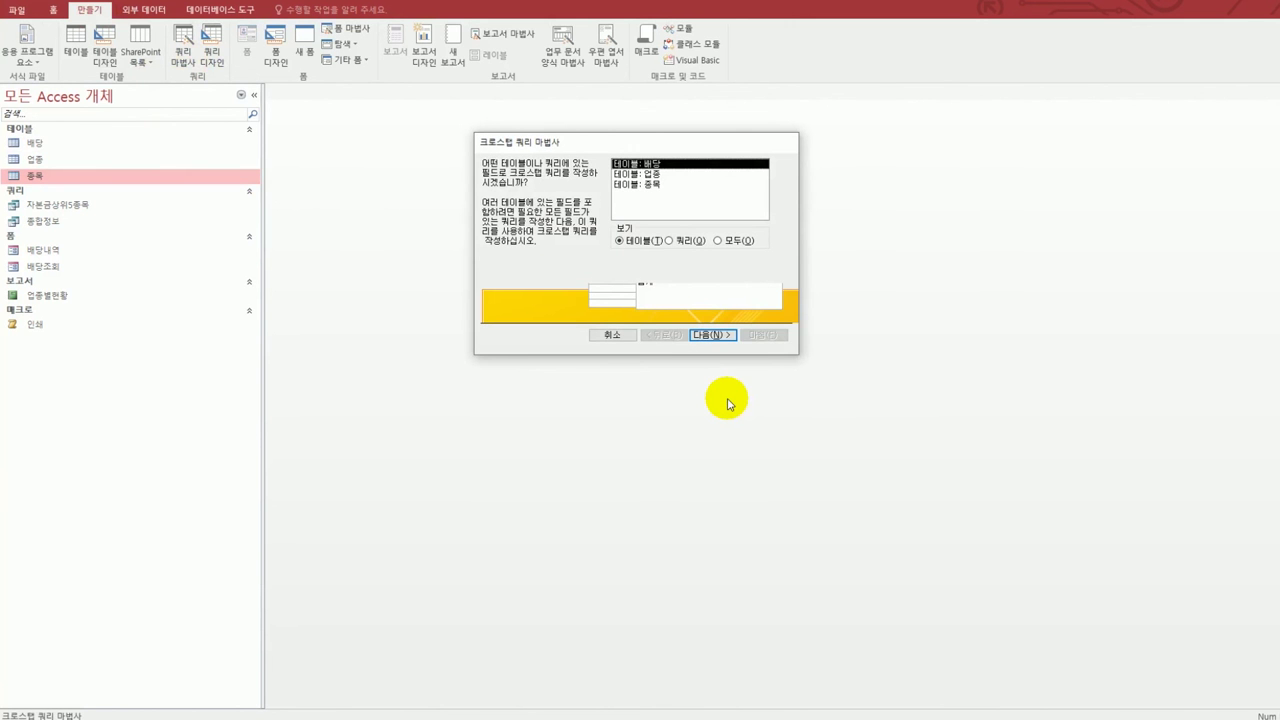
left_click(666, 184)
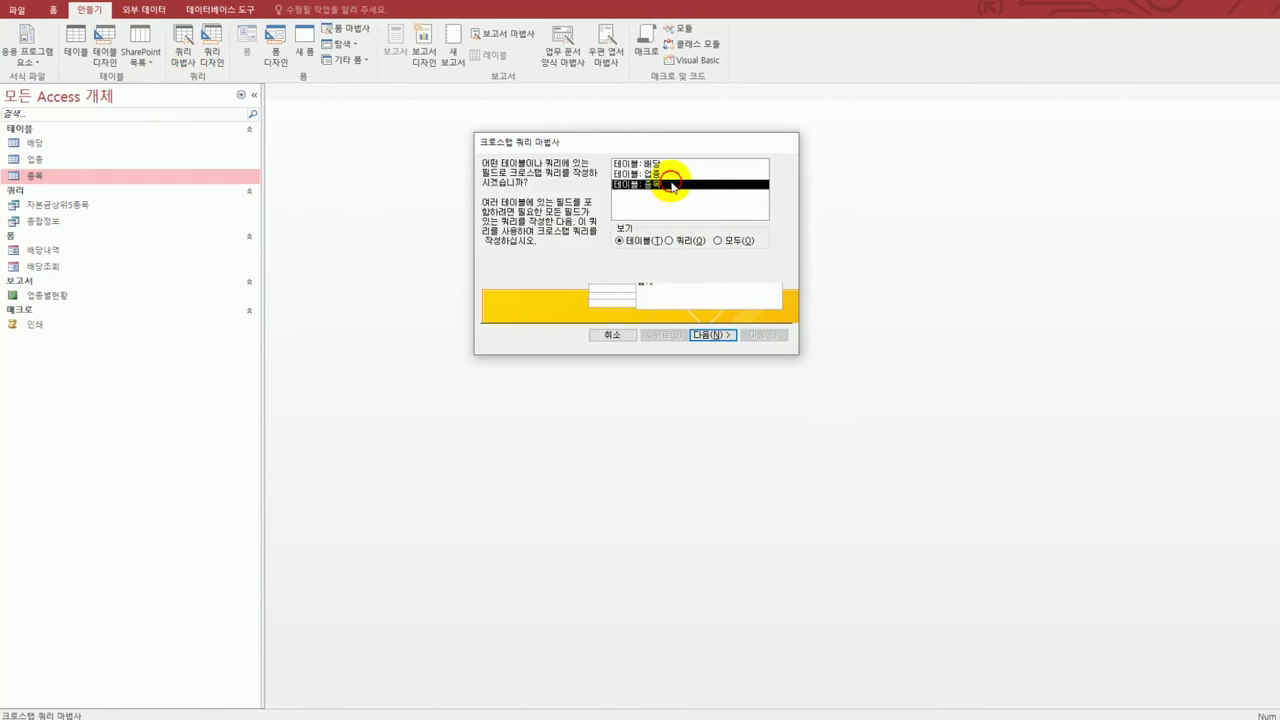
left_click(704, 336)
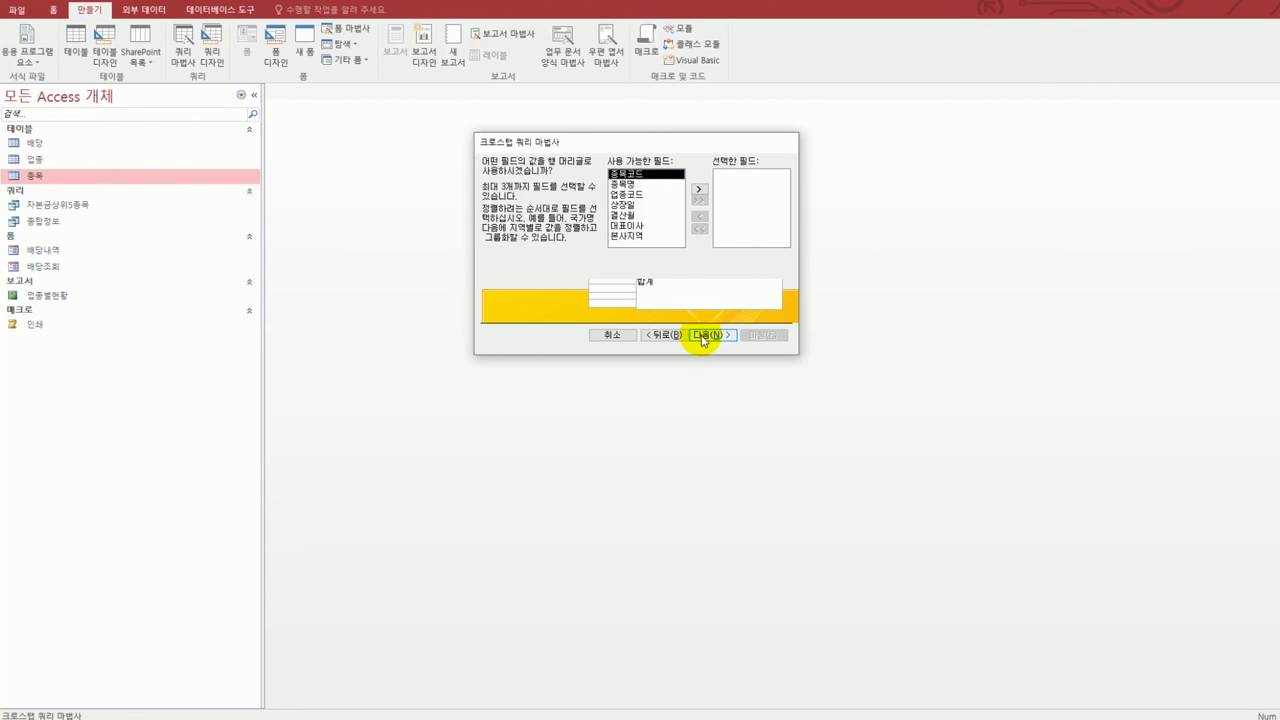
- Choose 본사지역 as the crosstab's row heading field and proceed to the column heading choice
left_click(656, 237)
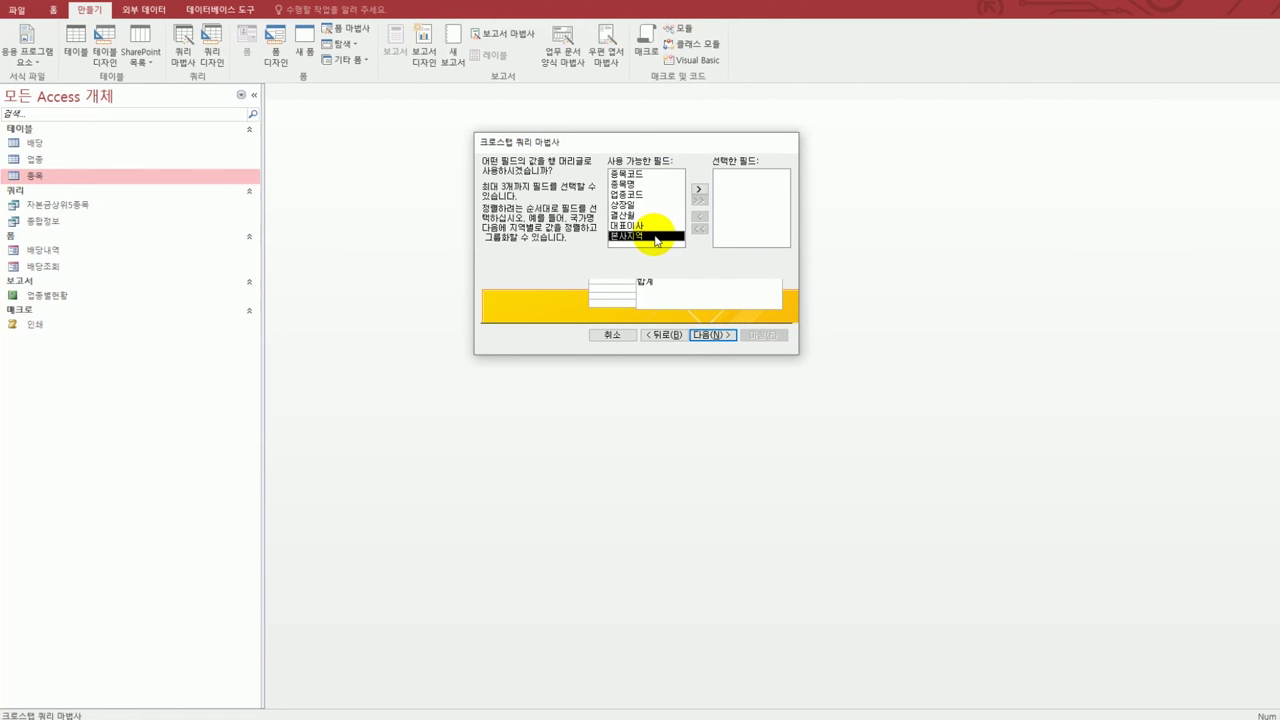
double_click(656, 238)
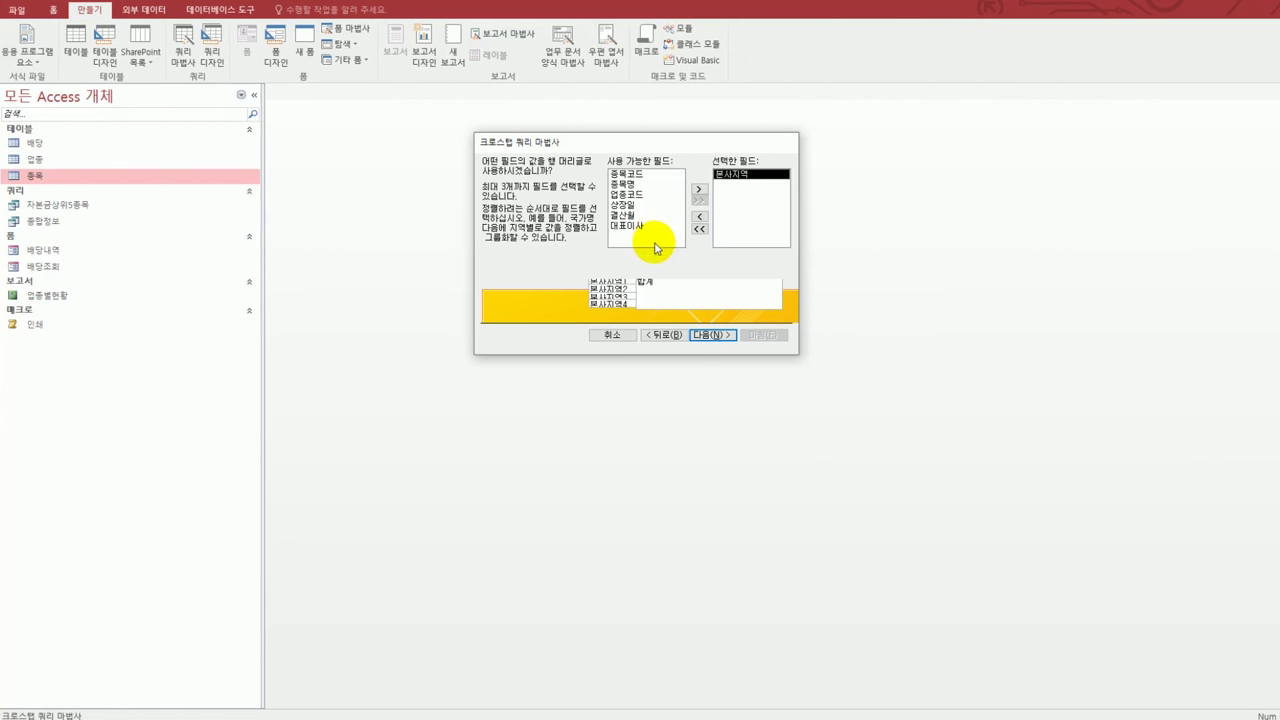
left_click(699, 335)
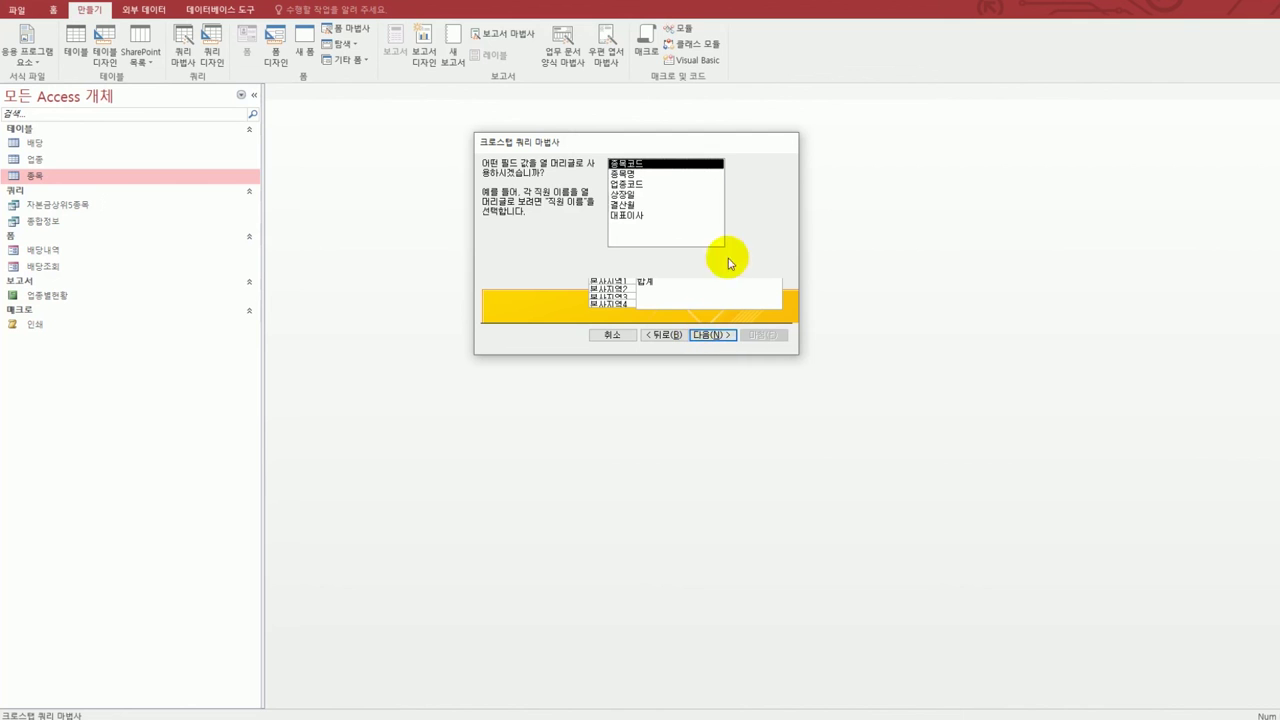
- Use 결산월 as the crosstab's column heading and calculate the 개수 of 종목코드 as its value
left_click(654, 205)
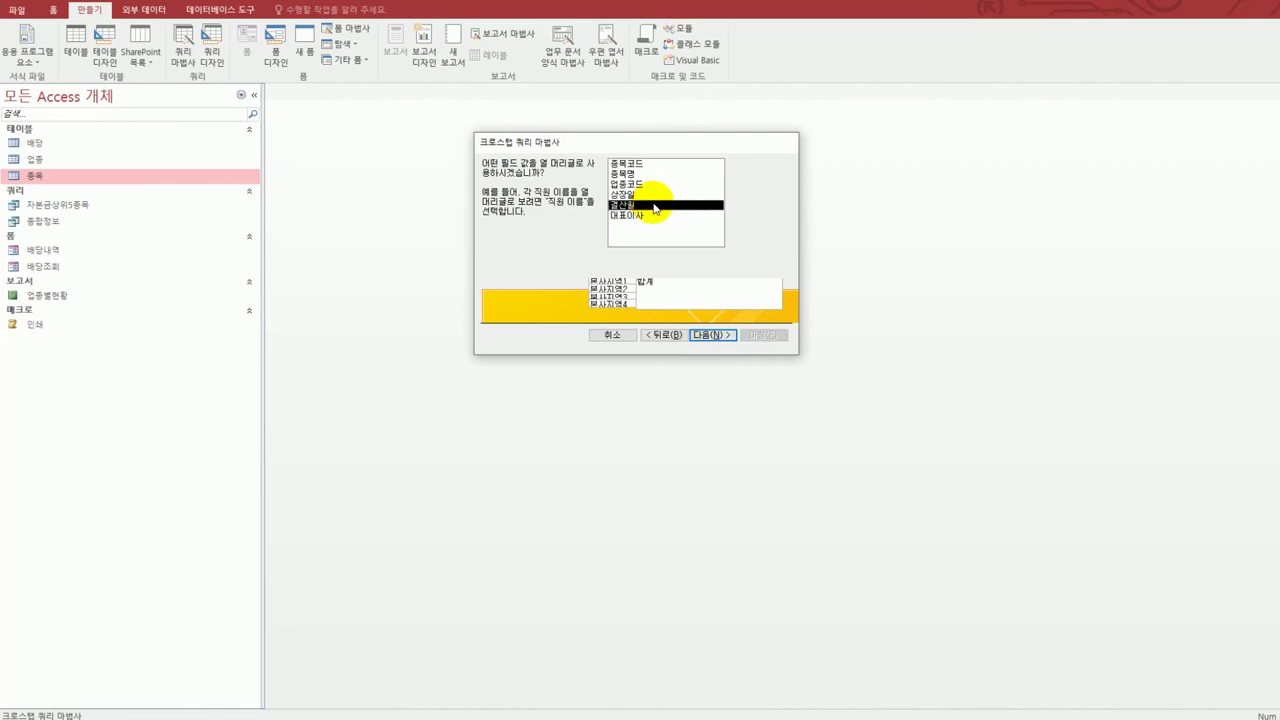
left_click(711, 335)
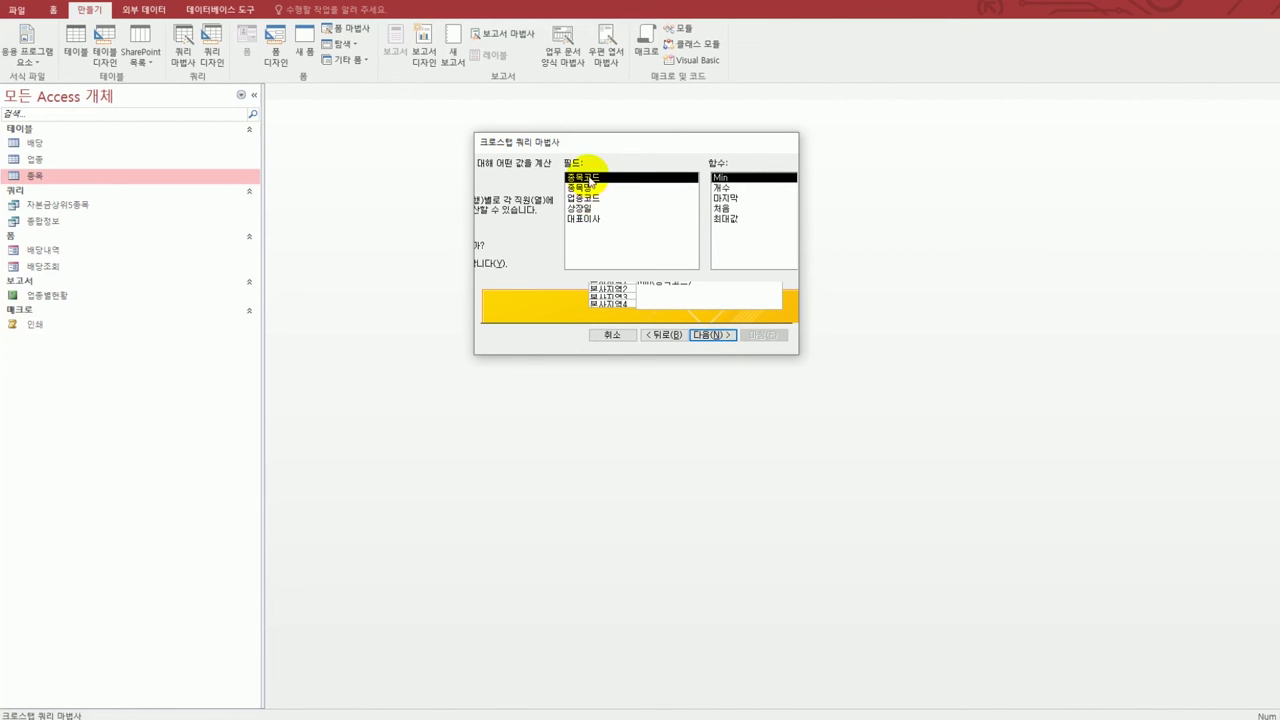
left_click(748, 188)
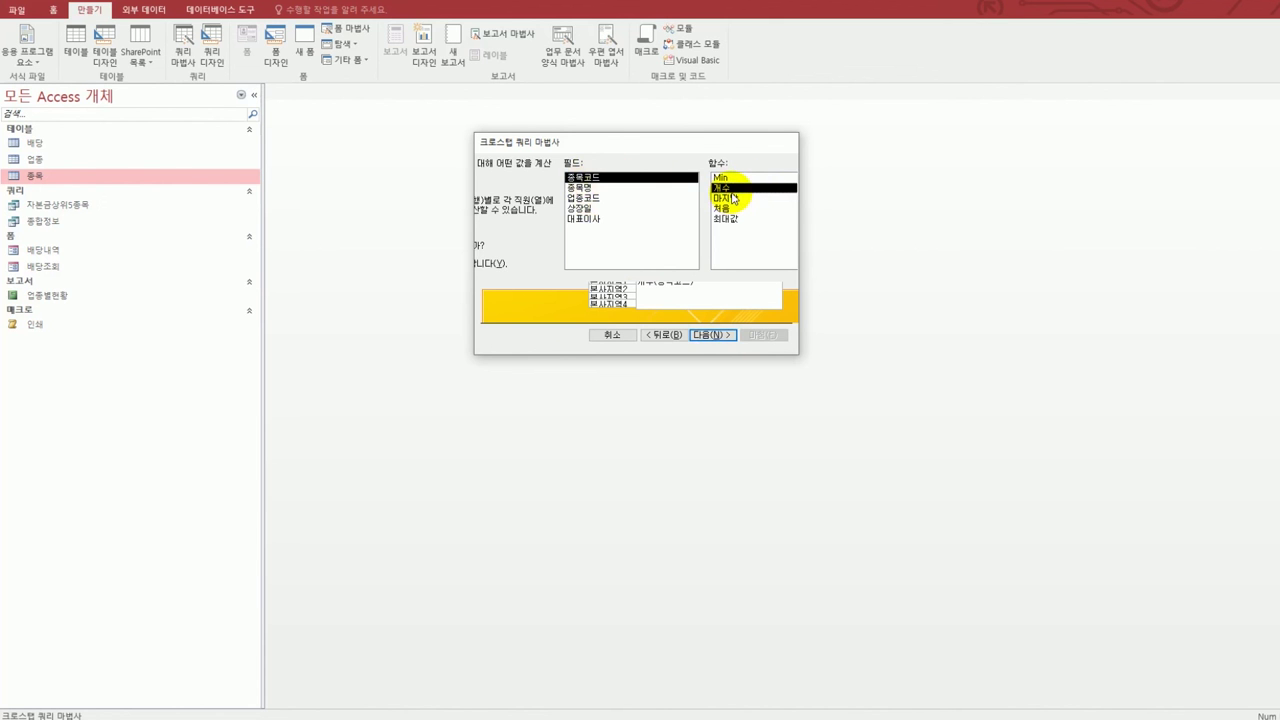
left_click(704, 336)
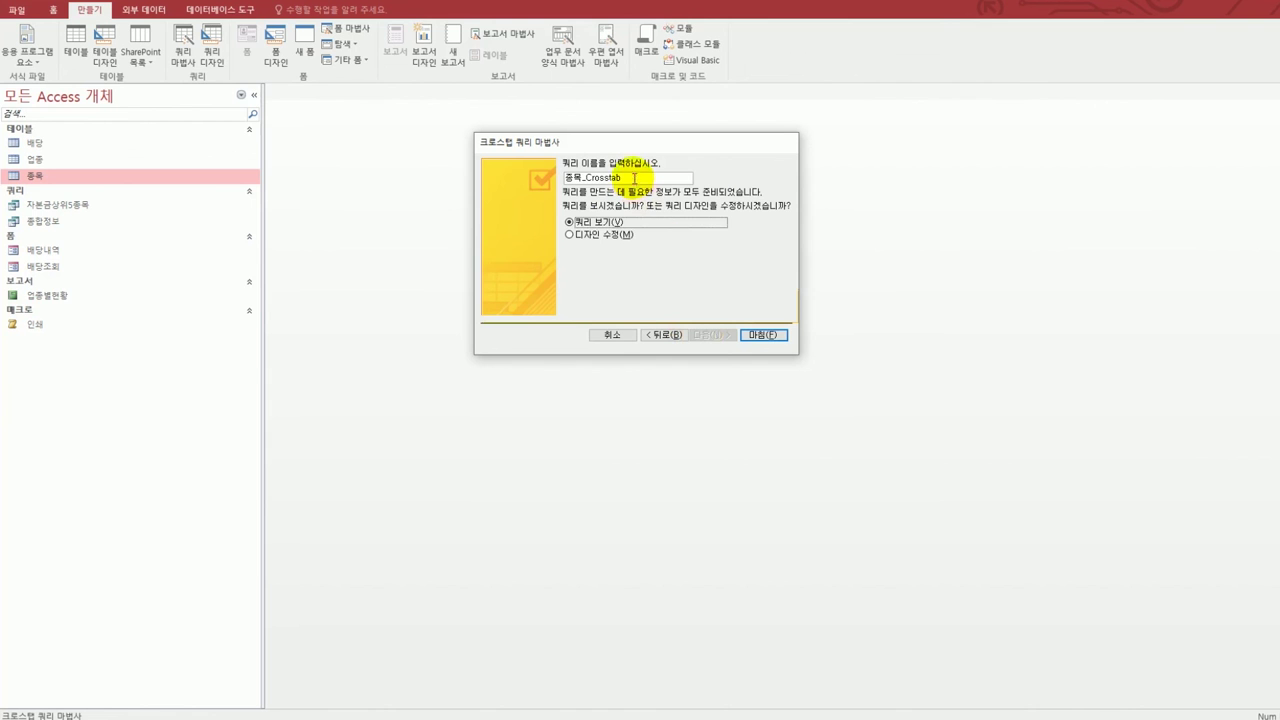
- Name the crosstab query 지역별종목개수 and finish the wizard with the 디자인 수정 option
left_click_drag(622, 178, 524, 170)
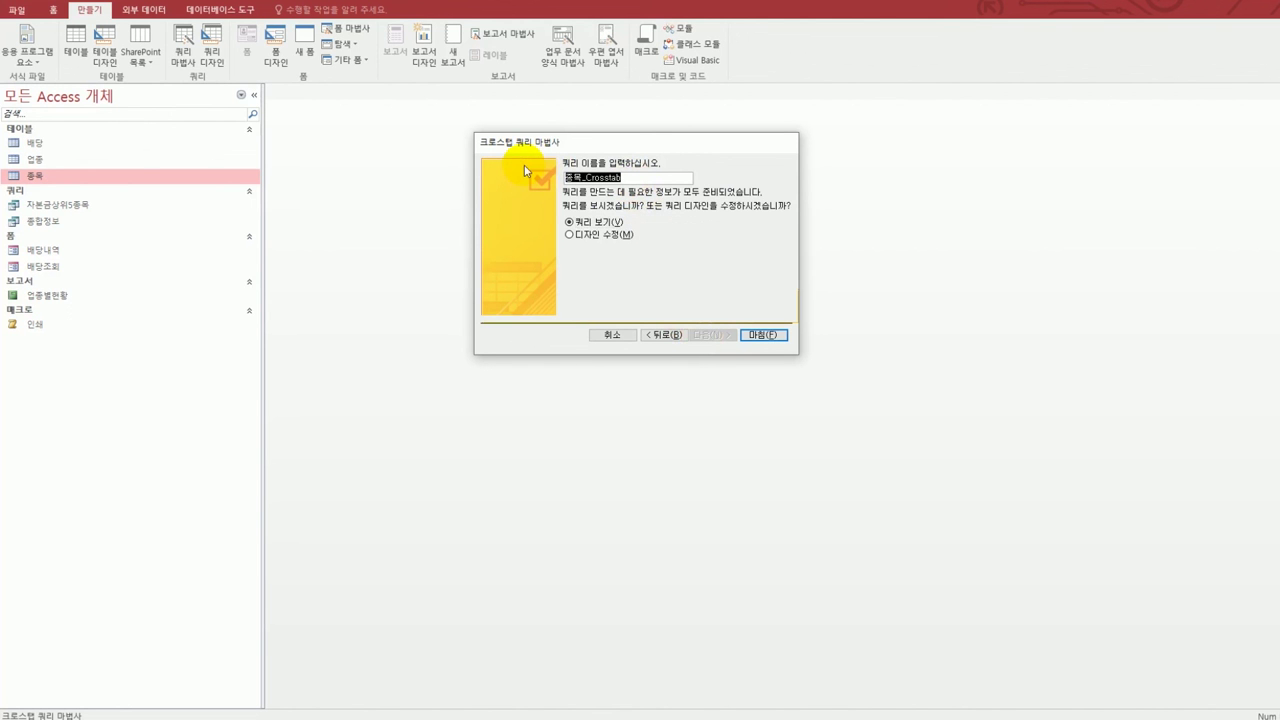
type("지역별ㅊ")
type("종목개수")
left_click(586, 237)
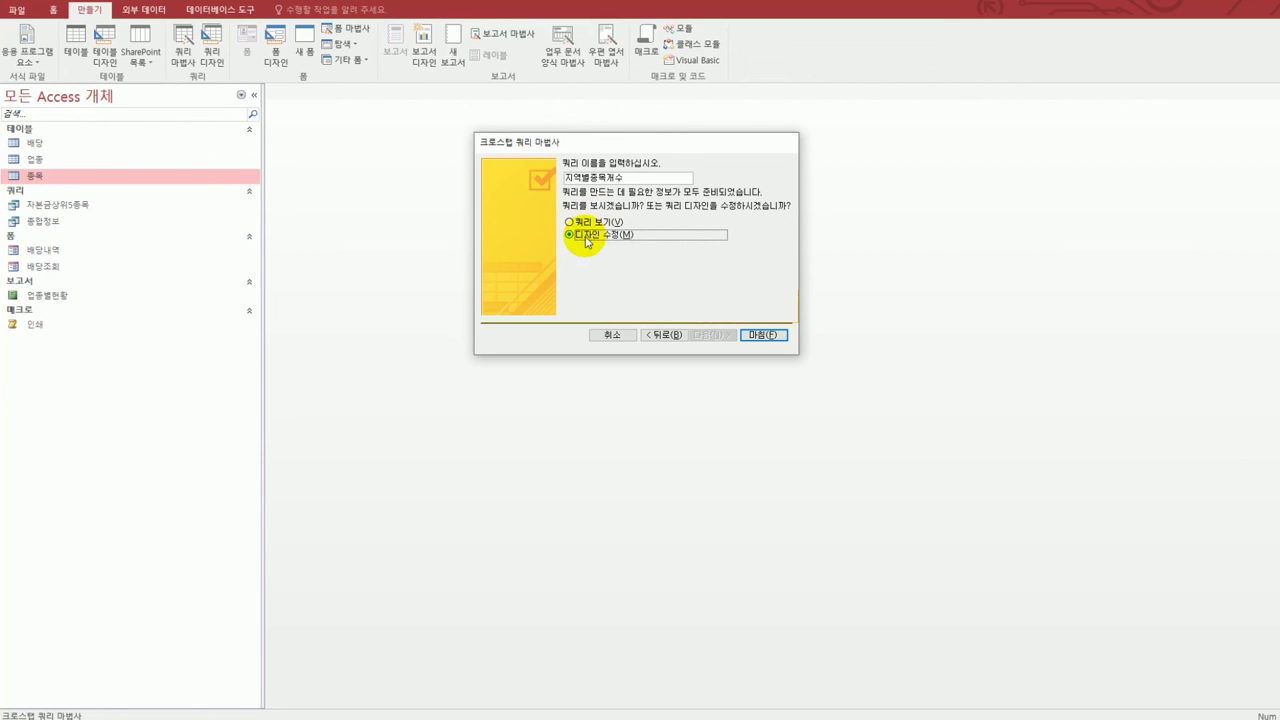
left_click(766, 334)
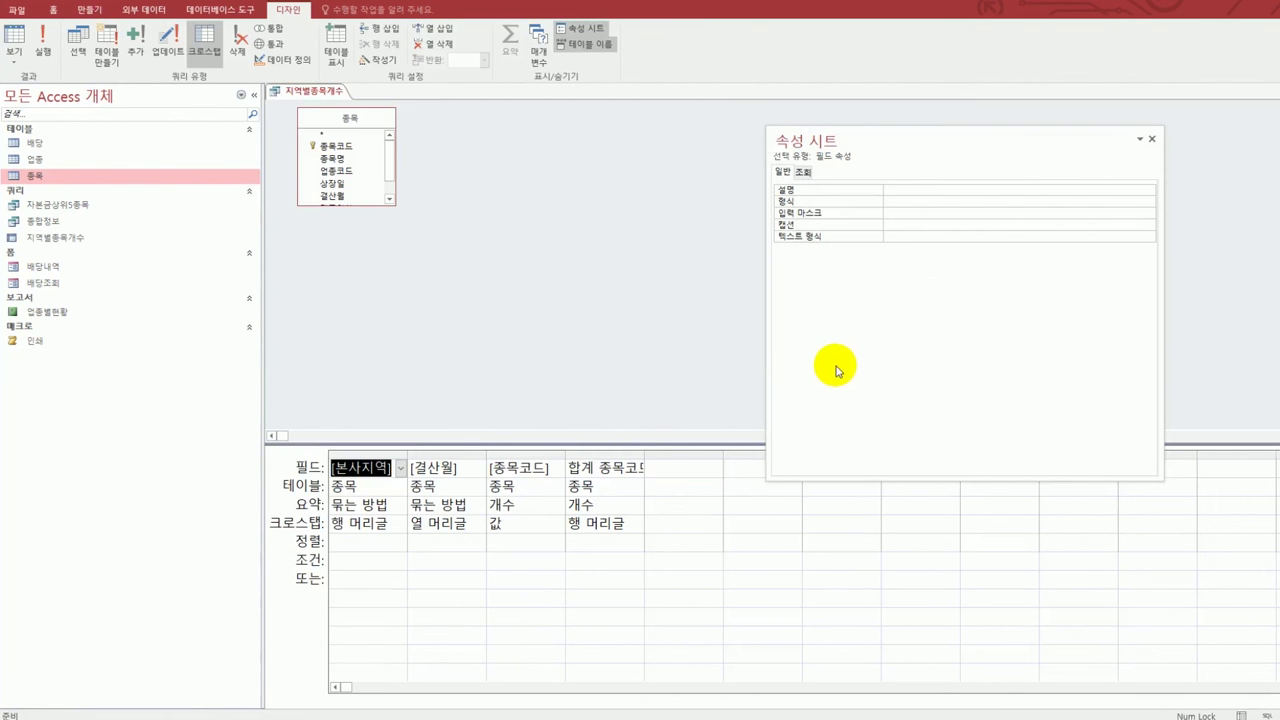
- Fit the 본사지역 and 합계 종목코드 column widths in the design grid, and open the query's datasheet
double_click(408, 457)
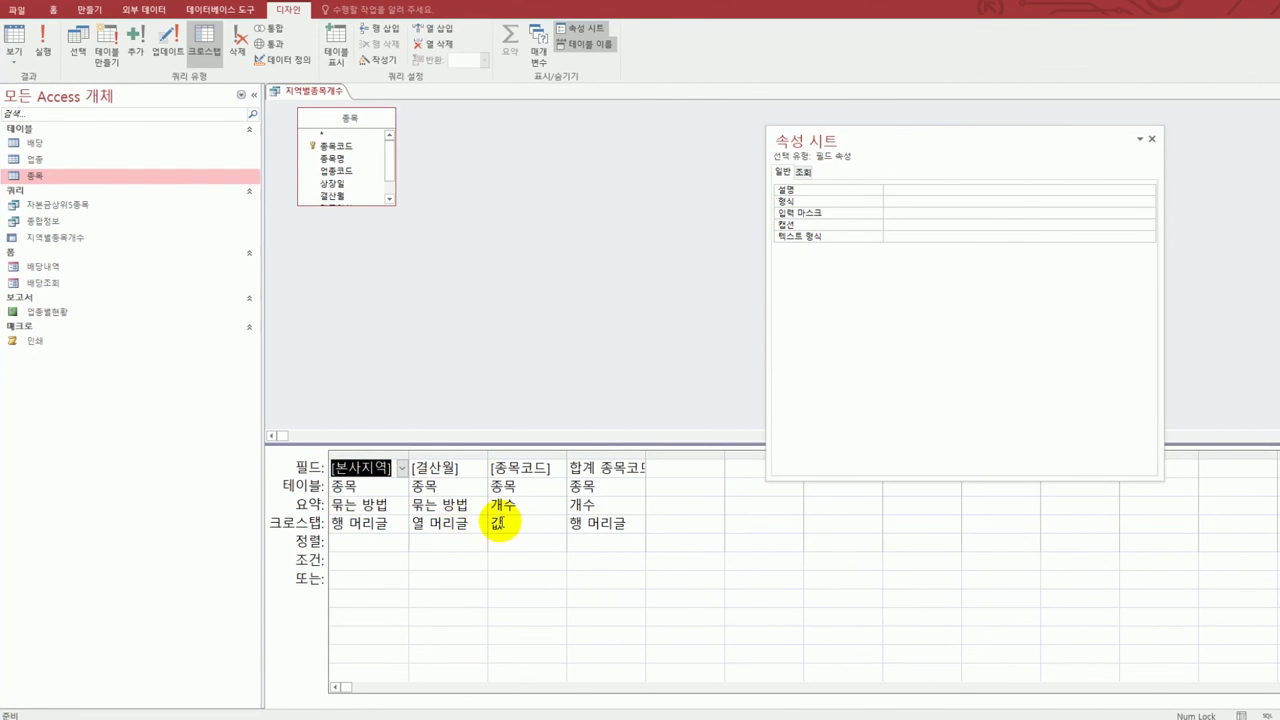
double_click(646, 450)
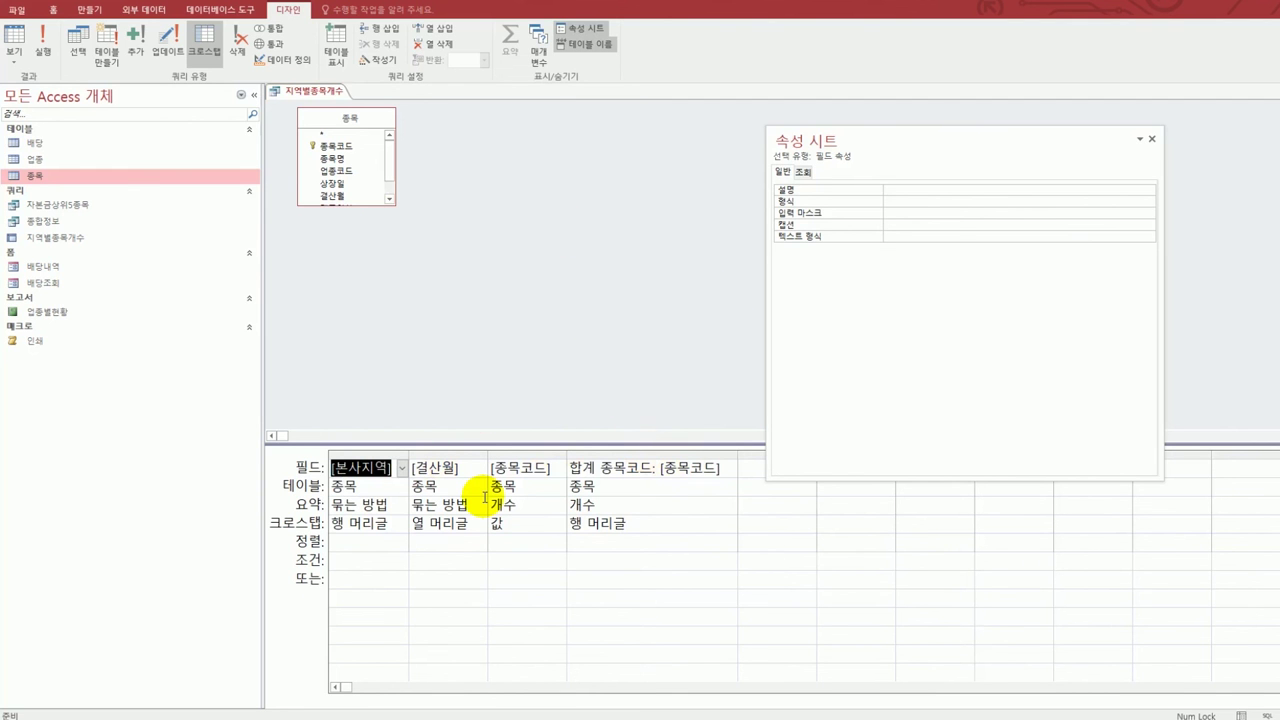
left_click(14, 40)
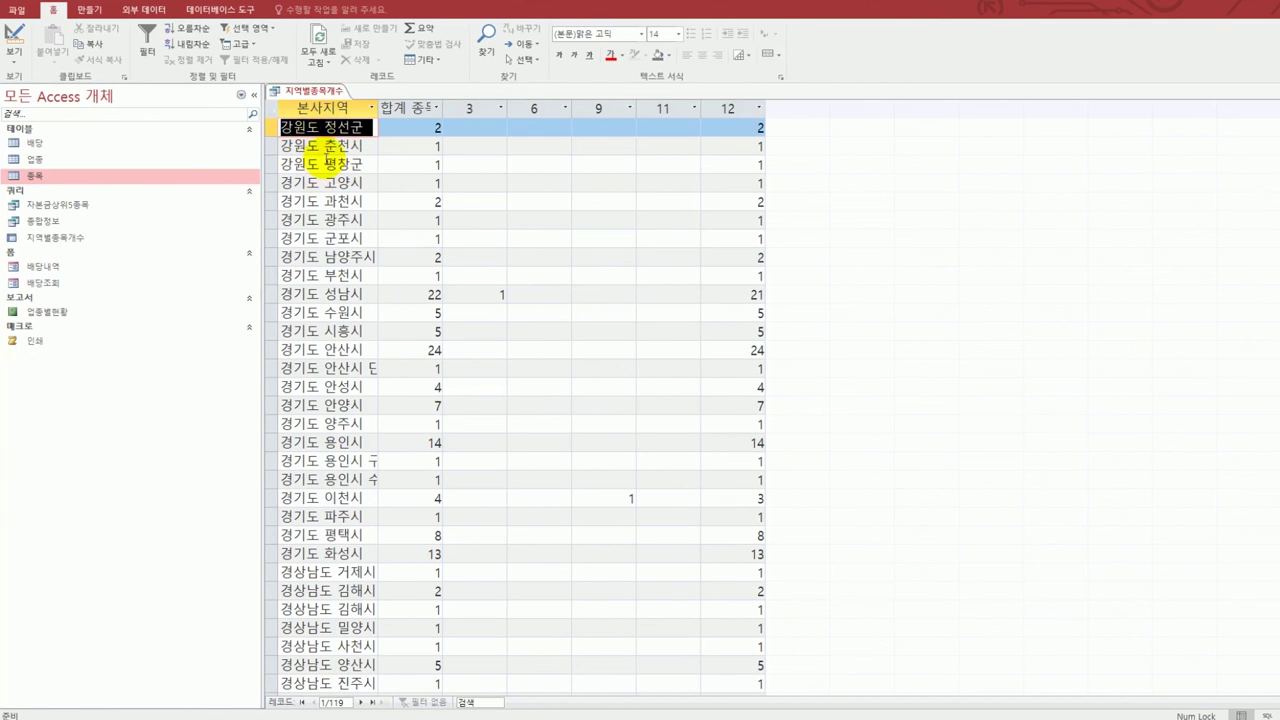
- Examine the region text before the first space in 본사지역, fit the 합계 종목코드 column width, and return to Design View
left_click(323, 125)
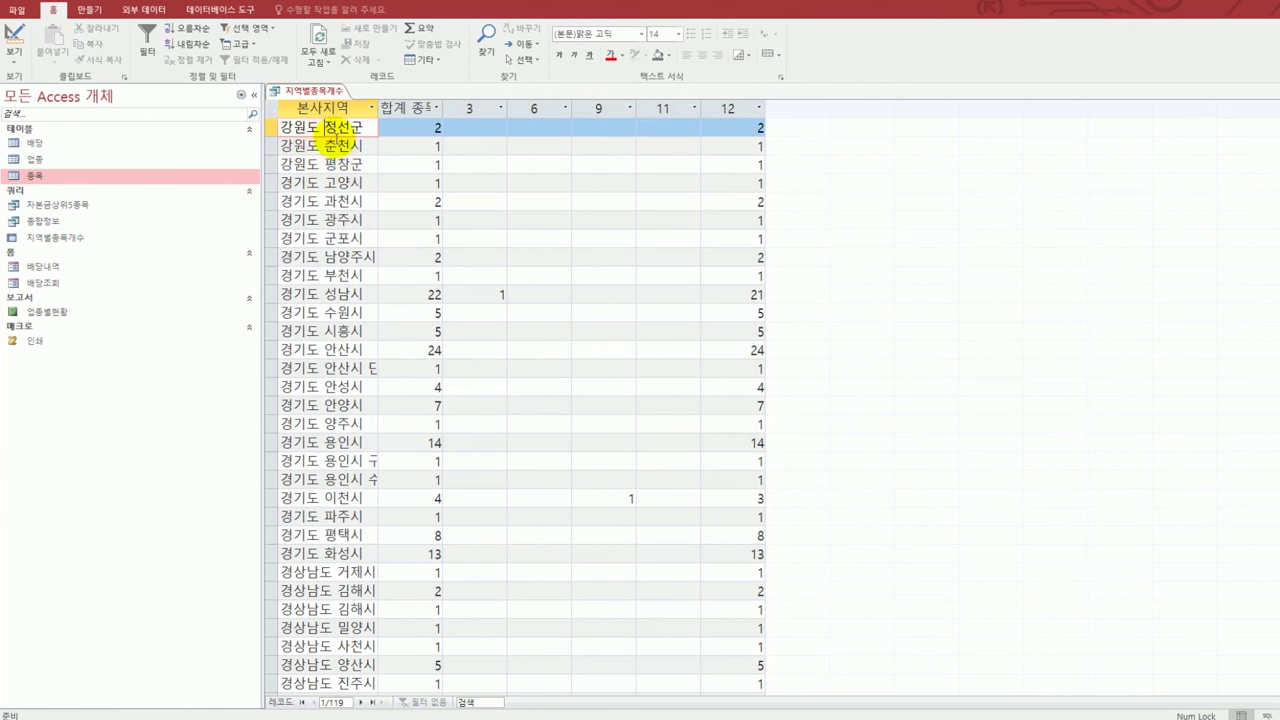
left_click(283, 127)
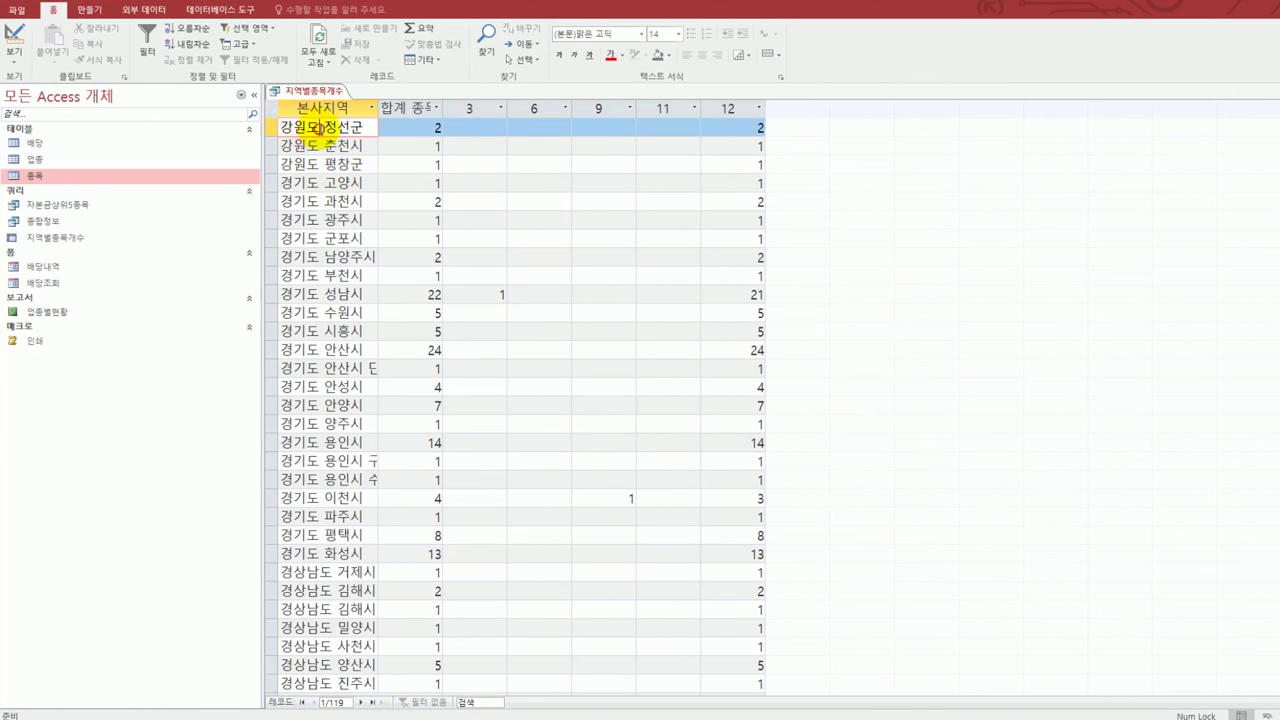
left_click_drag(318, 127, 279, 126)
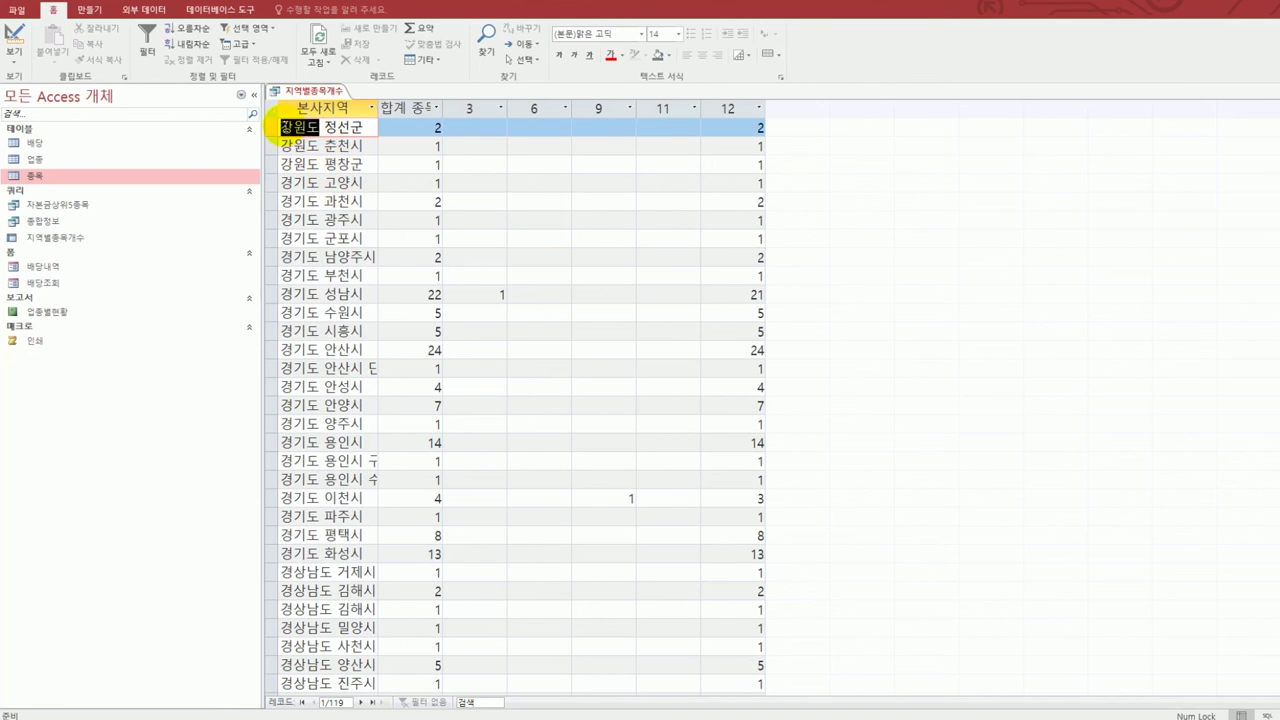
left_click(319, 128)
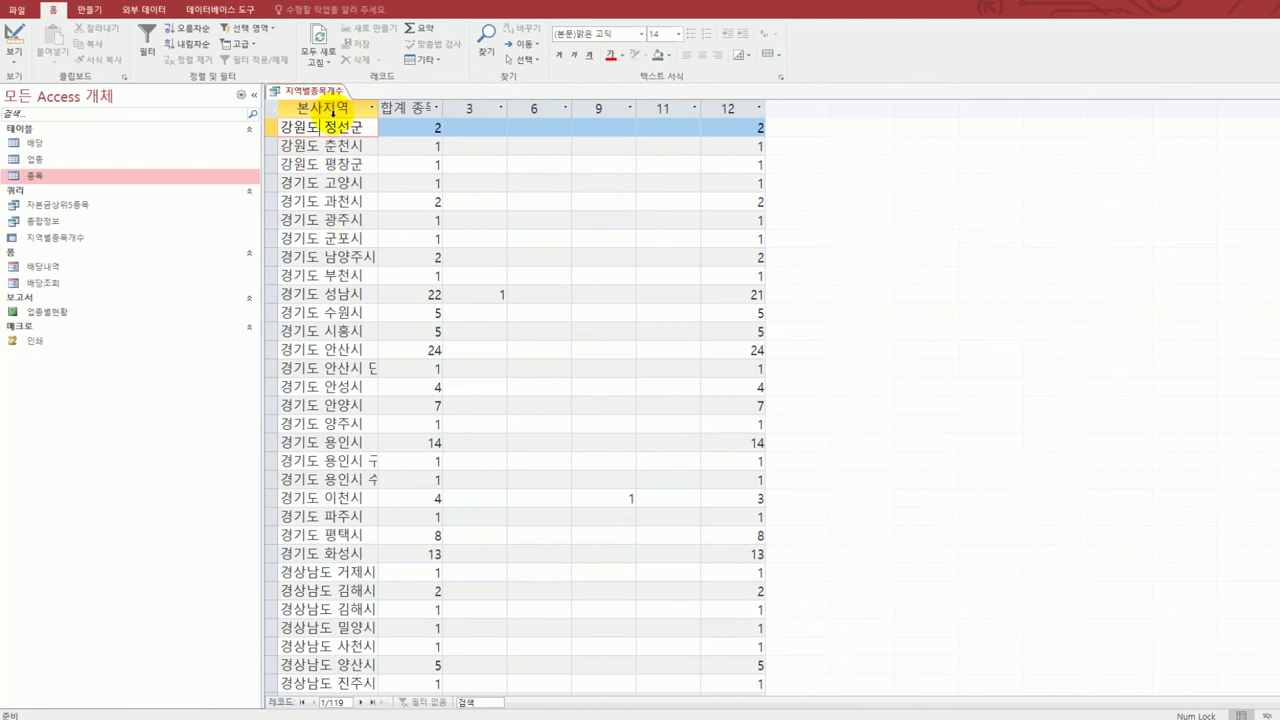
double_click(442, 108)
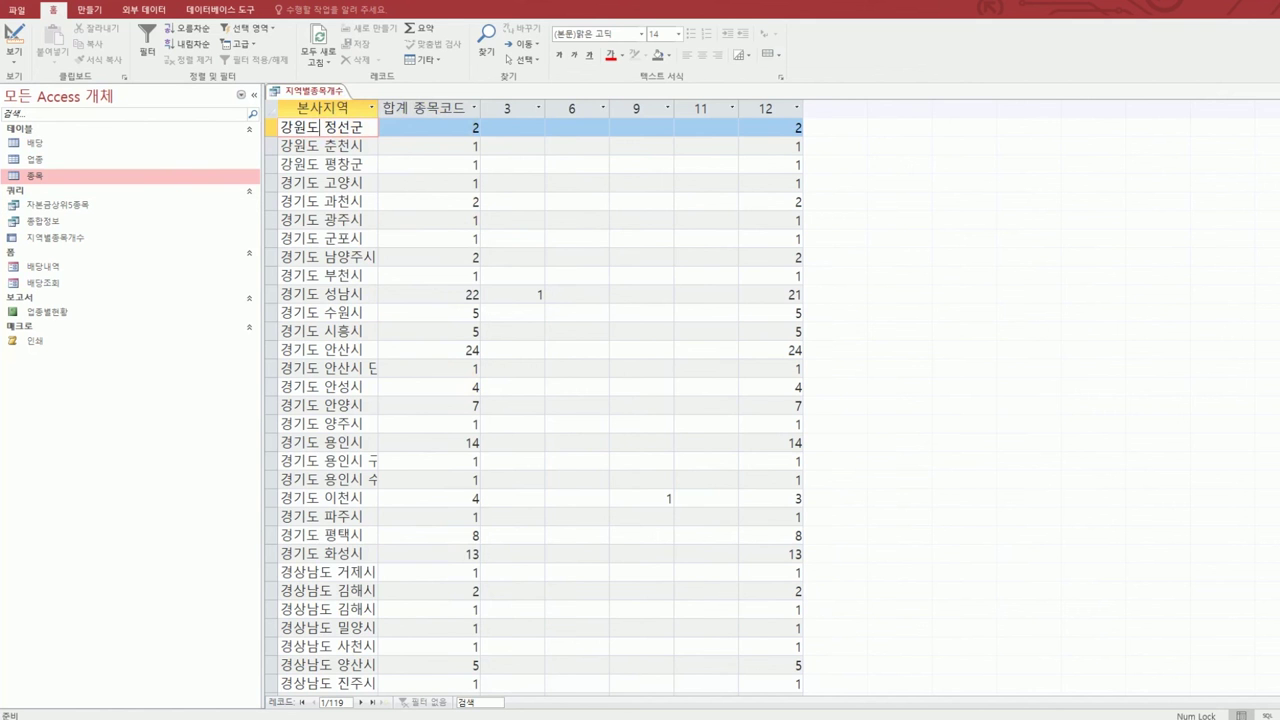
left_click(14, 35)
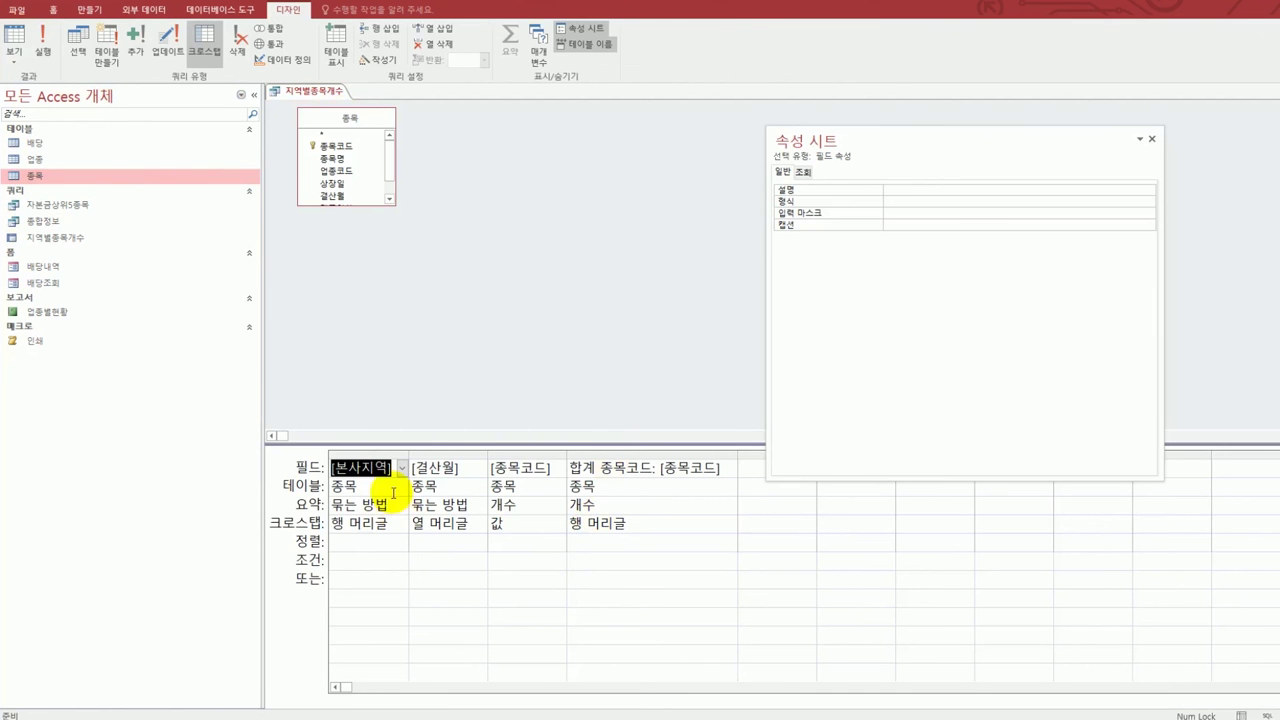
- Widen the [본사지역] column in the design grid and prefix its field with 지역 : left( to start the region expression
left_click_drag(408, 457, 539, 453)
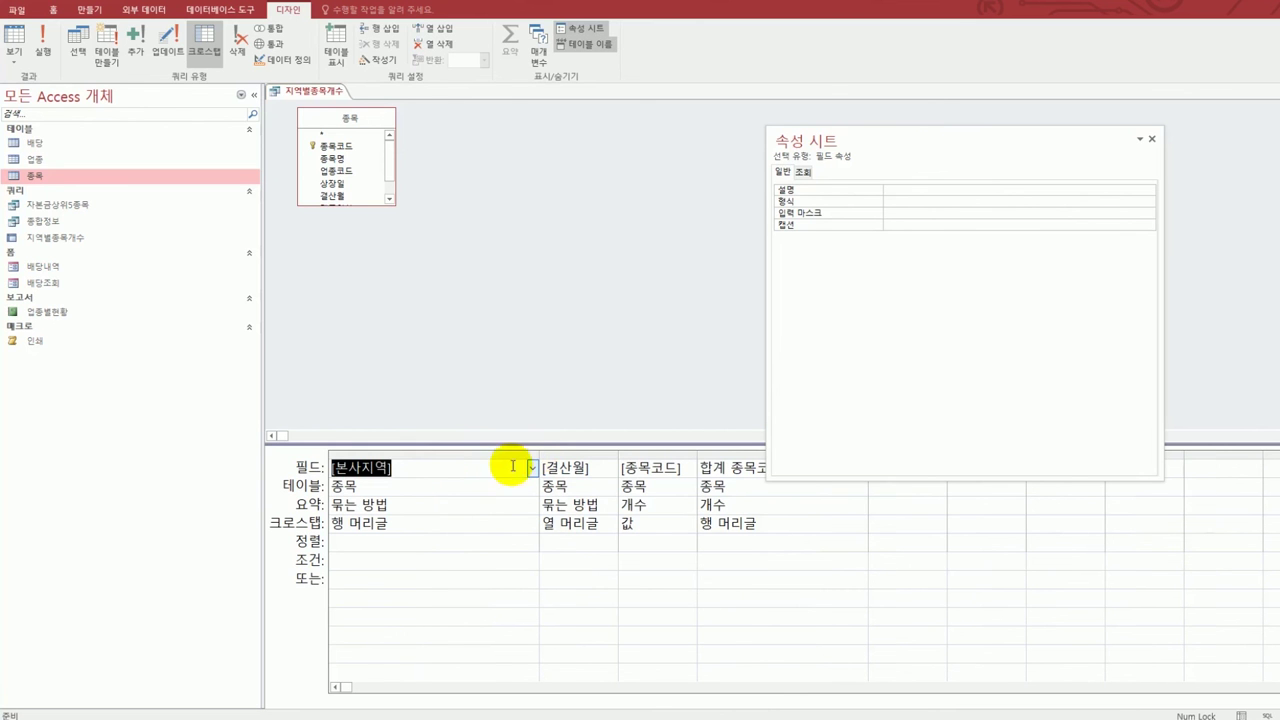
left_click(413, 469)
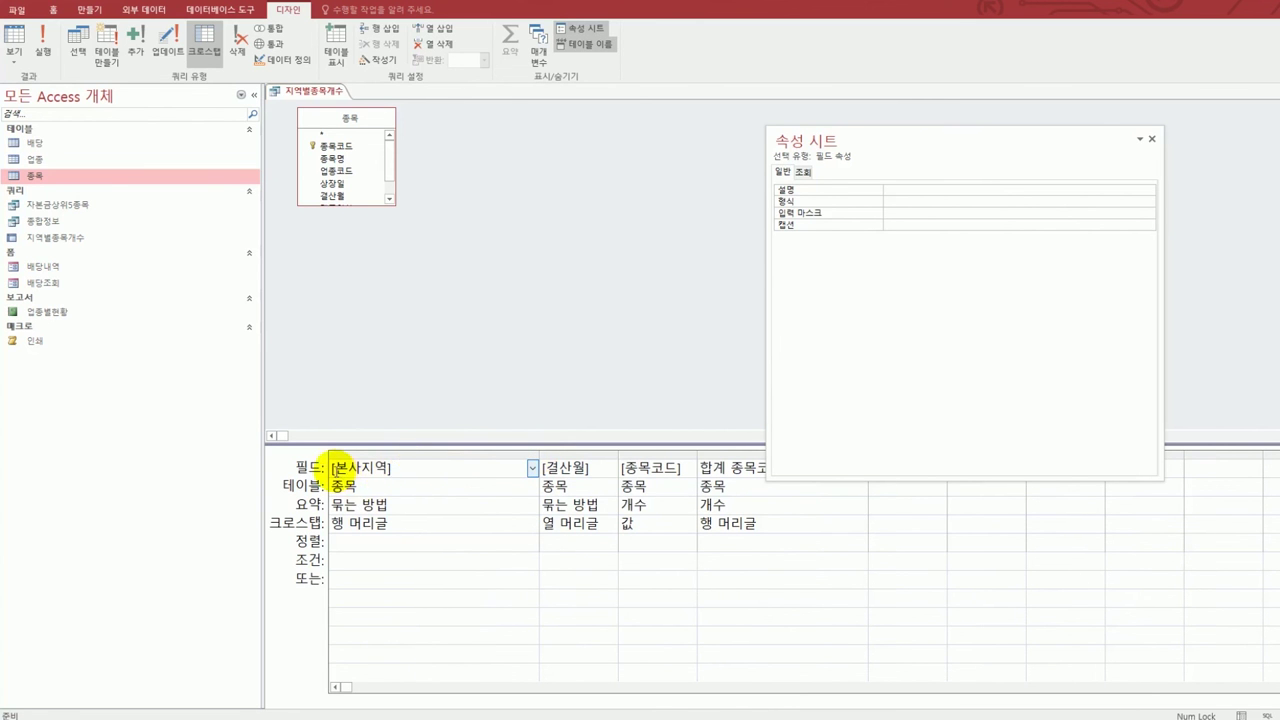
left_click(417, 483)
type("지역 ")
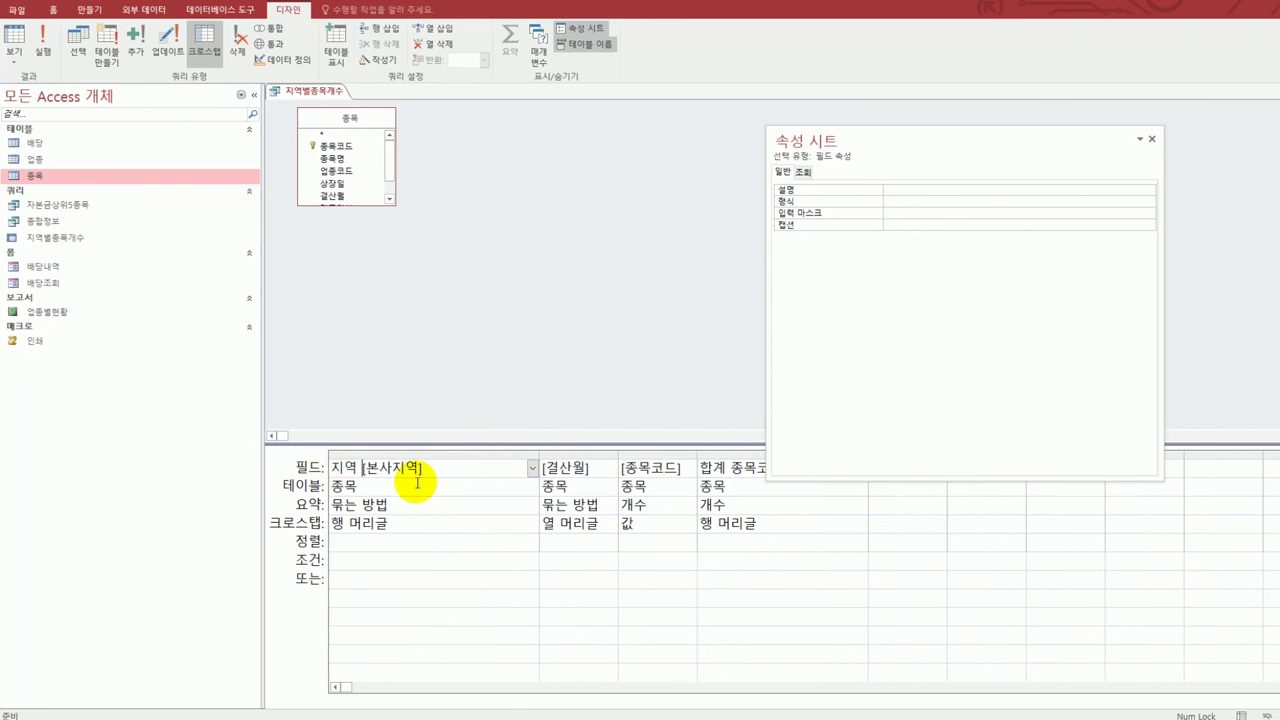
type(":")
type("left(")
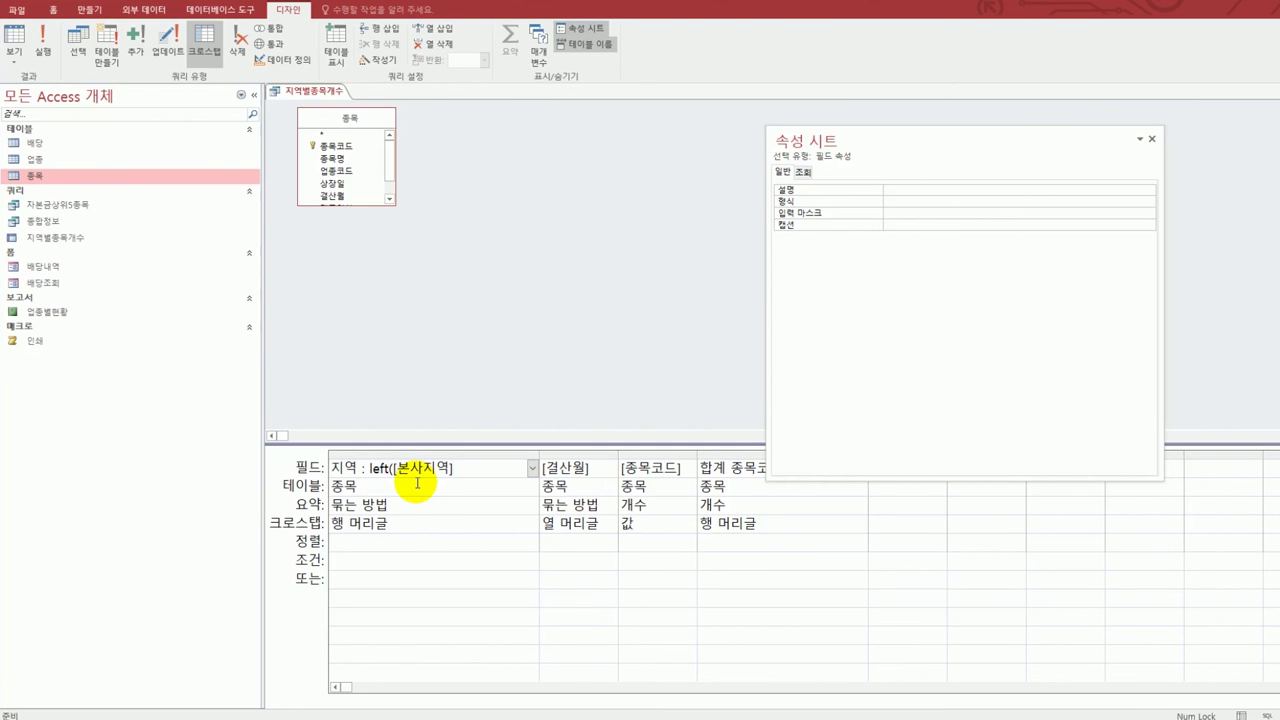
- Complete the region expression after [본사지역] with the length argument ,insrt([본사지역]," ")-1)
type(",")
type("ins")
type("rt(")
type("[본사지여")
type("ㄱ[")
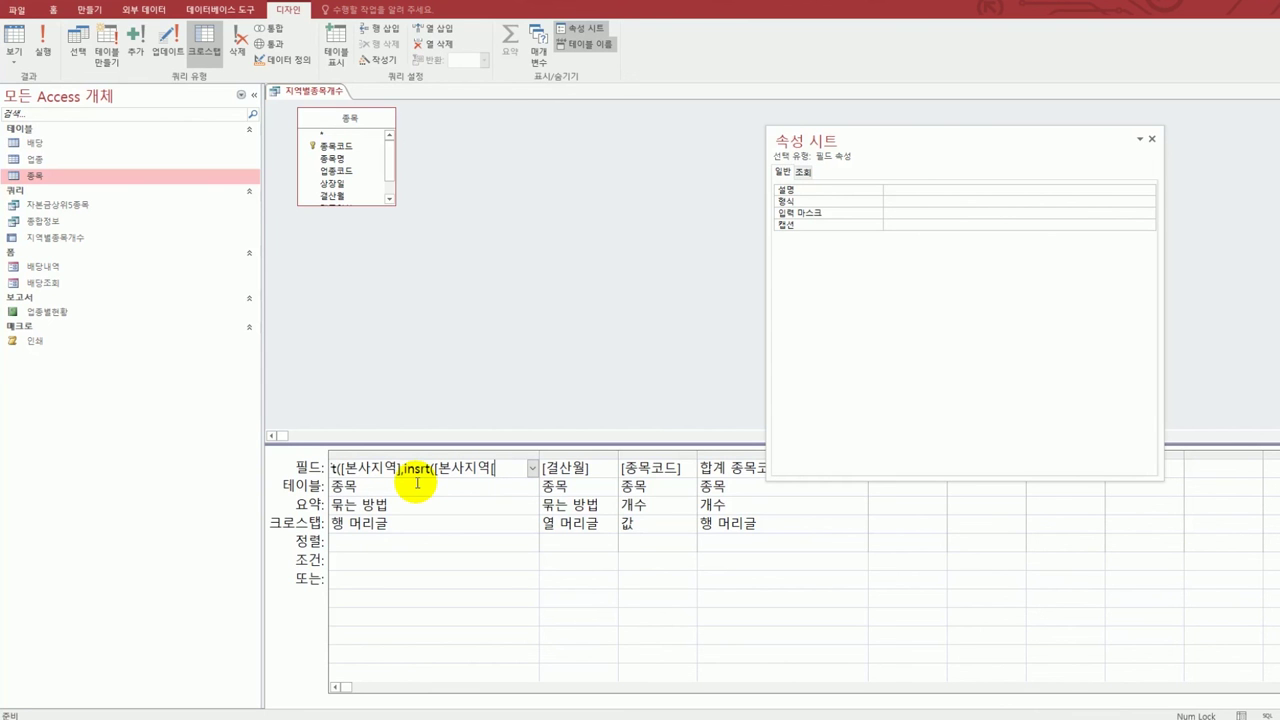
key("BackSpace")
type("],\" \"")
type(")-1")
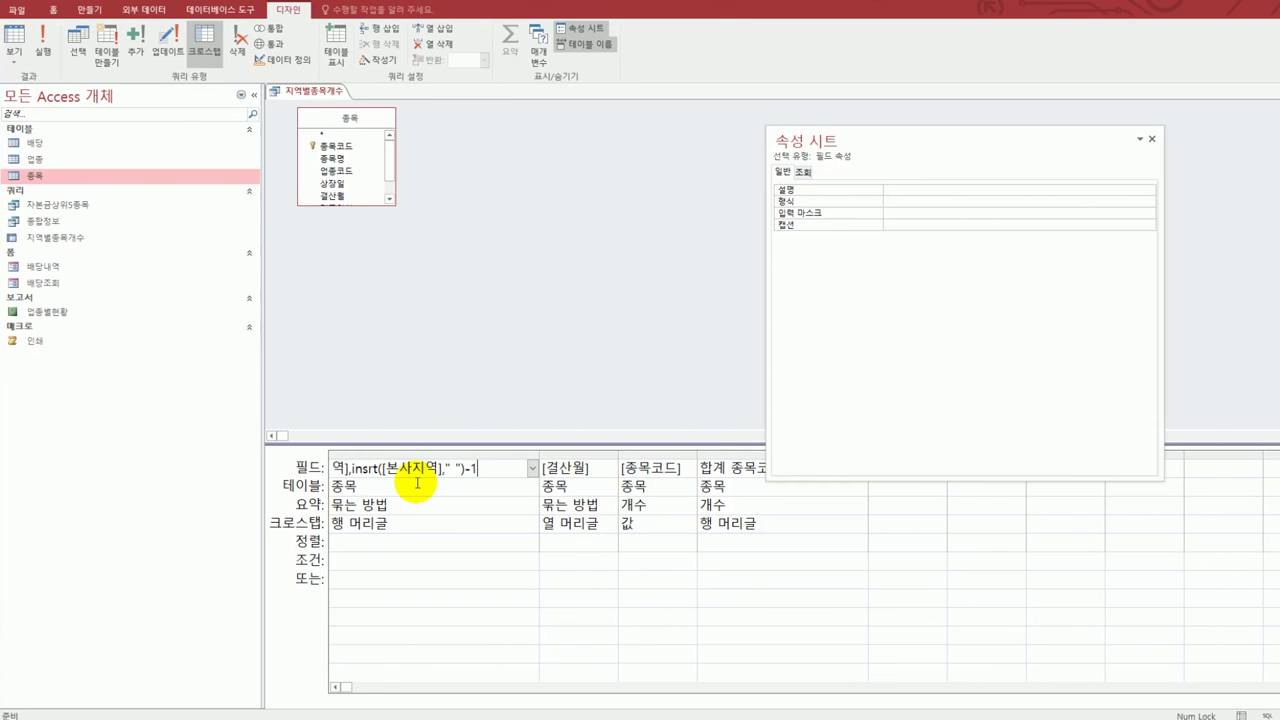
type(")")
- Enlarge the 지역 expression in the zoom window, correct insrt to instr, and confirm it
key("shift+F2")
left_click(549, 228)
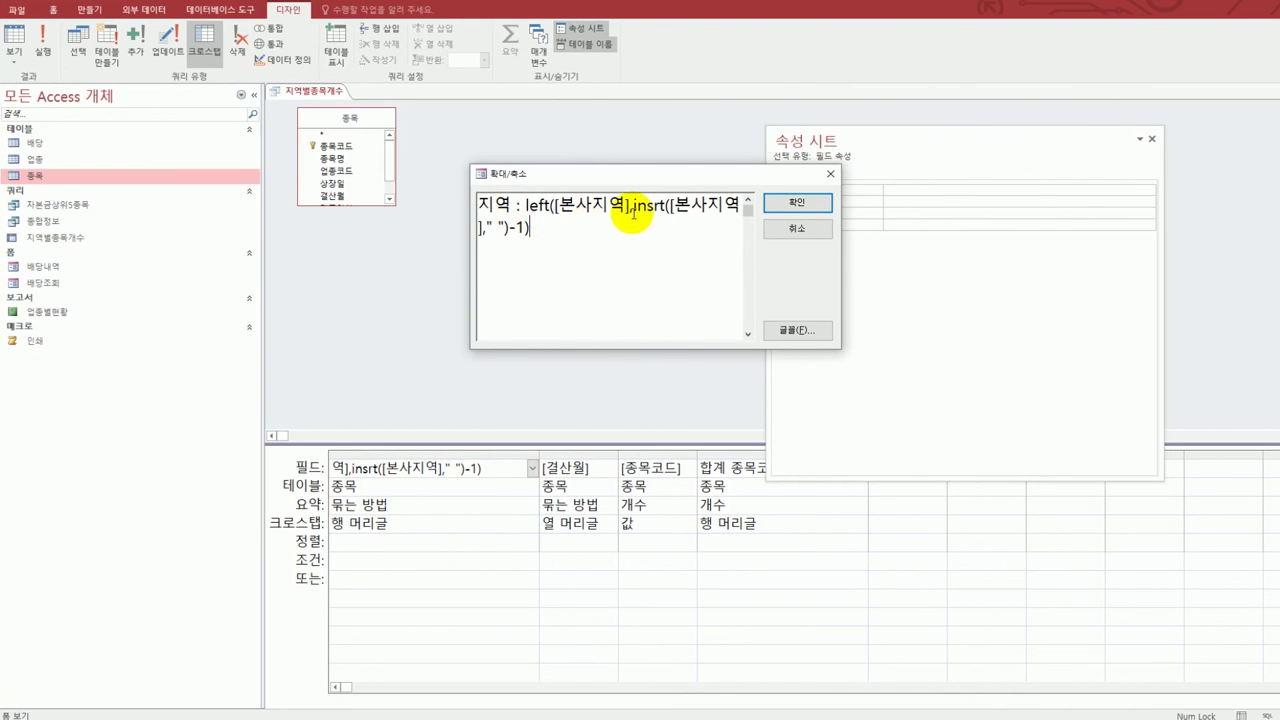
left_click_drag(630, 205, 630, 231)
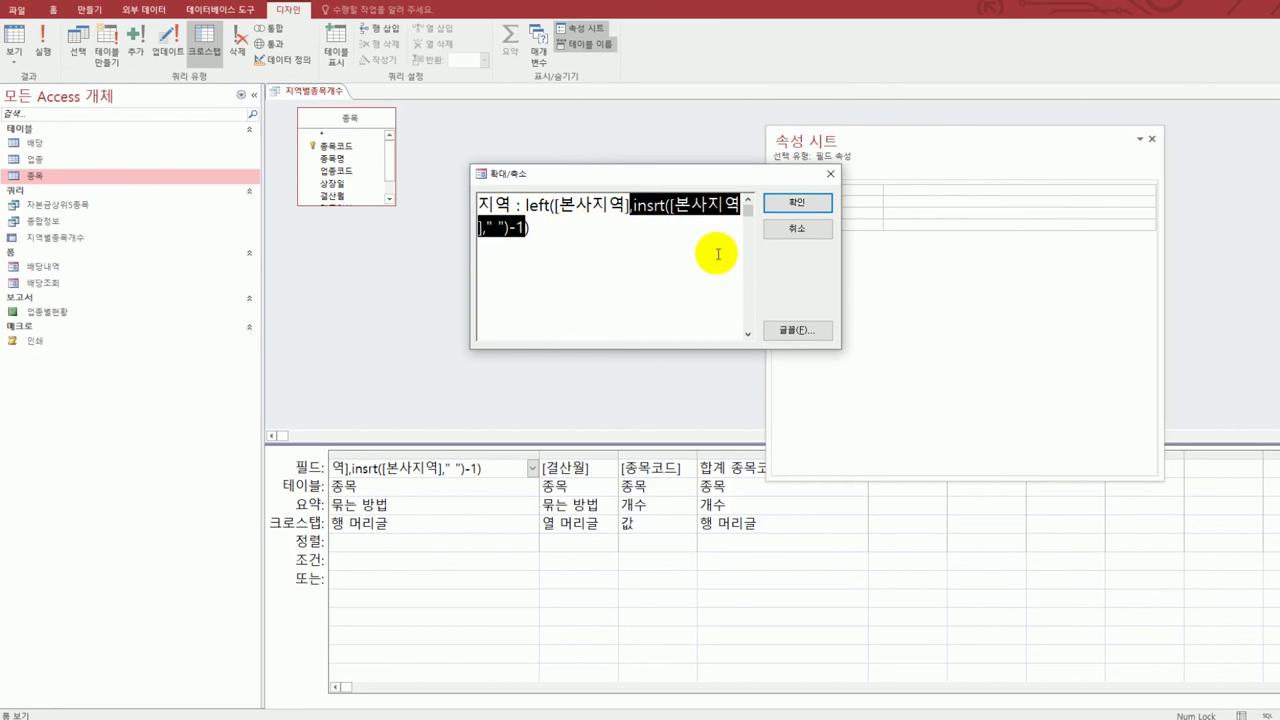
left_click(674, 246)
left_click(659, 205)
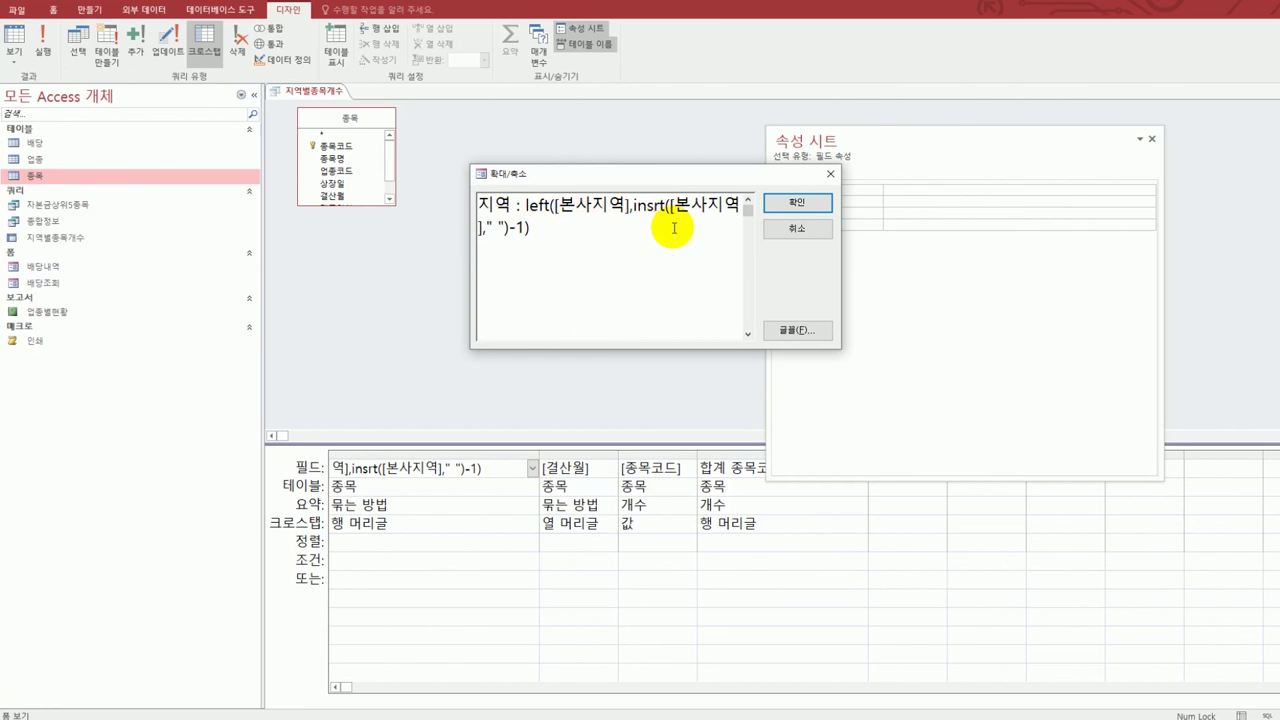
key("Left")
type("tr")
key("Delete")
key("Delete")
left_click(674, 228)
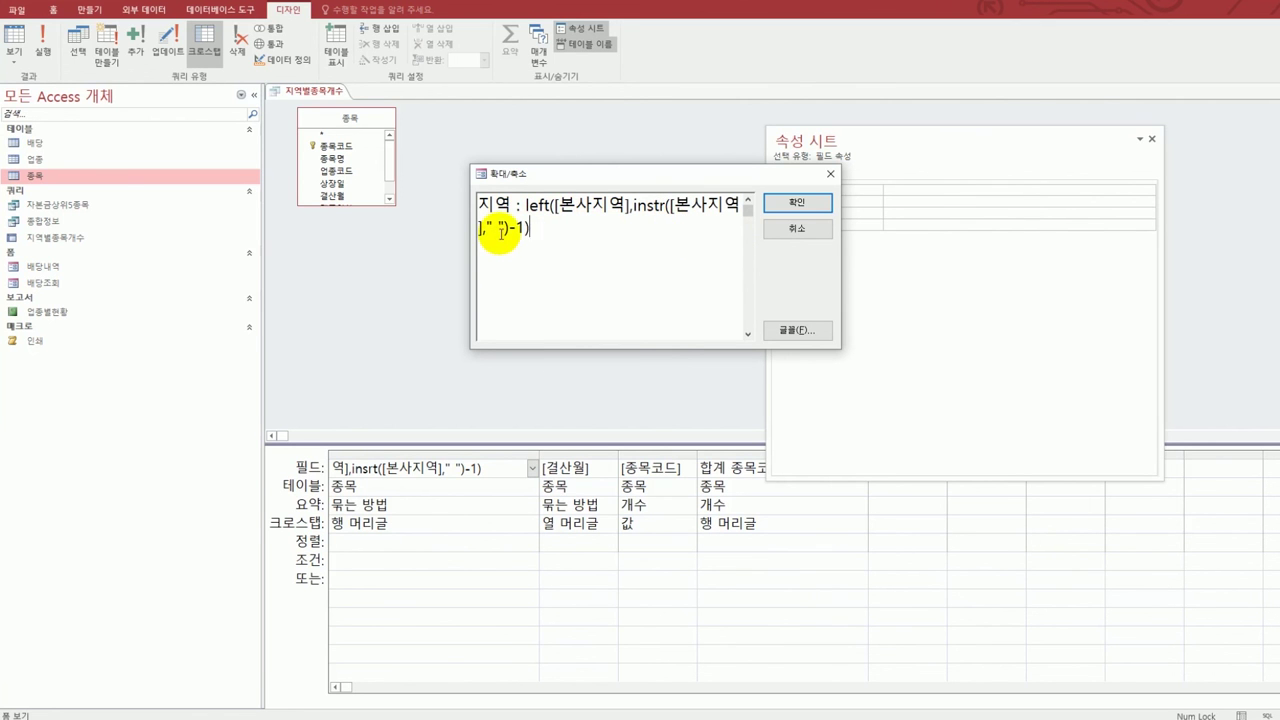
left_click(497, 226)
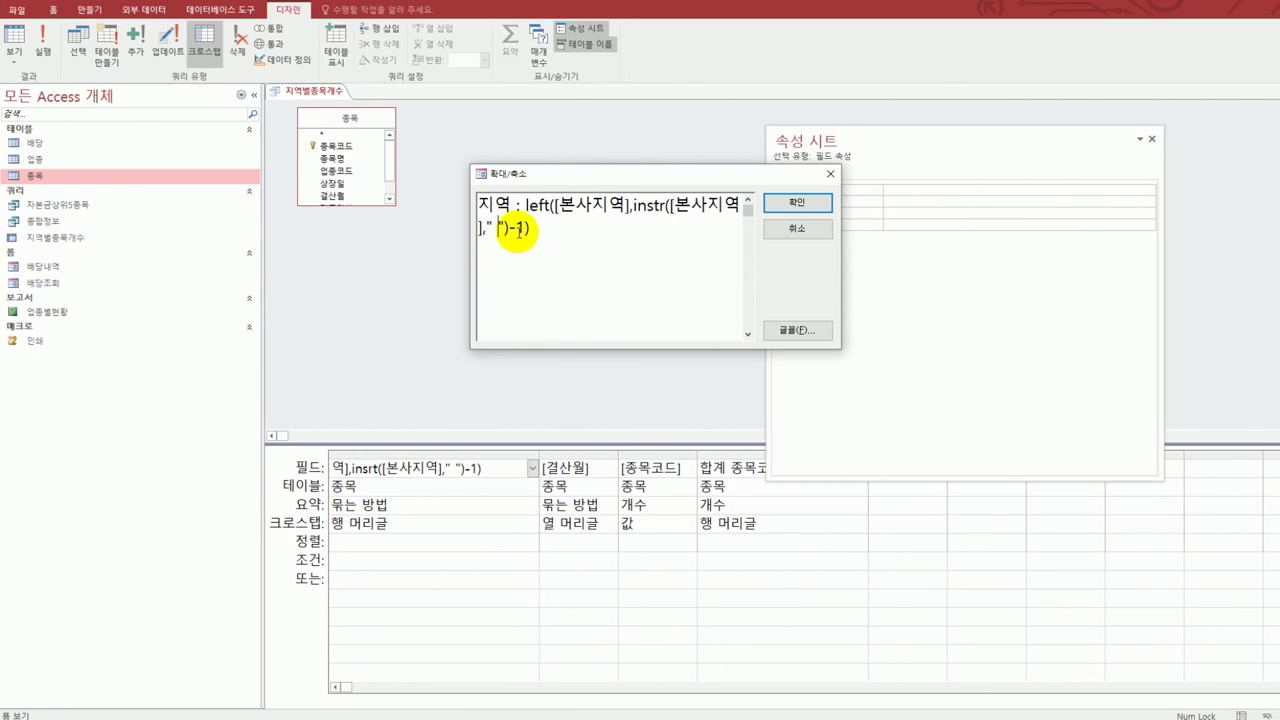
left_click(811, 210)
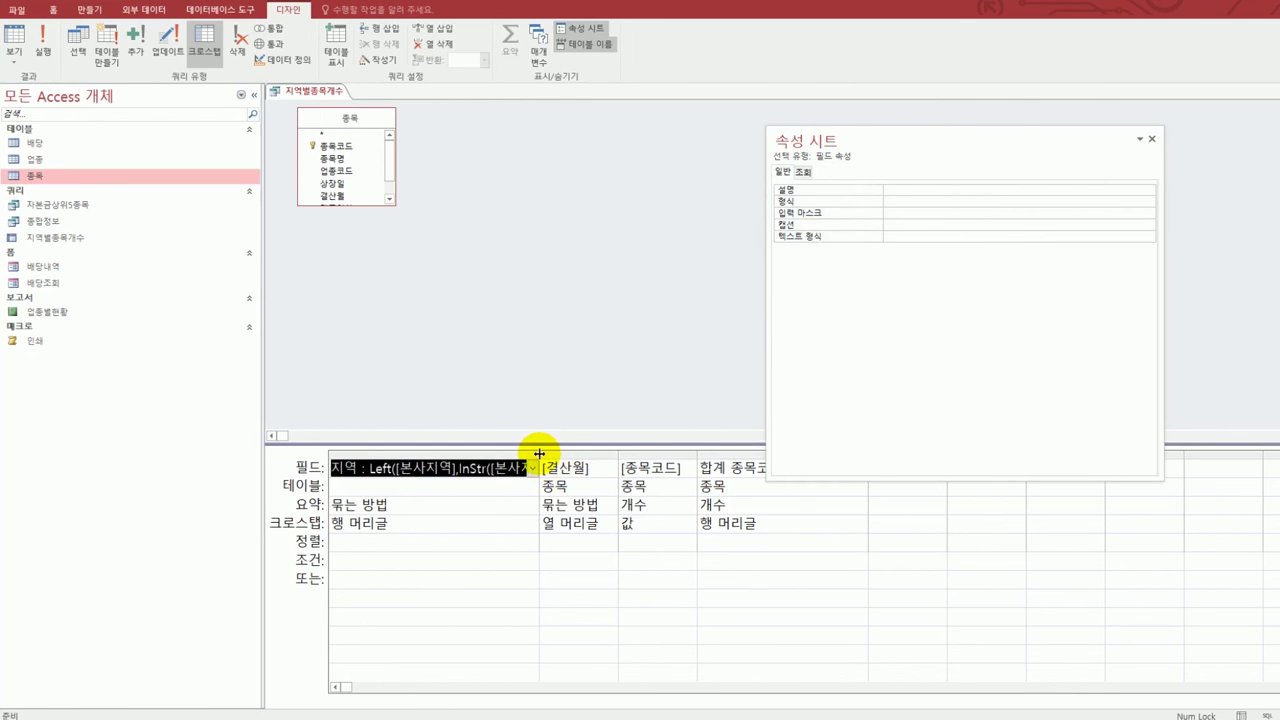
- Widen the 지역 column in the design grid to show the full expression, and fit its width in the query's datasheet
left_click_drag(540, 455, 622, 455)
left_click(583, 360)
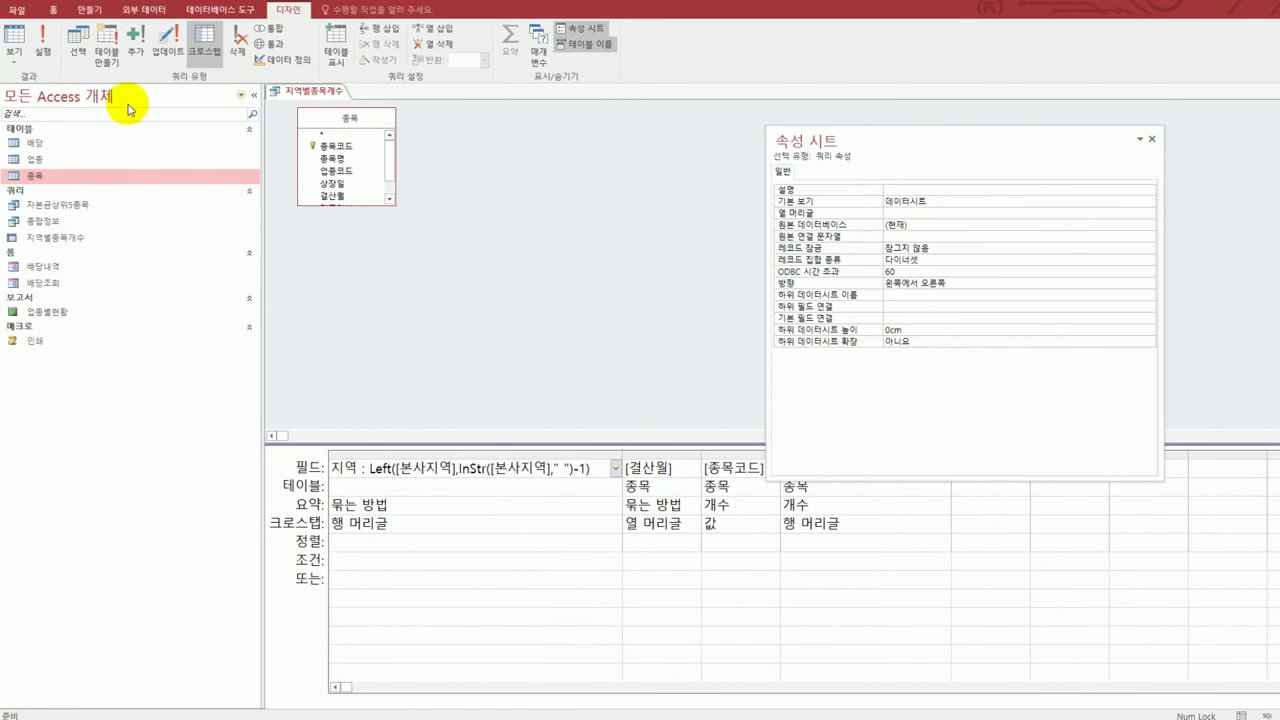
left_click(14, 34)
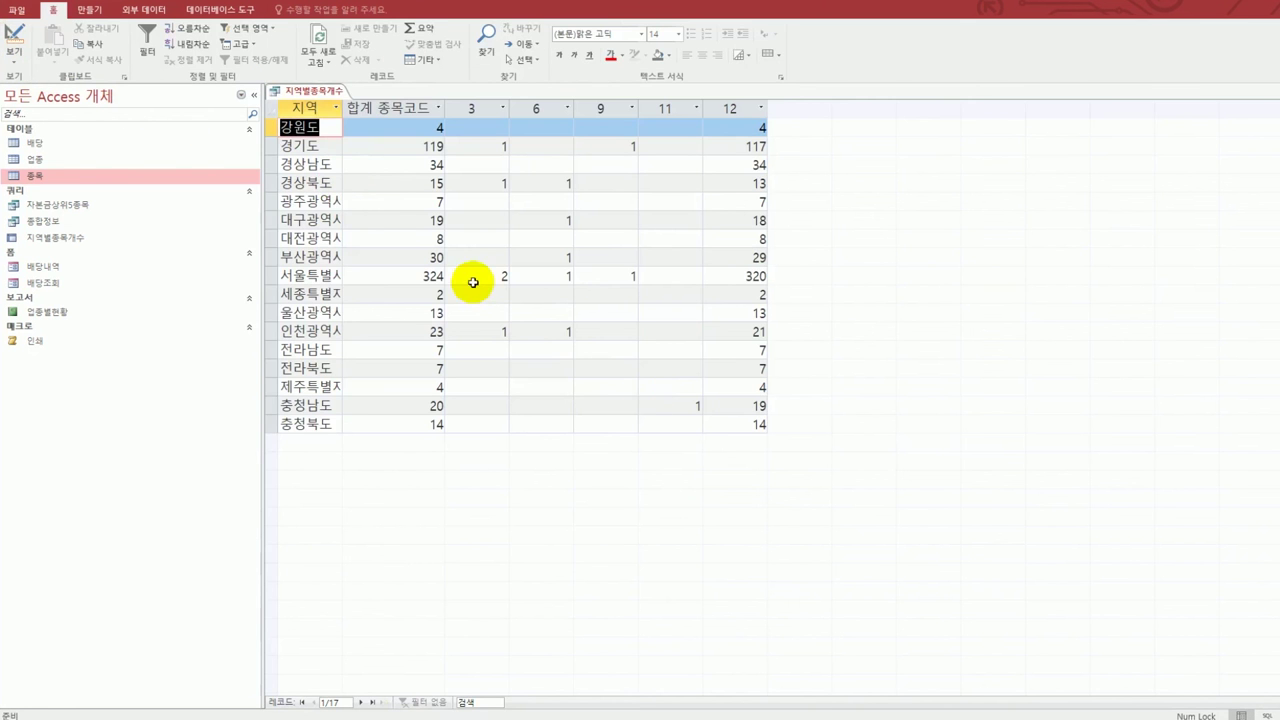
double_click(342, 108)
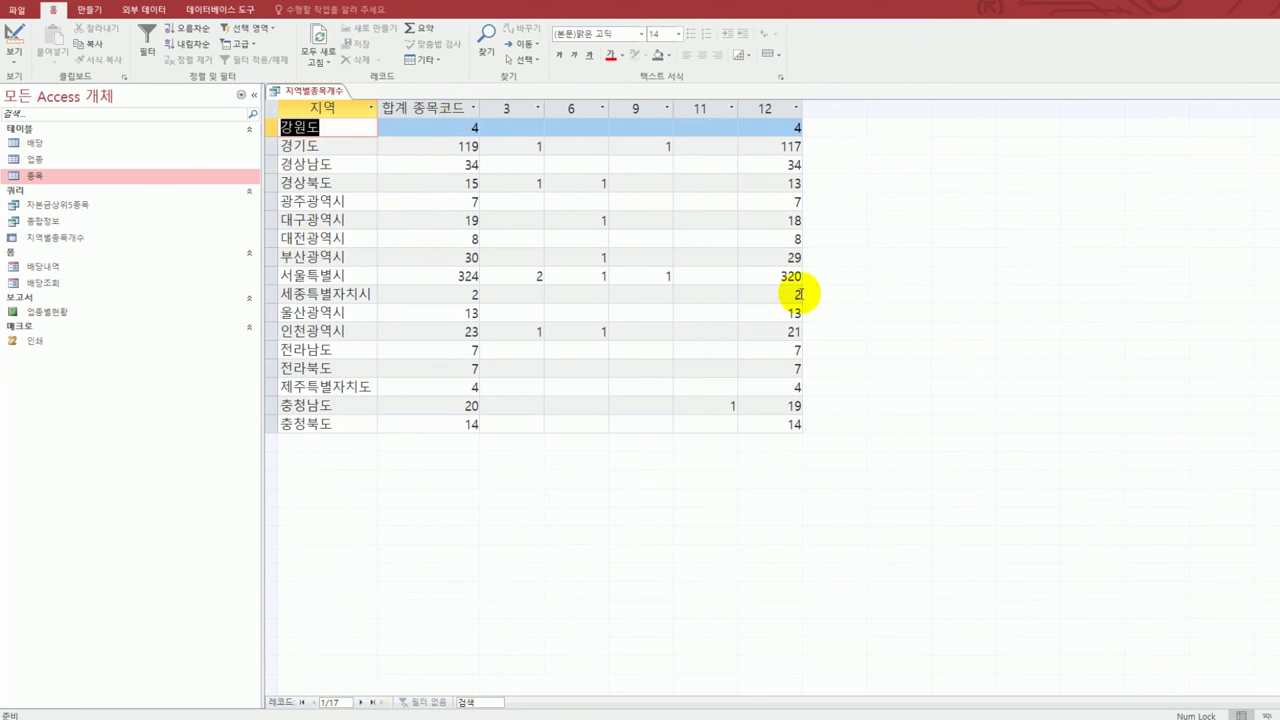
- Return to Design View, close the property sheet, and widen the [종목코드] value column
left_click(20, 48)
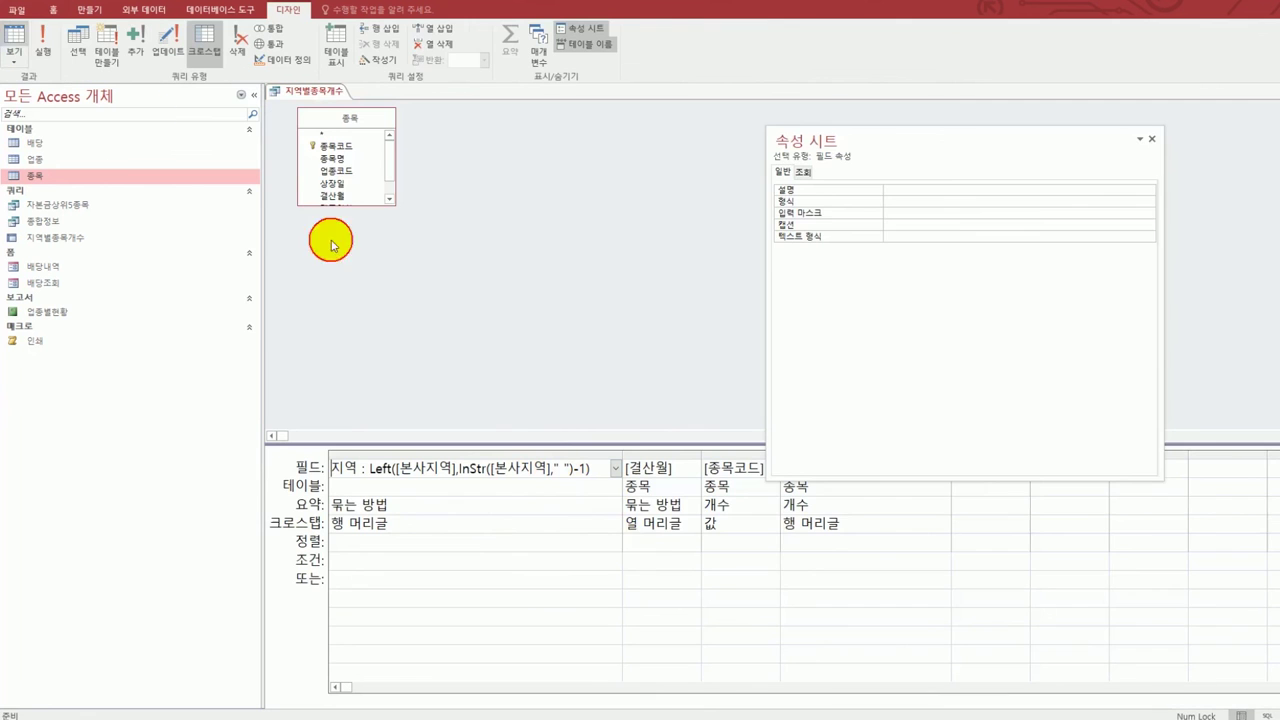
left_click(1152, 139)
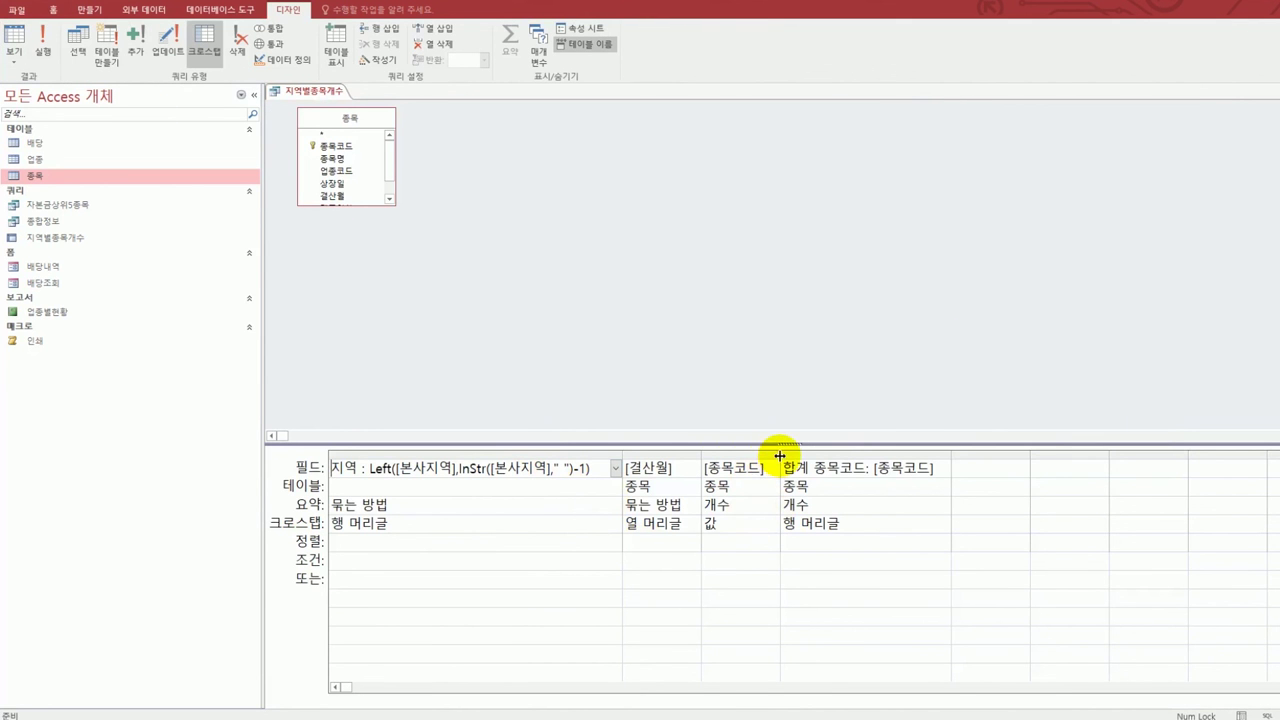
left_click_drag(780, 450, 869, 452)
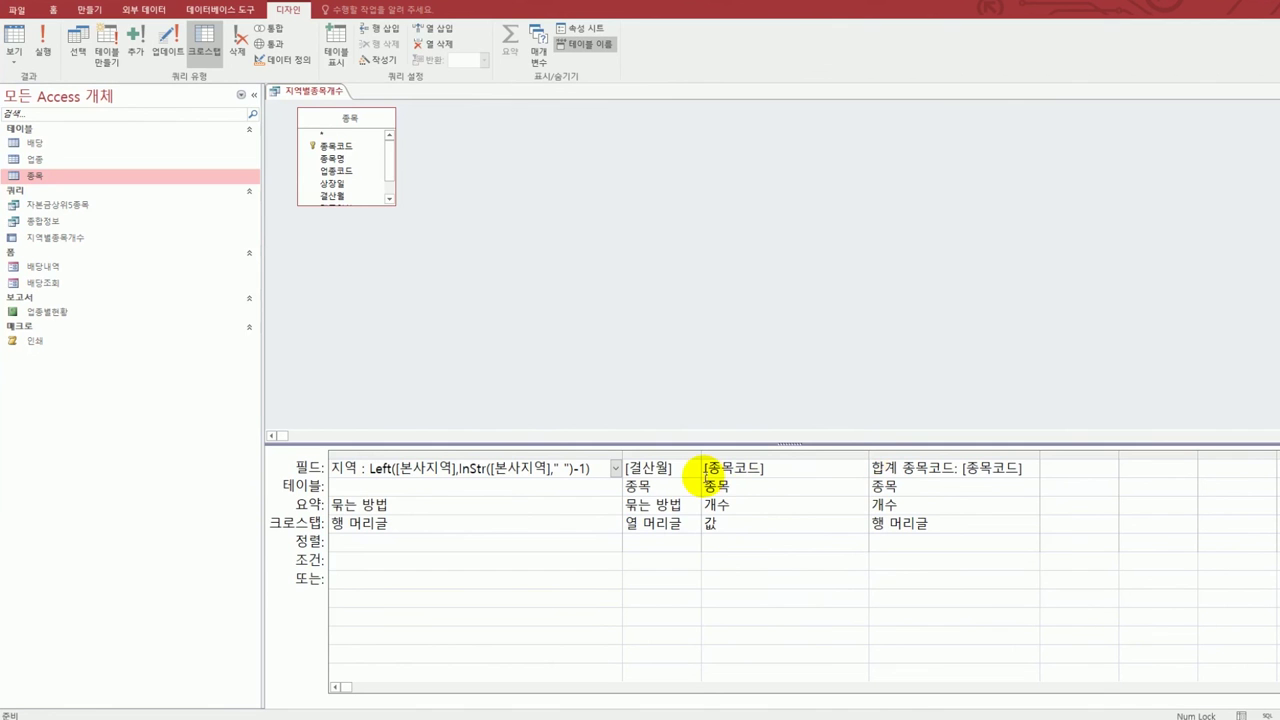
- Add the alias 종목개수 : before [종목코드] in the value column and check the crosstab in its datasheet
left_click(695, 468)
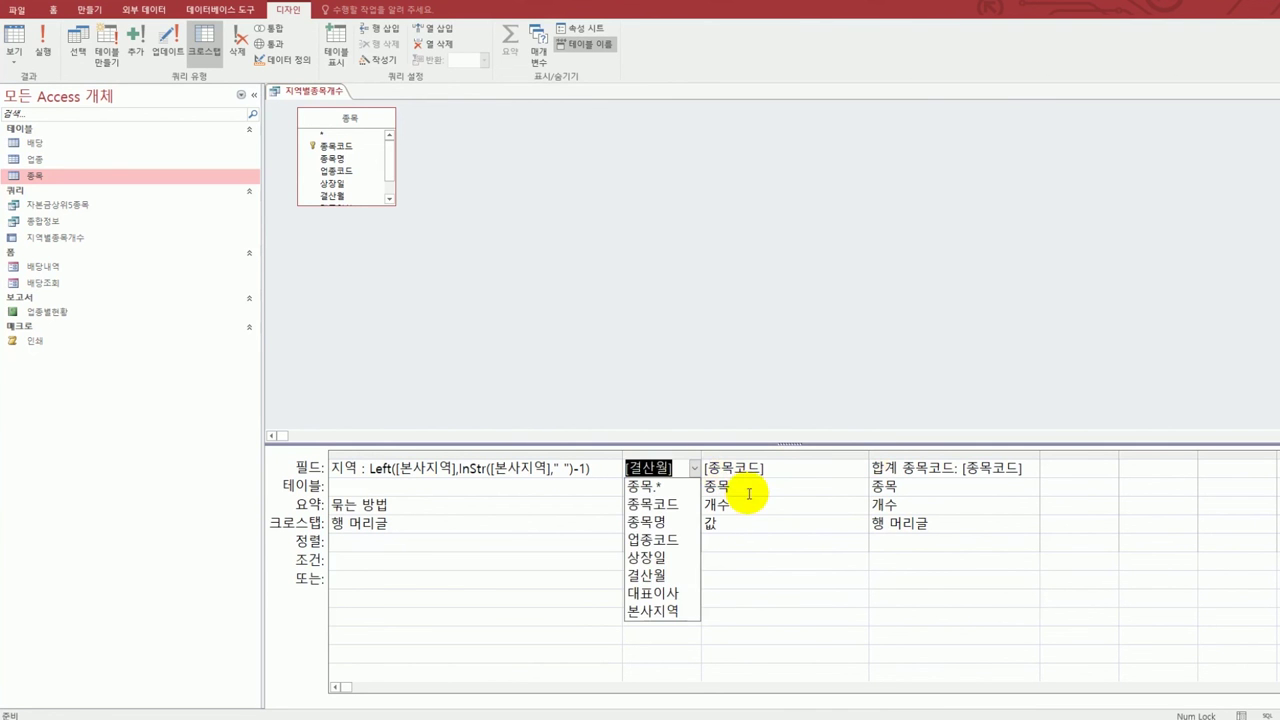
left_click(776, 468)
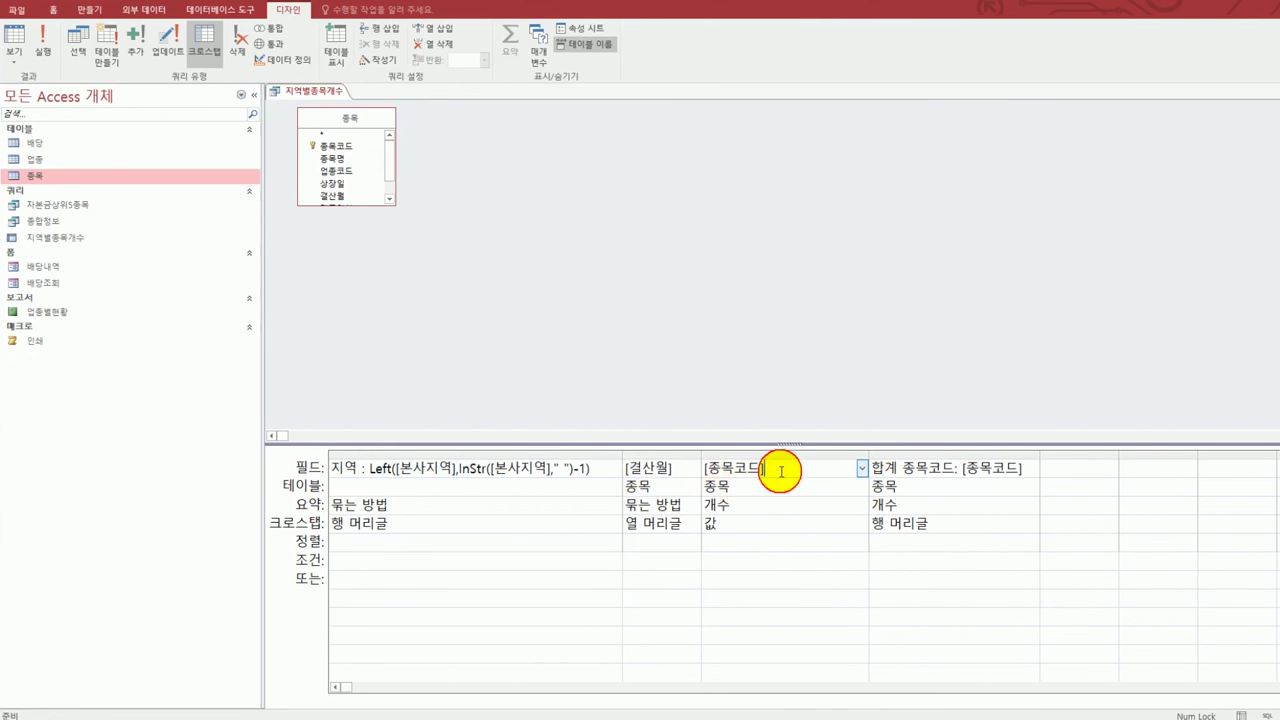
left_click(695, 468)
left_click(697, 467)
left_click(863, 466)
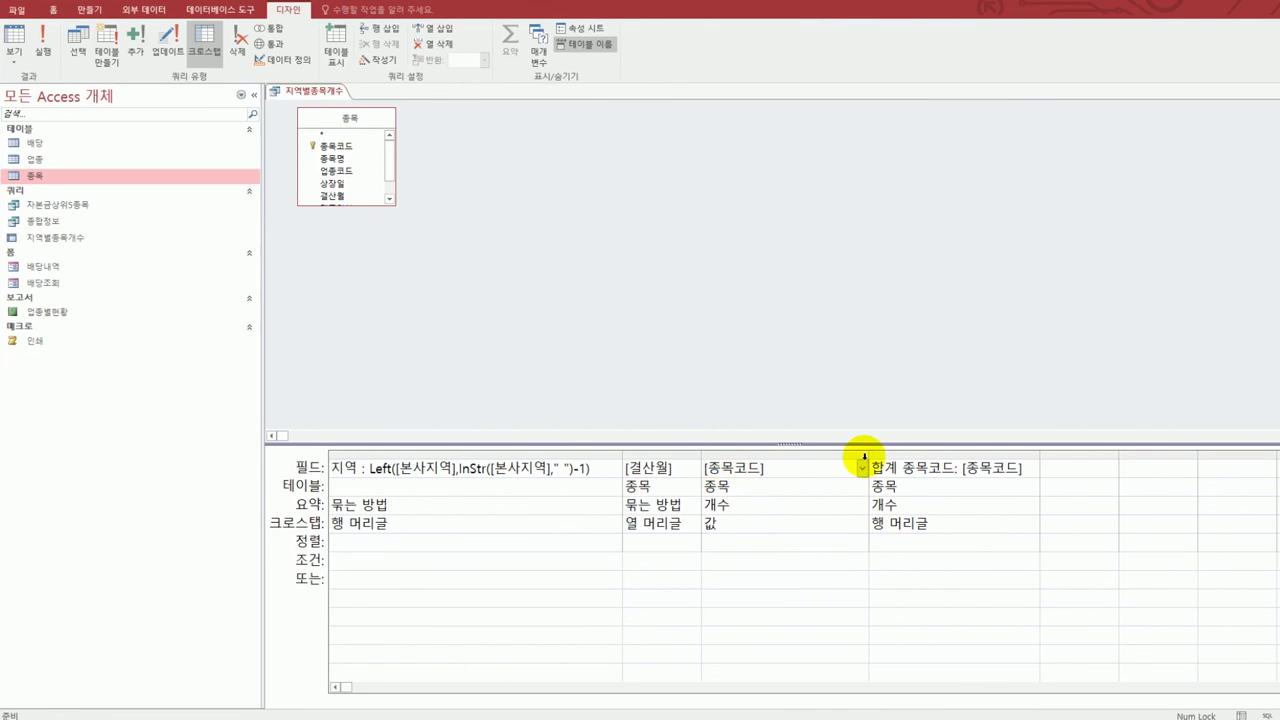
type("wh")
key("BackSpace")
key("BackSpace")
key("Hangul")
type("ㅈㅗㅇ목개수 ")
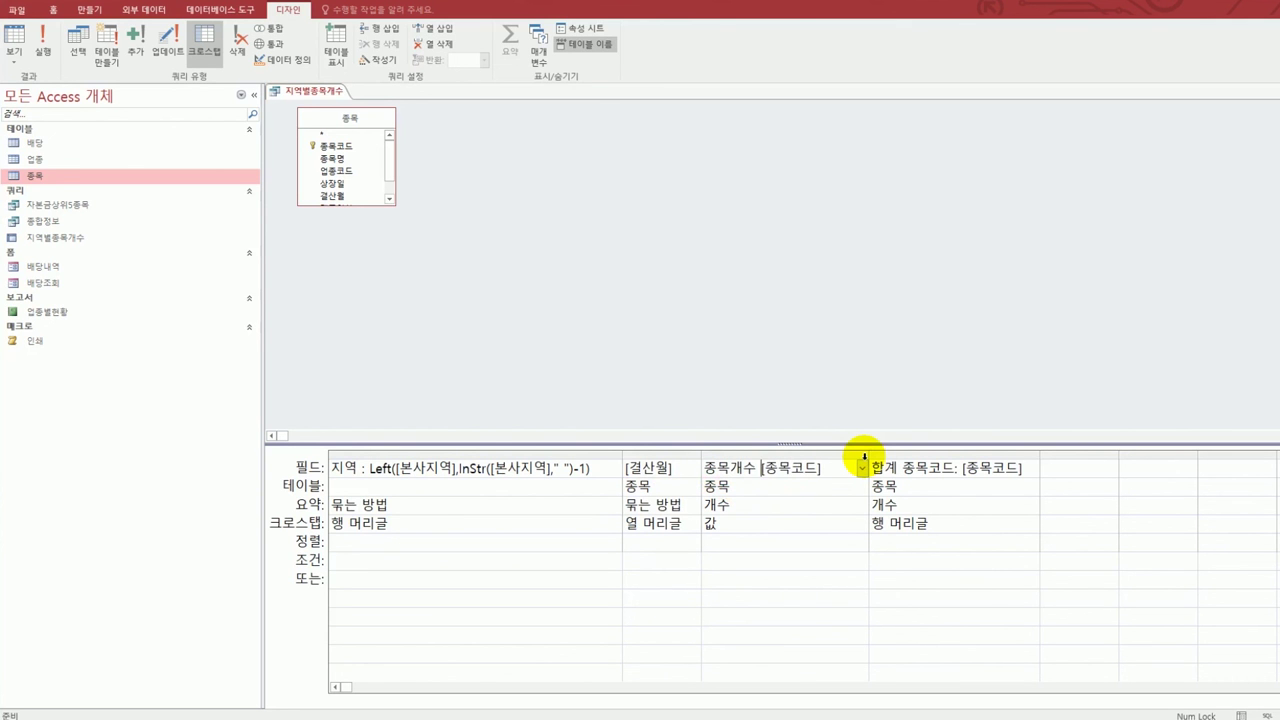
type(":")
key("Tab")
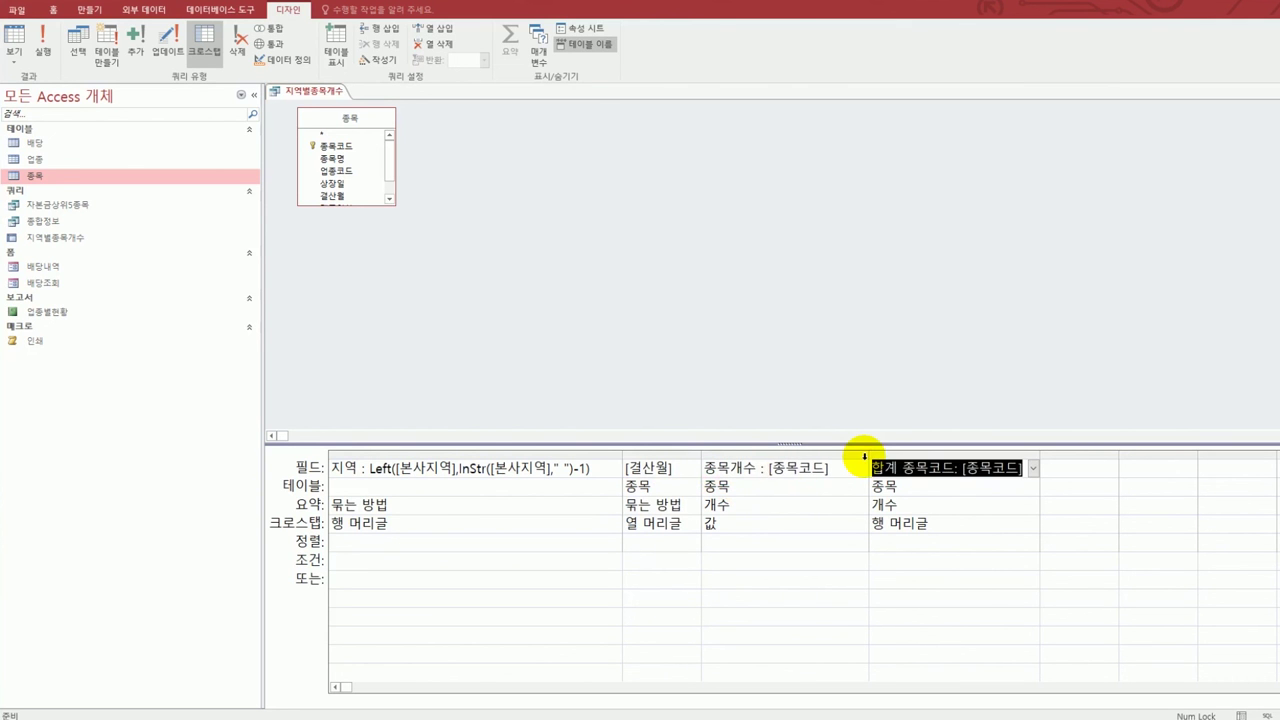
left_click(17, 43)
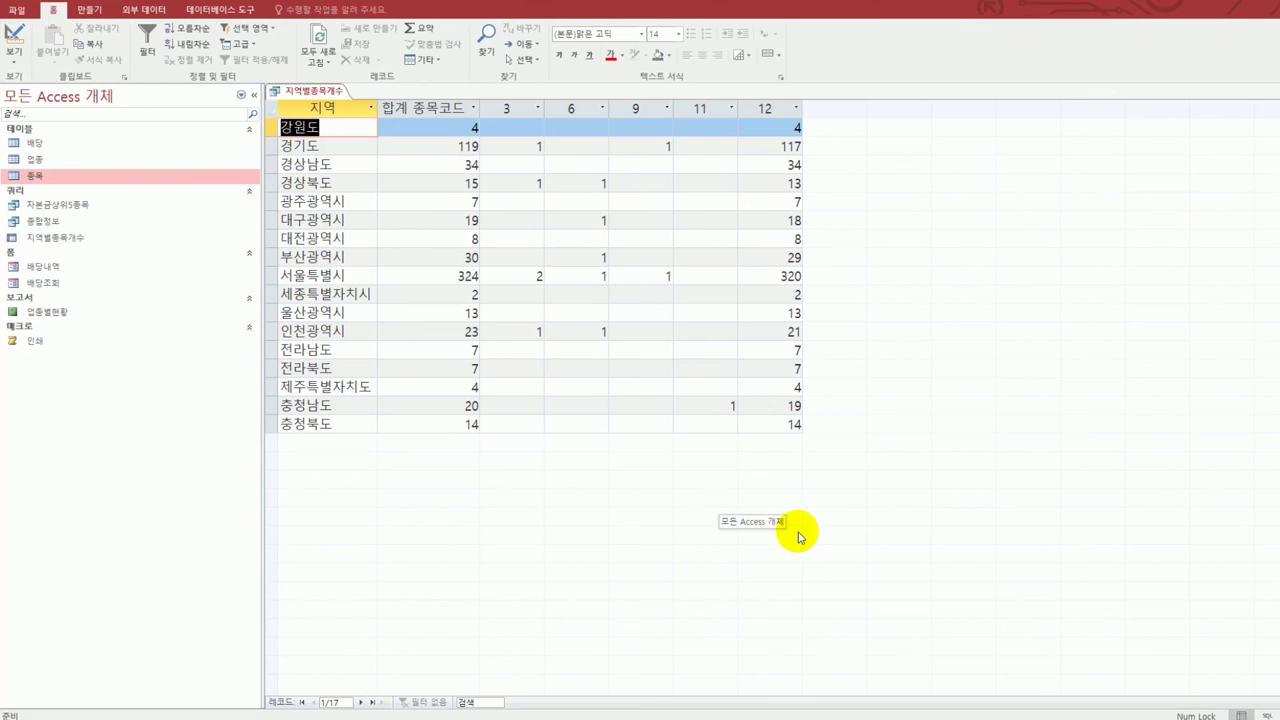
left_click(15, 33)
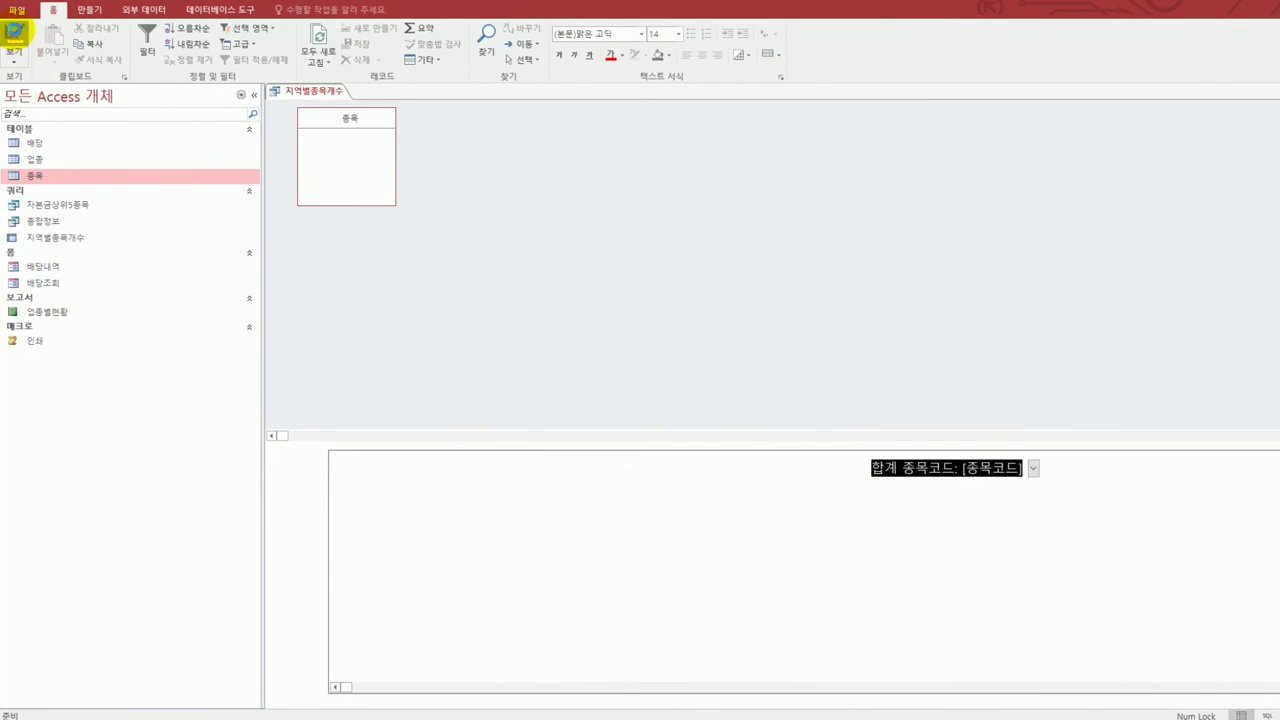
- Move the alias 종목개수 from the value column to the row-heading [종목코드] column, replacing 합계 종목코드
left_click(766, 525)
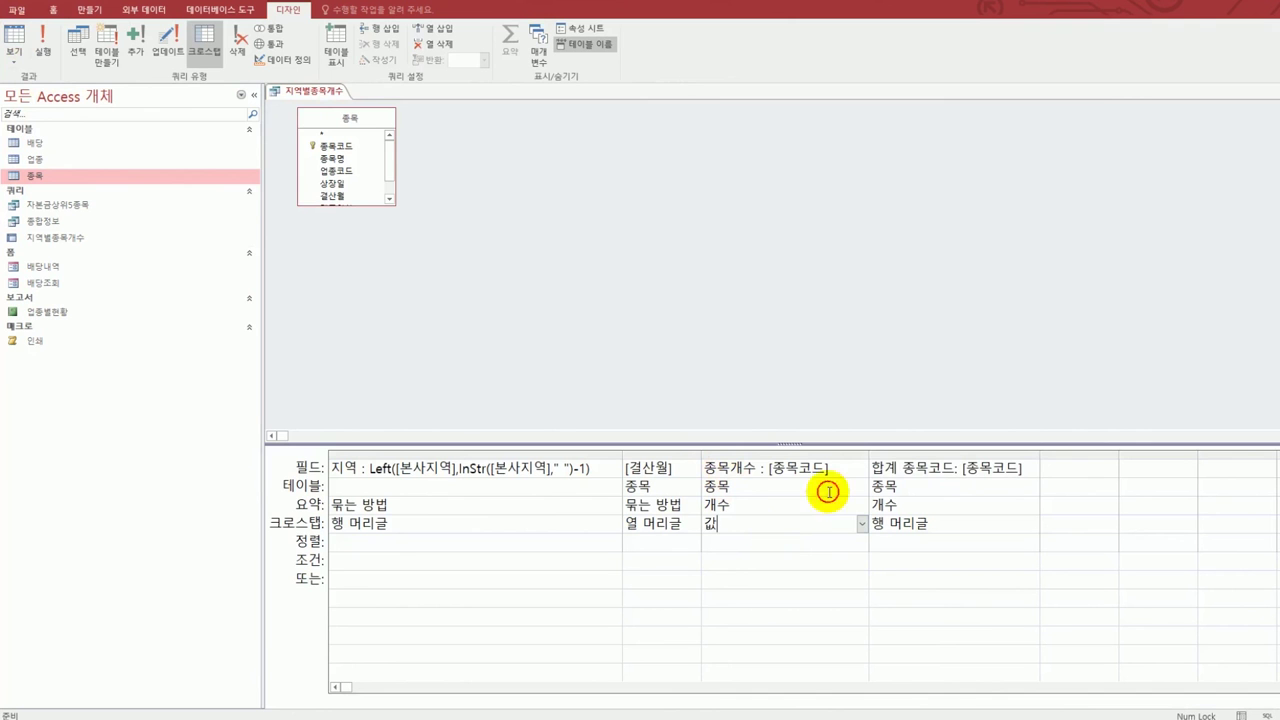
left_click_drag(766, 467, 651, 466)
key("ctrl+c")
key("Delete")
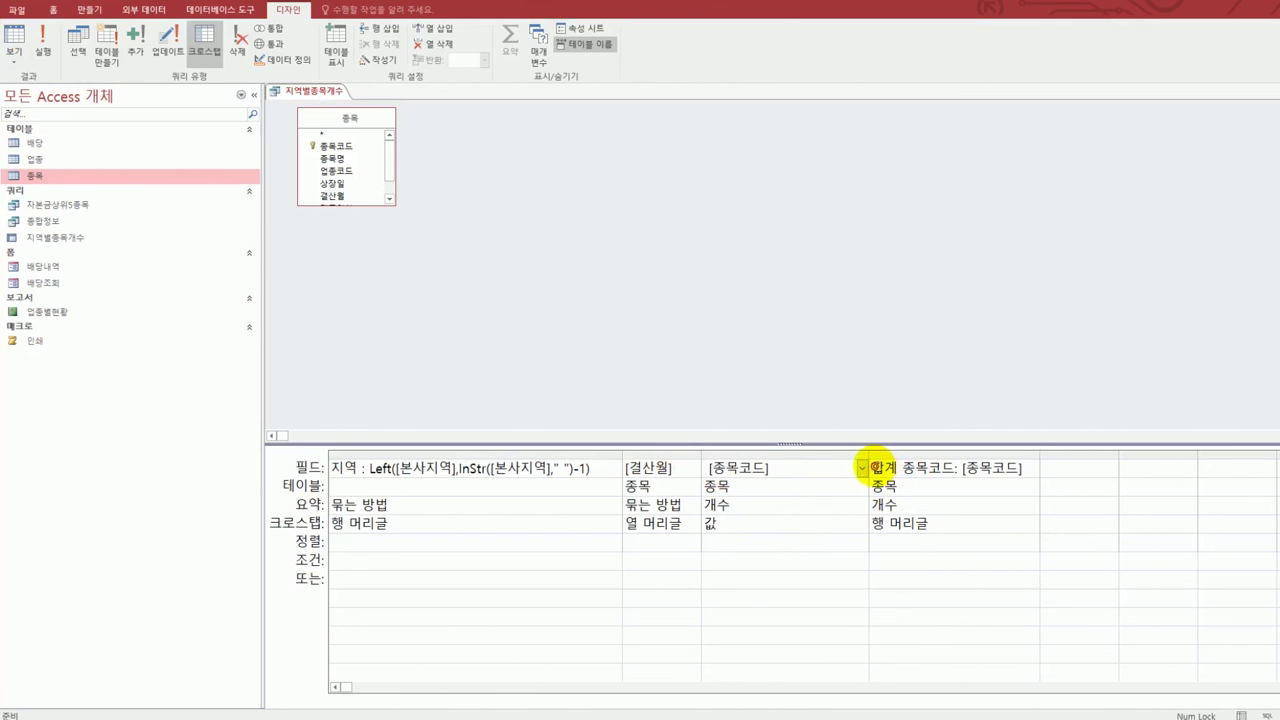
left_click_drag(870, 467, 950, 476)
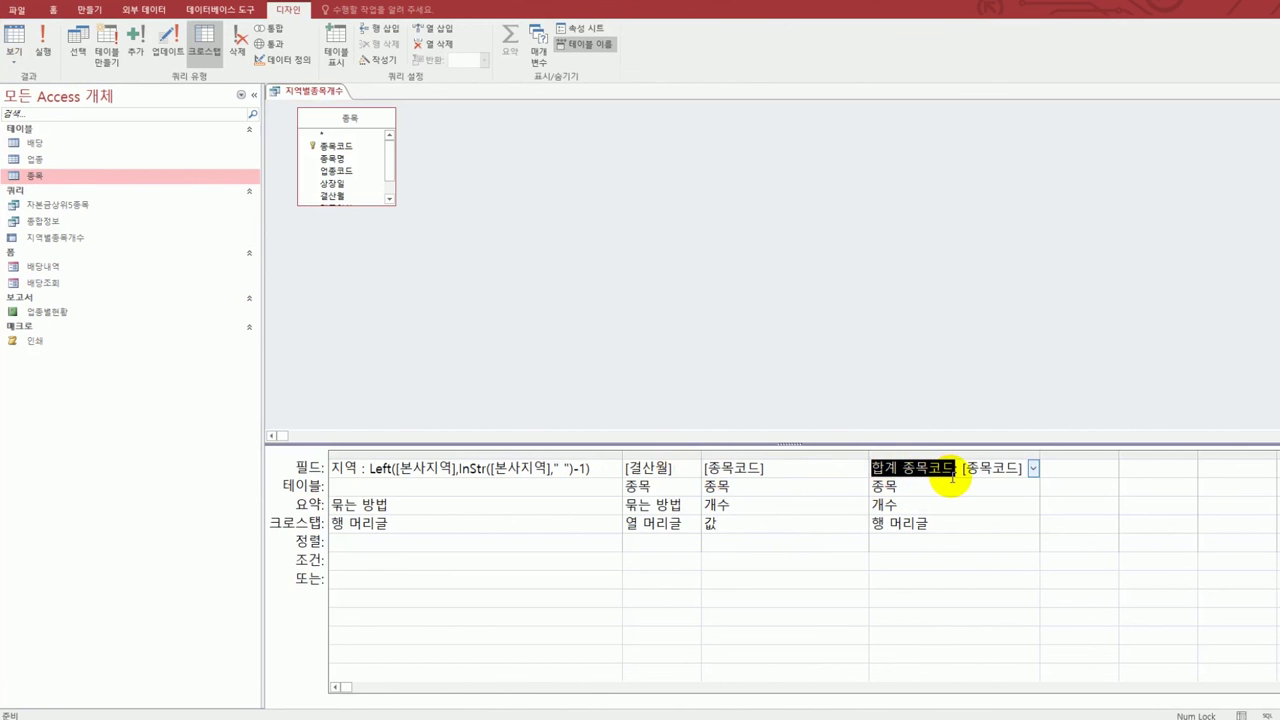
key("ctrl+v")
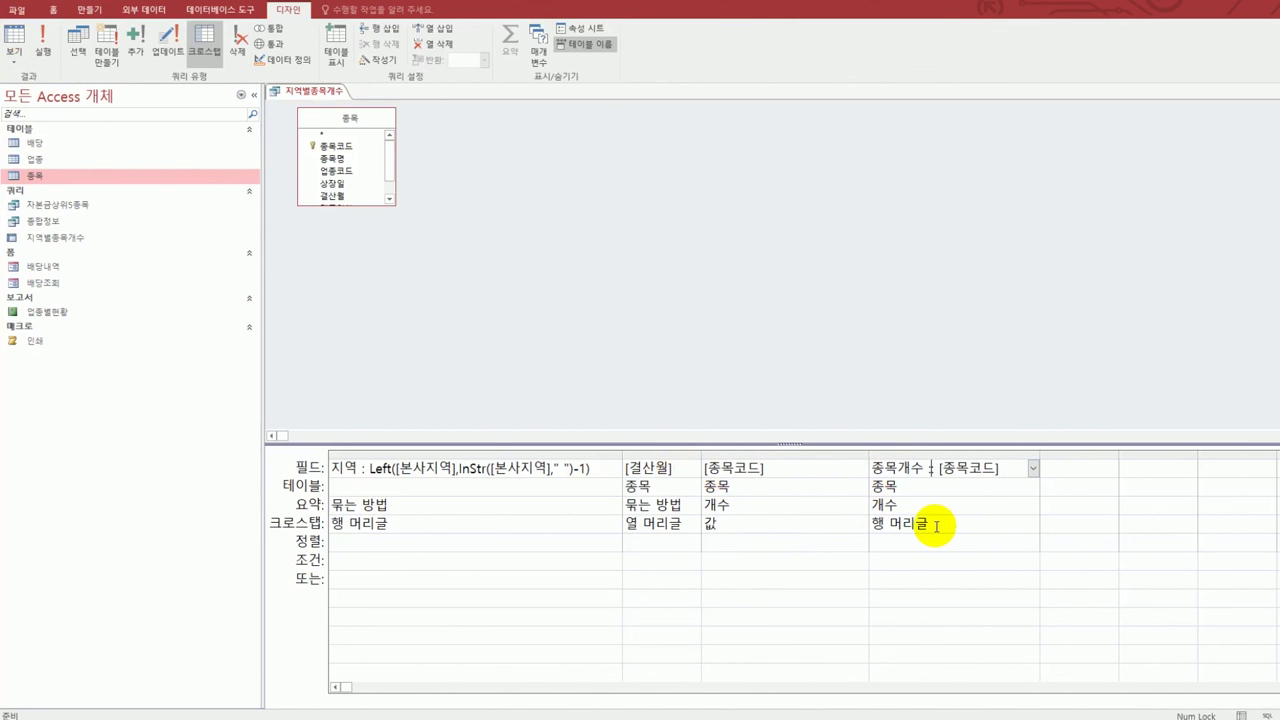
key("BackSpace")
left_click(937, 530)
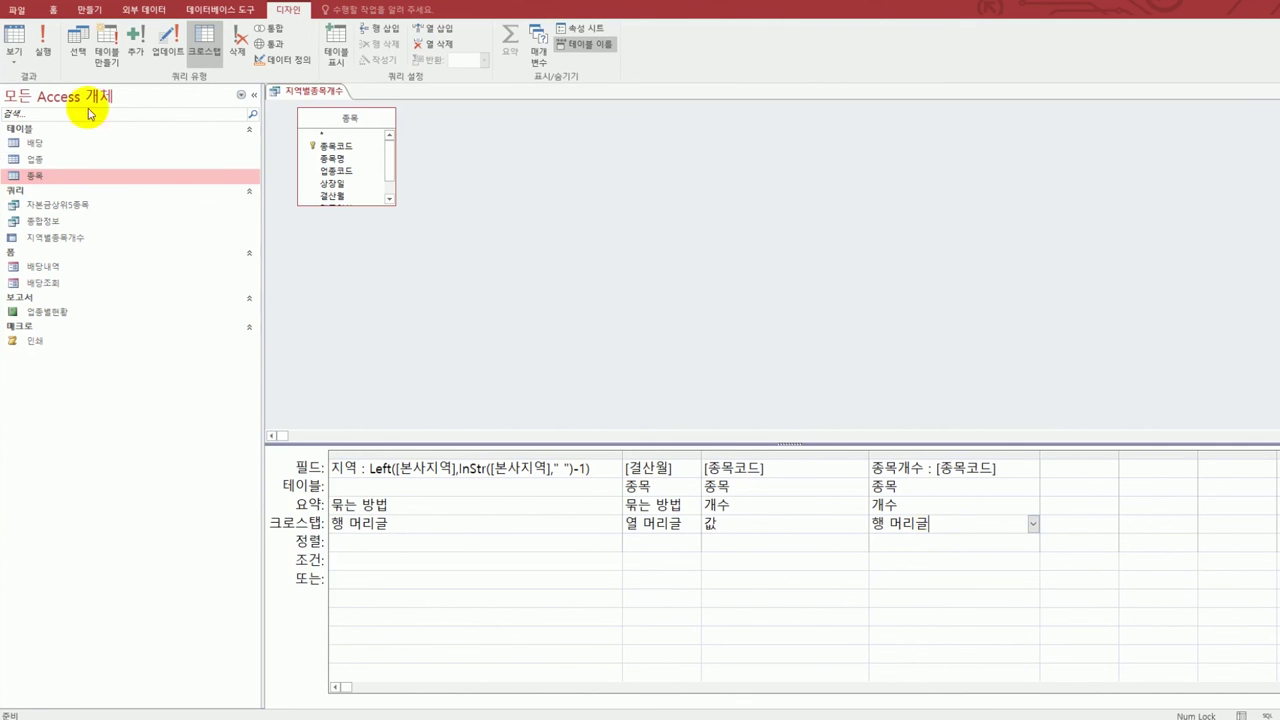
- Open the crosstab's datasheet, fit the 종목개수 column width, and close the query
left_click(15, 38)
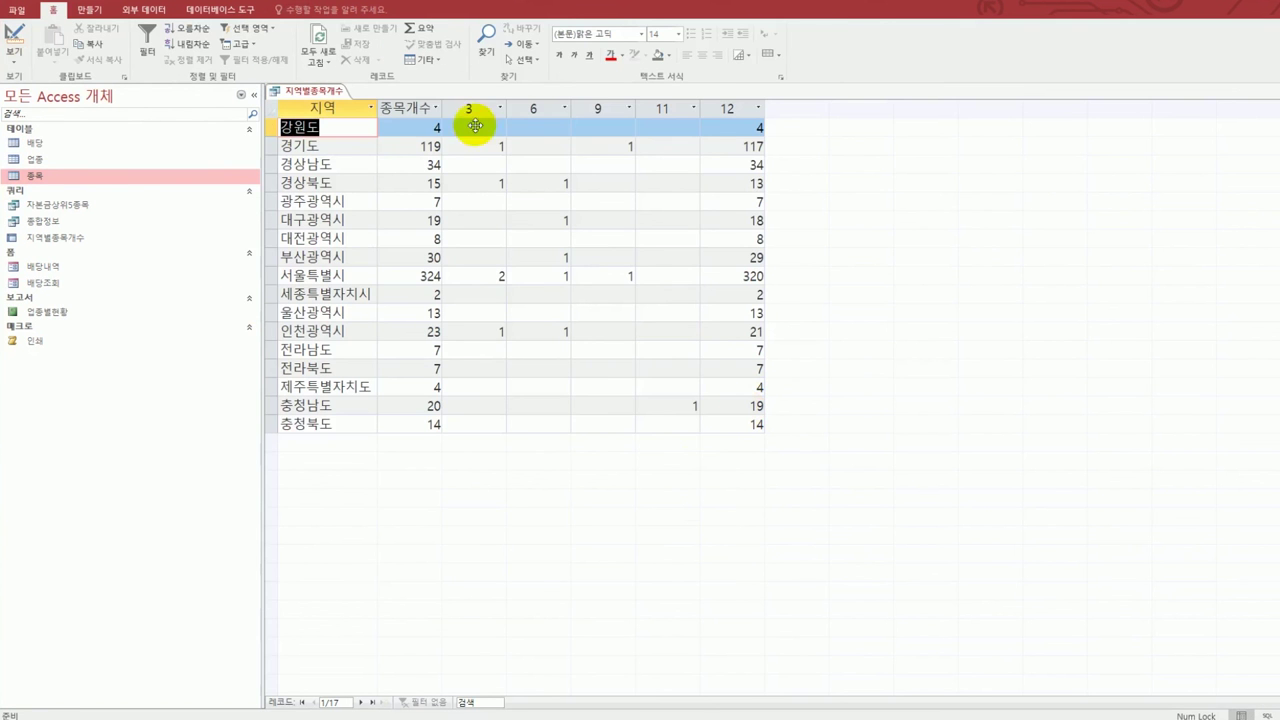
left_click(442, 107)
double_click(442, 107)
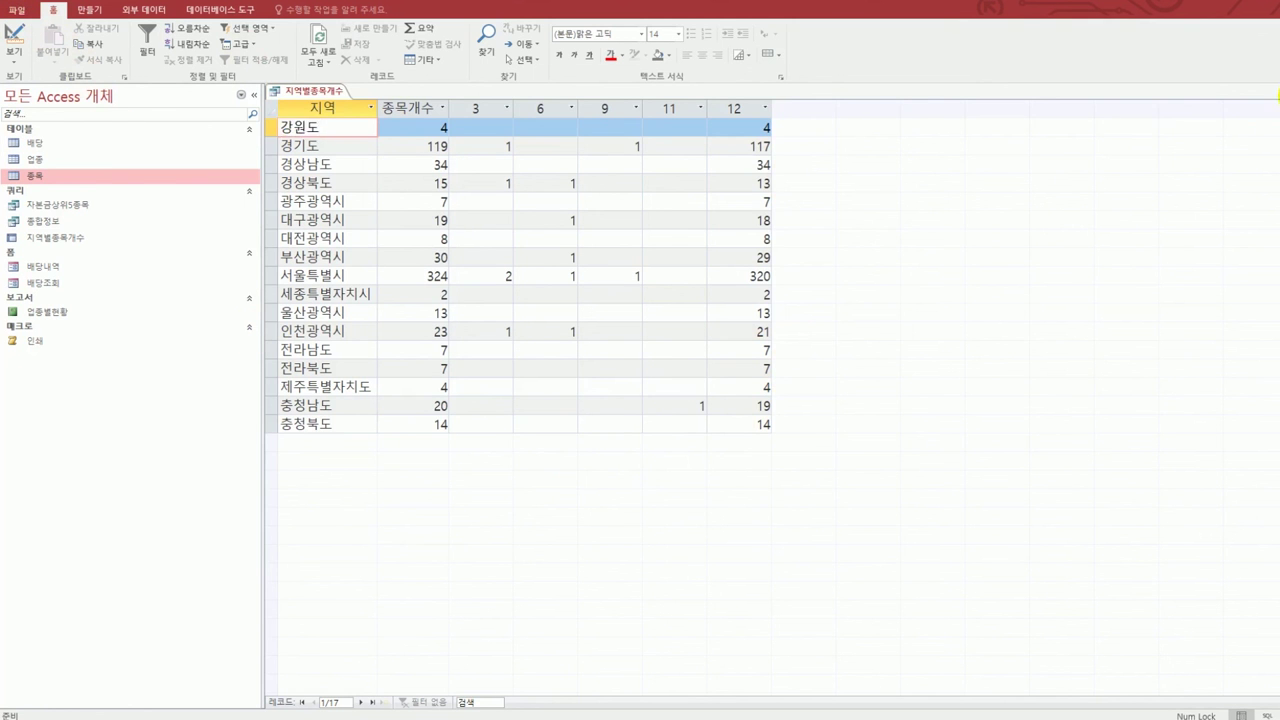
left_click(1275, 91)
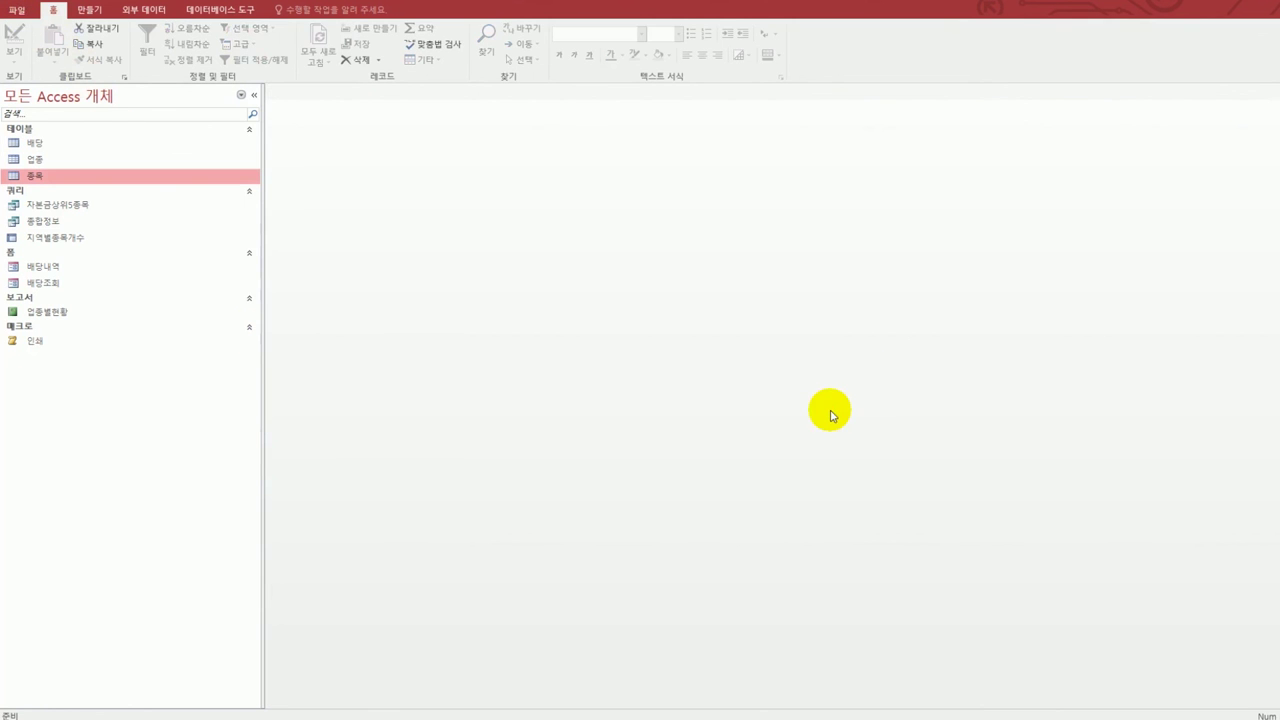